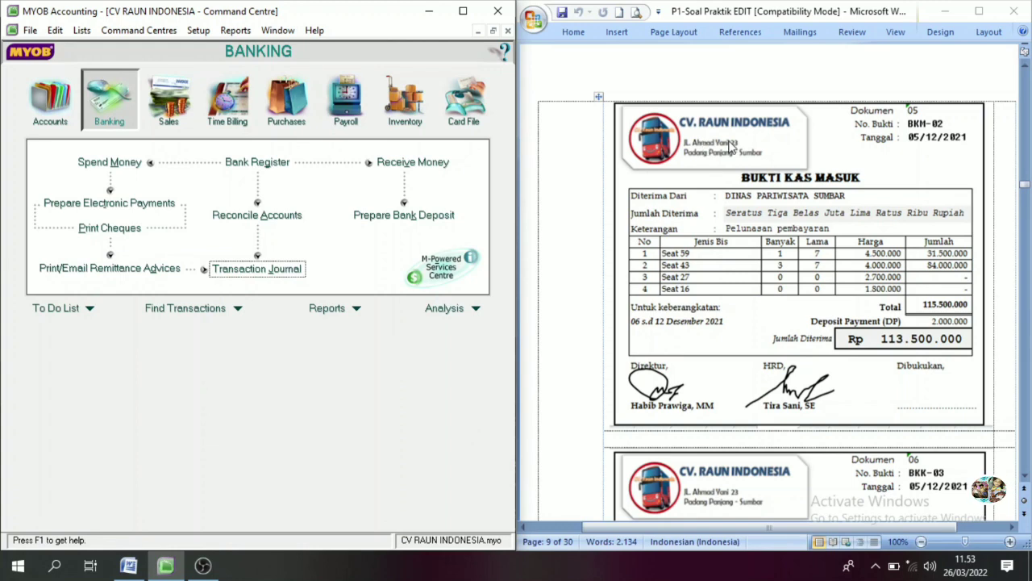
# Step: Start a Spend Money entry for document 06 with cheque number BKK-03 and date 05/12/2021
pyautogui.scroll(-1, 787, 275)
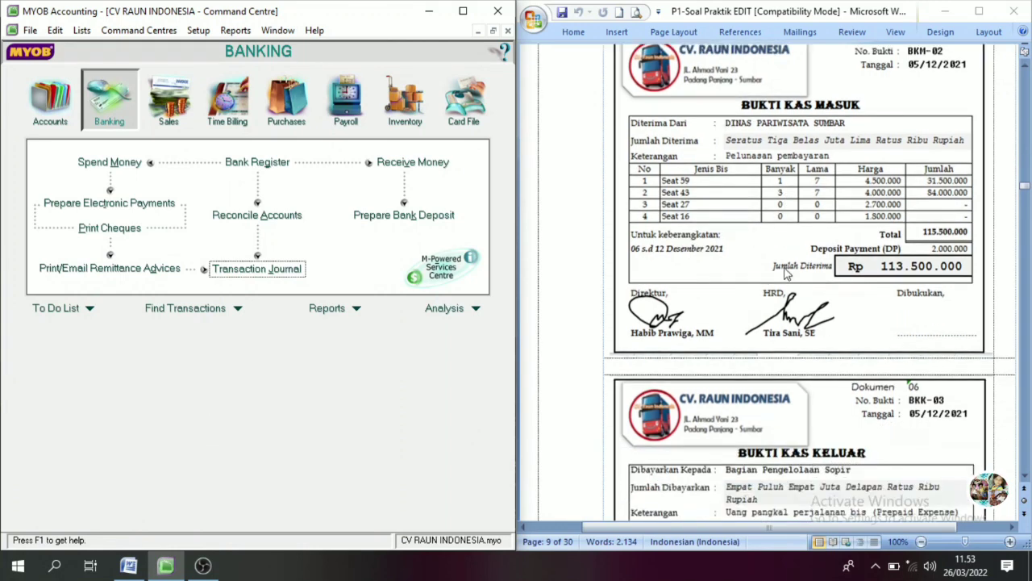
pyautogui.scroll(1, 787, 275)
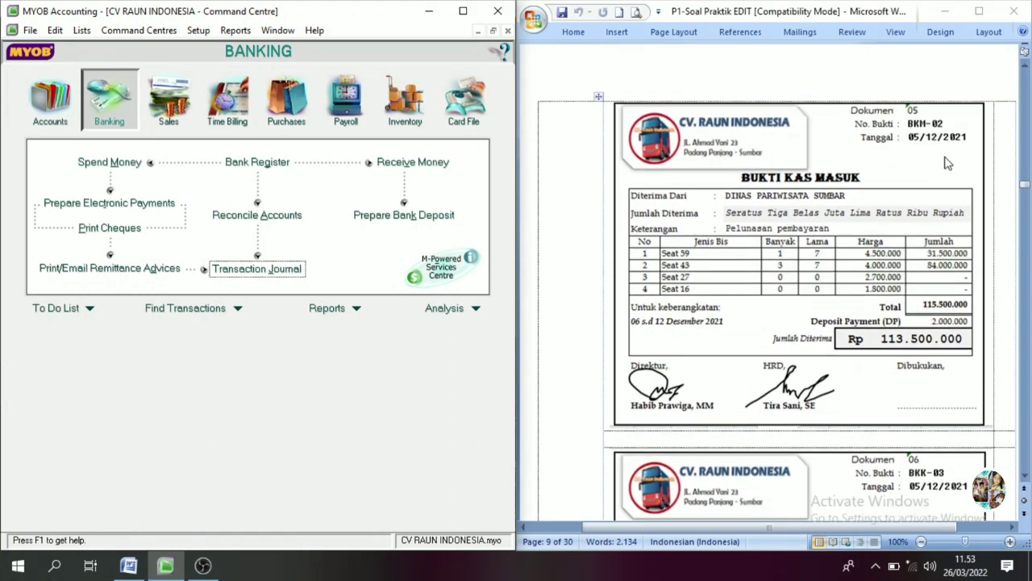
pyautogui.scroll(-3, 766, 254)
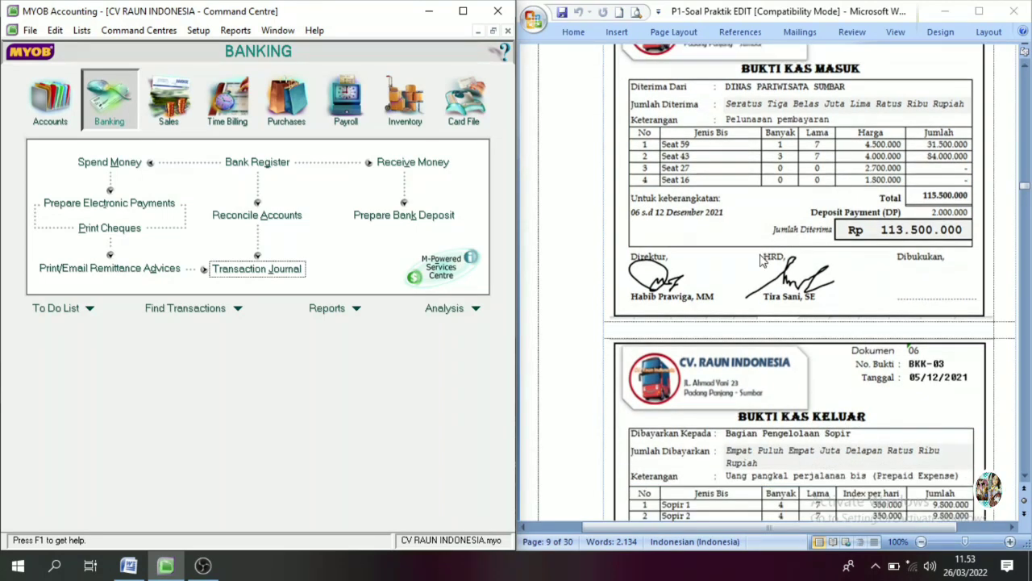
pyautogui.scroll(-1, 853, 313)
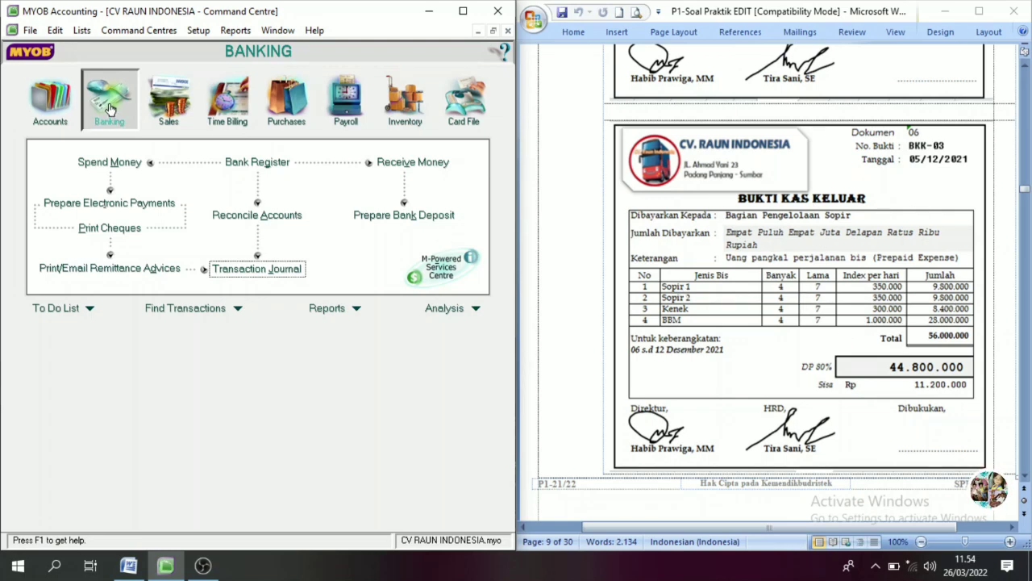
pyautogui.click(113, 163)
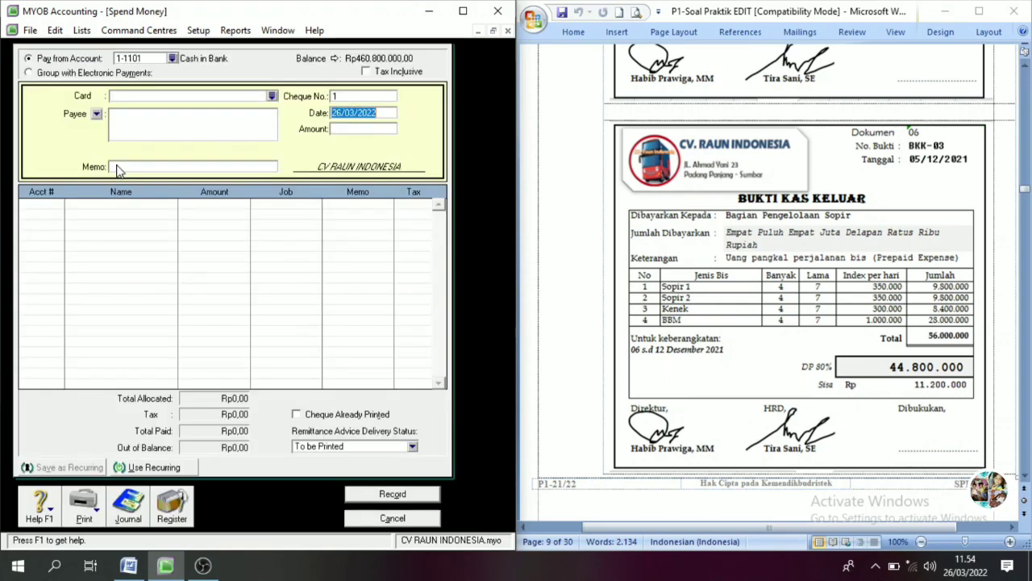
pyautogui.click(353, 97)
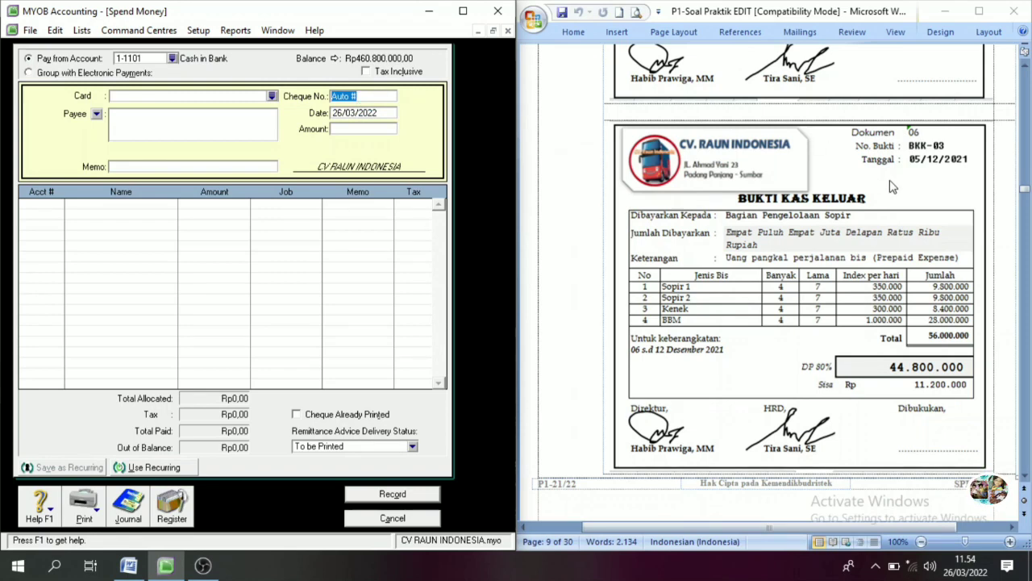
pyautogui.write('BKK-03')
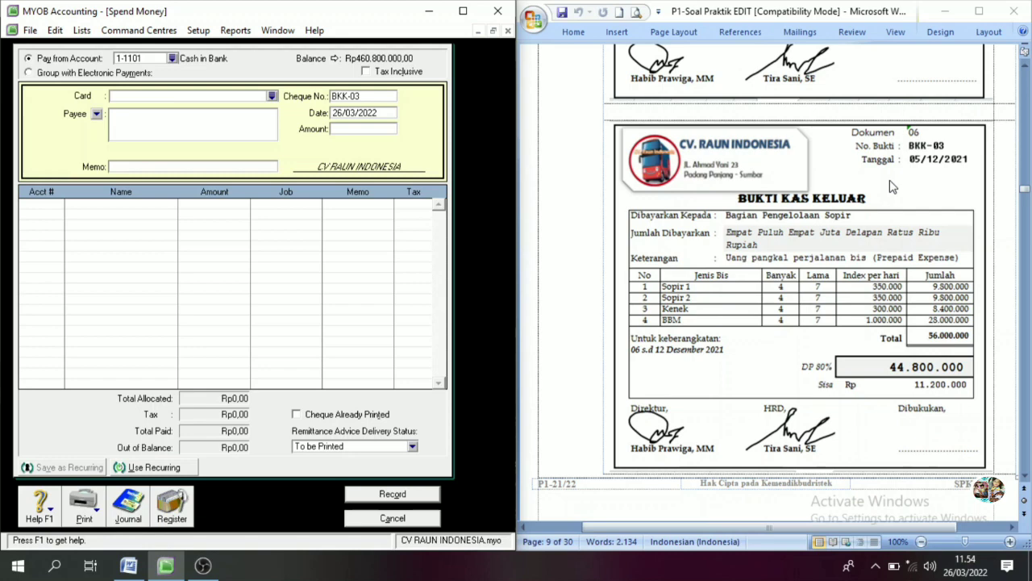
pyautogui.press('Tab')
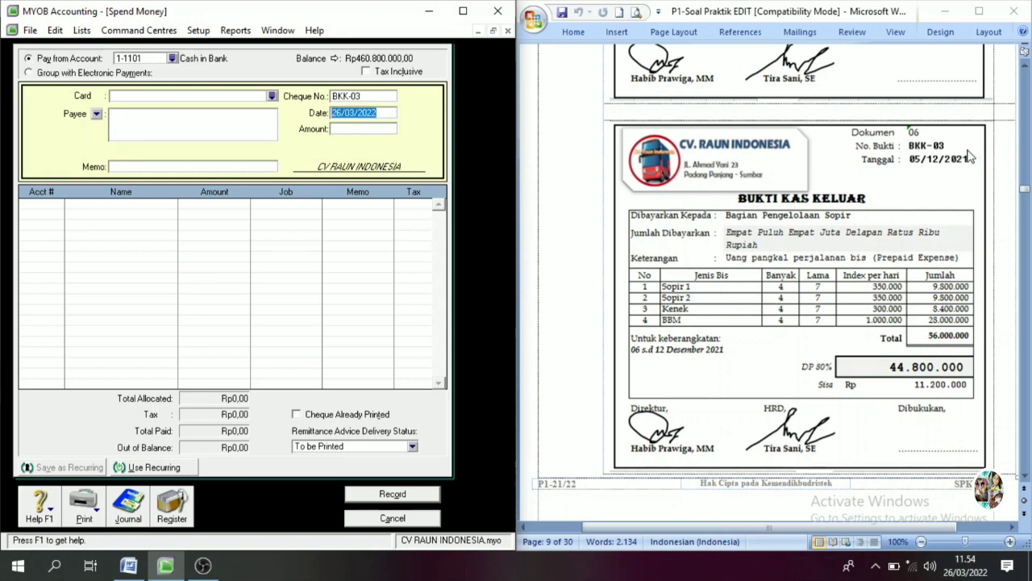
pyautogui.write('05/12/2')
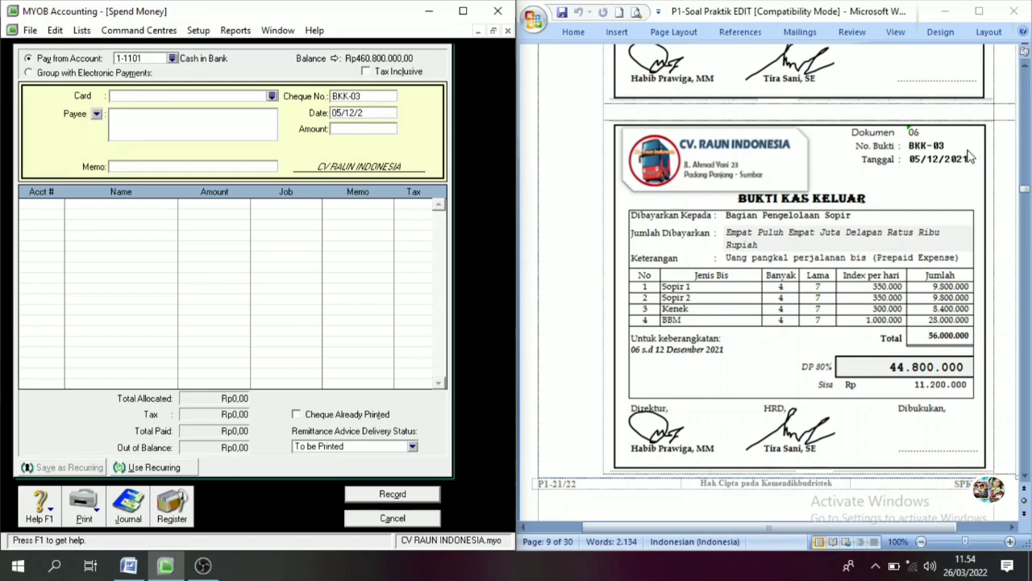
pyautogui.write('021')
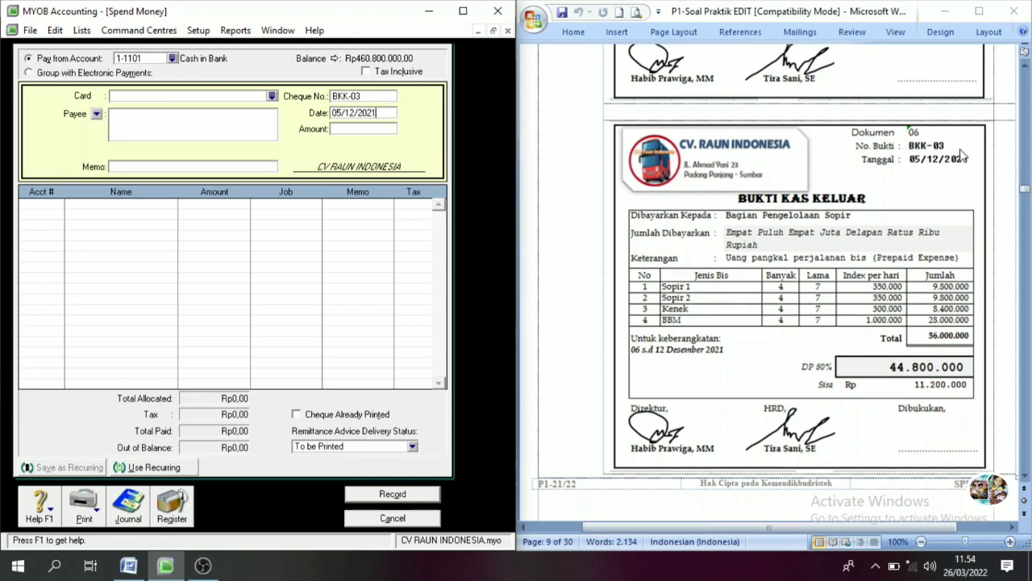
# Step: Set the payment amount to 44800000 and enter the memo "Uang pangkal sopir"
pyautogui.click(364, 129)
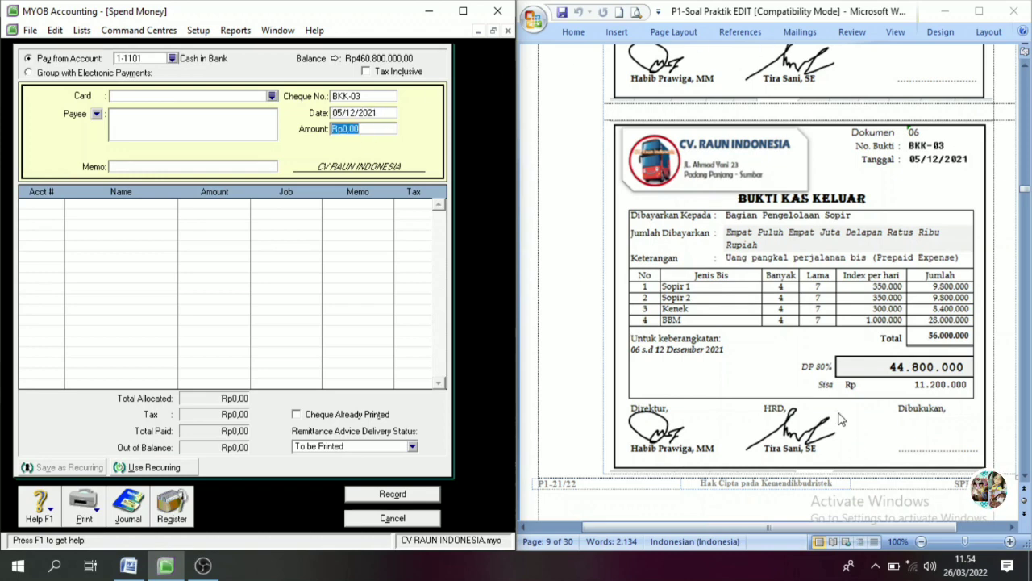
pyautogui.write('44')
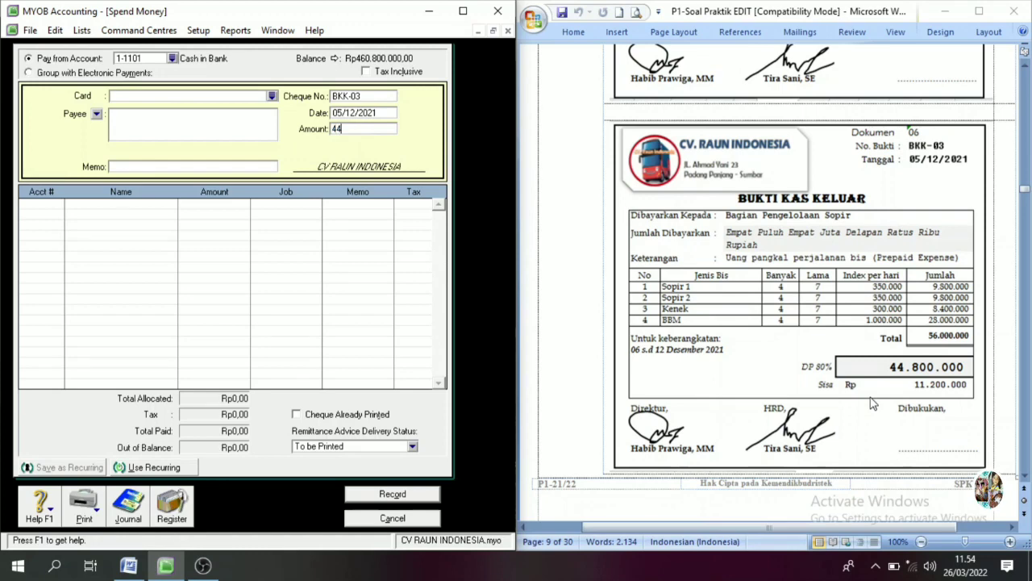
pyautogui.write('.800.000')
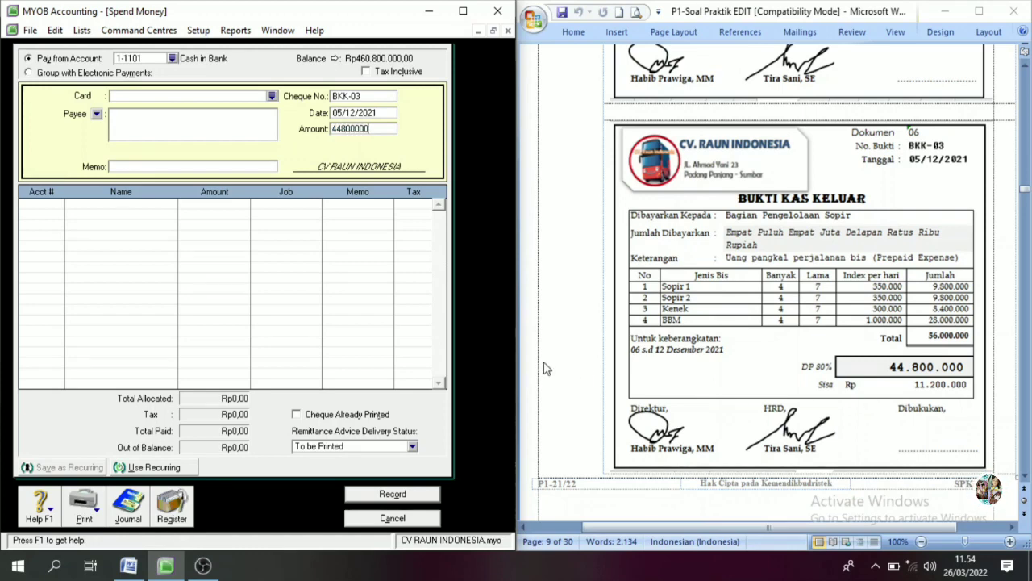
pyautogui.press('Tab')
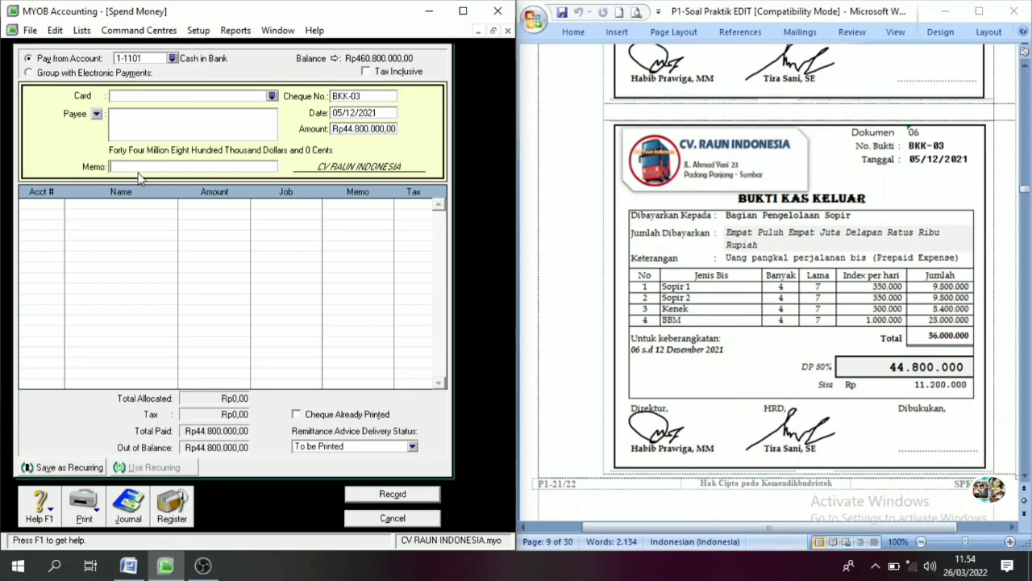
pyautogui.write('Uang ')
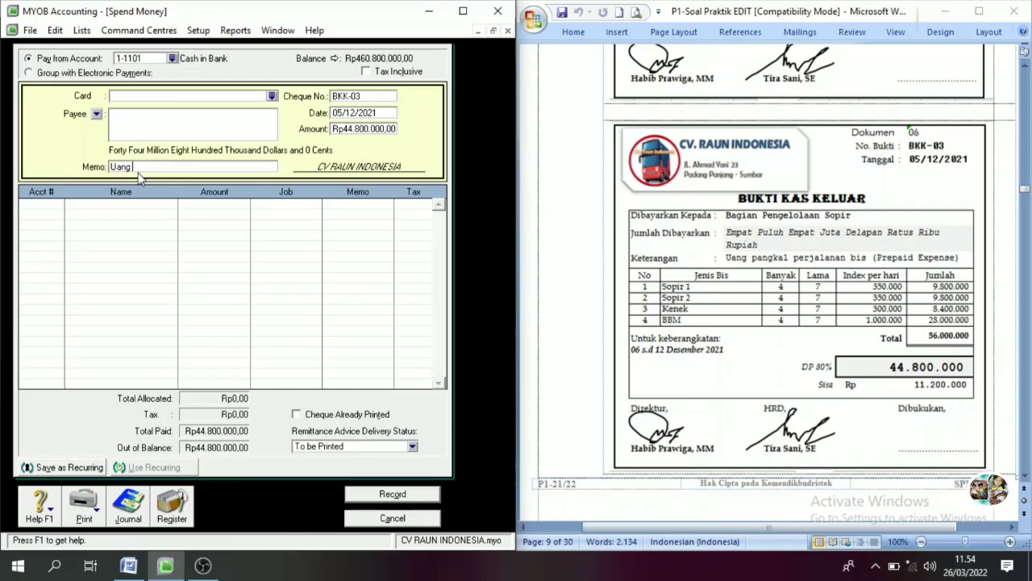
pyautogui.write('pangkal sopir')
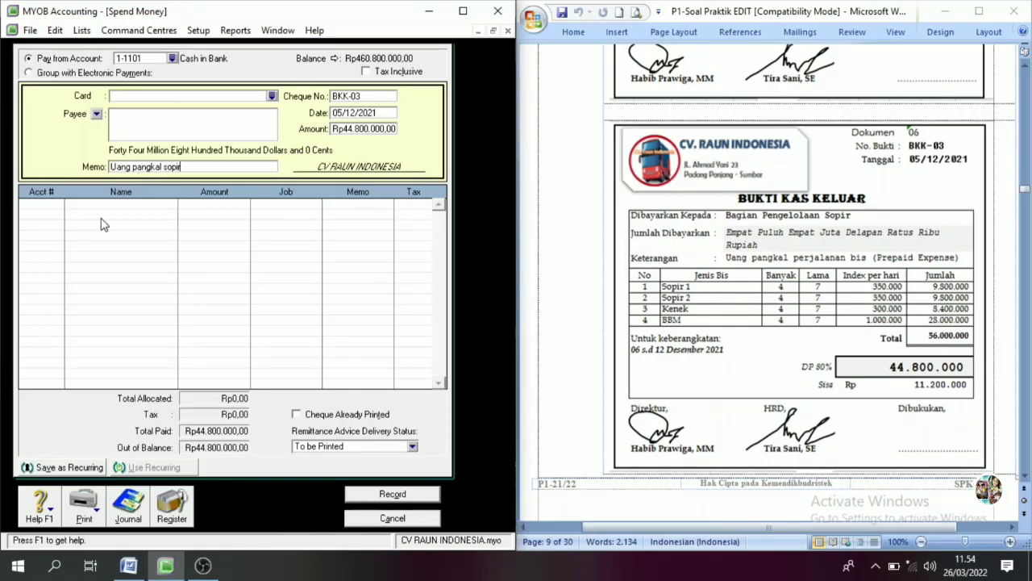
# Step: Allocate the full payment to account 1-1202 Prepaid Expense, then record the transaction and close the Spend Money window
pyautogui.click(55, 204)
pyautogui.click(59, 204)
pyautogui.write('6')
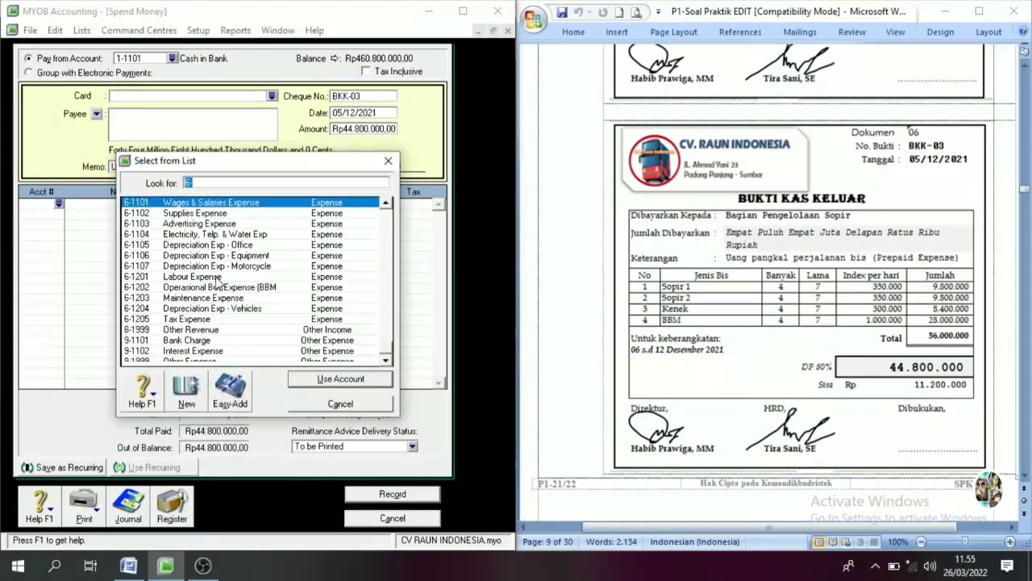
pyautogui.scroll(4, 218, 279)
pyautogui.scroll(4, 216, 276)
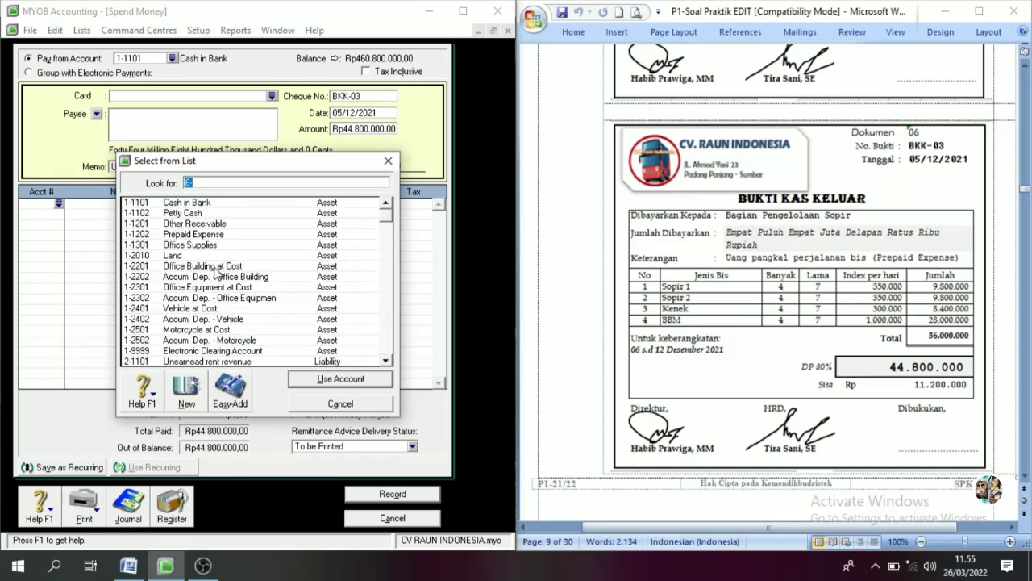
pyautogui.click(188, 235)
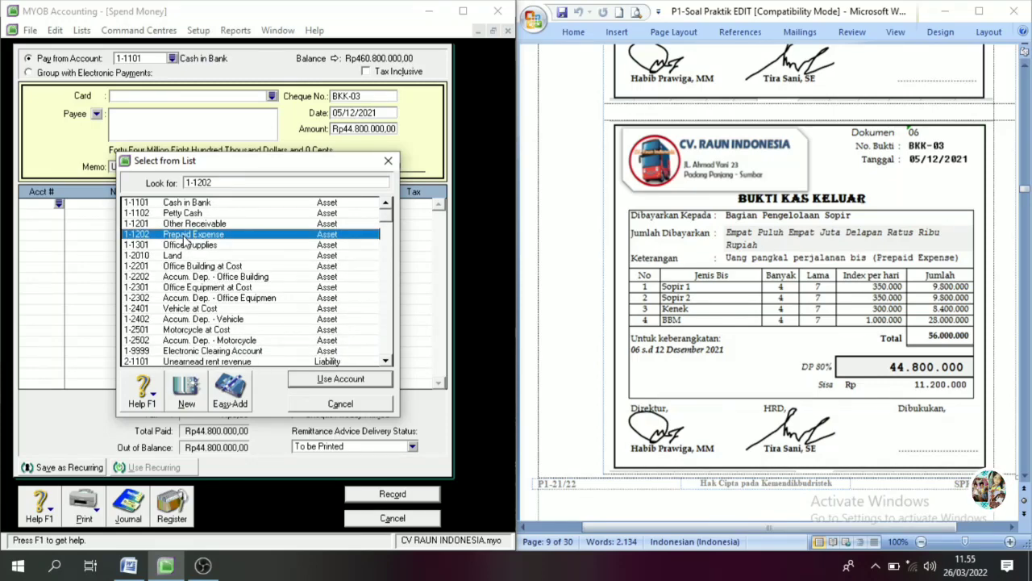
pyautogui.click(334, 382)
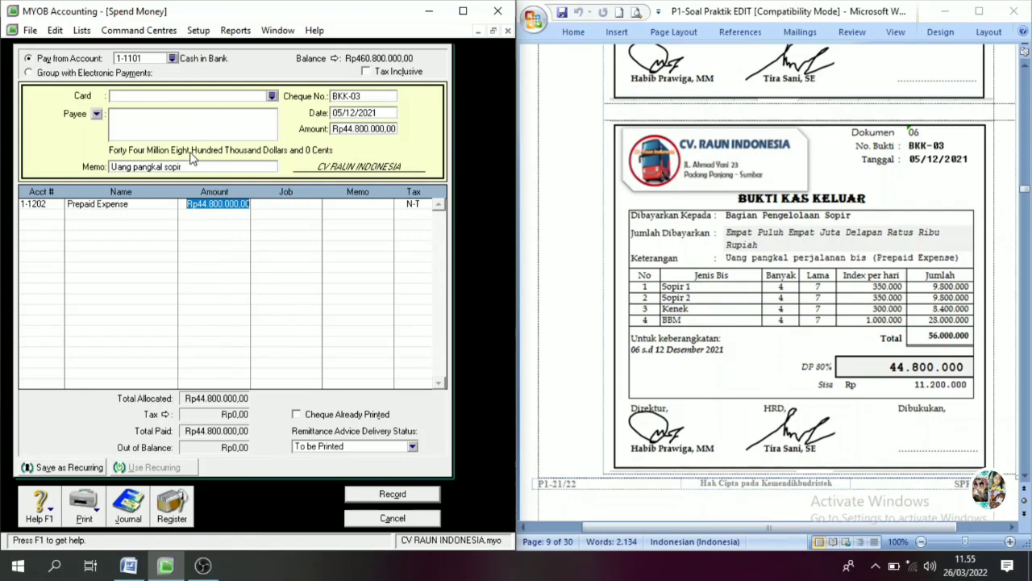
pyautogui.click(387, 497)
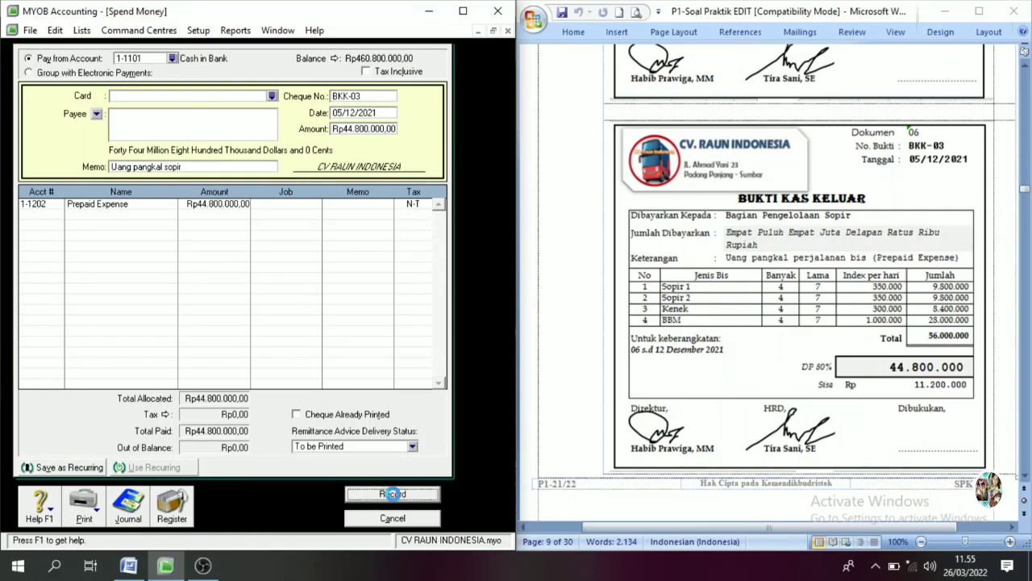
pyautogui.click(393, 518)
# Step: Start a Spend Money entry for document 07 with cheque number BKK-04 and date 06/12/2021
pyautogui.scroll(-10, 832, 382)
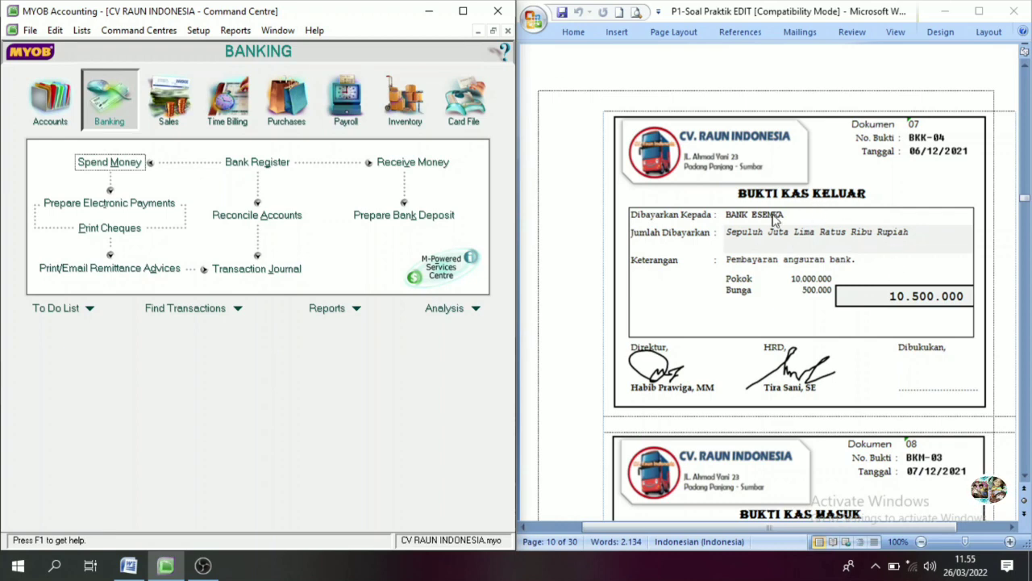
pyautogui.click(111, 164)
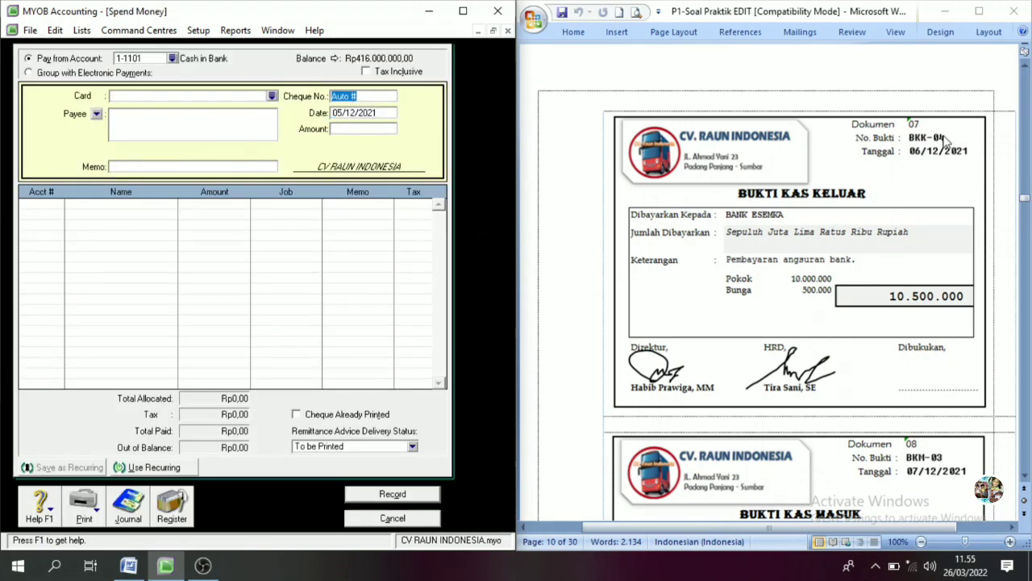
pyautogui.write('B')
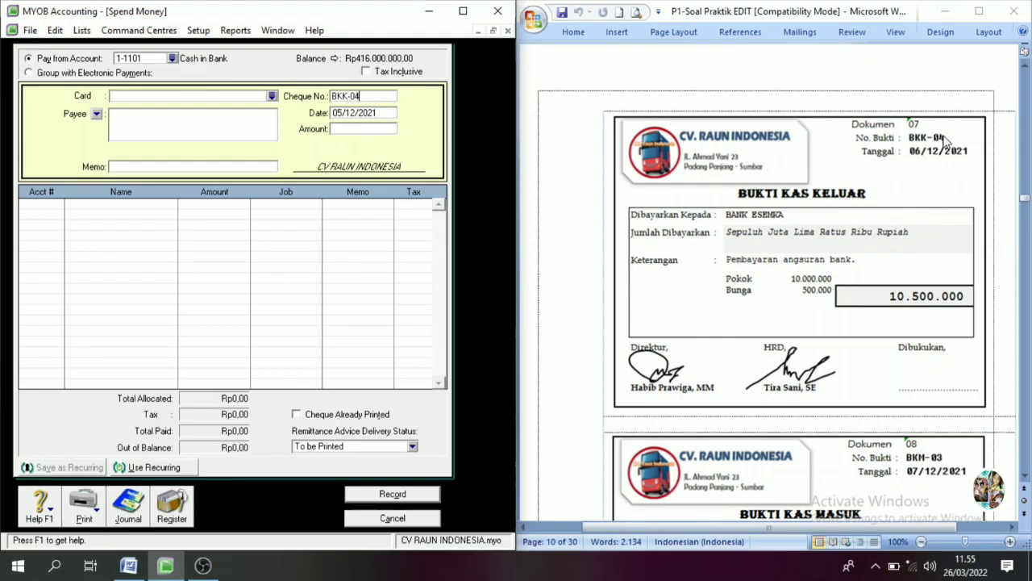
pyautogui.write('KK-04')
pyautogui.press('Tab')
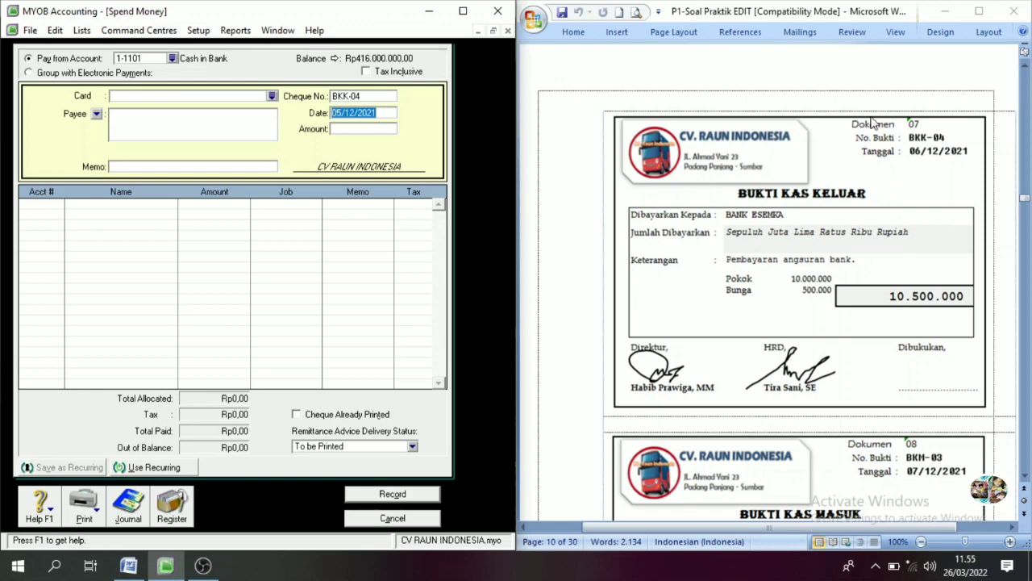
pyautogui.click(338, 113)
pyautogui.press('BackSpace')
pyautogui.write('6')
pyautogui.press('Tab')
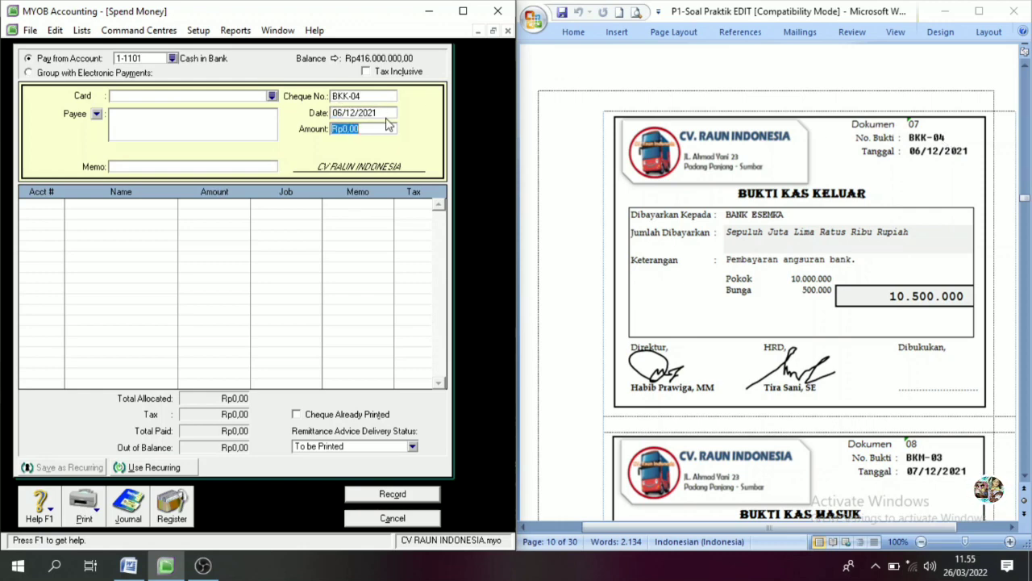
# Step: Set the payment amount to 10500000 and enter the memo "Angsuran Bank"
pyautogui.write('10500000')
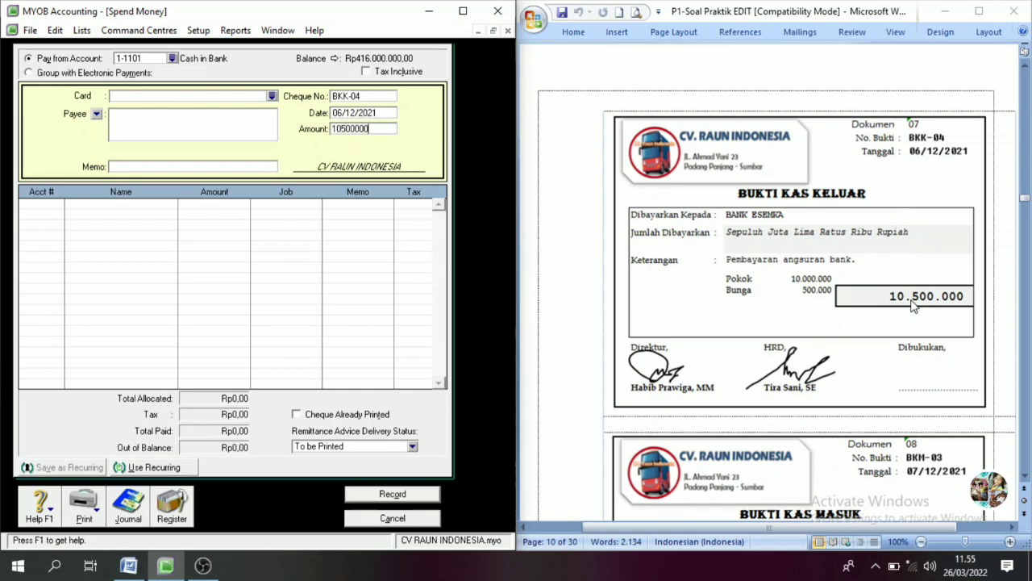
pyautogui.press('Tab')
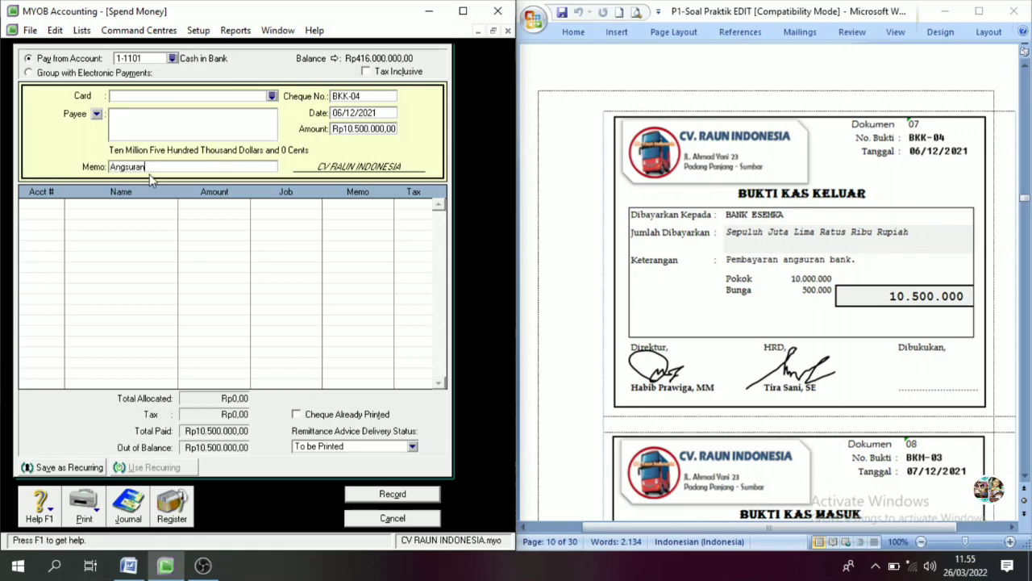
pyautogui.write('Angsuran Bank')
pyautogui.press('Tab')
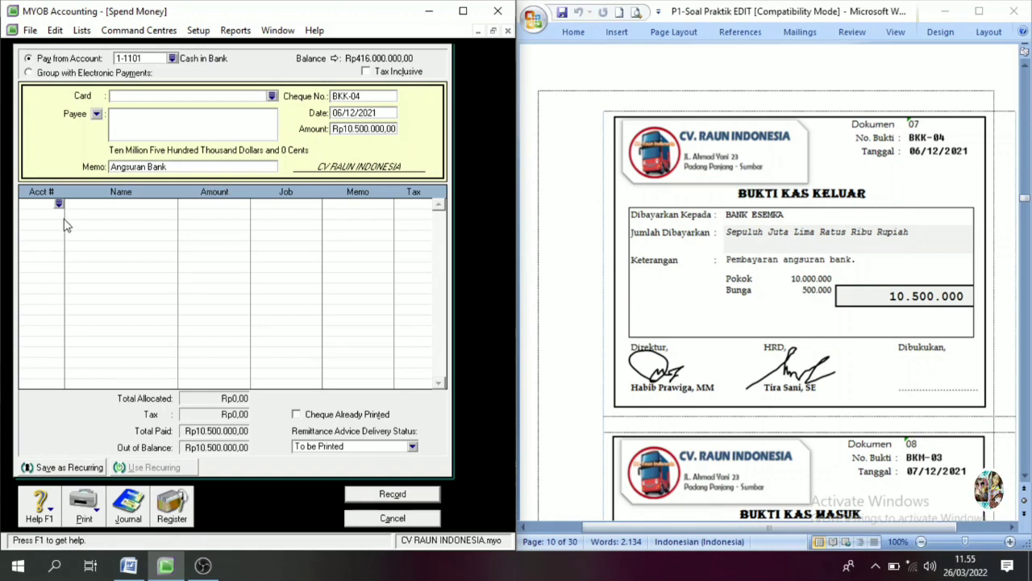
# Step: Allocate 10000000 of the payment to account 2-2101 Bank Loans on the first line
pyautogui.click(58, 205)
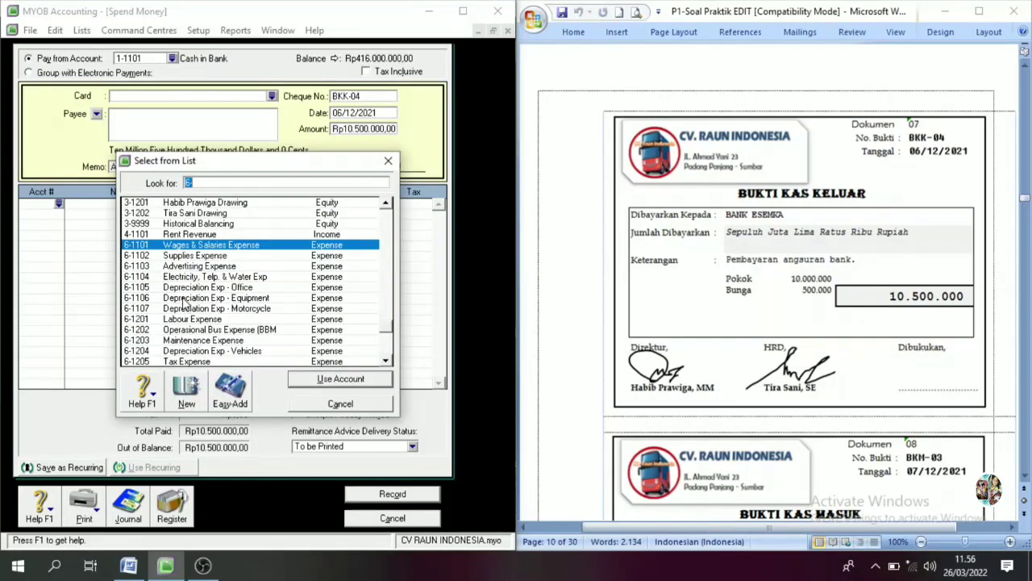
pyautogui.scroll(3, 184, 230)
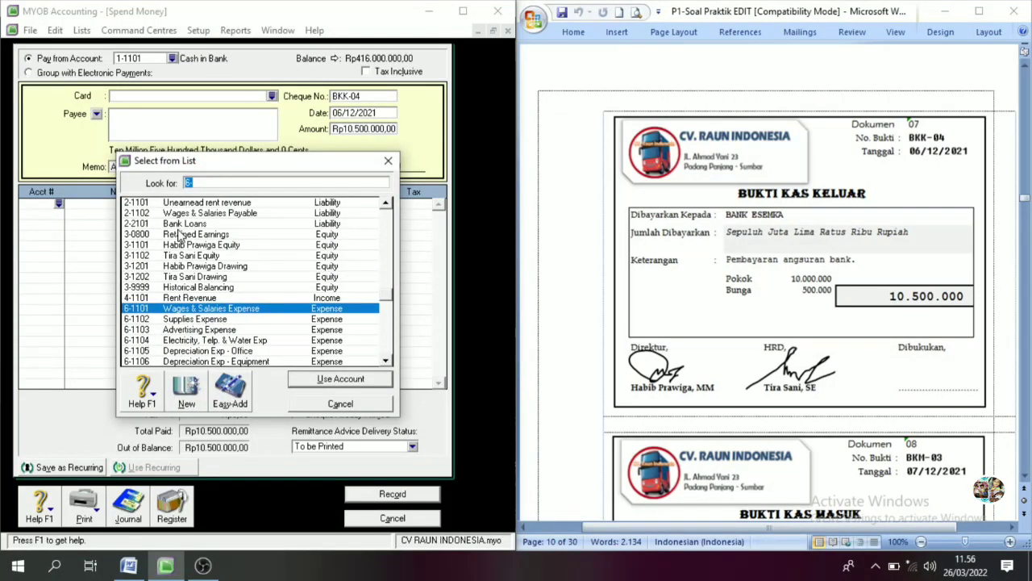
pyautogui.write('2-2101')
pyautogui.click(339, 379)
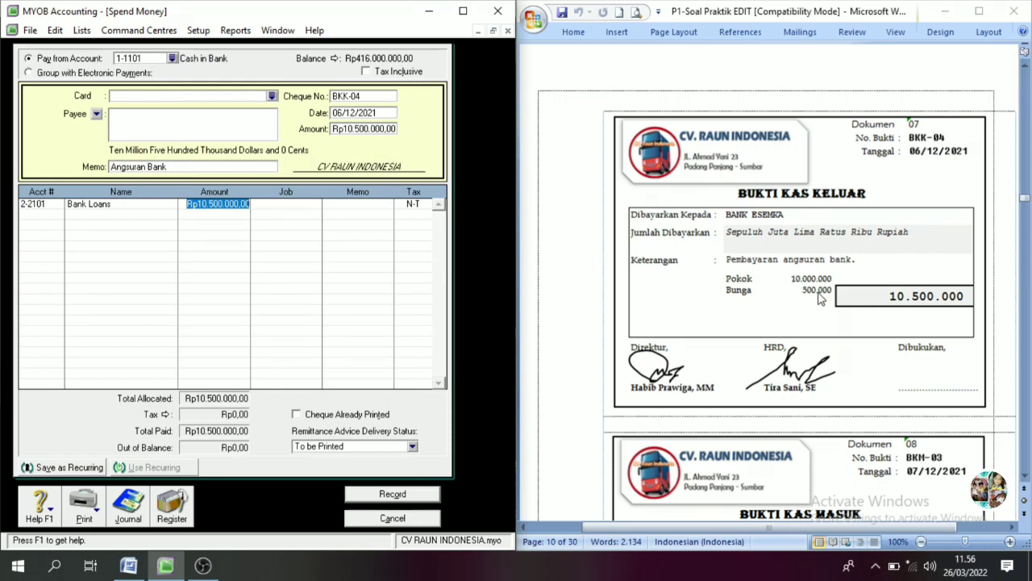
pyautogui.write('10000000')
pyautogui.press('Tab')
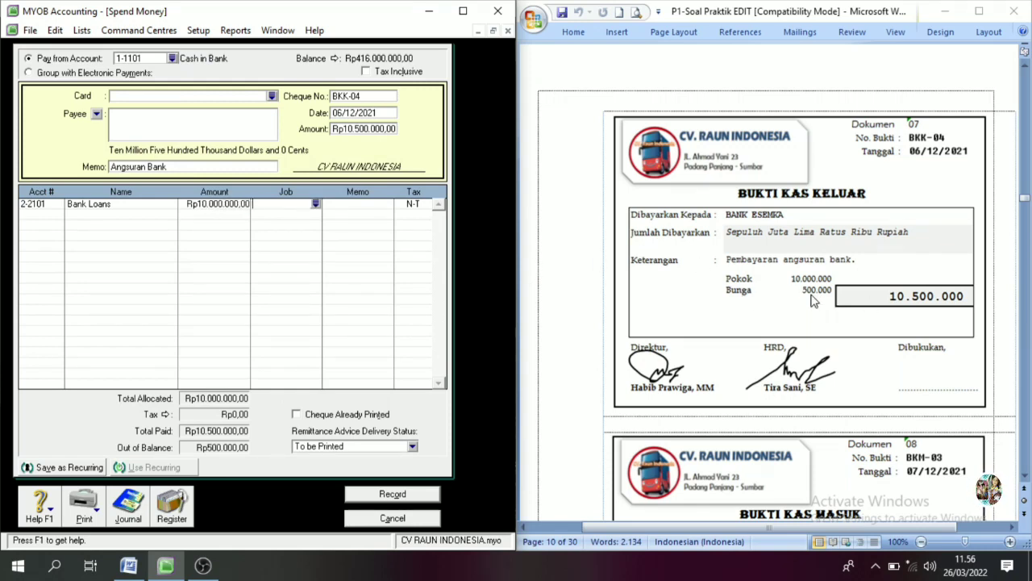
# Step: Allocate the remaining payment amount to account 9-1102 Interest Expense on the second line
pyautogui.click(58, 215)
pyautogui.write('6')
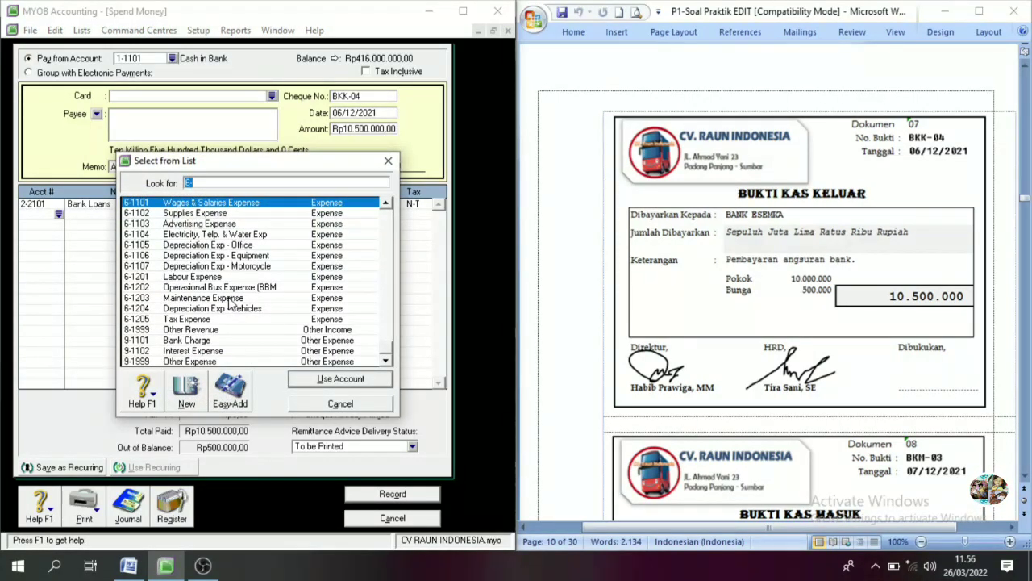
pyautogui.write('9-1102')
pyautogui.click(342, 379)
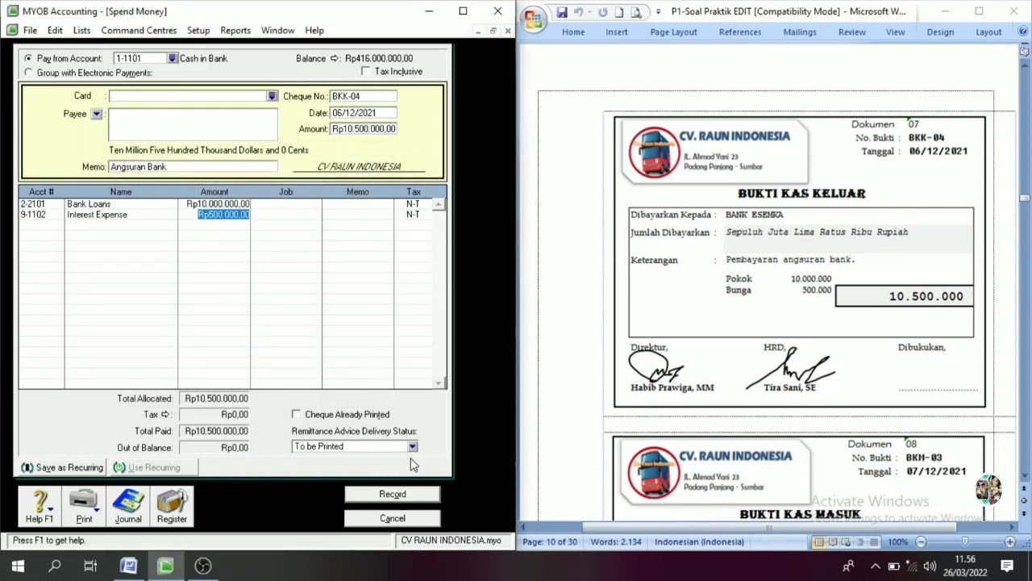
# Step: Record the BKK-04 bank instalment payment and close Spend Money
pyautogui.click(403, 496)
pyautogui.click(414, 521)
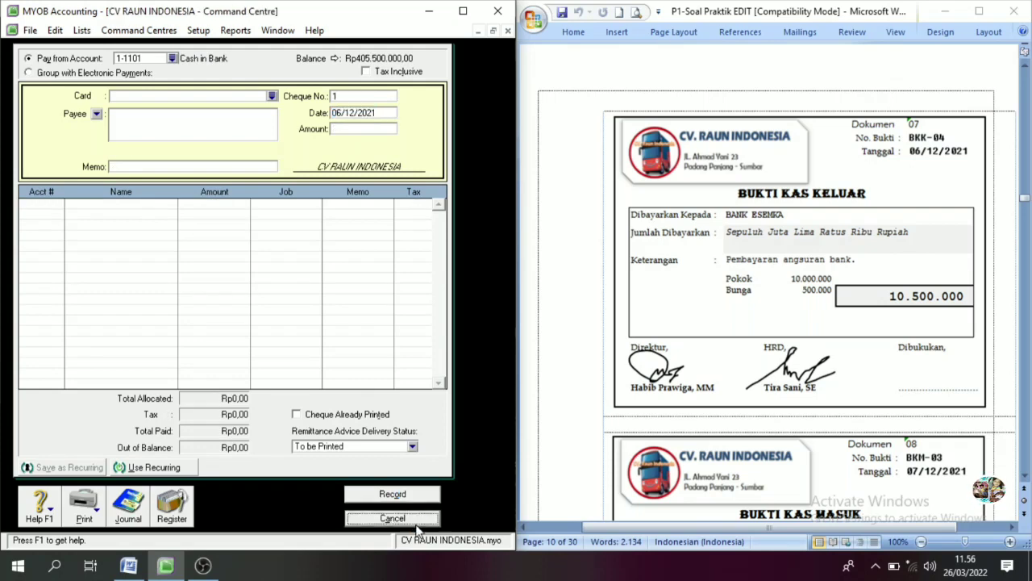
# Step: Start a Receive Money entry for document 08 and create a customer card named SMKN 1 SUMBAR, filling in its card ID
pyautogui.scroll(-3, 871, 343)
pyautogui.scroll(-1, 871, 343)
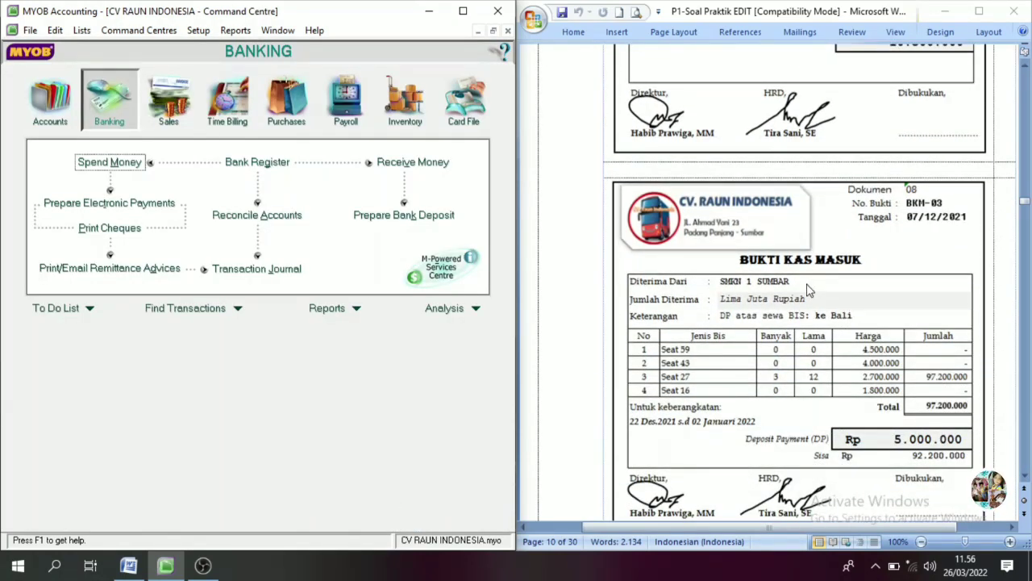
pyautogui.scroll(-1, 791, 274)
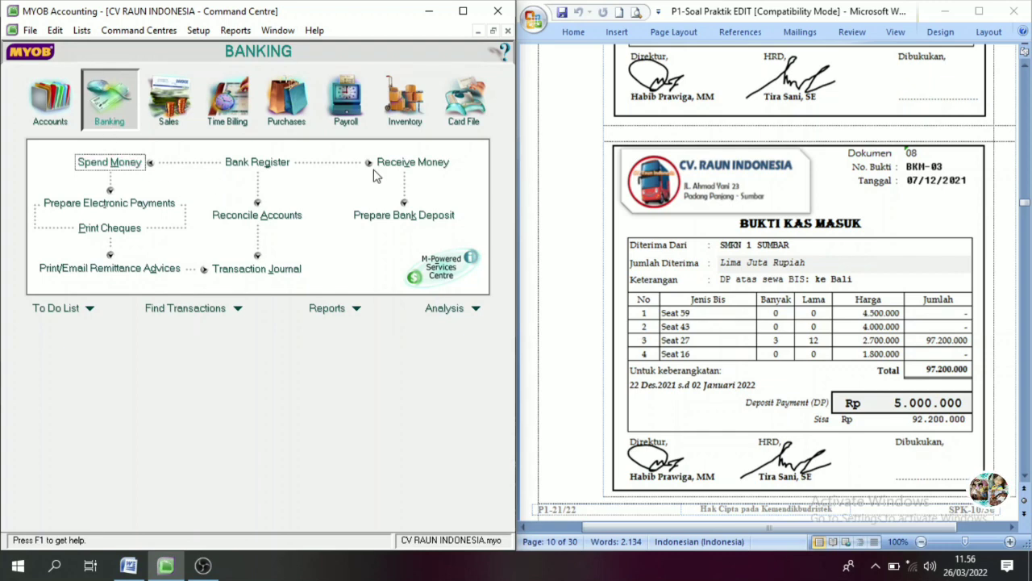
pyautogui.click(401, 164)
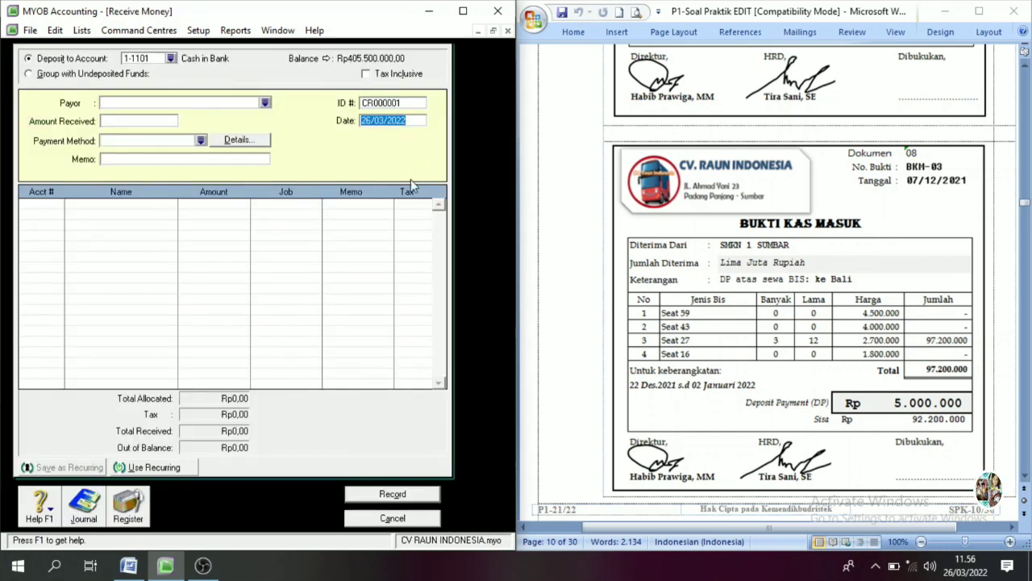
pyautogui.click(265, 104)
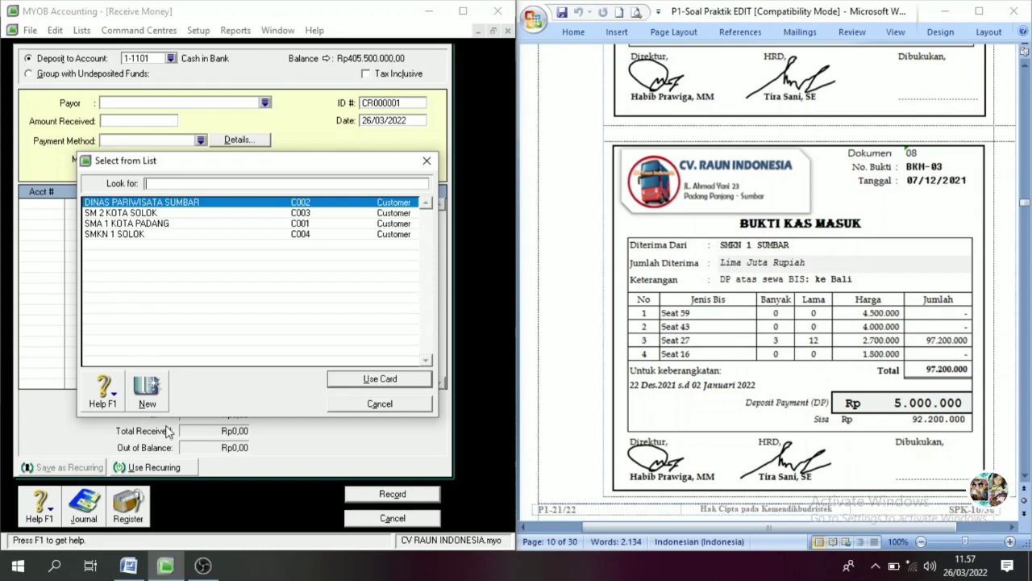
pyautogui.click(150, 401)
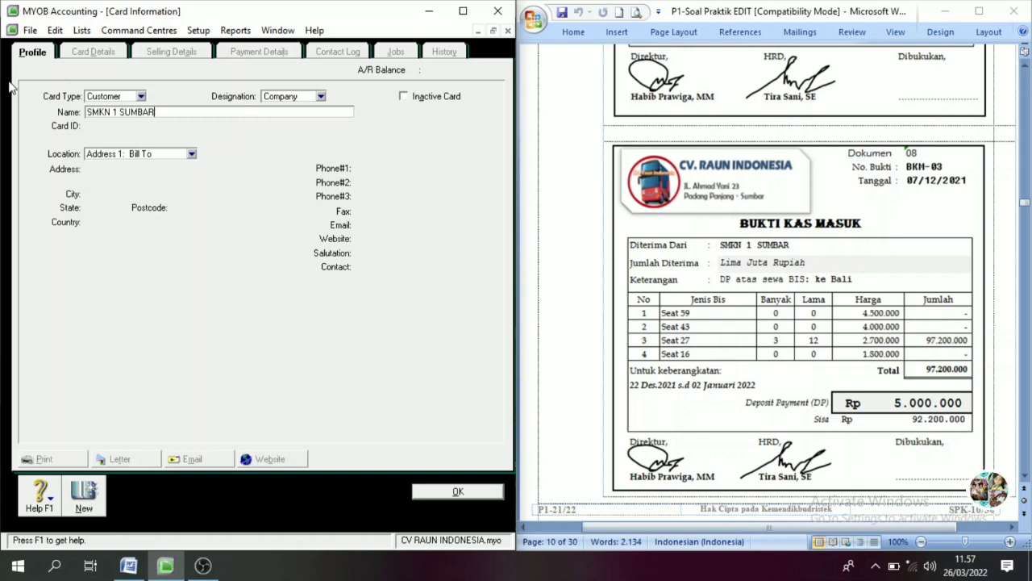
pyautogui.press('Tab')
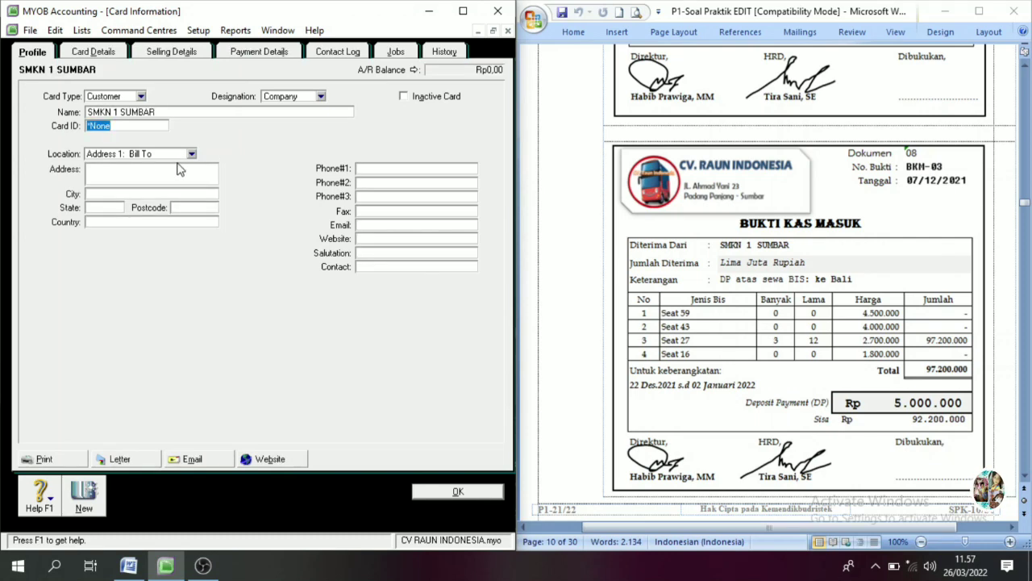
pyautogui.write('C')
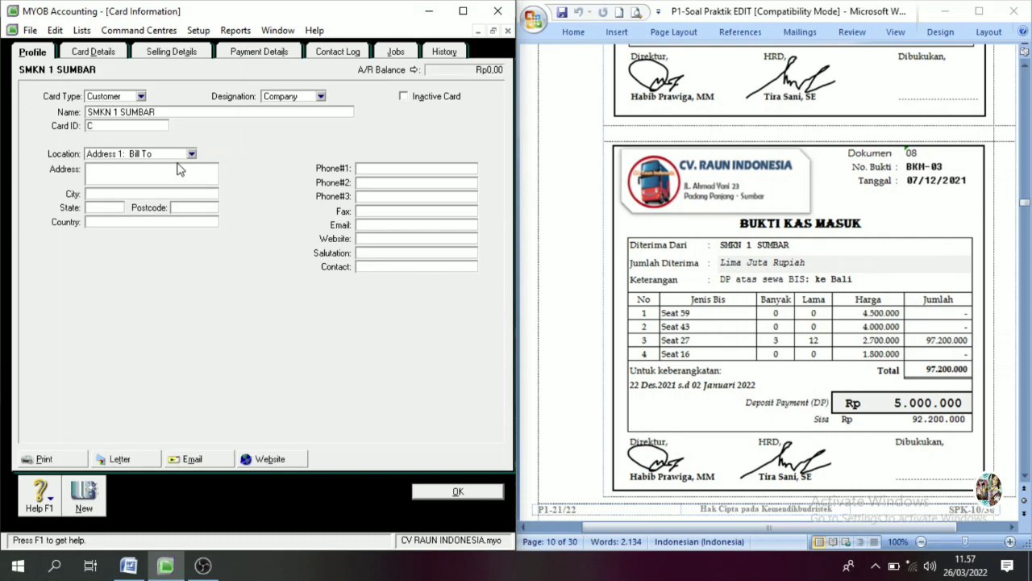
pyautogui.write('006')
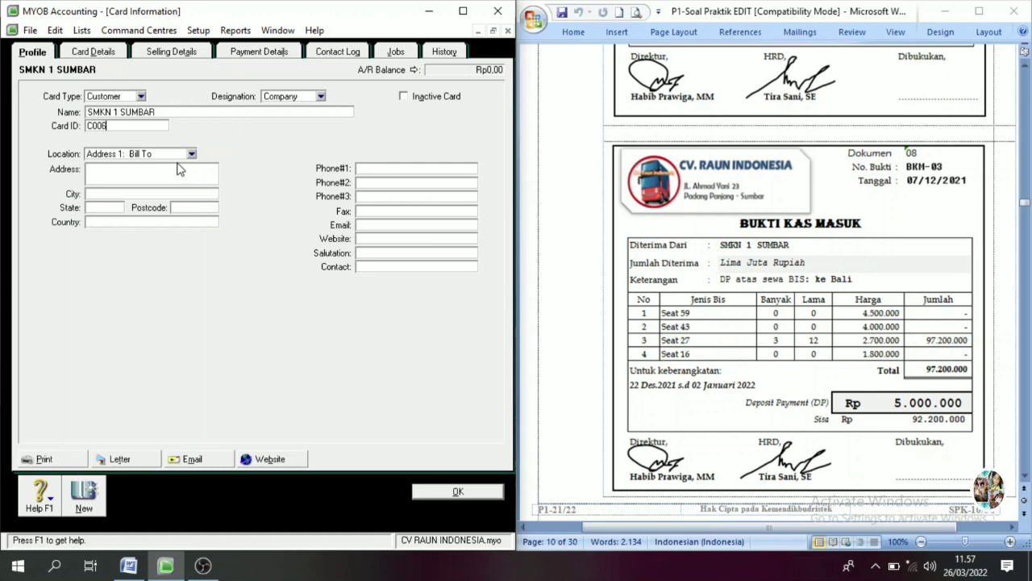
pyautogui.click(446, 490)
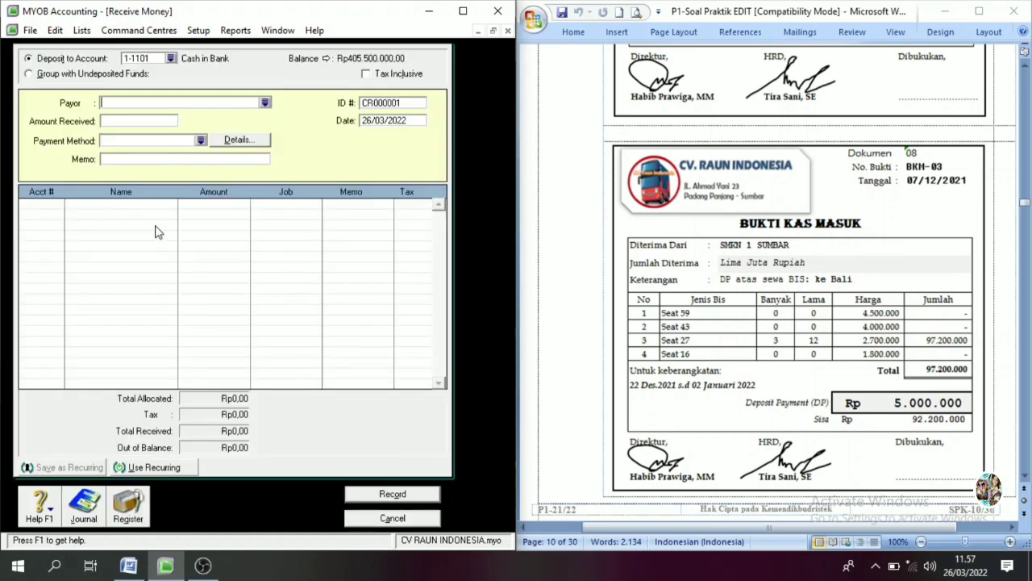
# Step: Choose SMKN 1 SUMBAR as the payor and set the amount received to 5000000
pyautogui.click(264, 102)
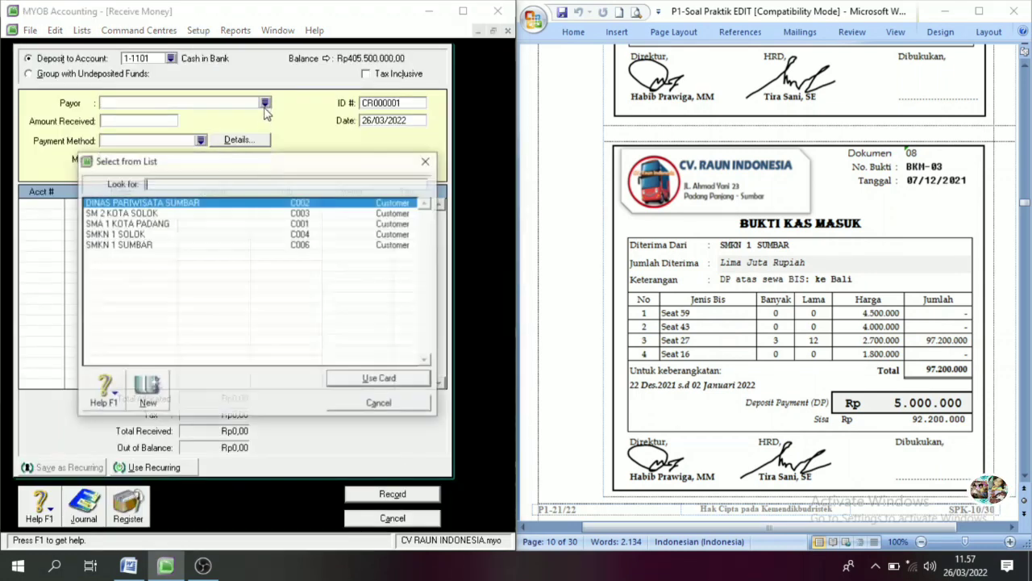
pyautogui.click(147, 247)
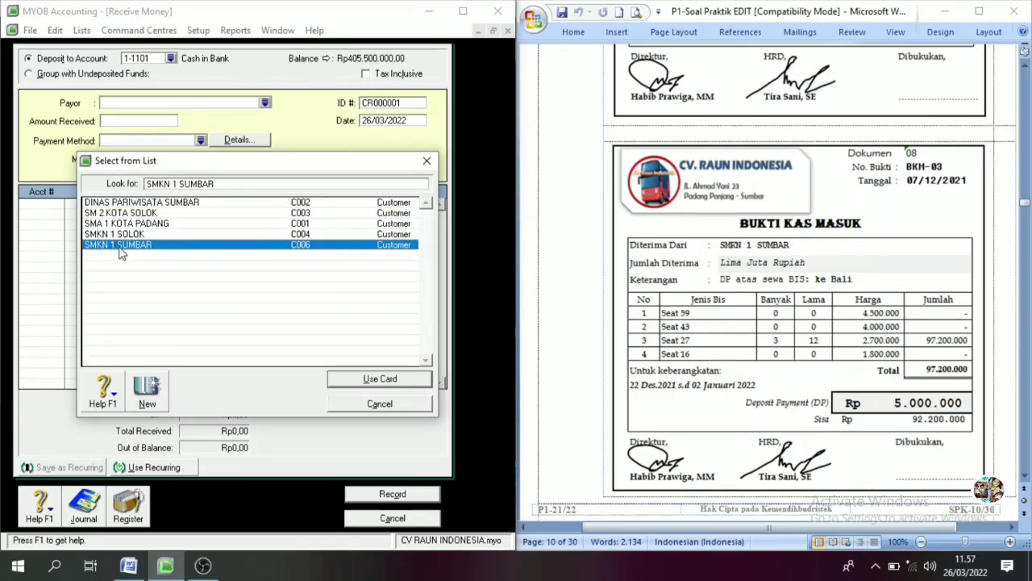
pyautogui.click(380, 379)
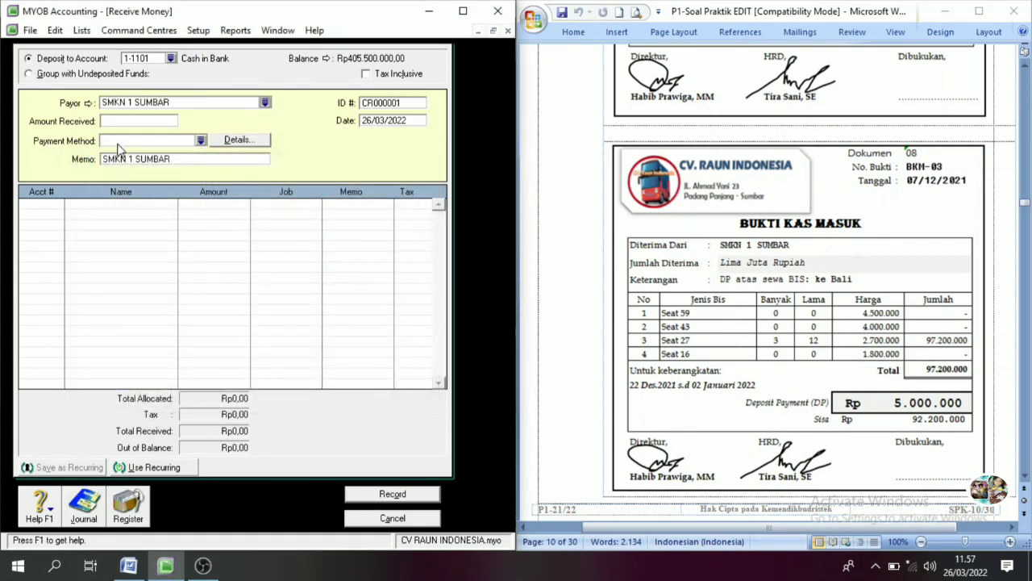
pyautogui.click(119, 125)
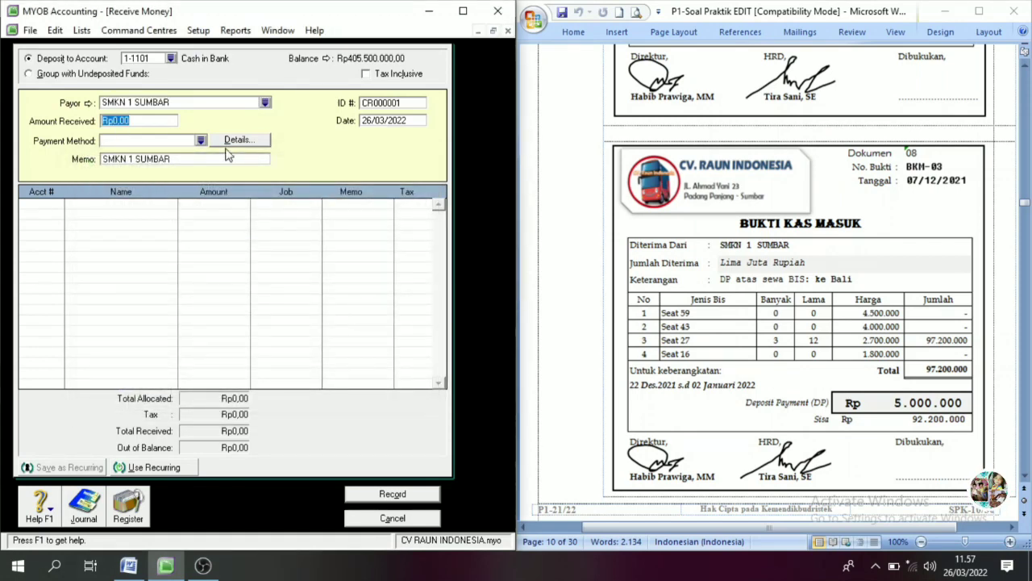
pyautogui.write('5.')
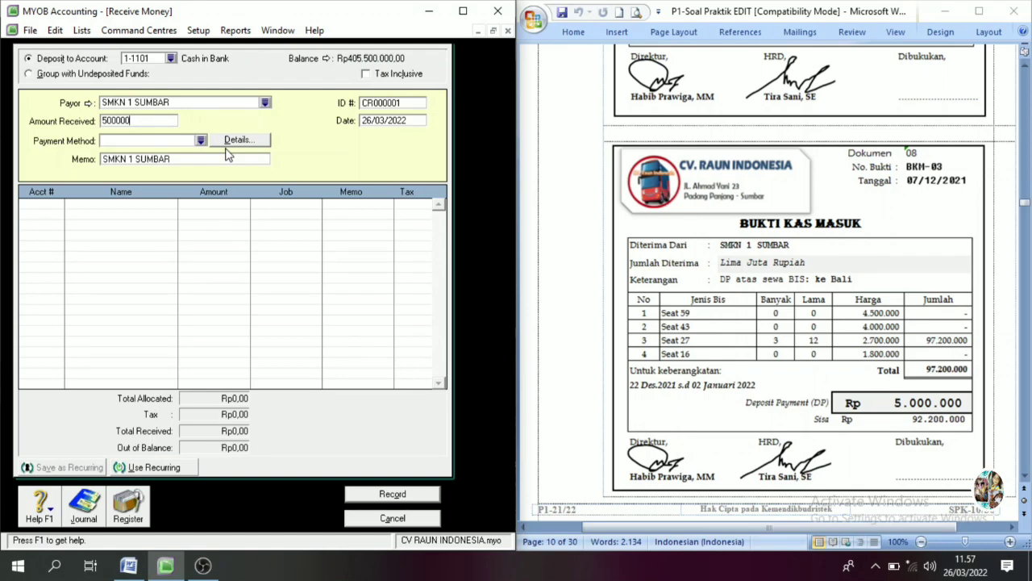
pyautogui.write('000.000')
pyautogui.press('Tab')
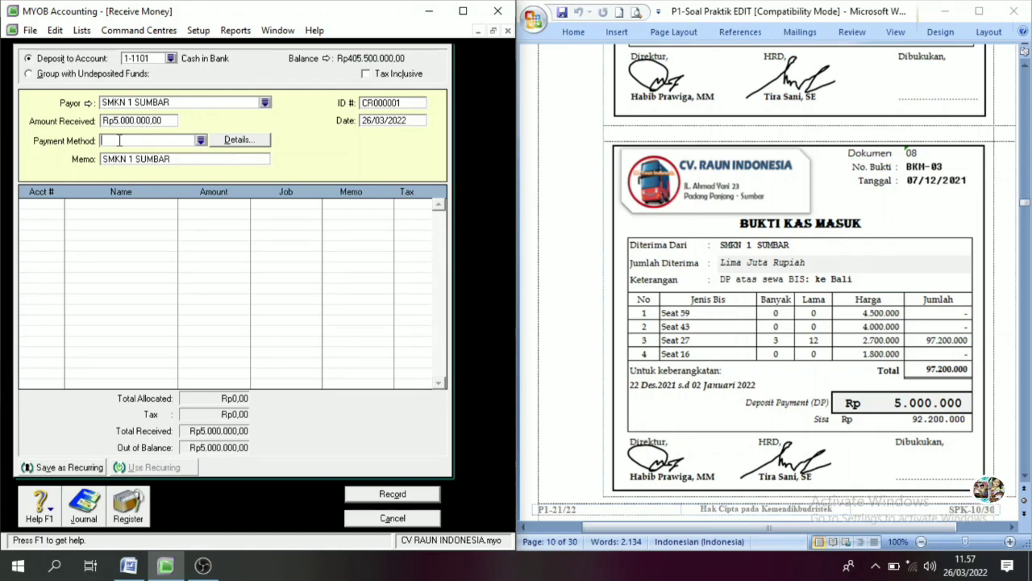
pyautogui.click(48, 205)
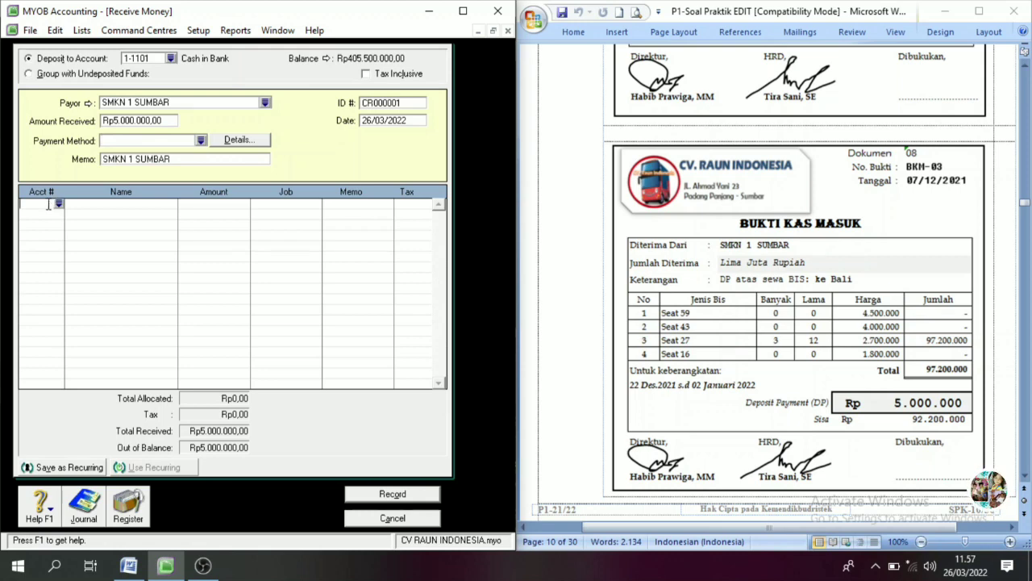
pyautogui.write('4')
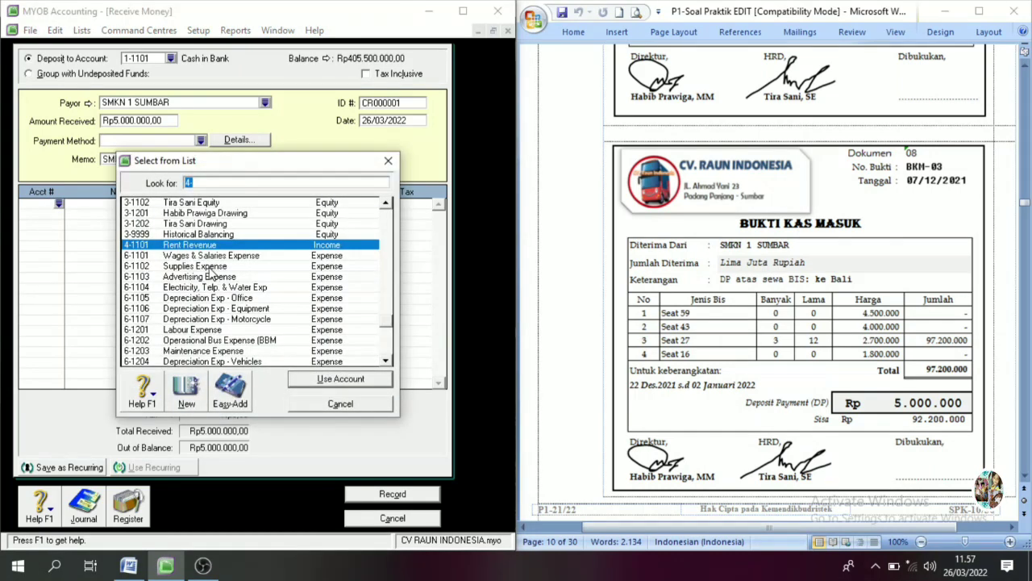
pyautogui.scroll(2, 187, 279)
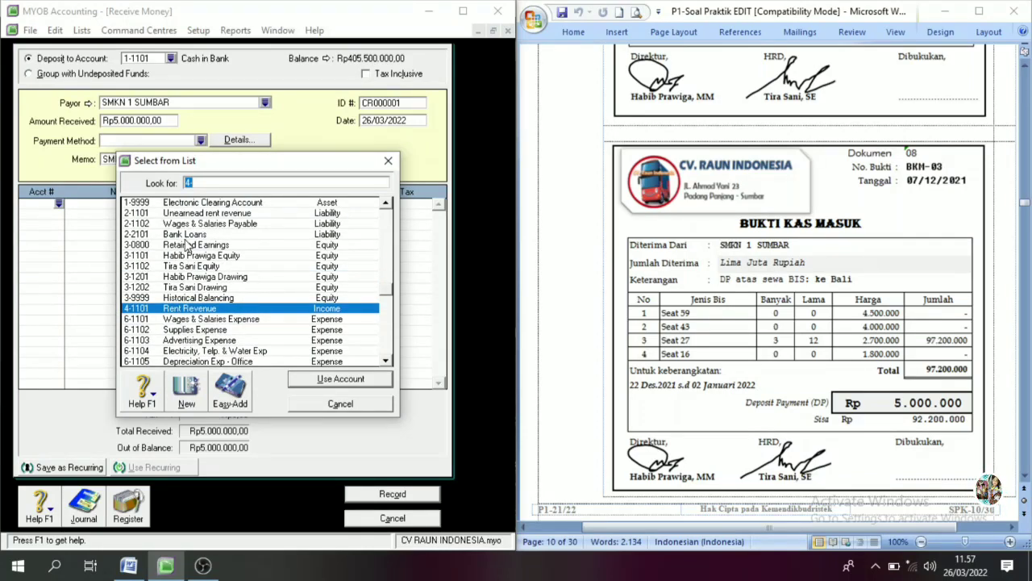
pyautogui.click(200, 215)
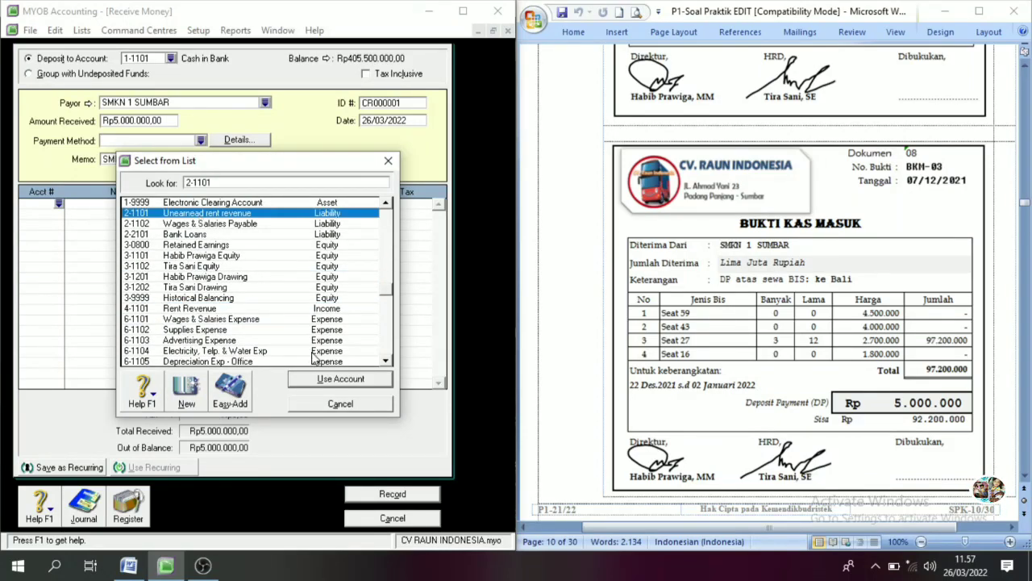
pyautogui.click(333, 380)
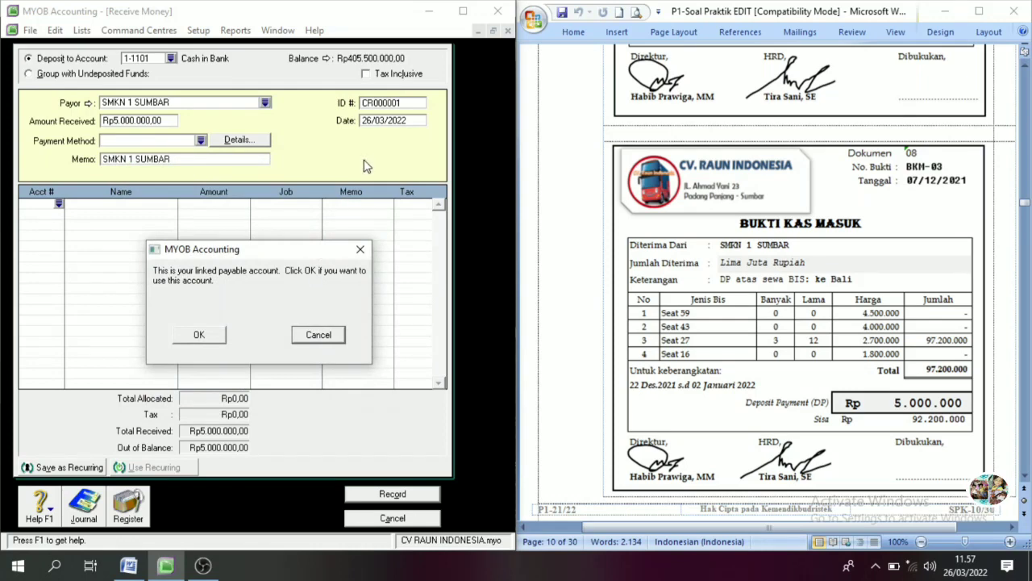
pyautogui.click(323, 337)
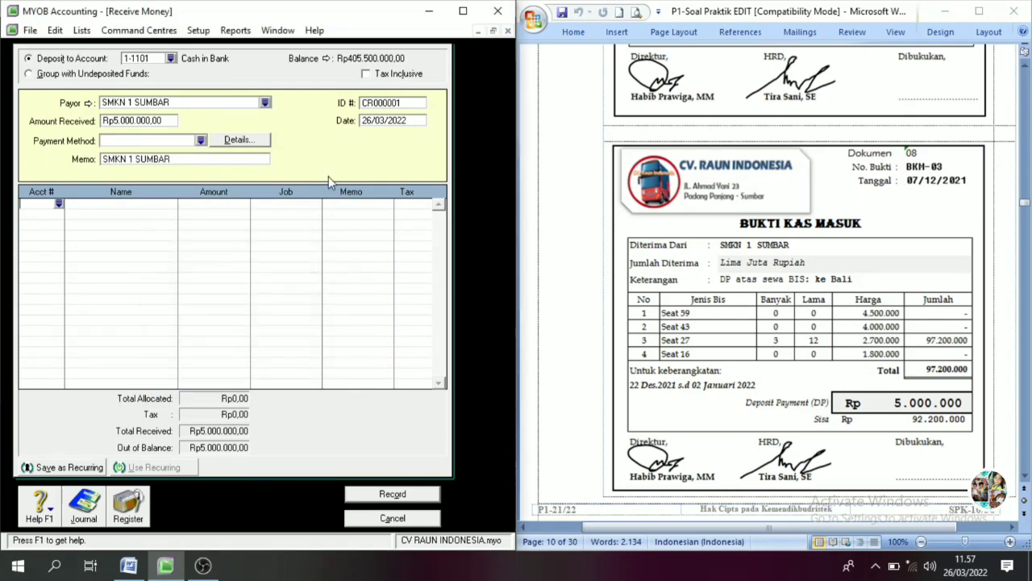
# Step: Set the receipt's ID number to BKM-03 and its date to 7/12/2021
pyautogui.click(381, 108)
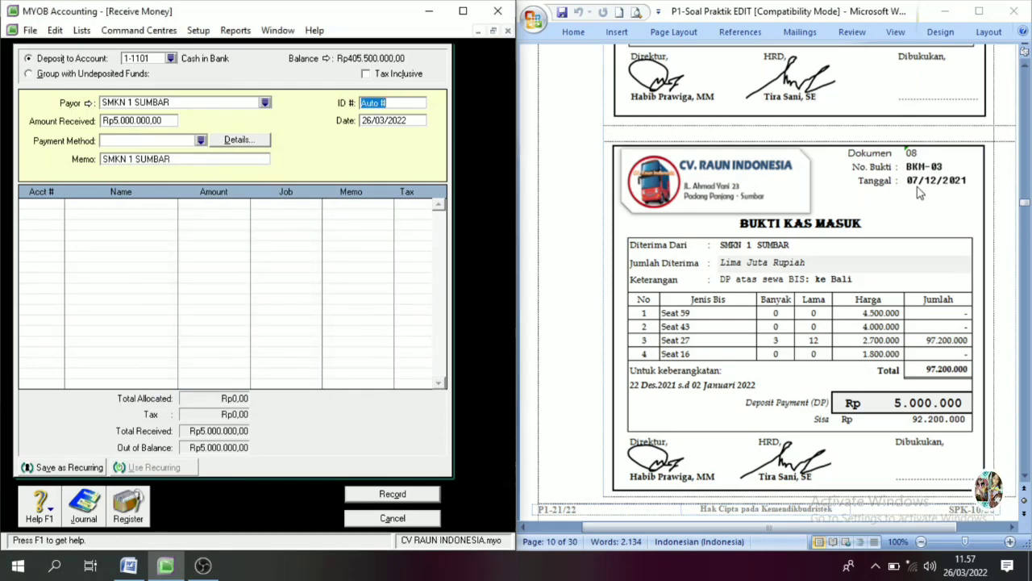
pyautogui.write('BKM-03')
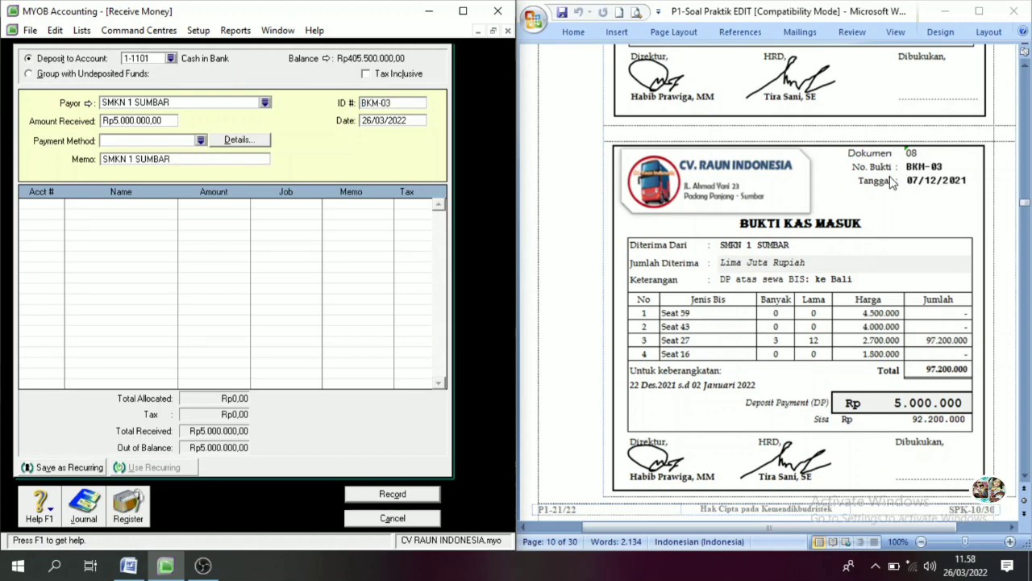
pyautogui.press('Tab')
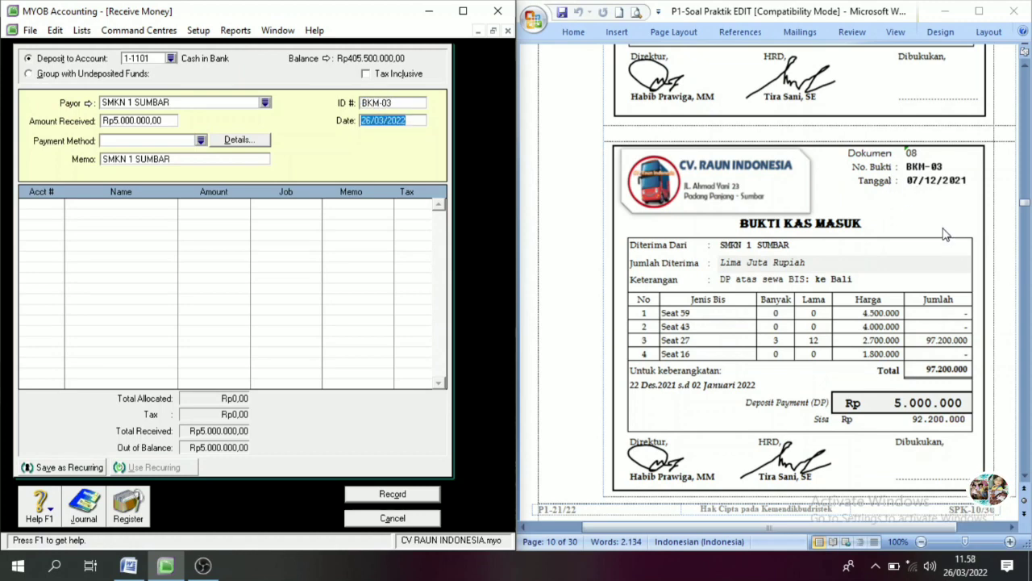
pyautogui.write('7/1')
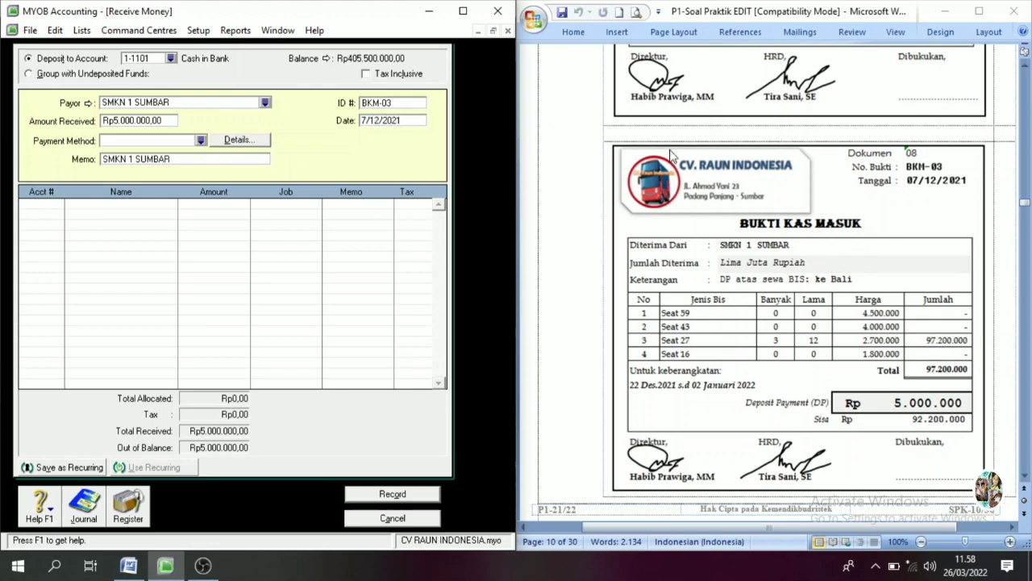
# Step: Allocate the full receipt to account 2-1101 Unearned rent revenue, accepting the linked account, and record the transaction
pyautogui.click(38, 211)
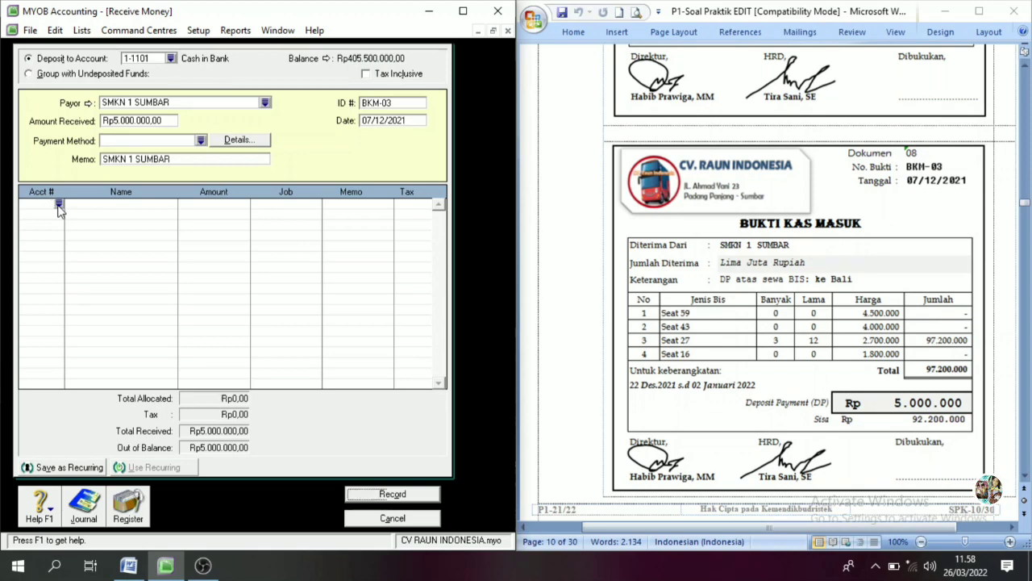
pyautogui.click(58, 204)
pyautogui.scroll(5, 181, 274)
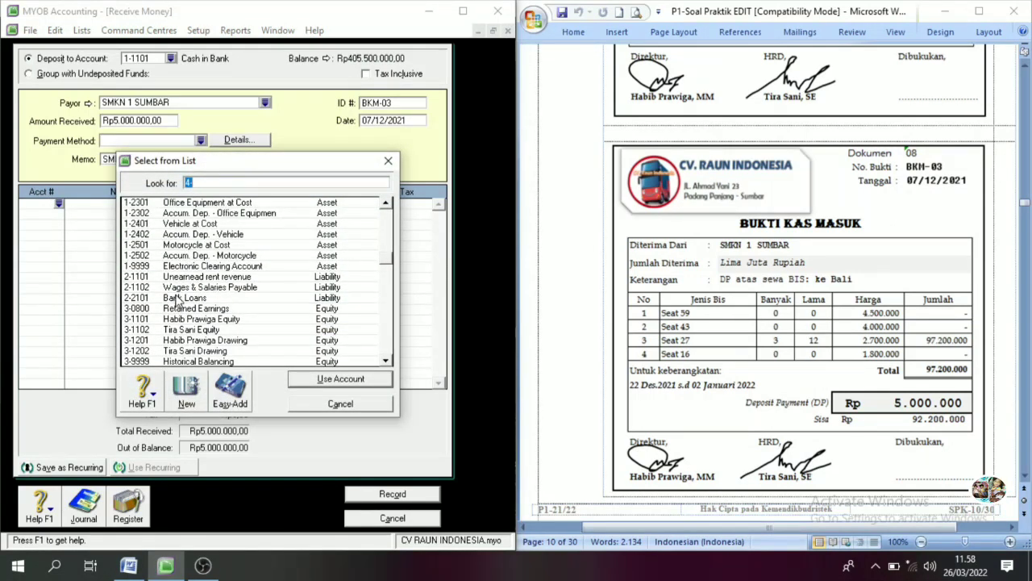
pyautogui.click(202, 277)
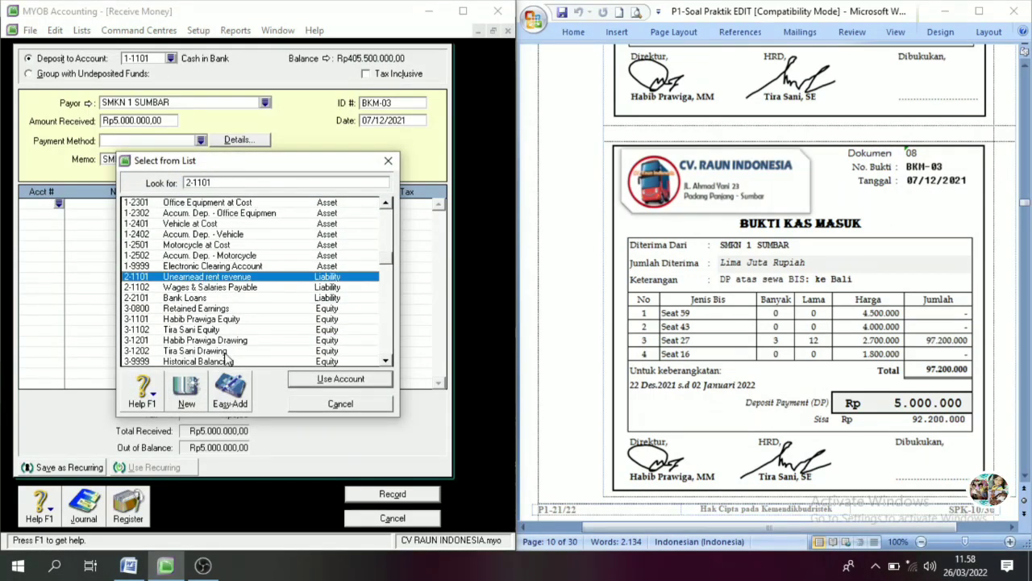
pyautogui.click(332, 383)
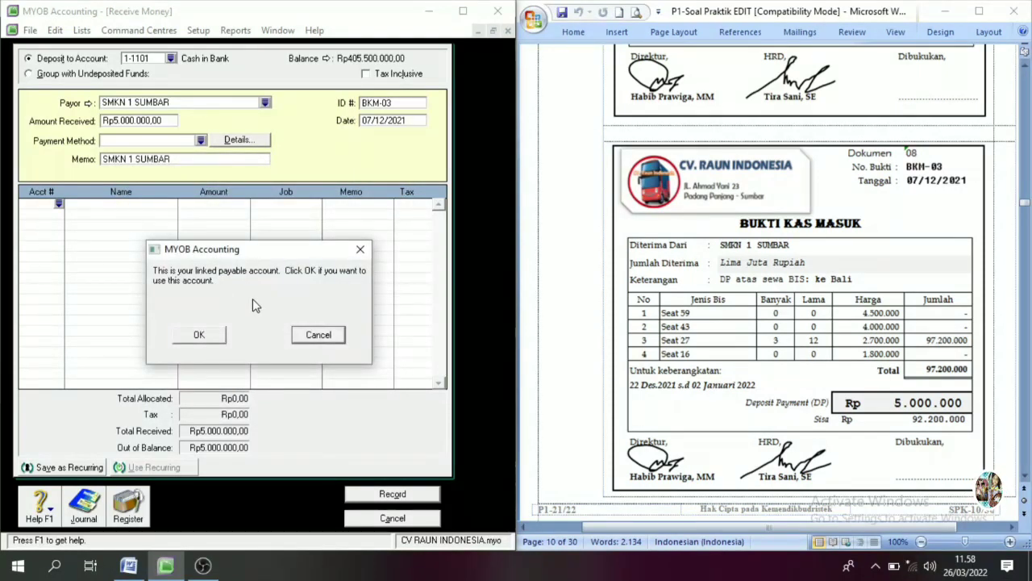
pyautogui.click(194, 339)
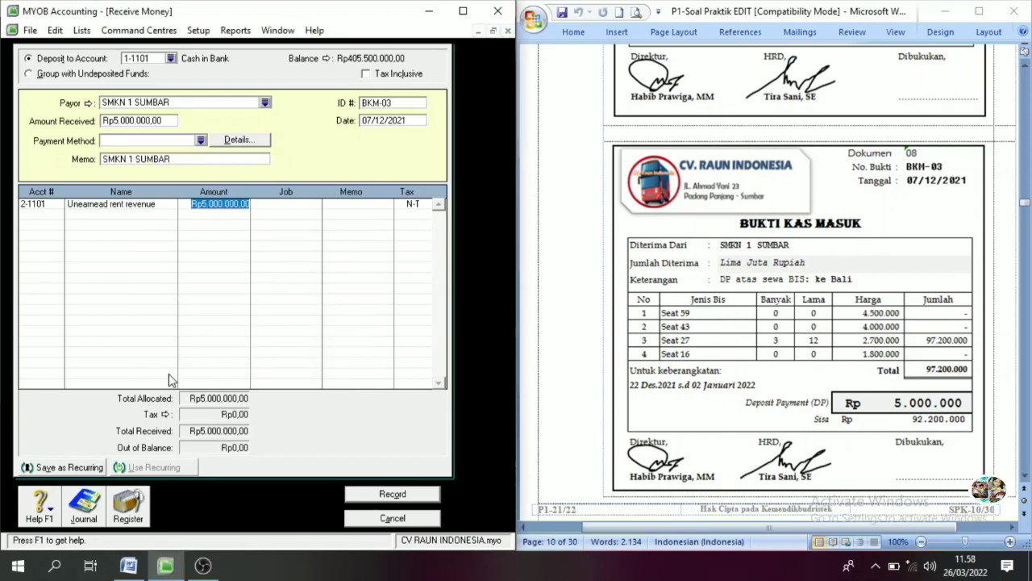
pyautogui.click(395, 495)
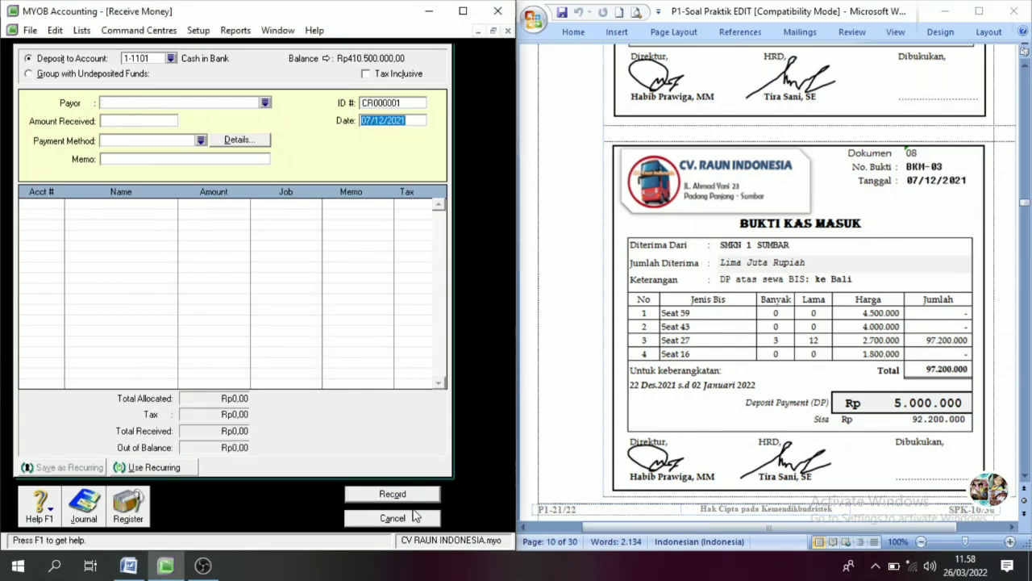
pyautogui.click(415, 519)
# Step: Start a Receive Money entry for document 09 with ID number BKM-04 and date 08/12/2021
pyautogui.scroll(-5, 818, 314)
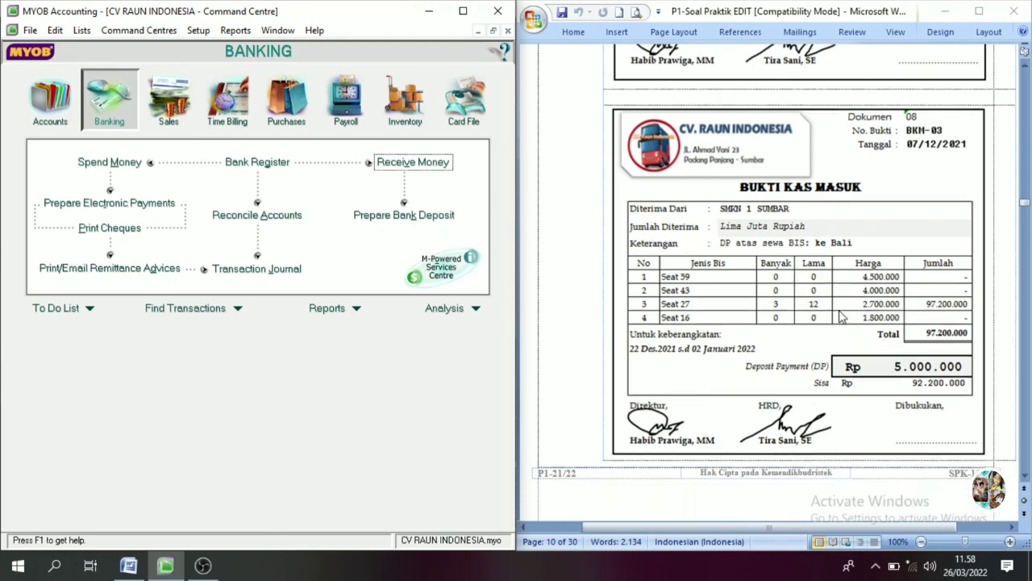
pyautogui.scroll(-6, 834, 319)
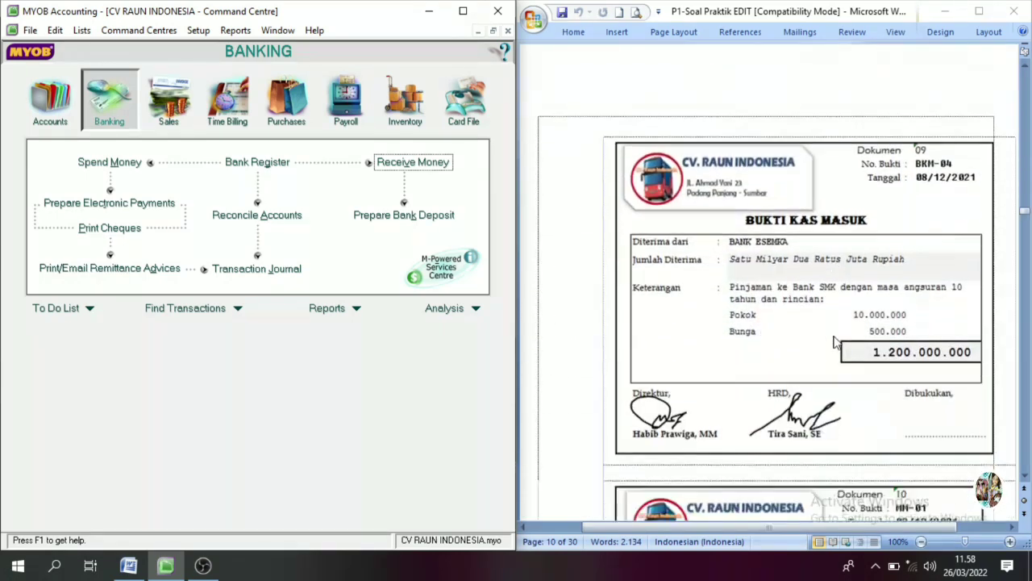
pyautogui.scroll(-1, 834, 290)
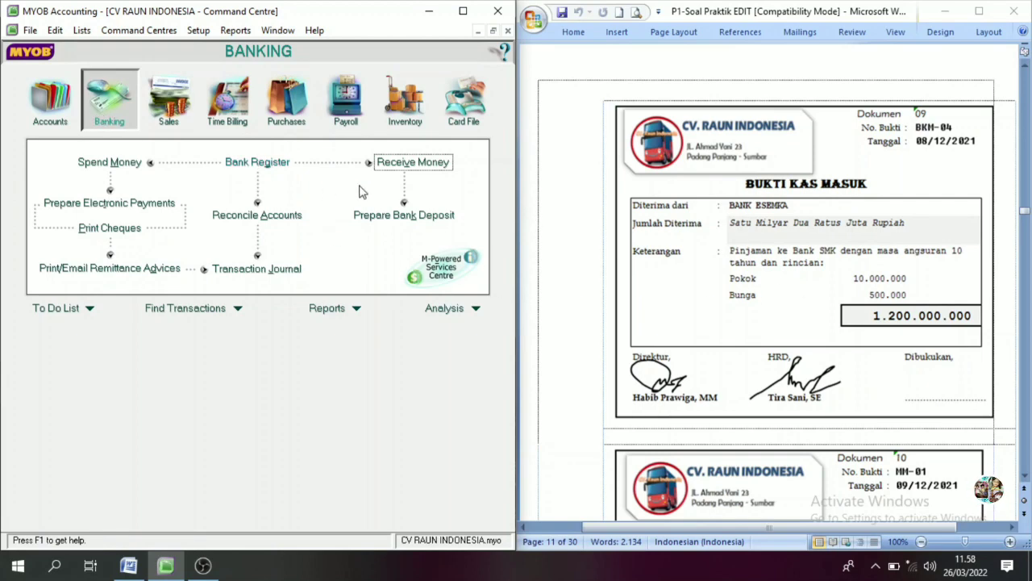
pyautogui.click(411, 163)
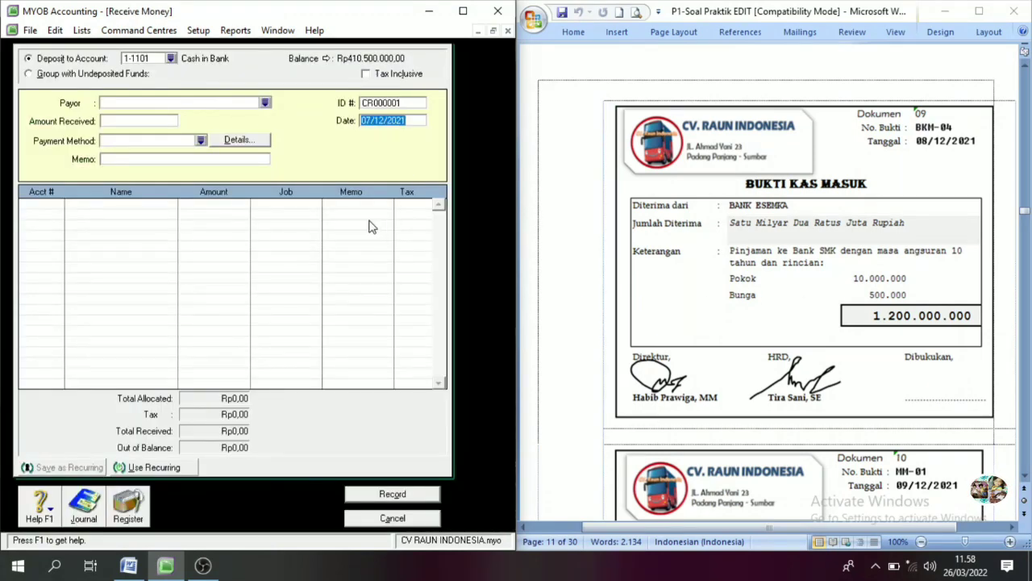
pyautogui.click(375, 103)
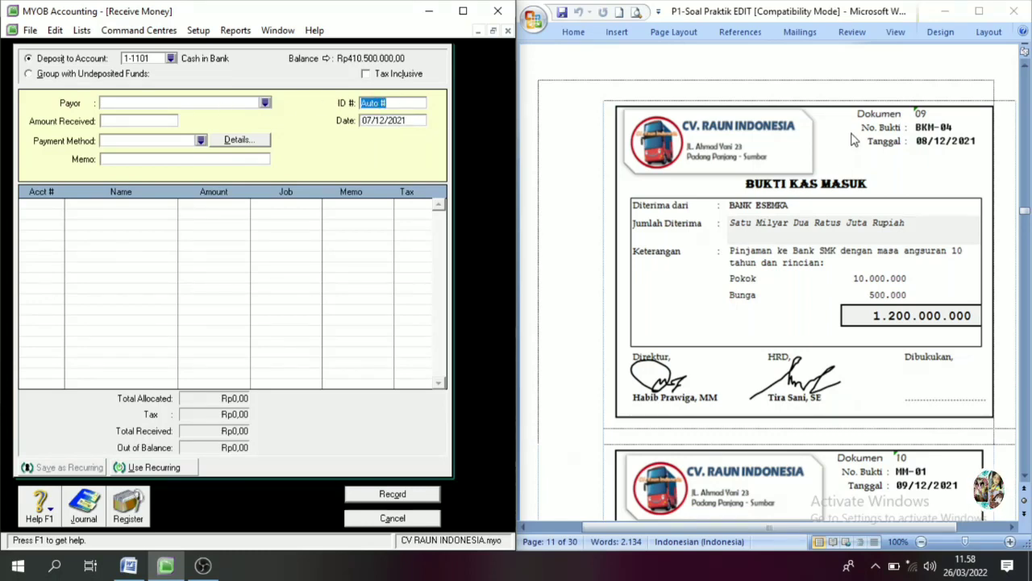
pyautogui.write('BKM-0')
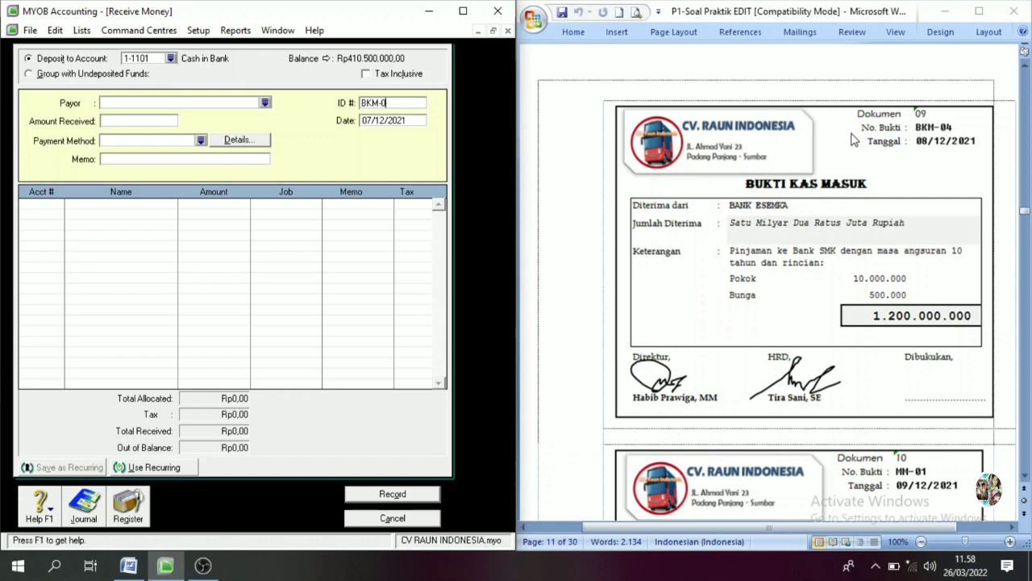
pyautogui.write('4')
pyautogui.press('Tab')
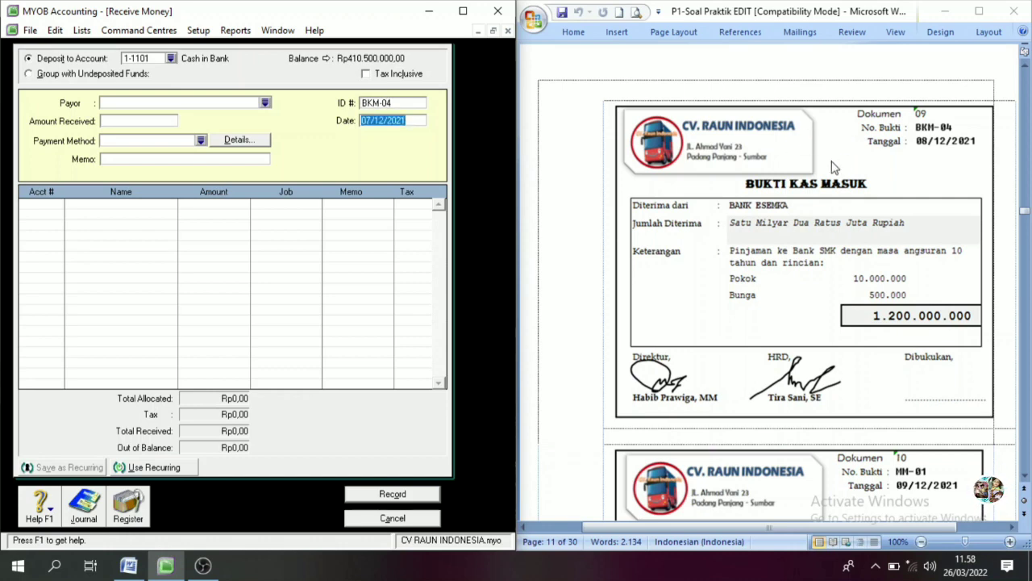
pyautogui.click(371, 121)
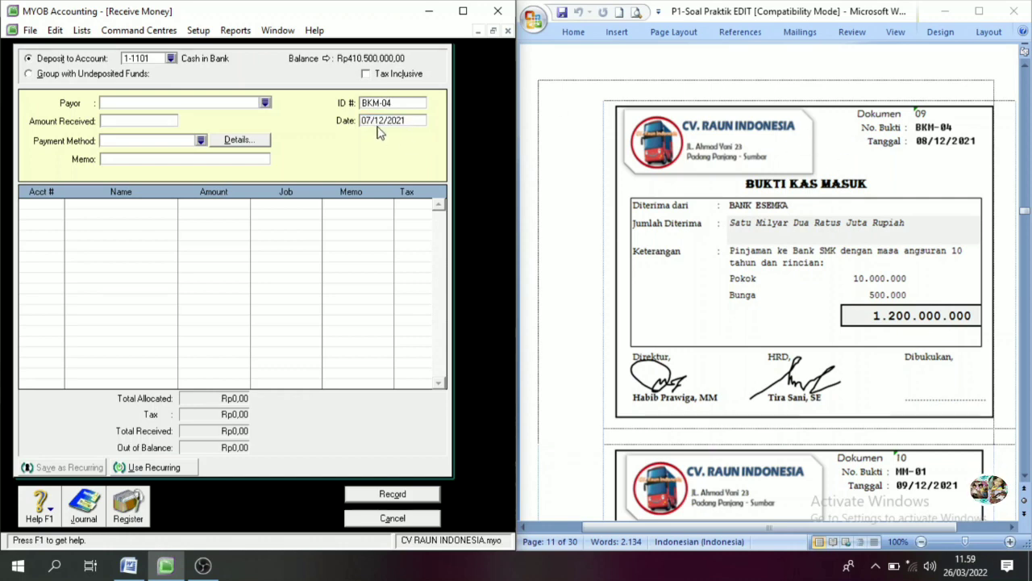
pyautogui.press('BackSpace')
pyautogui.write('8')
pyautogui.click(114, 122)
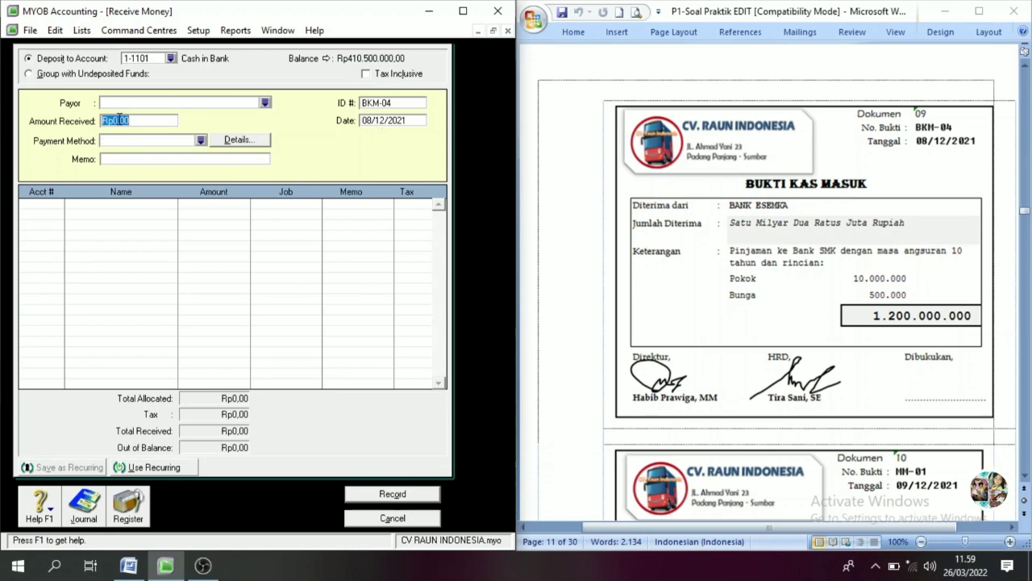
pyautogui.write('1200000000')
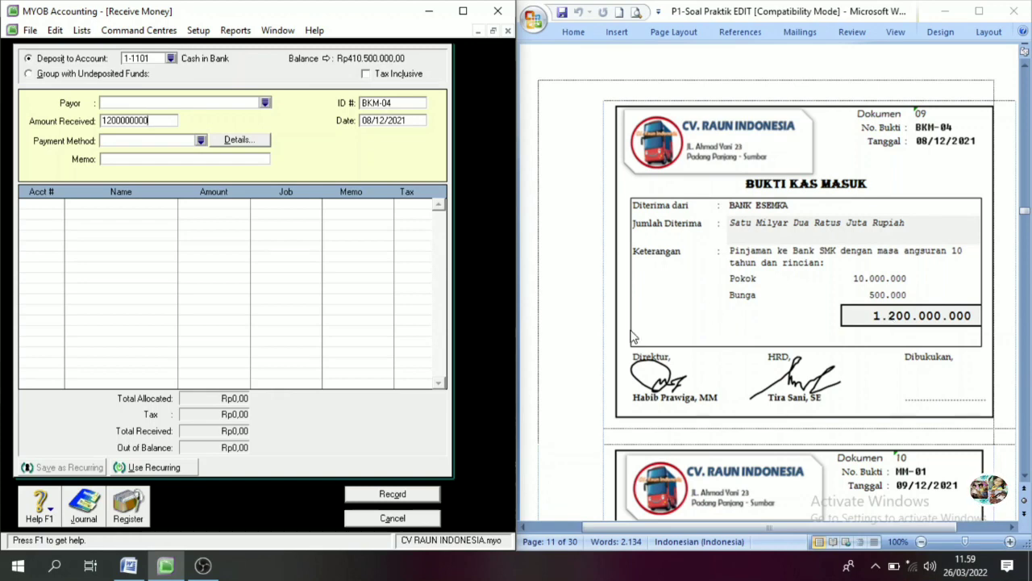
pyautogui.press('Tab')
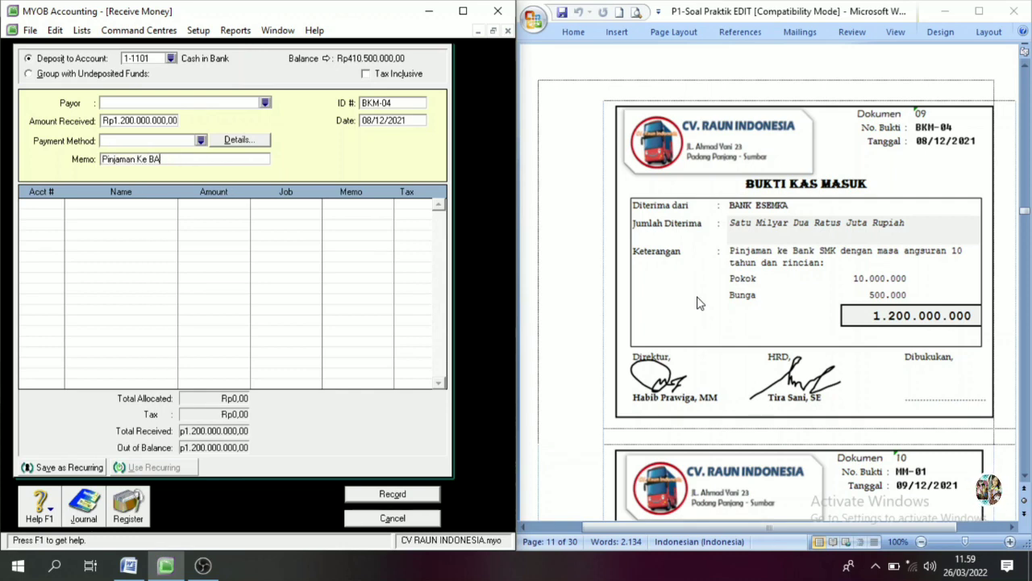
pyautogui.write('ESEMK')
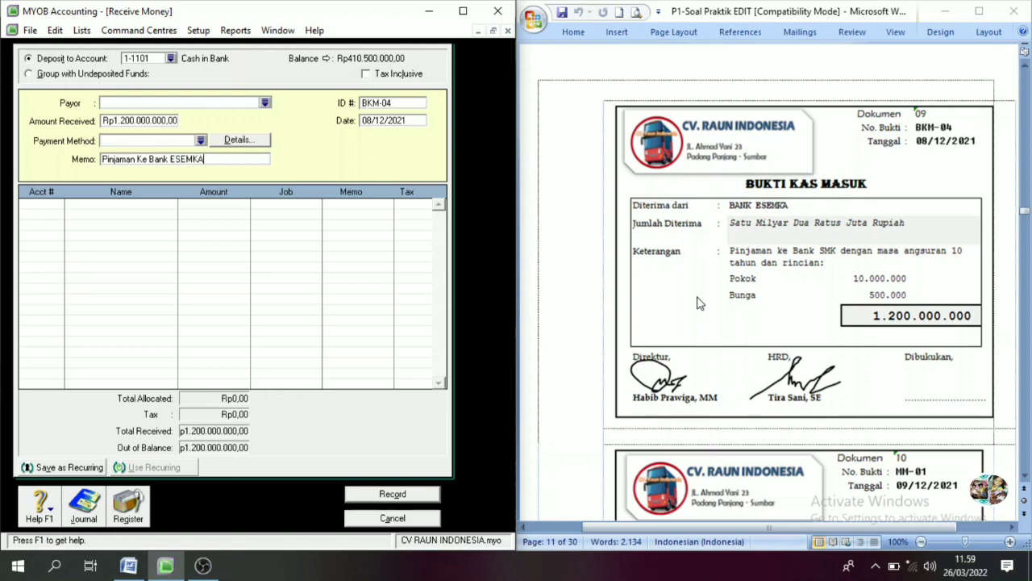
# Step: Allocate the full receipt to account 2-2101 Bank Loans, record the transaction and close the Receive Money window
pyautogui.click(36, 204)
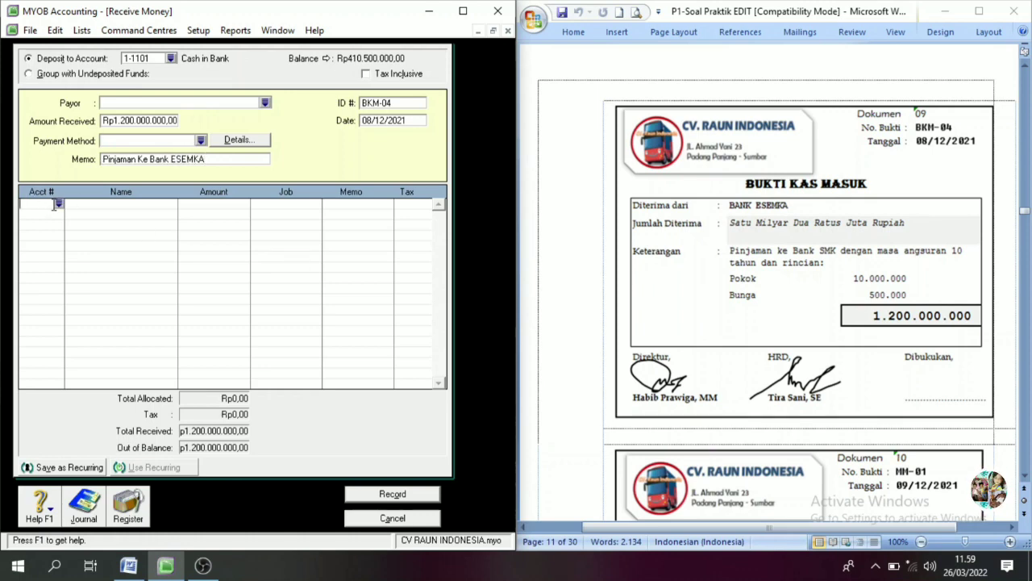
pyautogui.write('4')
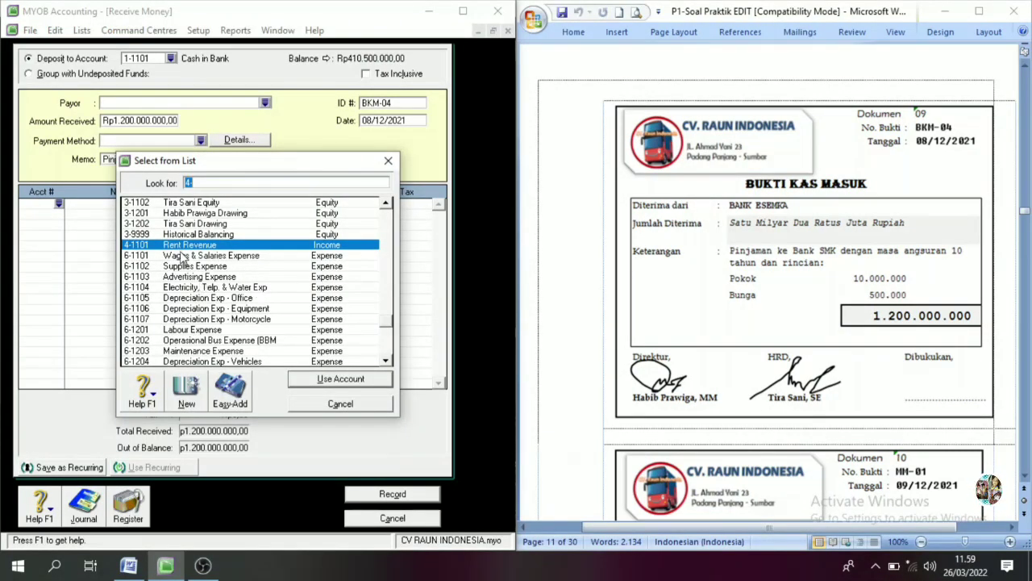
pyautogui.write('2-2101')
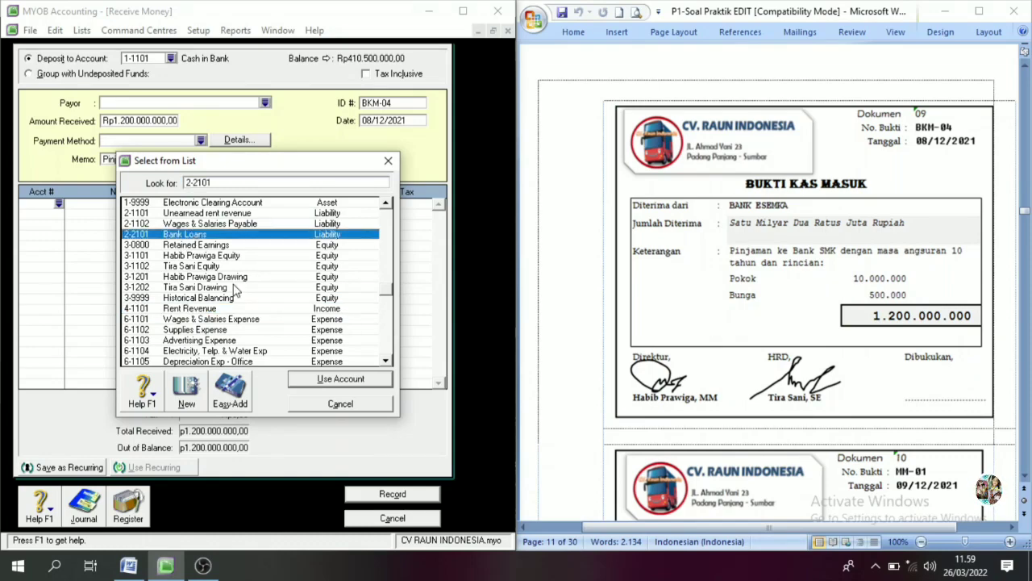
pyautogui.click(335, 386)
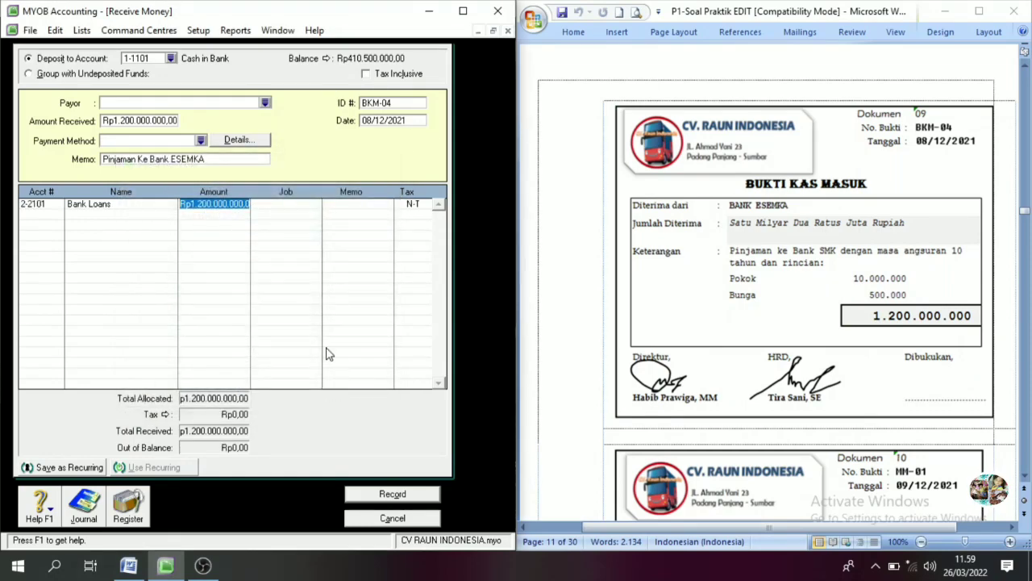
pyautogui.click(412, 494)
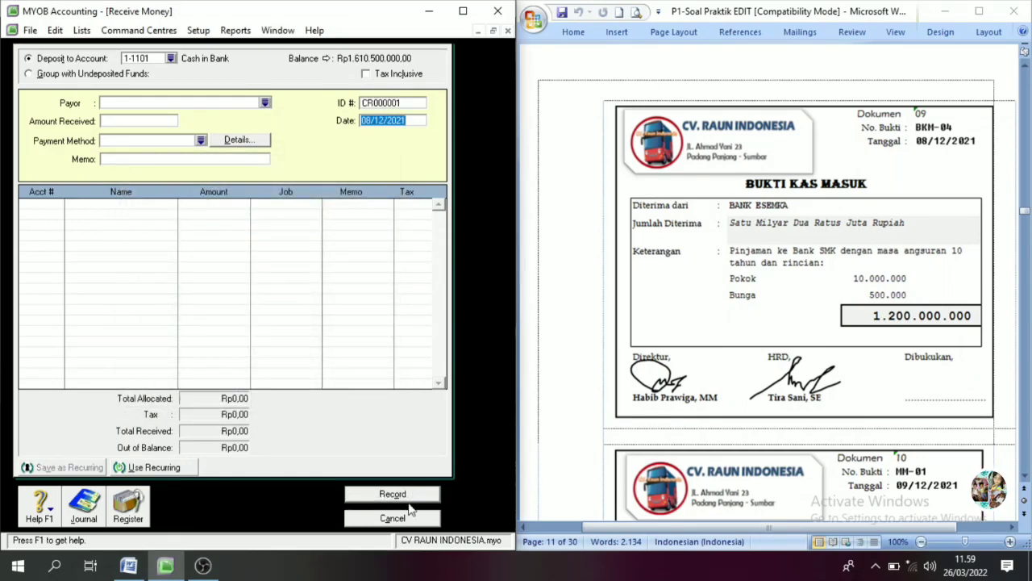
pyautogui.click(409, 523)
# Step: Start a general journal entry for memo document 10 with journal number MM-01 and date 09/12/2021
pyautogui.scroll(-3, 943, 337)
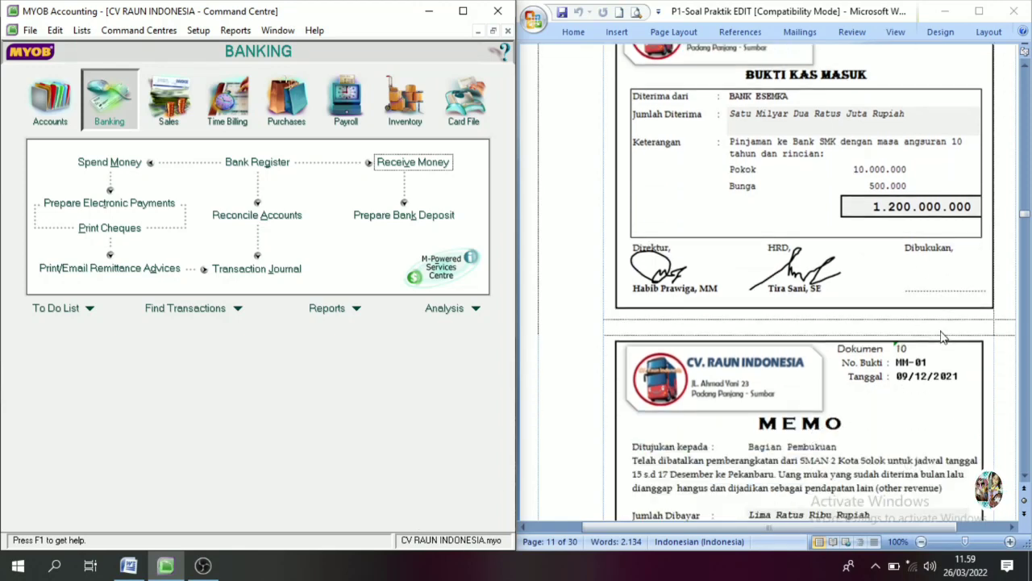
pyautogui.scroll(3, 927, 337)
pyautogui.scroll(-3, 926, 339)
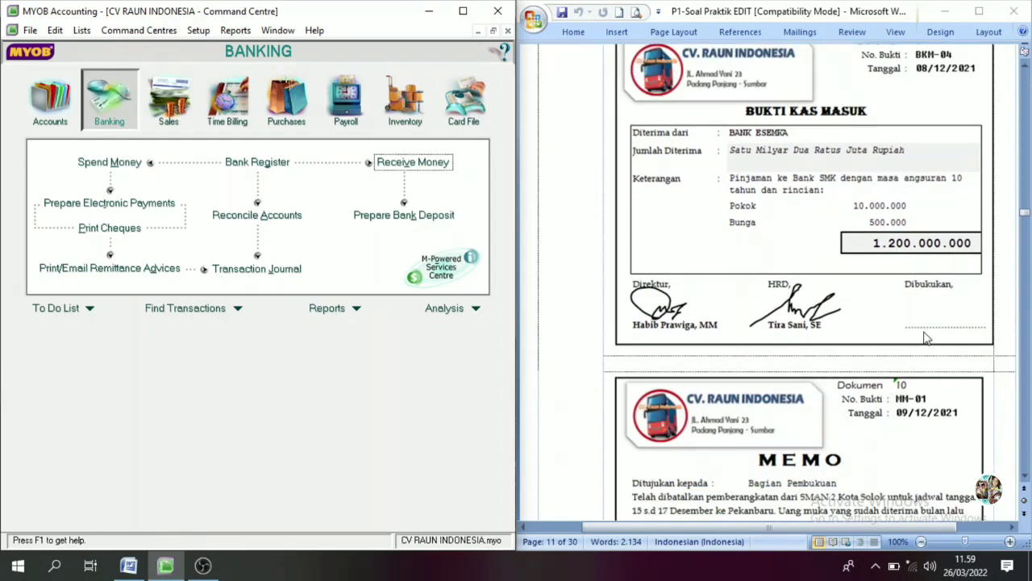
pyautogui.scroll(-4, 923, 339)
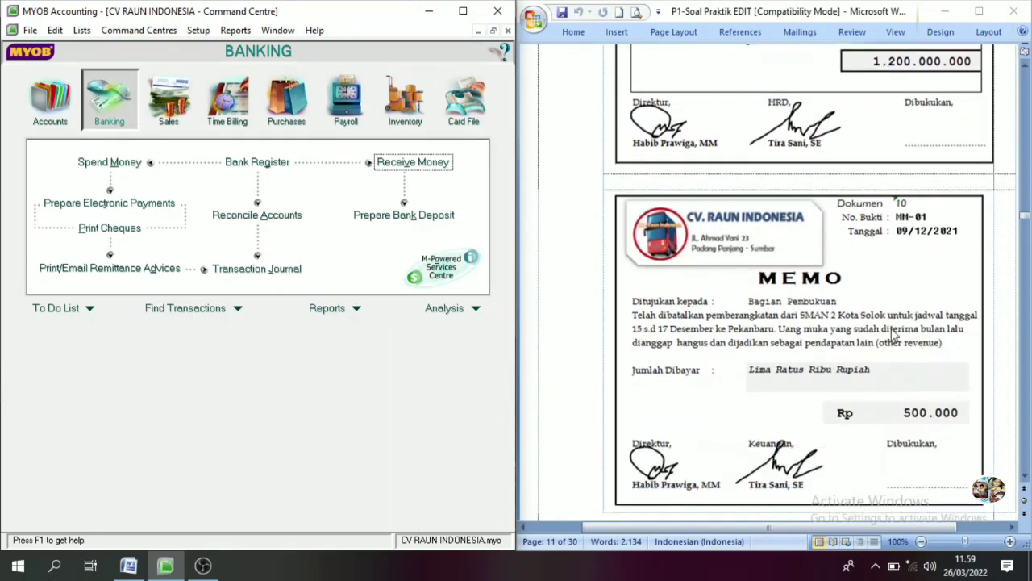
pyautogui.scroll(-2, 871, 320)
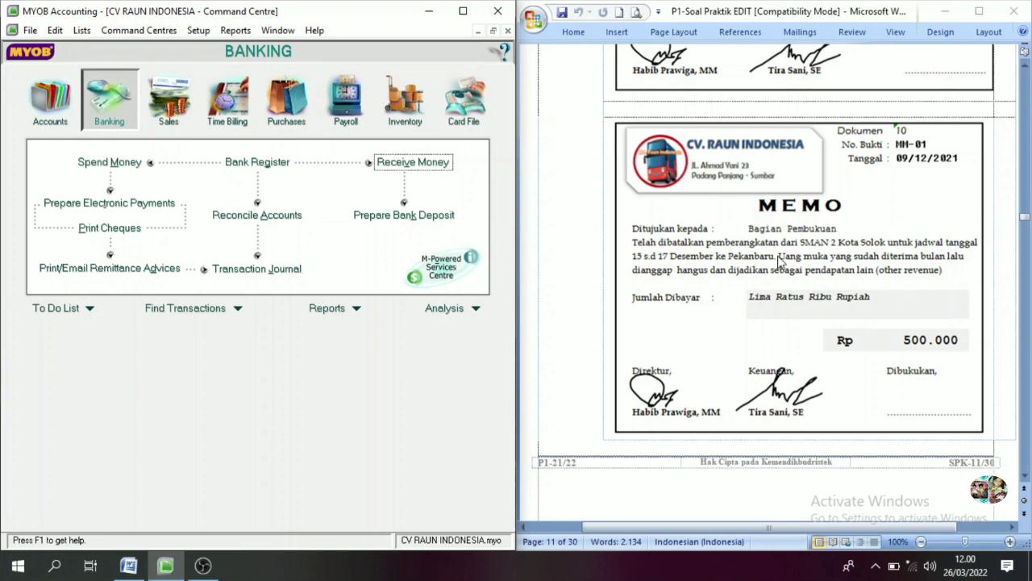
pyautogui.click(48, 119)
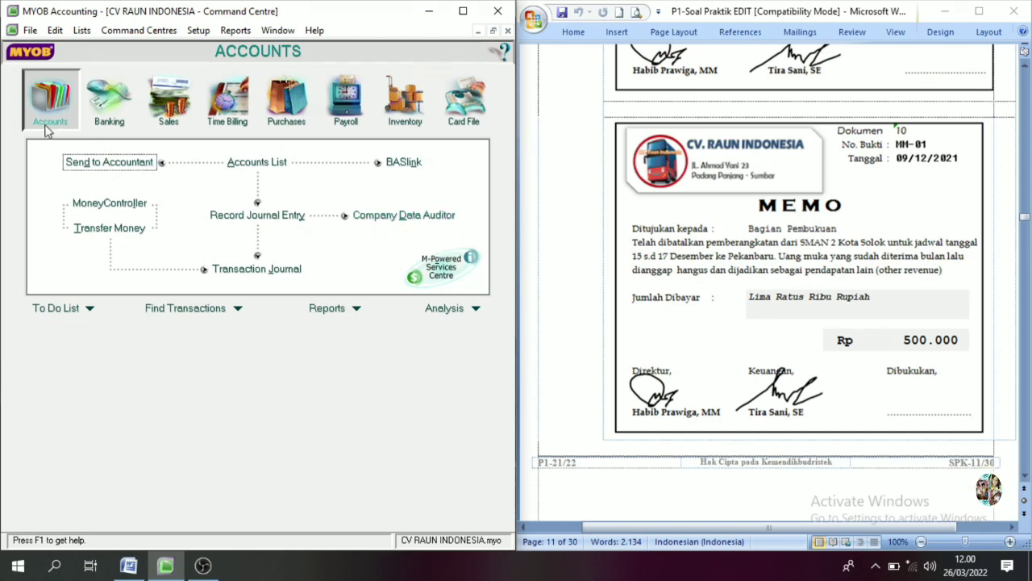
pyautogui.click(274, 223)
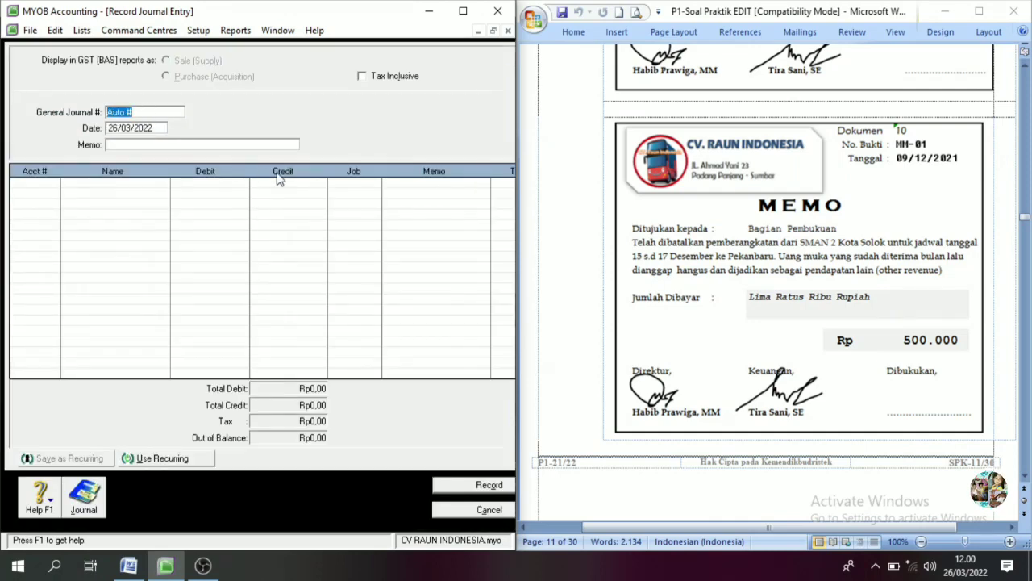
pyautogui.write('MM-01')
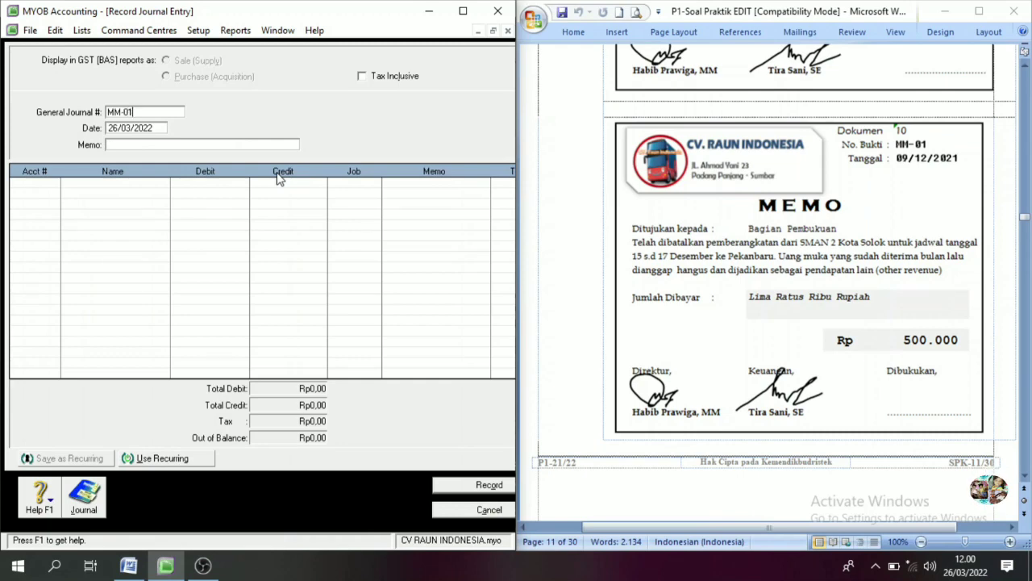
pyautogui.press('Tab')
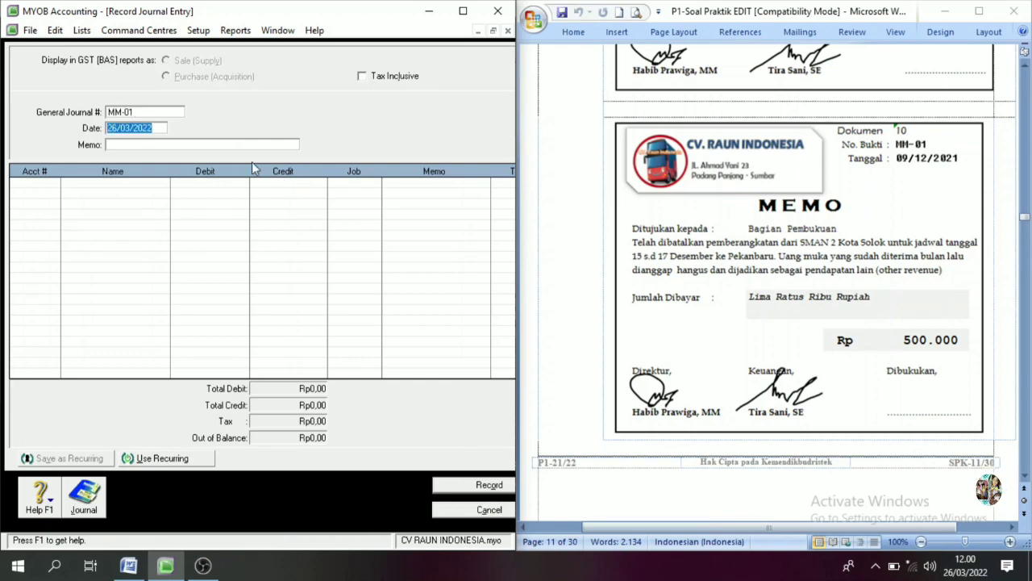
pyautogui.write('09/12')
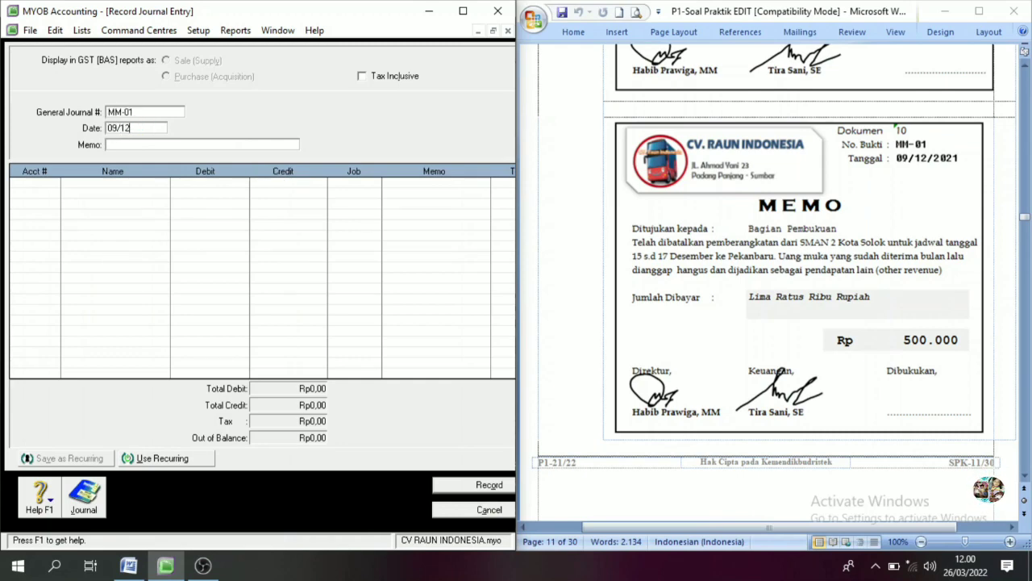
pyautogui.write('/2021')
pyautogui.press('Tab')
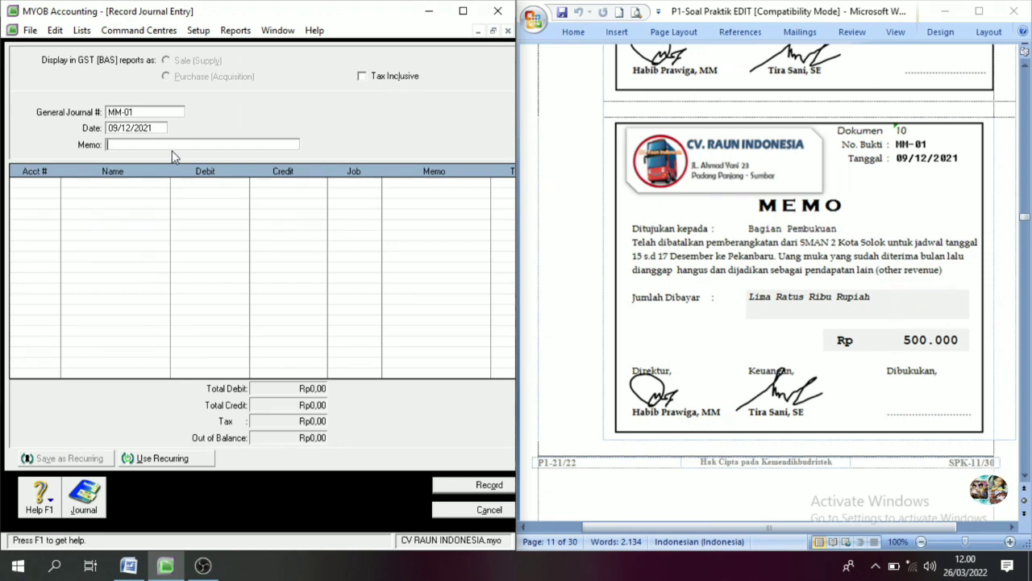
# Step: Enter "Pembatalan Sewa Bus" as the journal entry's memo
pyautogui.write('P')
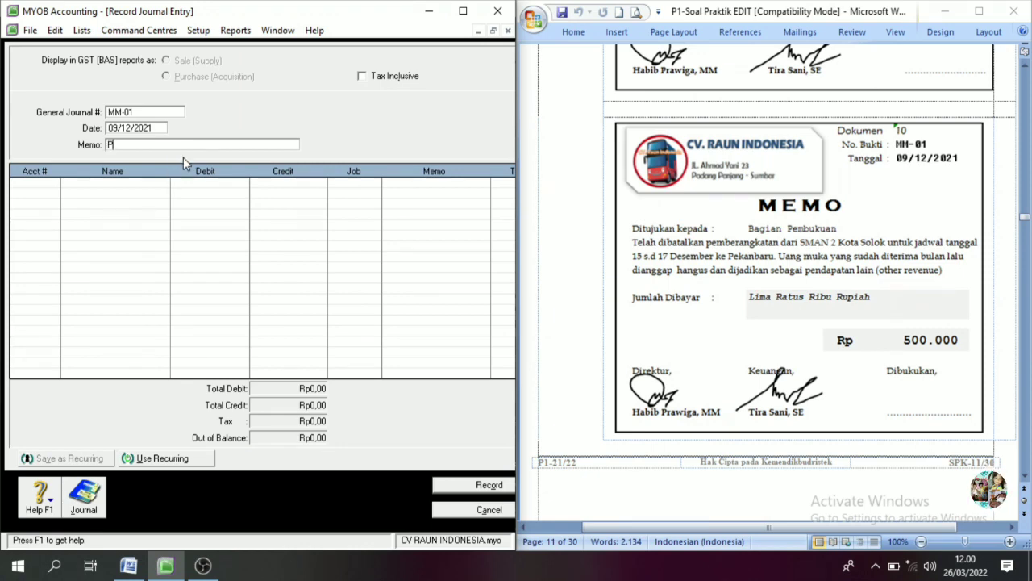
pyautogui.write('embataa')
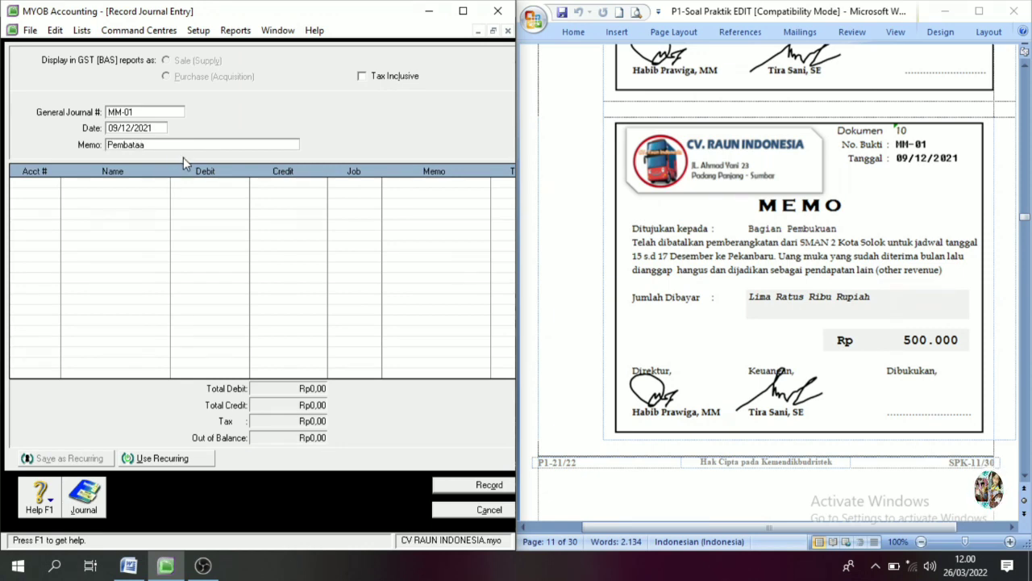
pyautogui.press('BackSpace')
pyautogui.write('lan Sewa Bus')
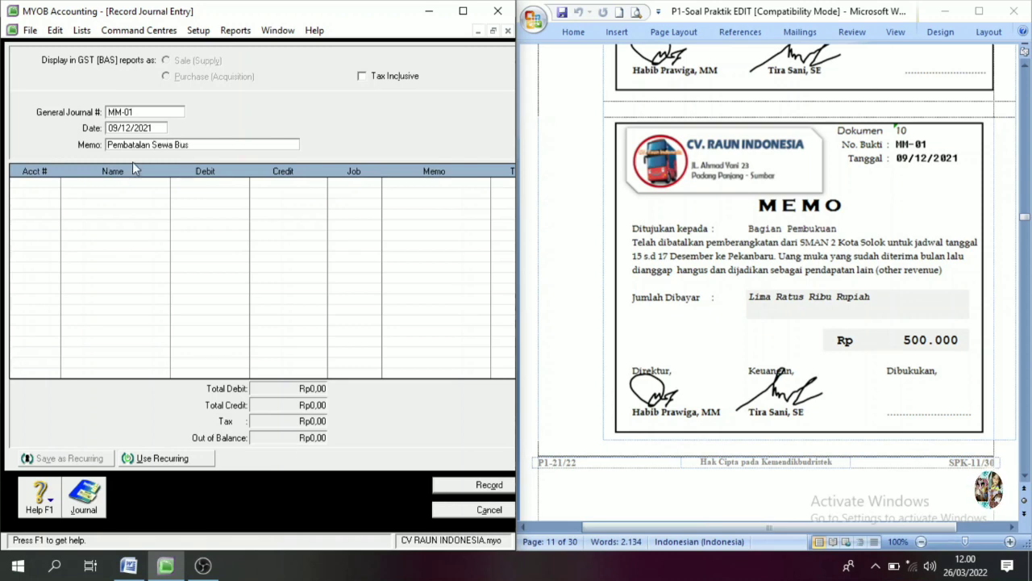
# Step: Debit 500000 to account 2-1101 Unearnead rent revenue on the journal entry's first line, accepting its use as the linked payable account
pyautogui.click(49, 179)
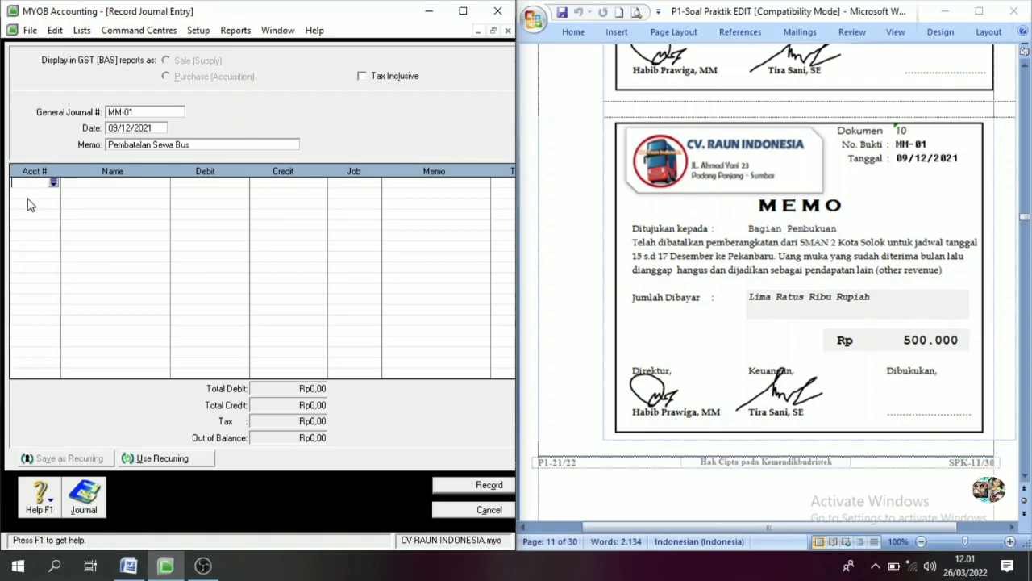
pyautogui.click(53, 183)
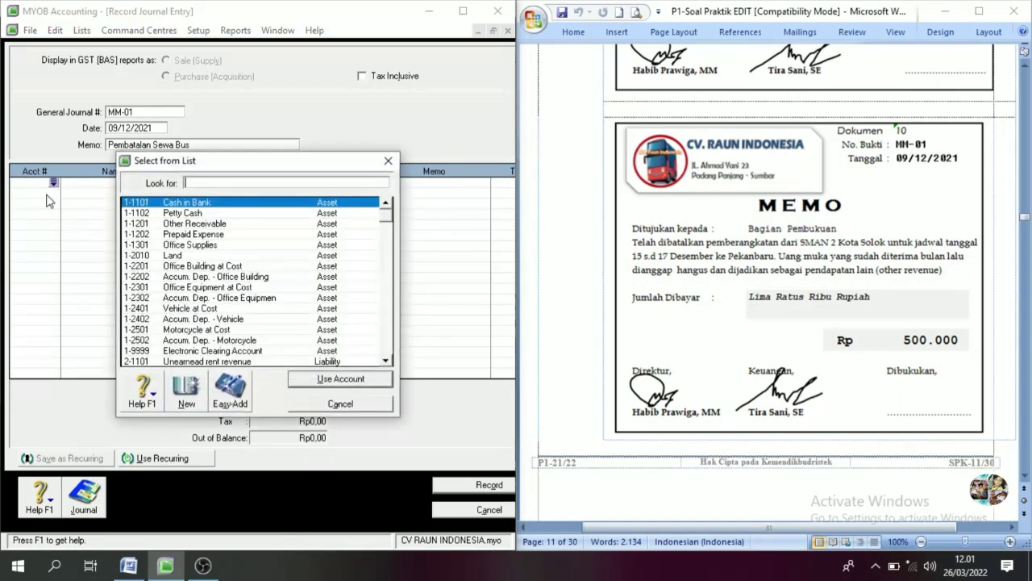
pyautogui.scroll(-4, 181, 313)
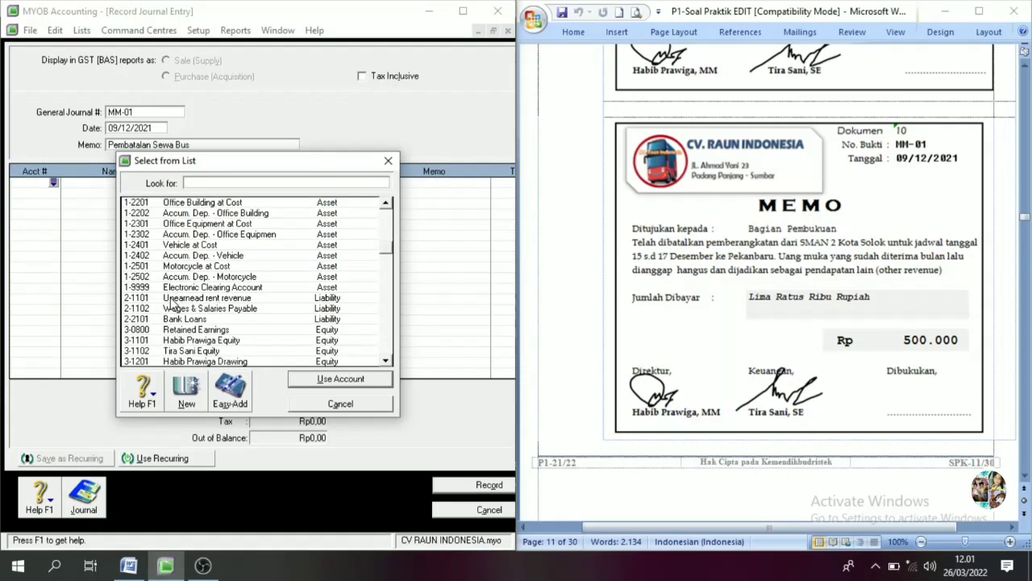
pyautogui.click(181, 235)
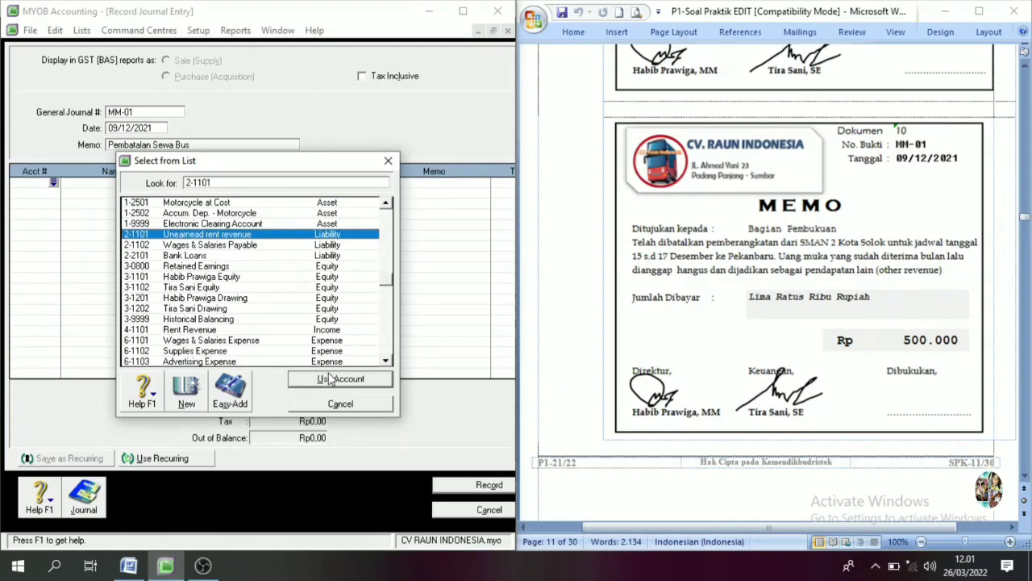
pyautogui.click(338, 379)
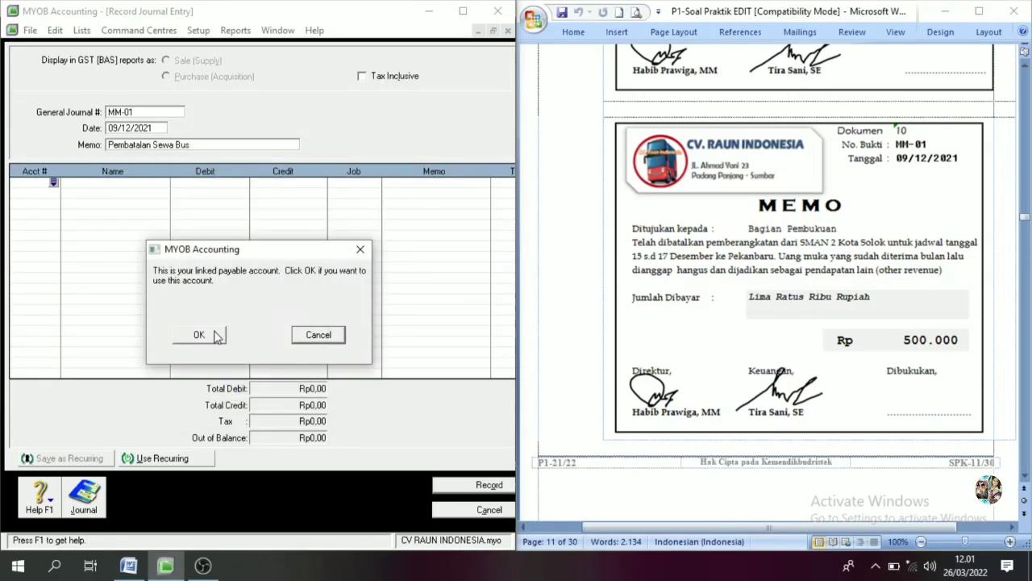
pyautogui.click(217, 336)
pyautogui.write('500000')
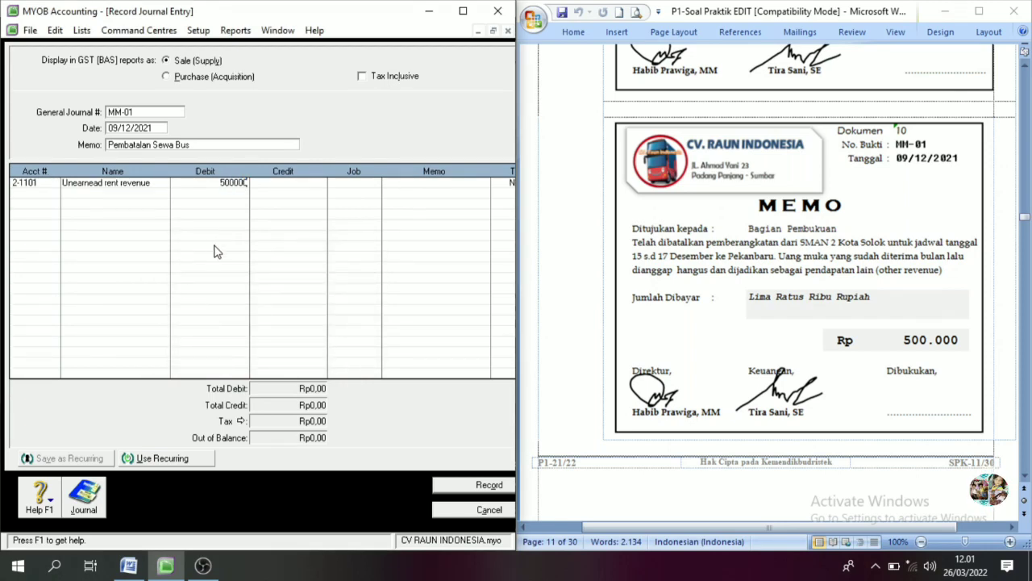
# Step: Credit Rp500.000,00 to account 8-1999 Other Revenue, record the journal entry and close its window
pyautogui.click(38, 197)
pyautogui.click(53, 195)
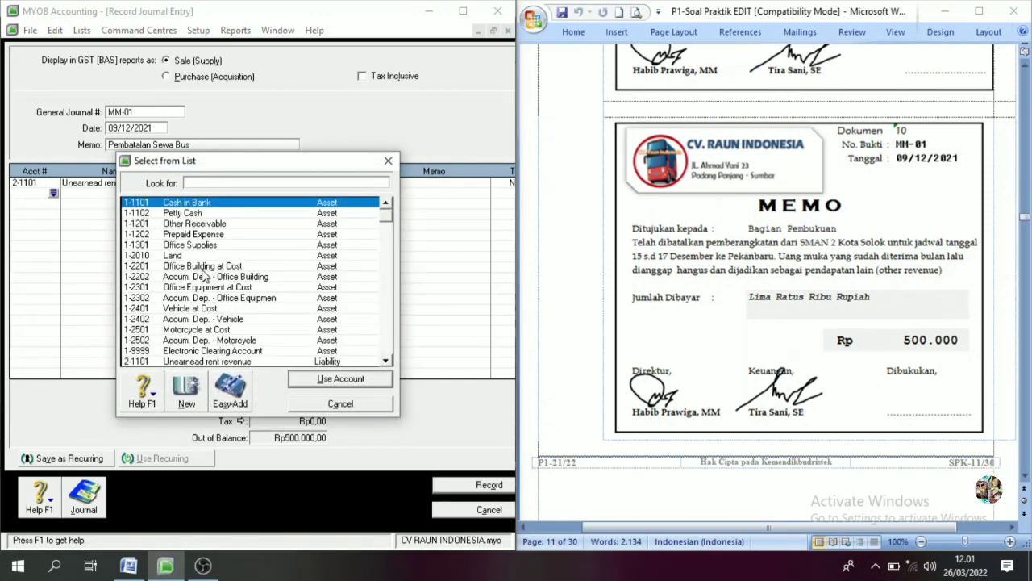
pyautogui.click(197, 227)
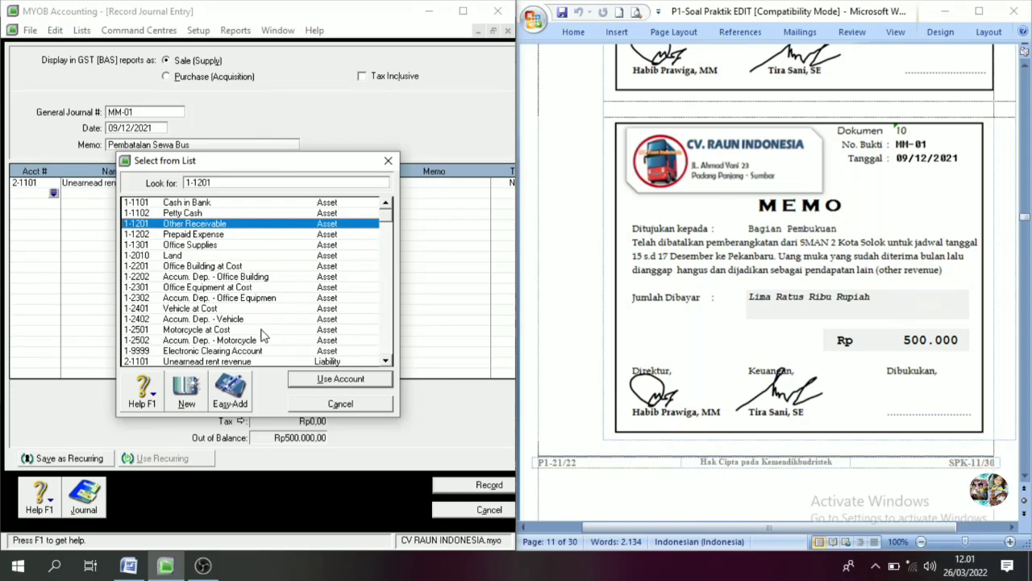
pyautogui.scroll(-4, 266, 336)
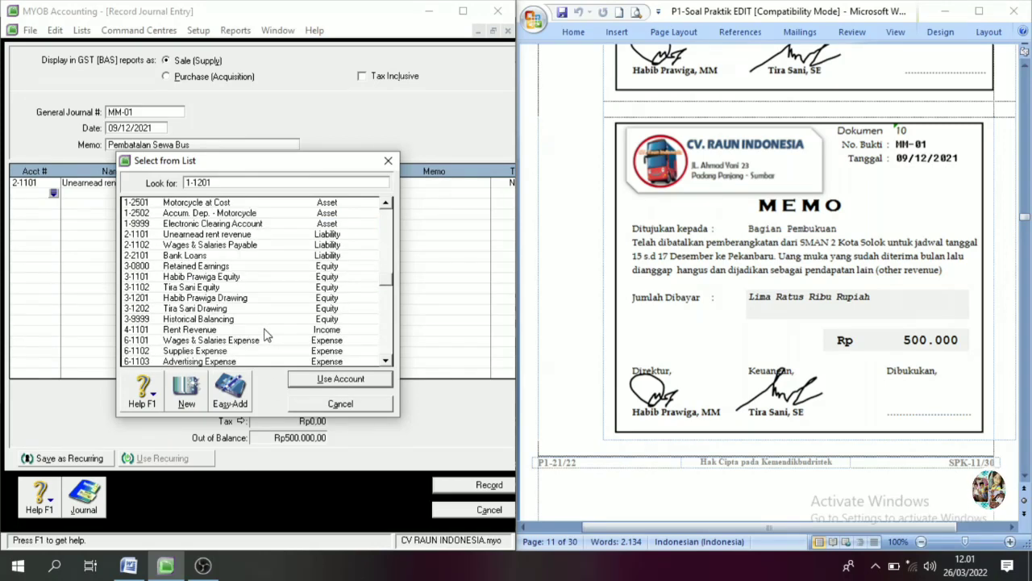
pyautogui.scroll(-5, 266, 337)
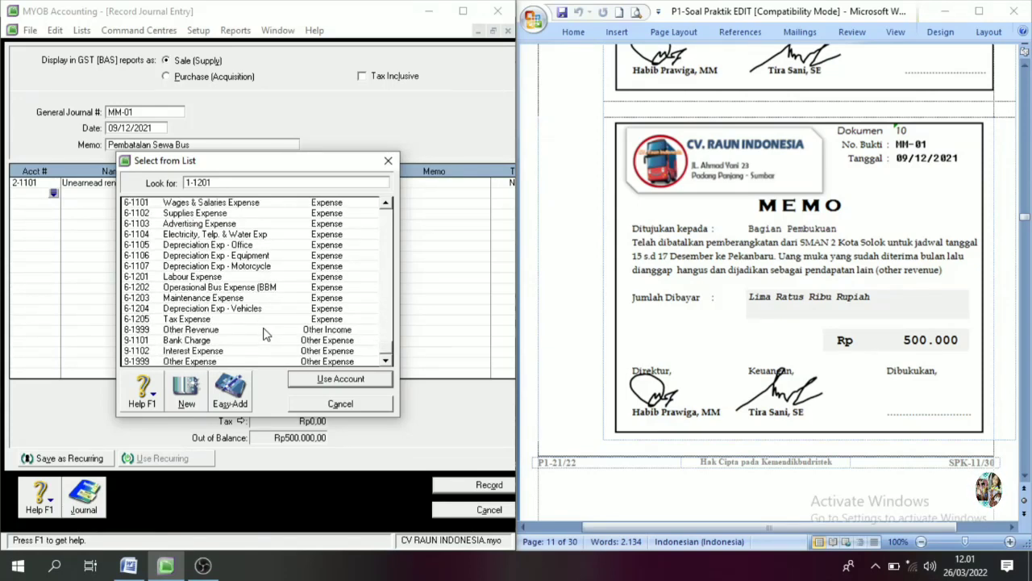
pyautogui.click(198, 330)
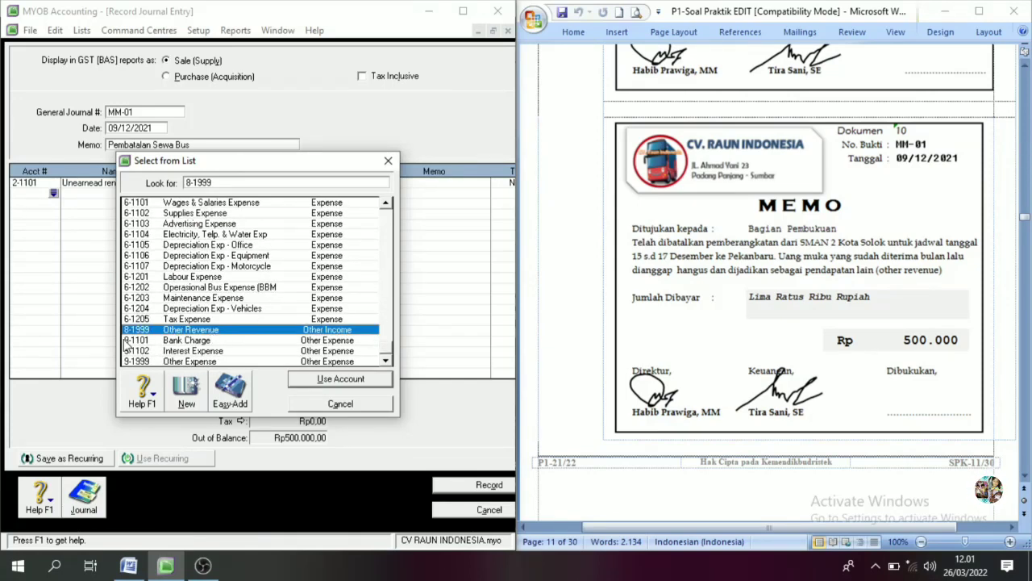
pyautogui.click(335, 379)
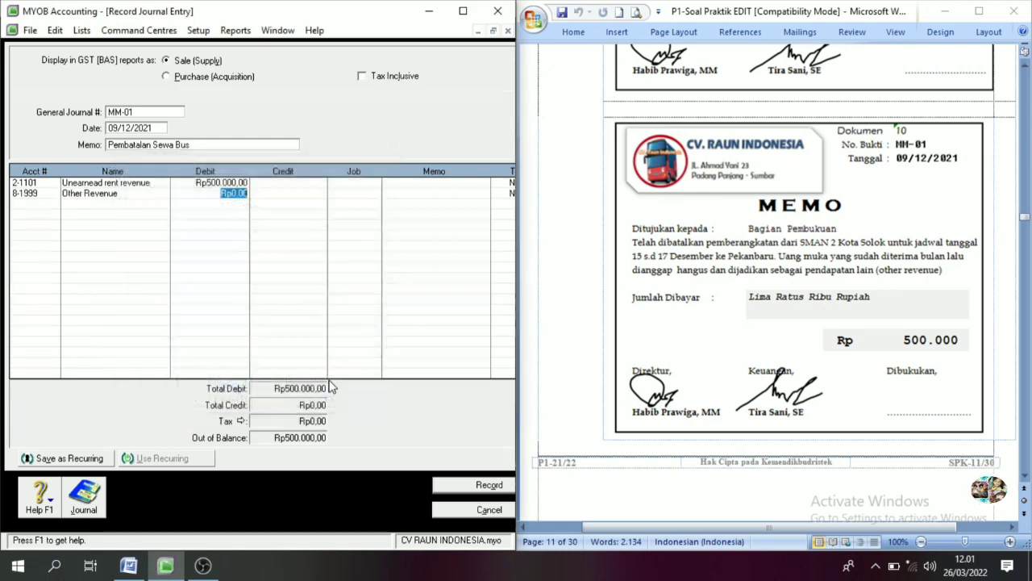
pyautogui.press('Tab')
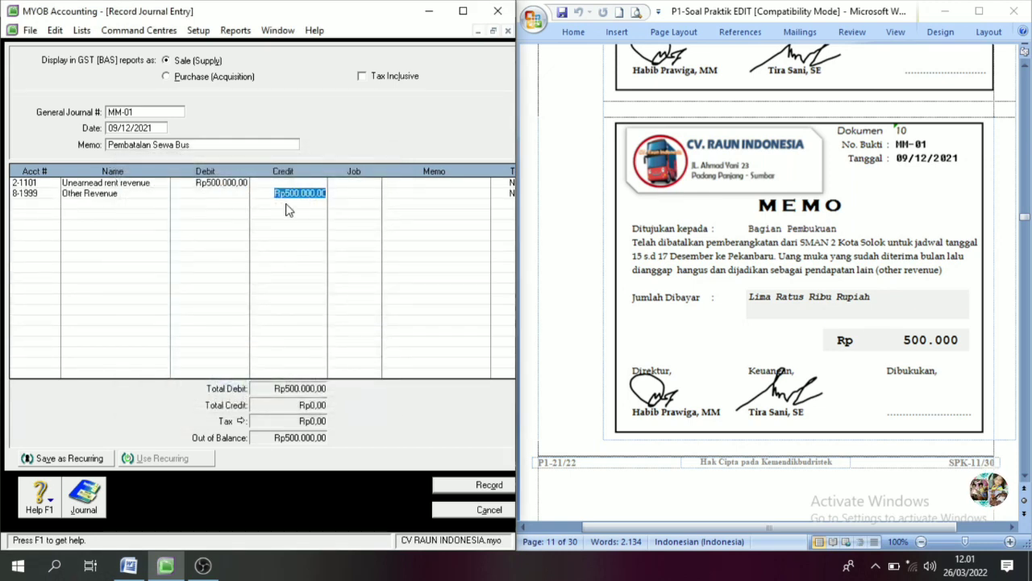
pyautogui.click(482, 491)
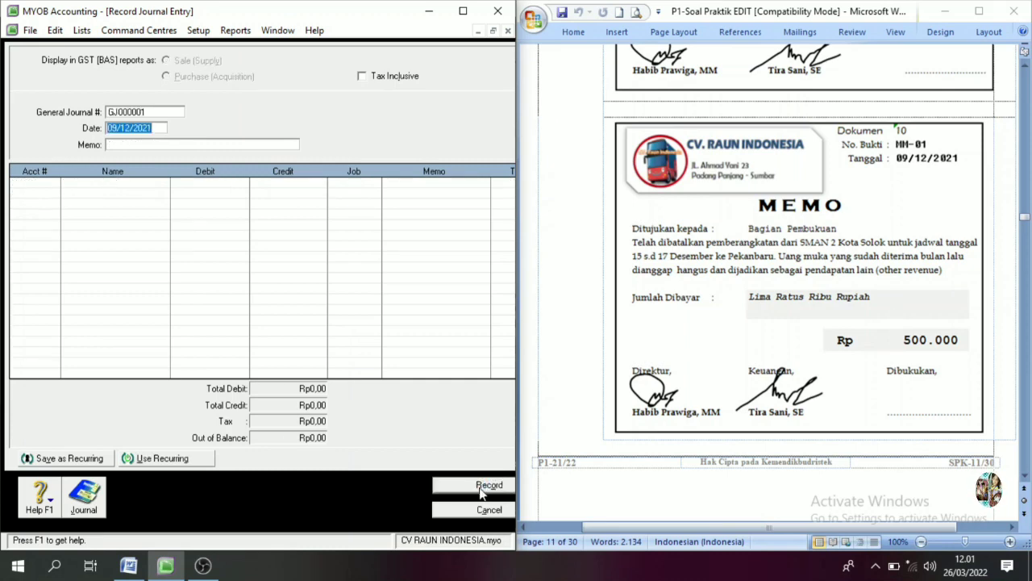
pyautogui.click(484, 508)
# Step: Start a Spend Money transaction for petty cash voucher document 11, paid from account 1-1102 Petty Cash
pyautogui.scroll(-4, 908, 347)
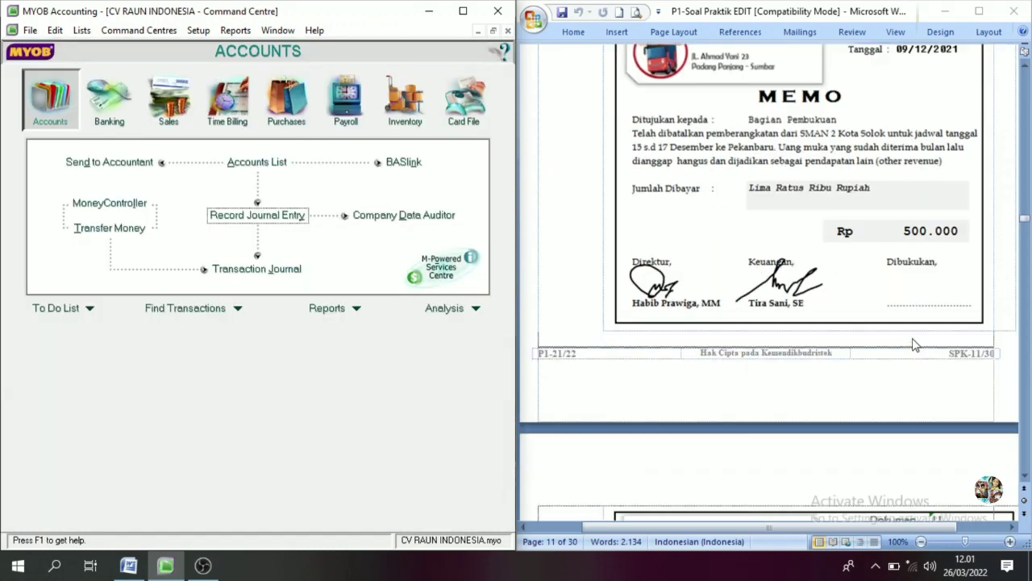
pyautogui.scroll(-5, 907, 349)
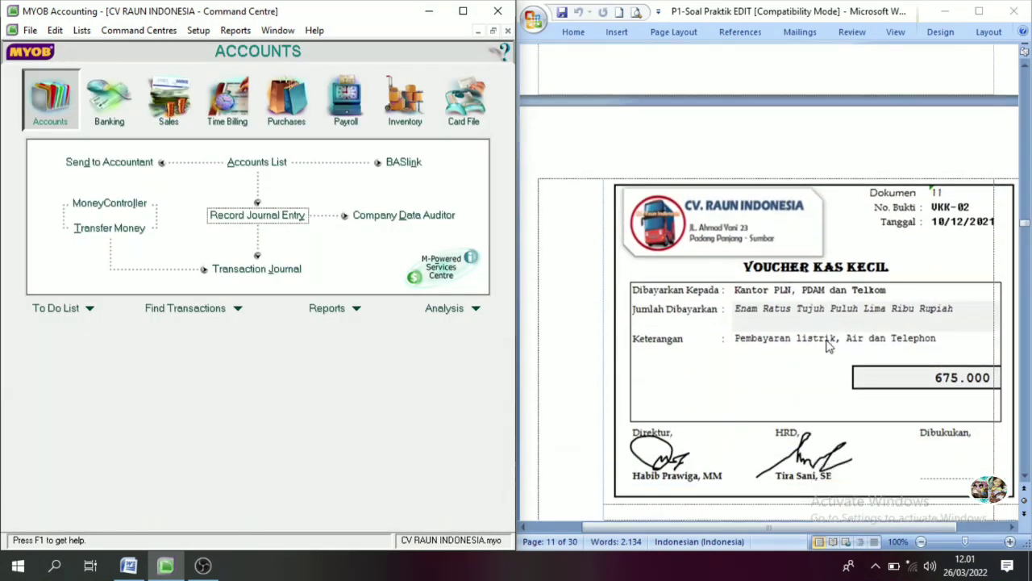
pyautogui.scroll(-2, 831, 347)
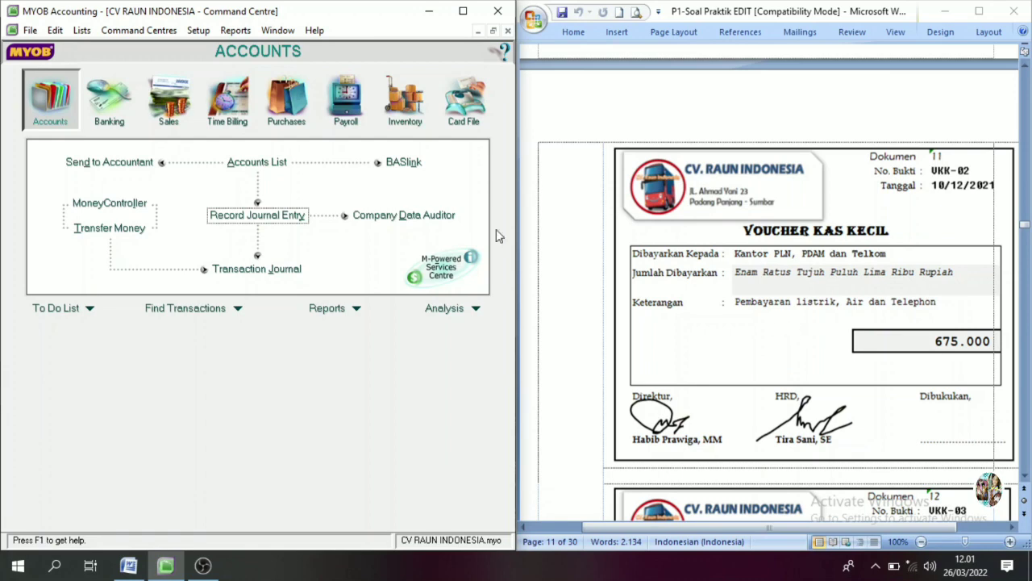
pyautogui.click(110, 109)
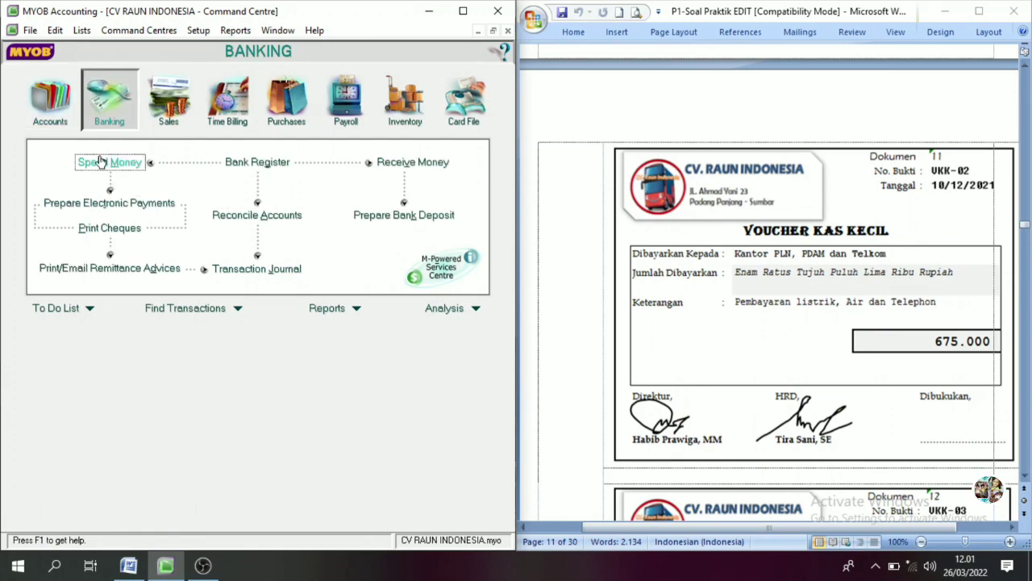
pyautogui.click(106, 162)
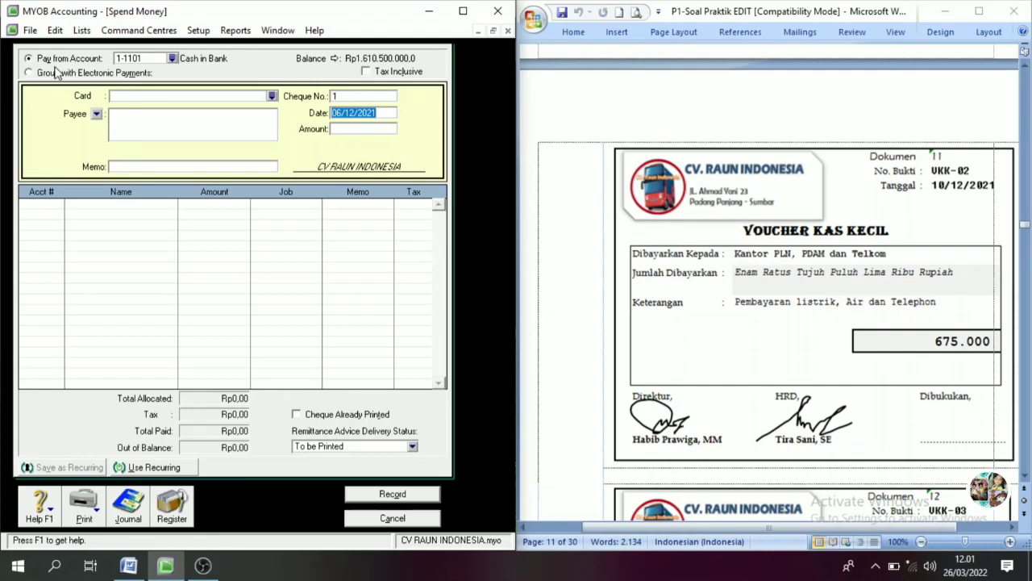
pyautogui.click(172, 59)
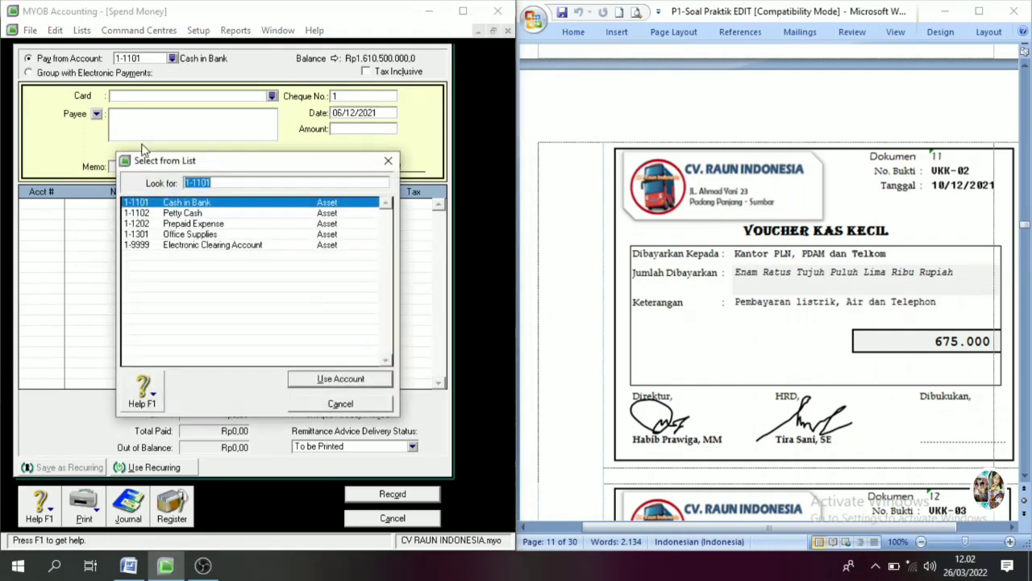
pyautogui.click(177, 213)
pyautogui.click(357, 382)
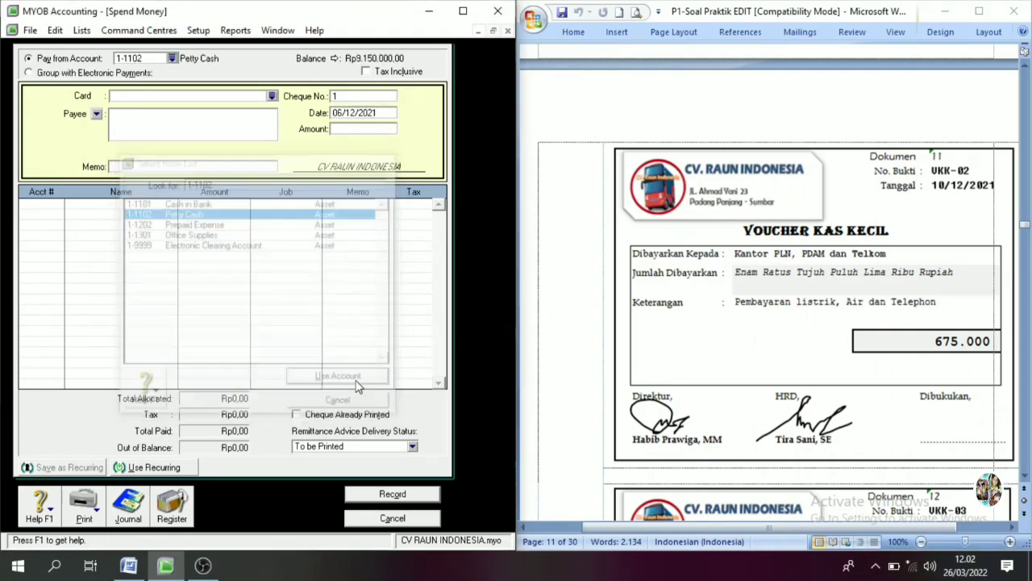
# Step: Set the payment's cheque number to ukk-02, the date to 10/12/2021 and the amount to 675.000
pyautogui.click(350, 99)
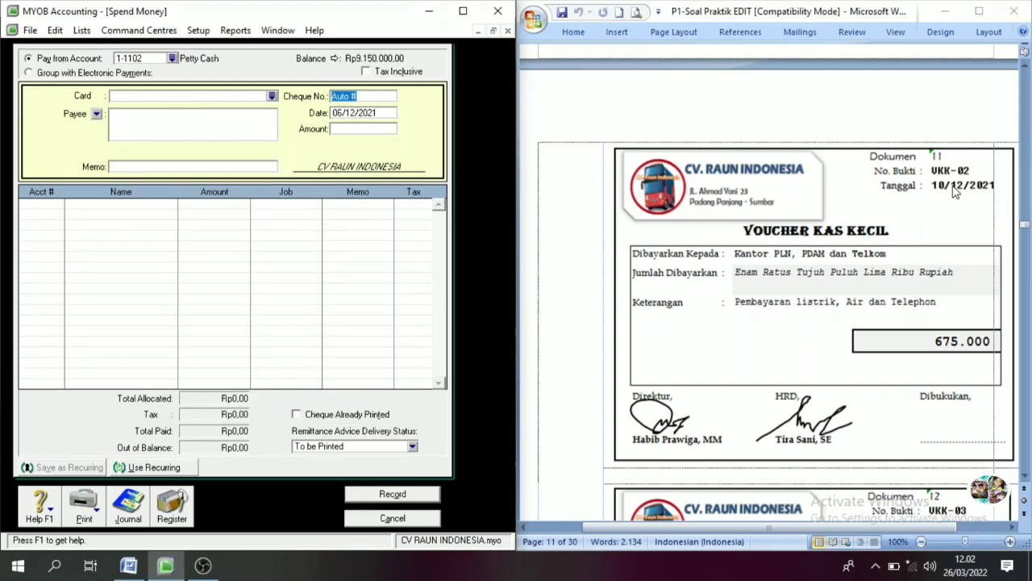
pyautogui.write('ukk-02')
pyautogui.press('Tab')
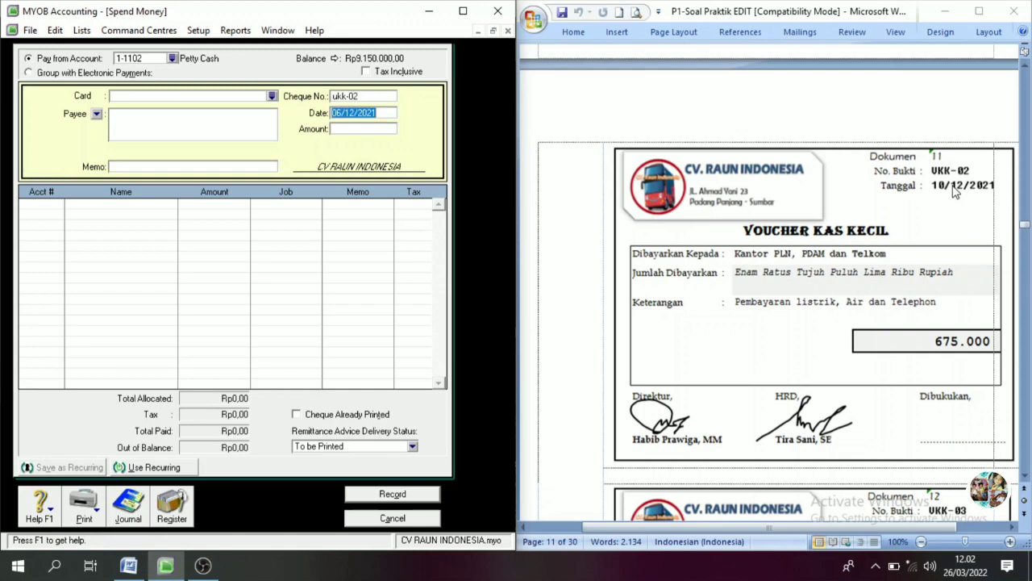
pyautogui.write('10/1')
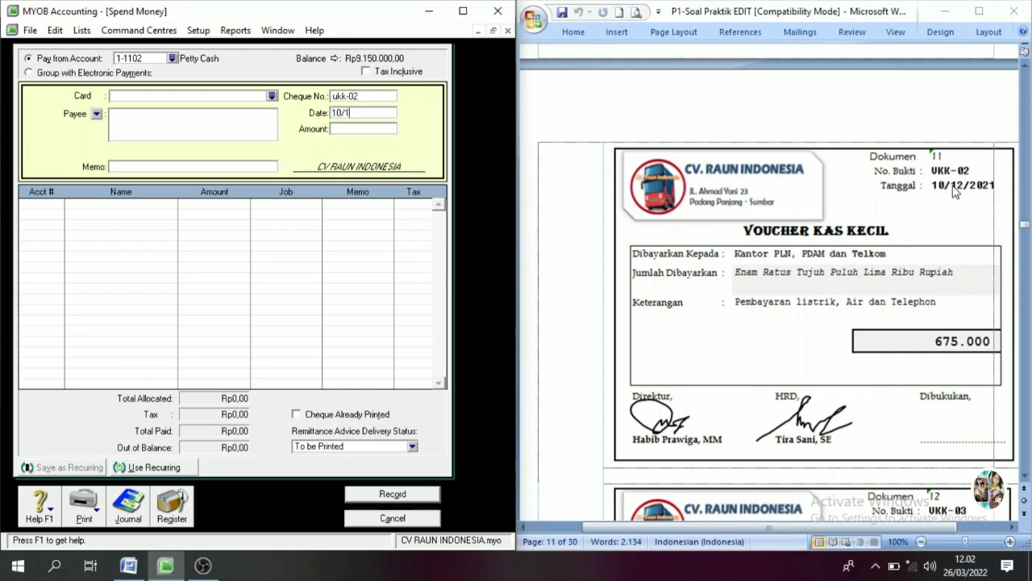
pyautogui.write('2/2021')
pyautogui.press('Tab')
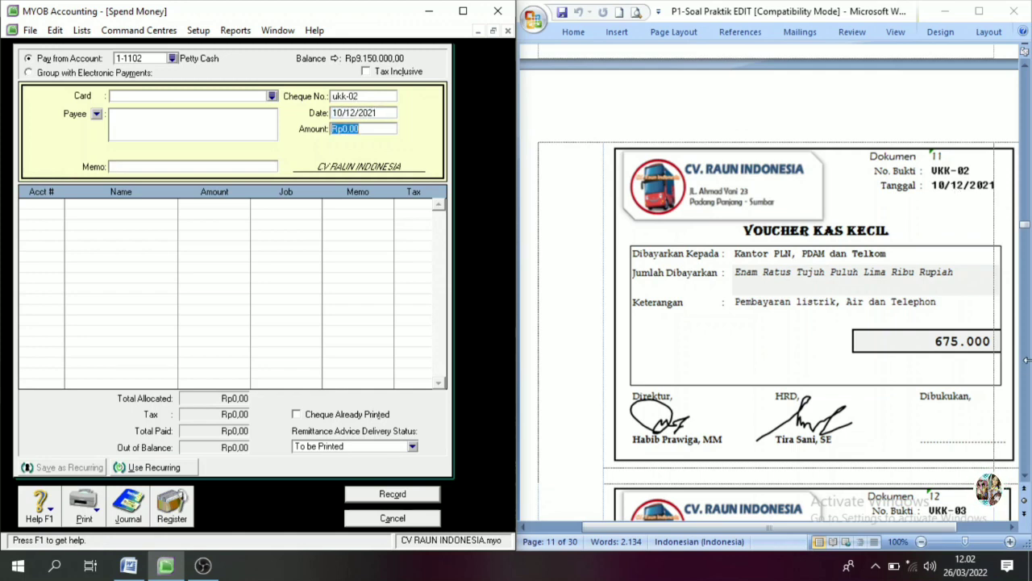
pyautogui.write('675')
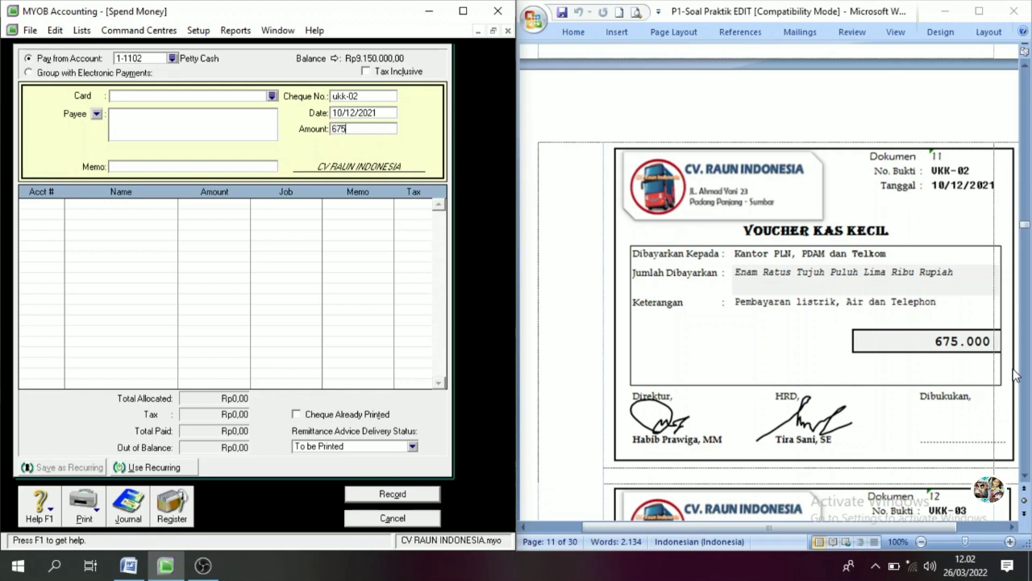
pyautogui.write('.000')
pyautogui.press('Tab')
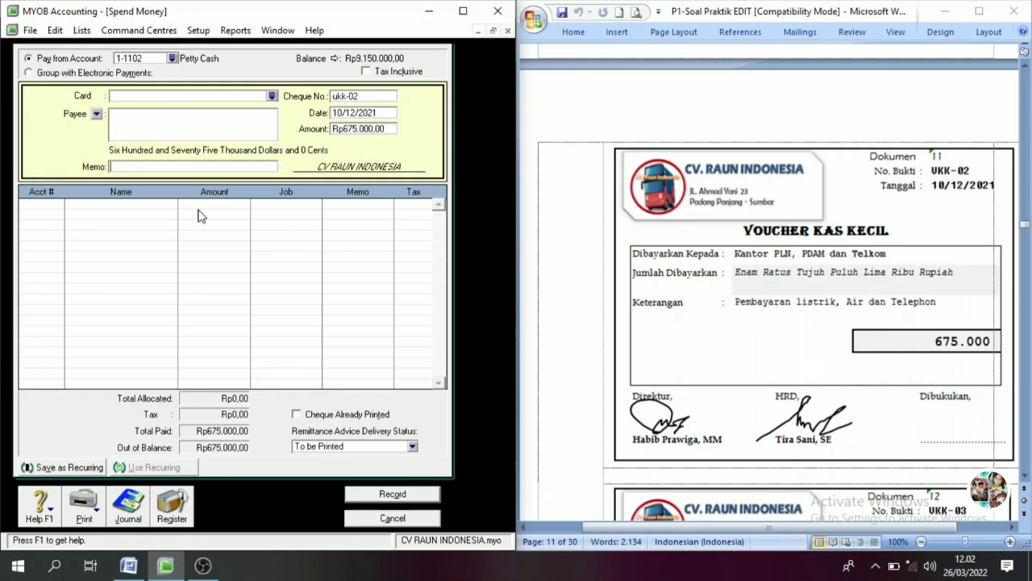
# Step: Enter "Pembayaran Listrik, air dan Telpon" as the payment's memo
pyautogui.write('pEMBAYARA')
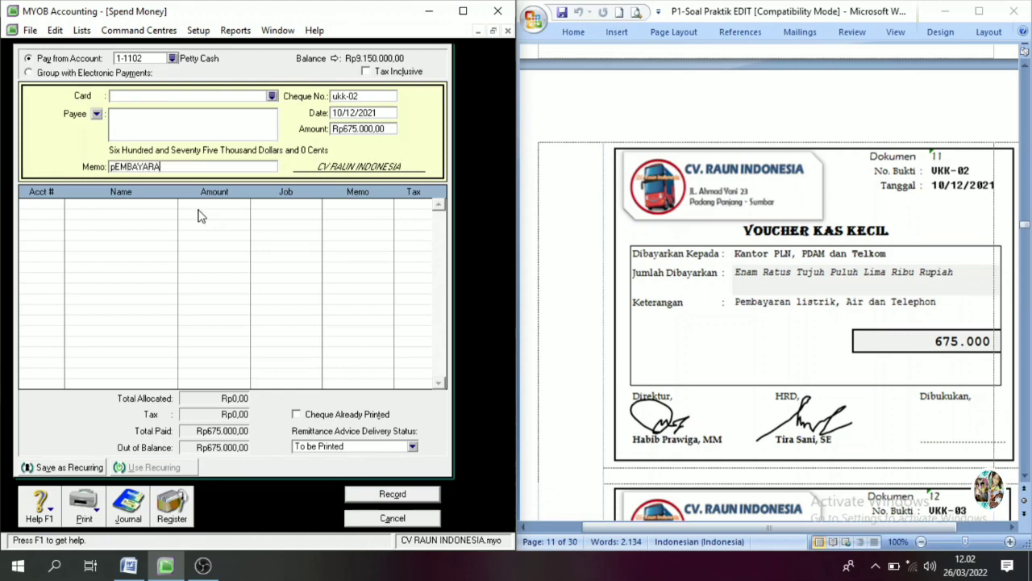
pyautogui.press('BackSpace')
pyautogui.press('BackSpace')
pyautogui.press('BackSpace')
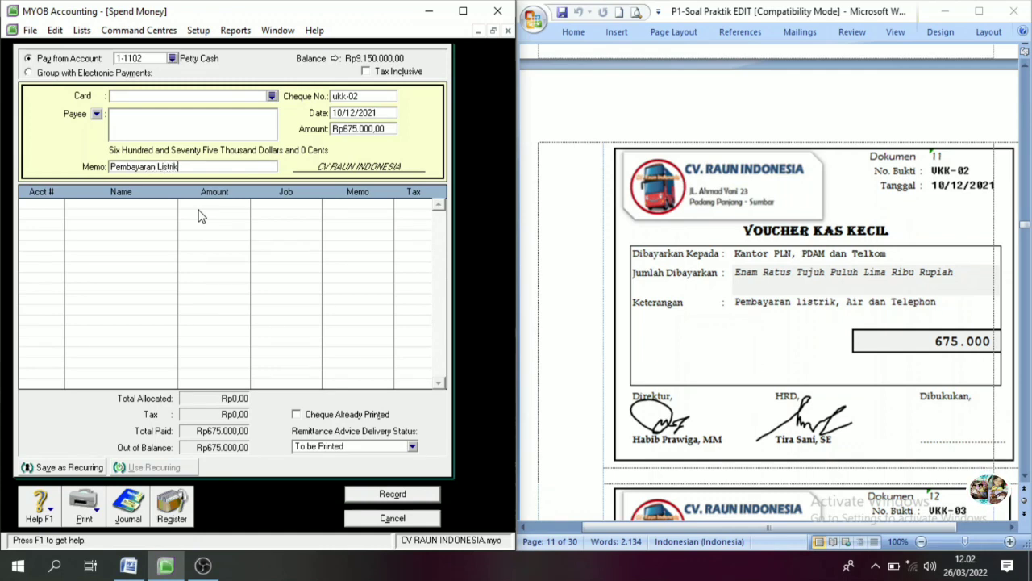
pyautogui.write('r dan T')
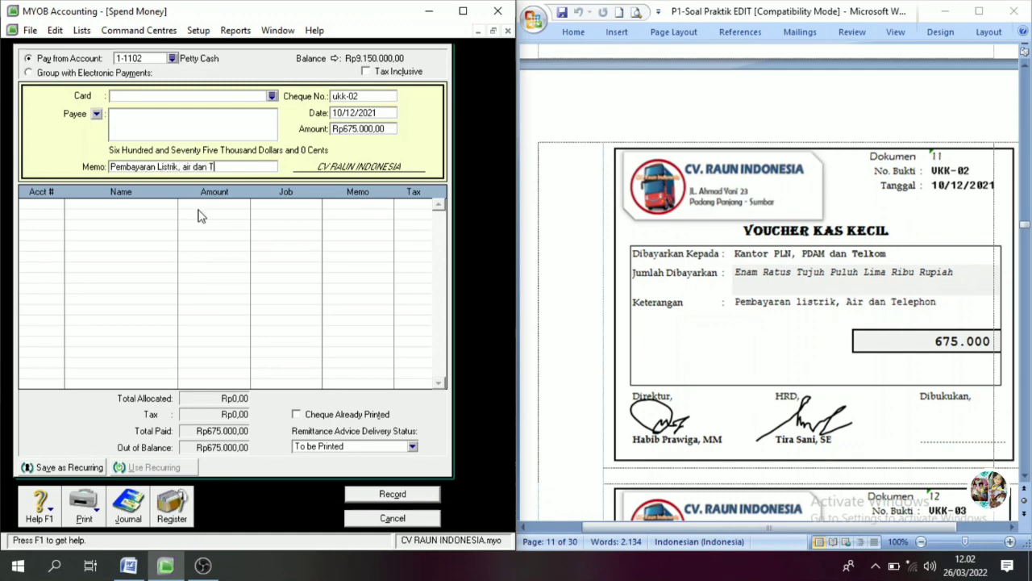
pyautogui.write('elpon')
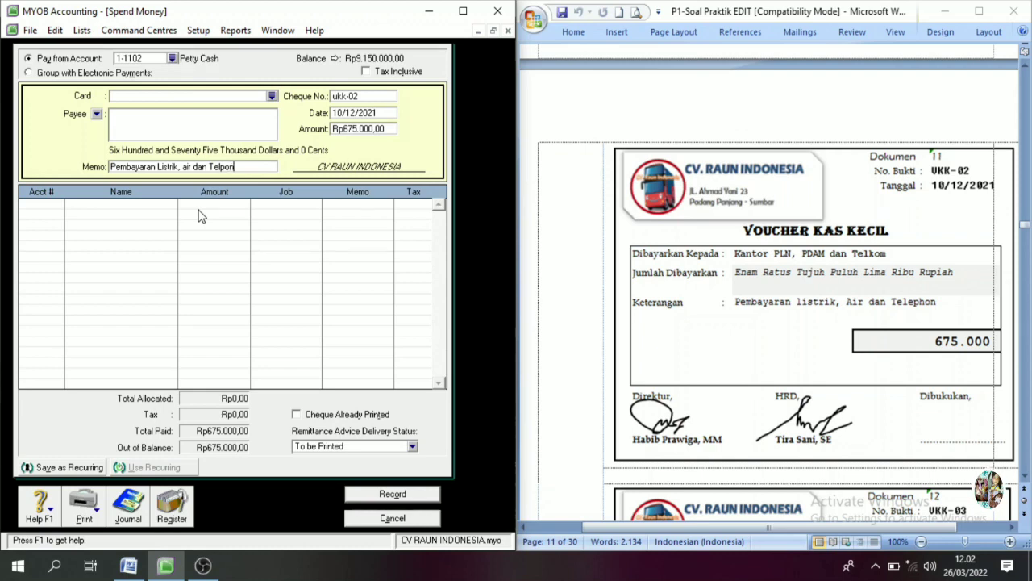
# Step: Allocate the full payment to account 6-1104 Electricity, Telp. & Water Exp
pyautogui.click(52, 204)
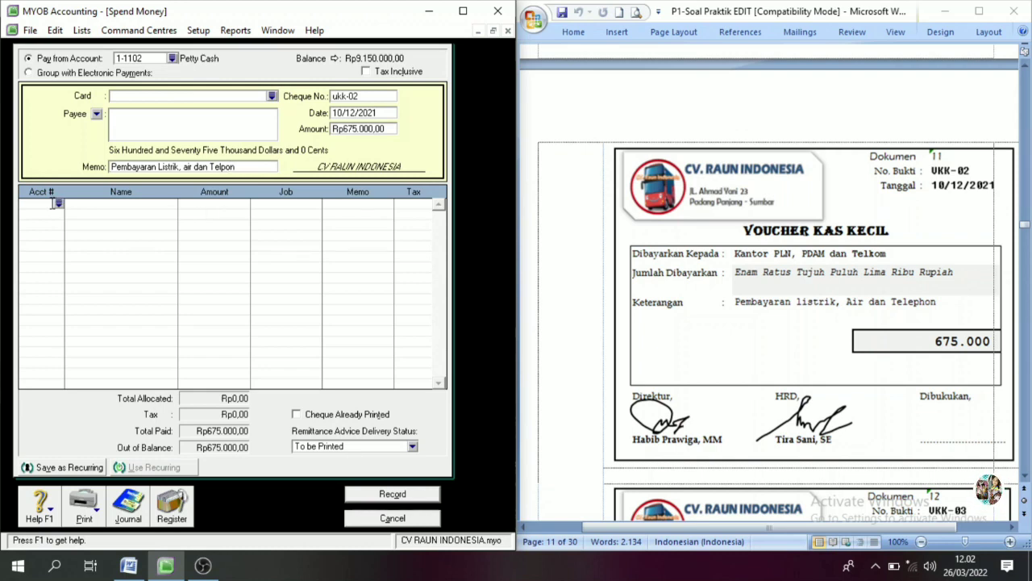
pyautogui.write('6')
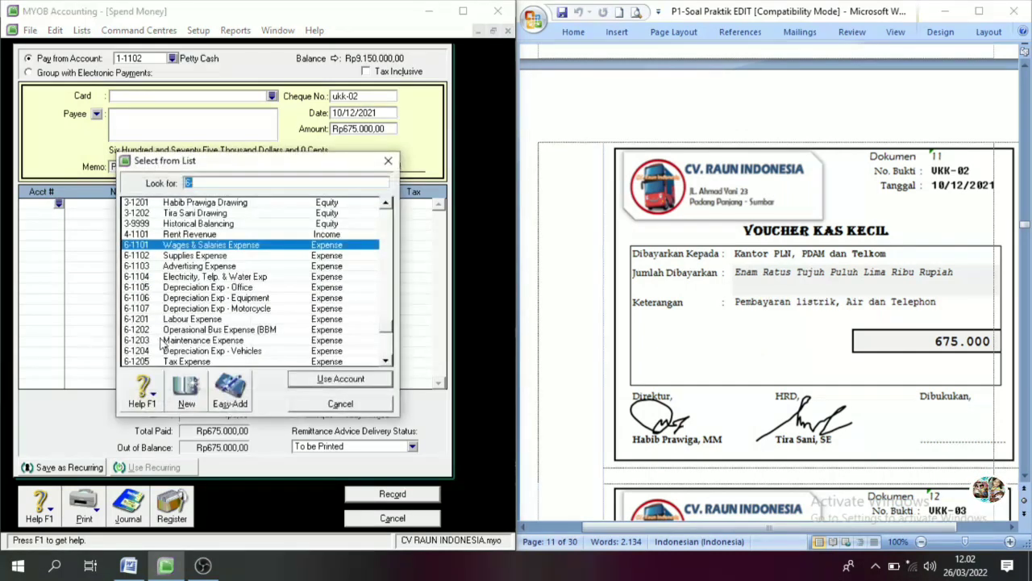
pyautogui.write('6-1104')
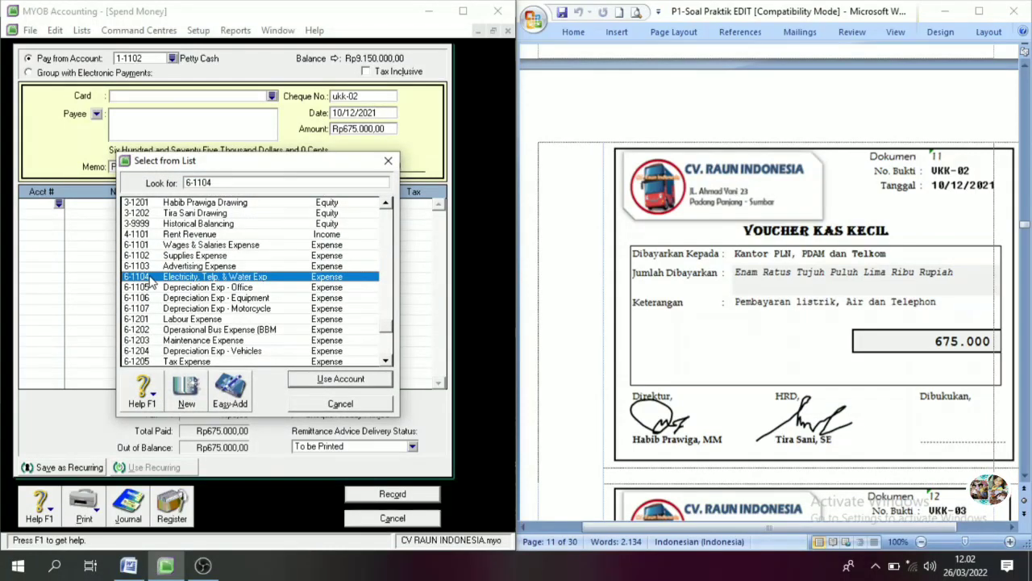
pyautogui.click(365, 383)
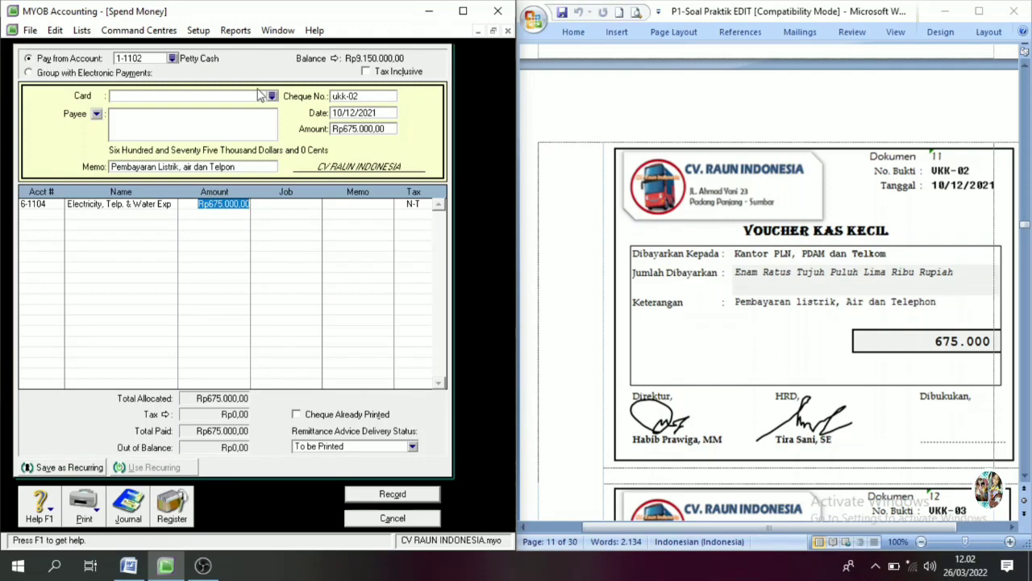
# Step: Record the 675.000 petty cash payment and close the Spend Money window
pyautogui.click(417, 500)
pyautogui.click(416, 520)
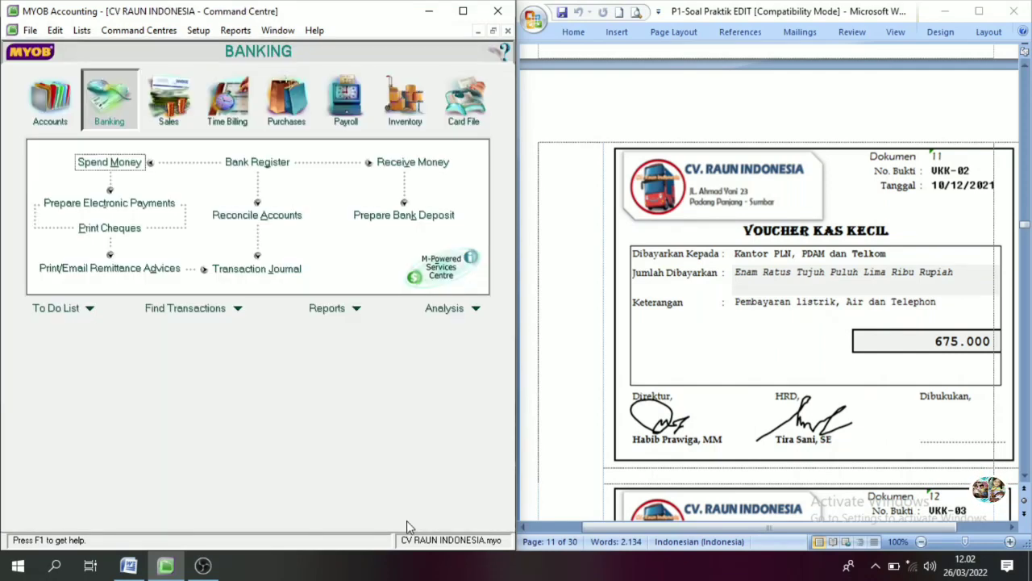
# Step: Start a Spend Money transaction for petty cash voucher VKK-03, paid from account 1-1102 Petty Cash
pyautogui.scroll(-5, 926, 381)
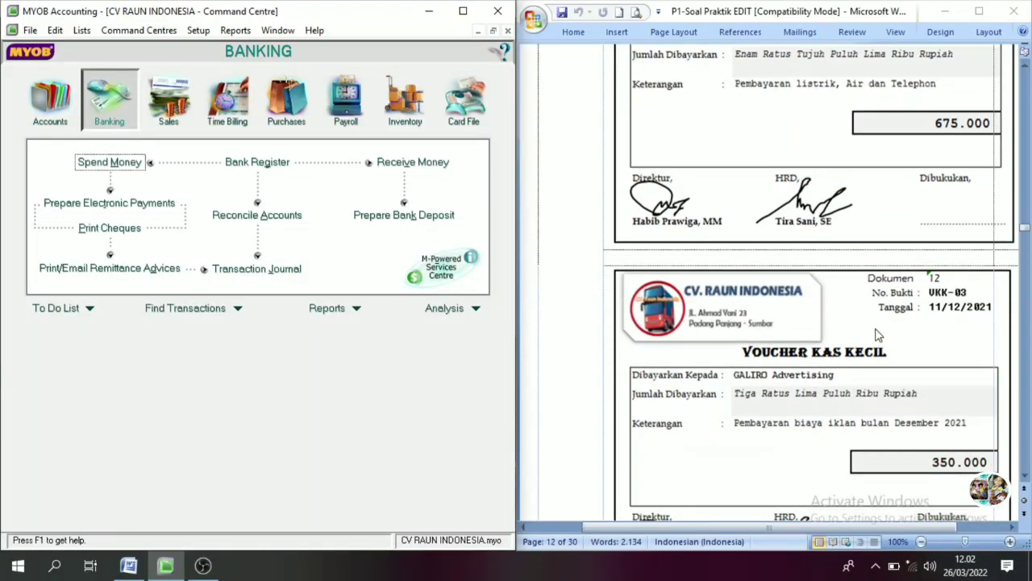
pyautogui.scroll(-3, 877, 335)
pyautogui.scroll(-1, 877, 335)
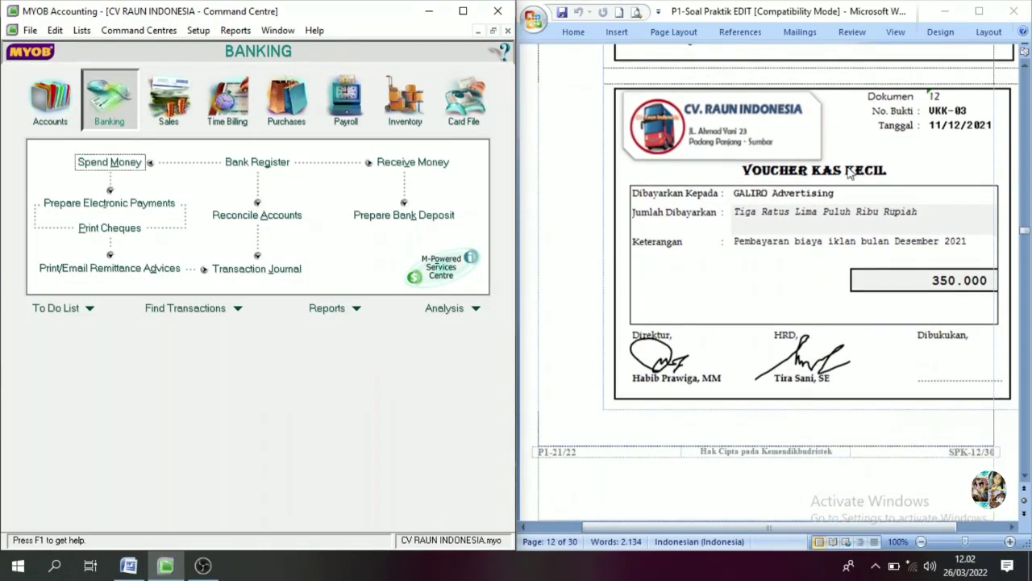
pyautogui.click(113, 164)
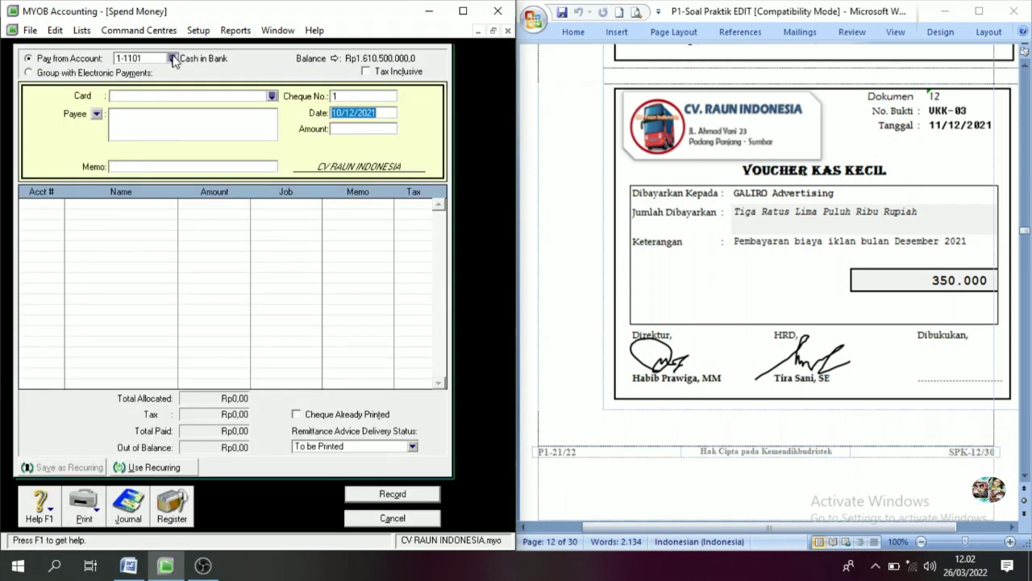
pyautogui.click(172, 58)
pyautogui.click(182, 214)
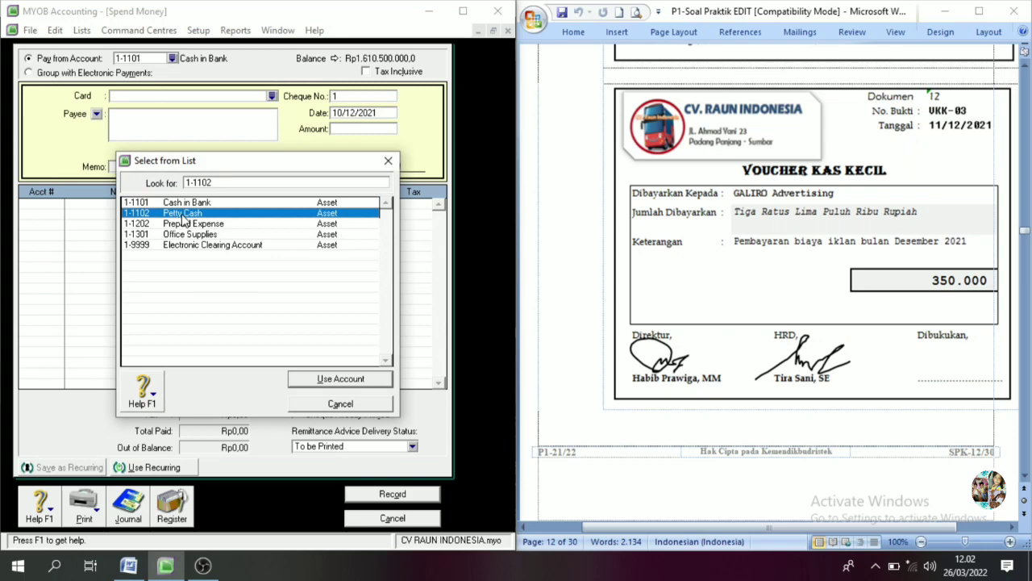
pyautogui.click(341, 382)
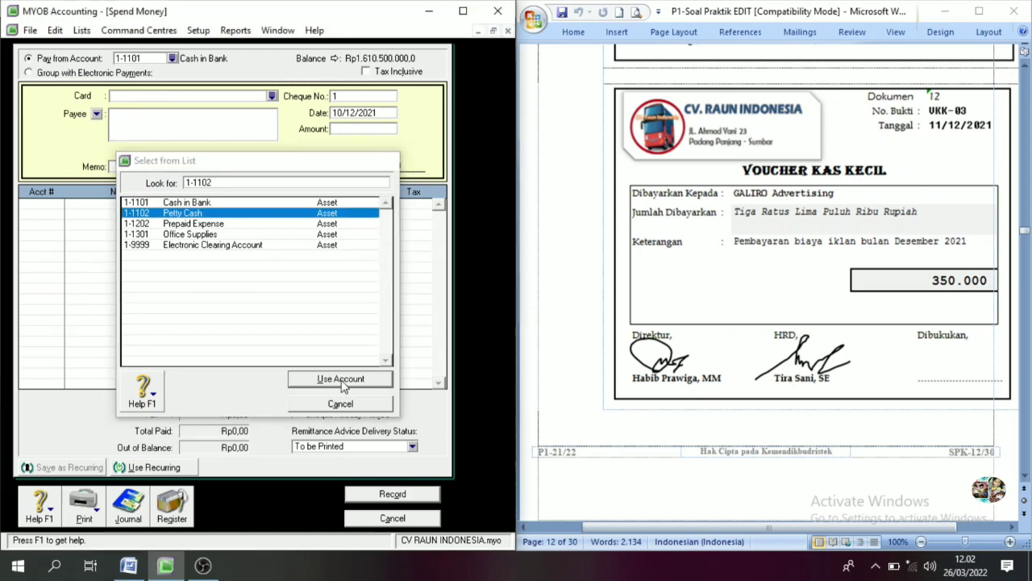
# Step: Set the payment's cheque number to UKK-03 and its date to 11/12/2021
pyautogui.click(354, 94)
pyautogui.write('UKK-03')
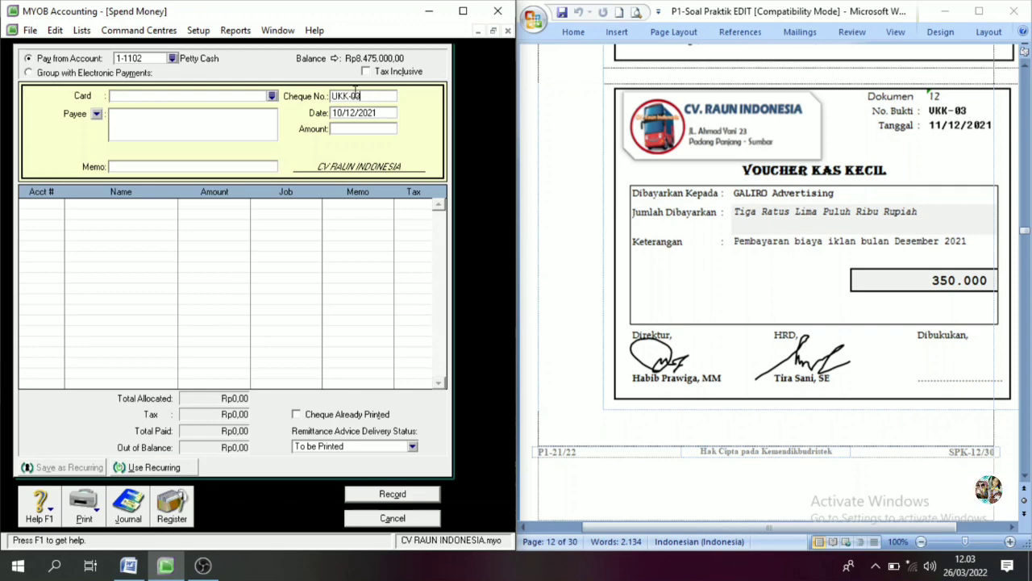
pyautogui.press('Tab')
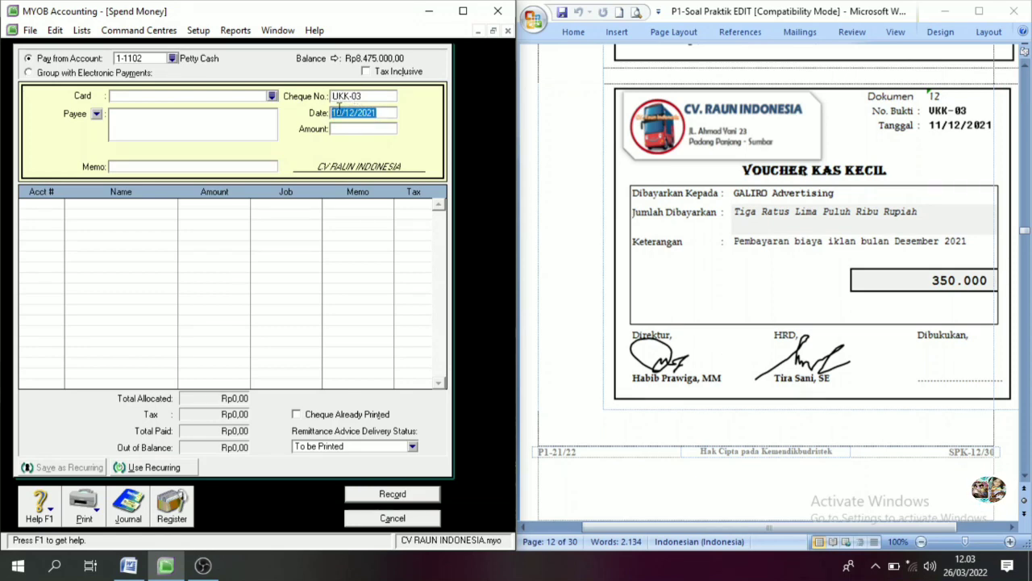
pyautogui.click(373, 113)
pyautogui.write('1')
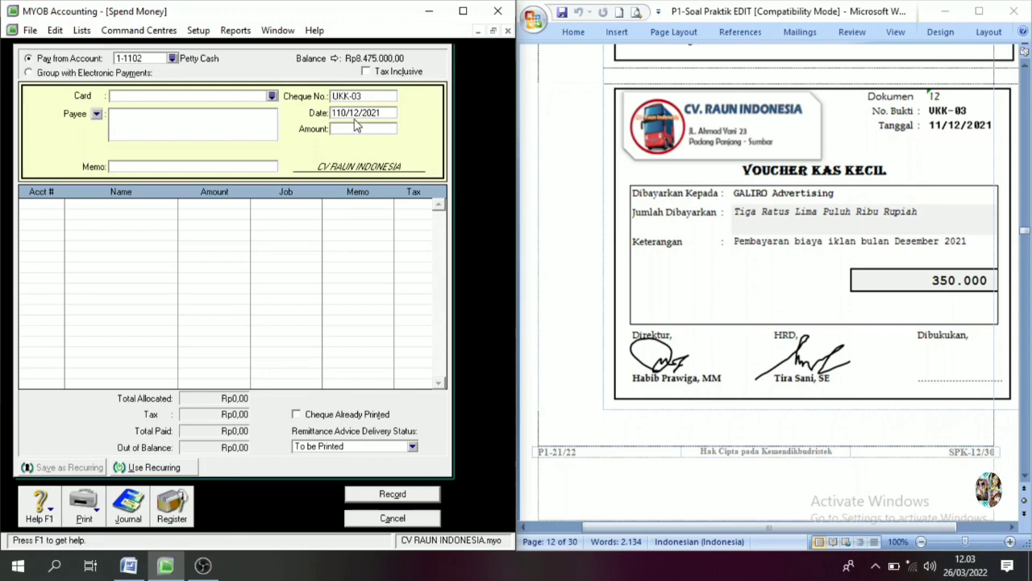
pyautogui.press('BackSpace')
pyautogui.press('BackSpace')
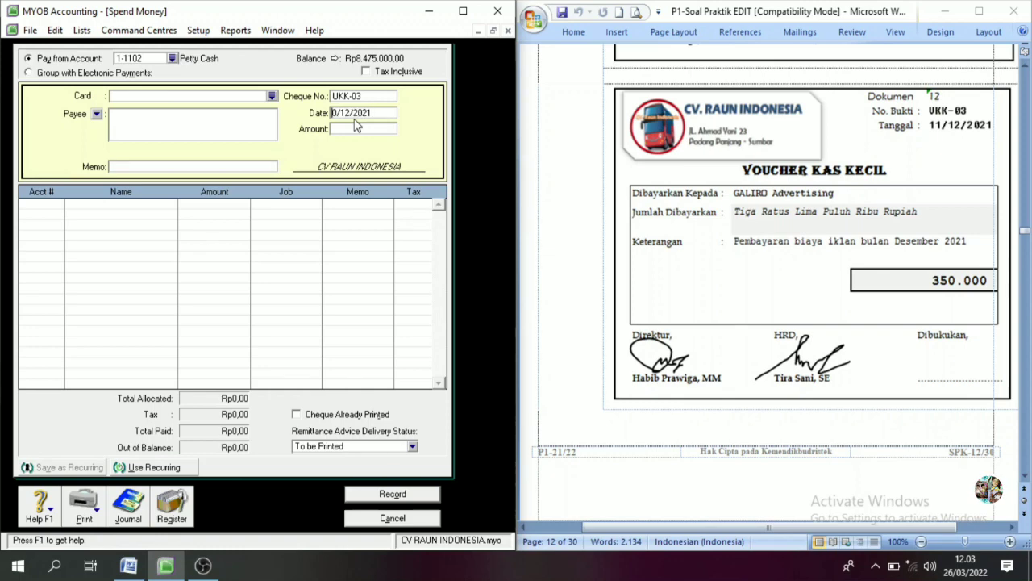
pyautogui.write('11')
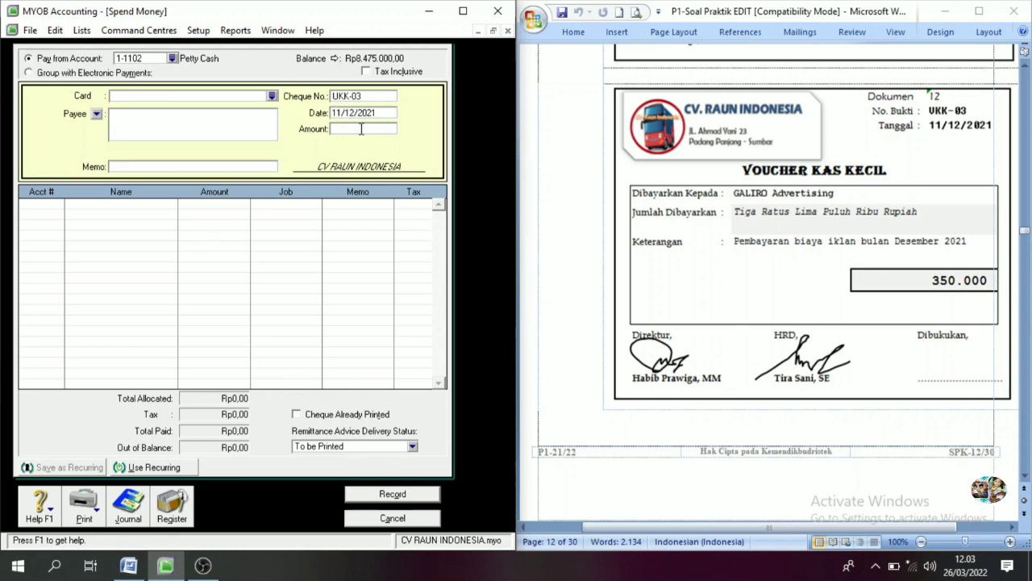
# Step: Set the payment's amount to 350.000 and enter "Pembayaran Biaya Iklan" as its memo
pyautogui.click(361, 129)
pyautogui.write('350')
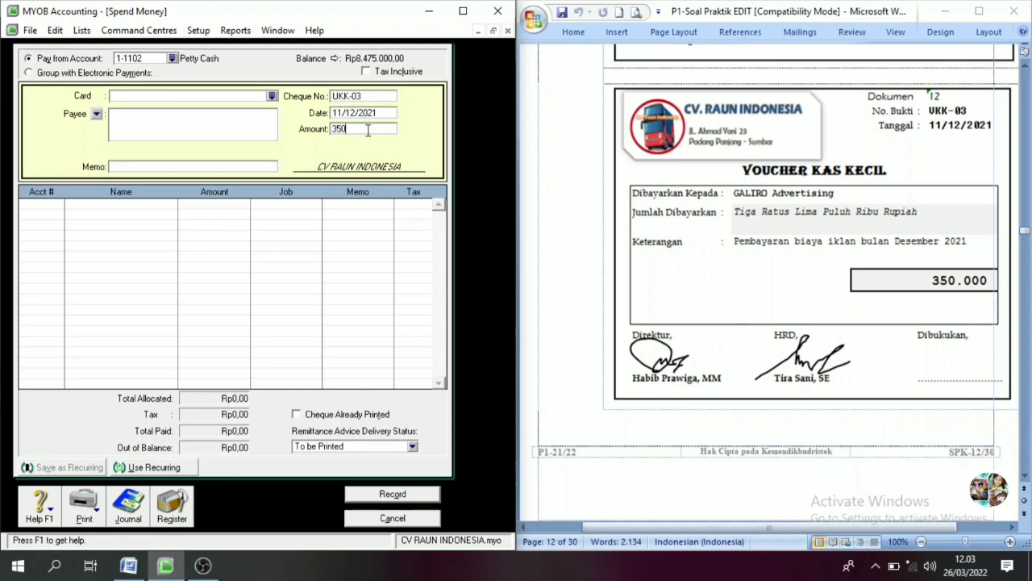
pyautogui.write('.000')
pyautogui.press('Tab')
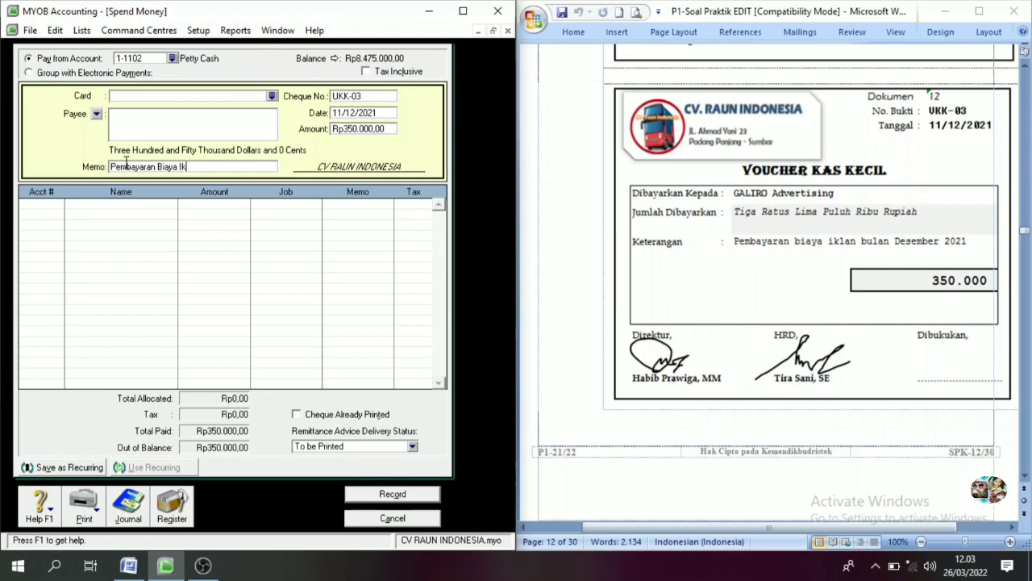
# Step: Allocate the full payment to account 6-1103 Advertising Expense, then record it and close the Spend Money window
pyautogui.click(46, 207)
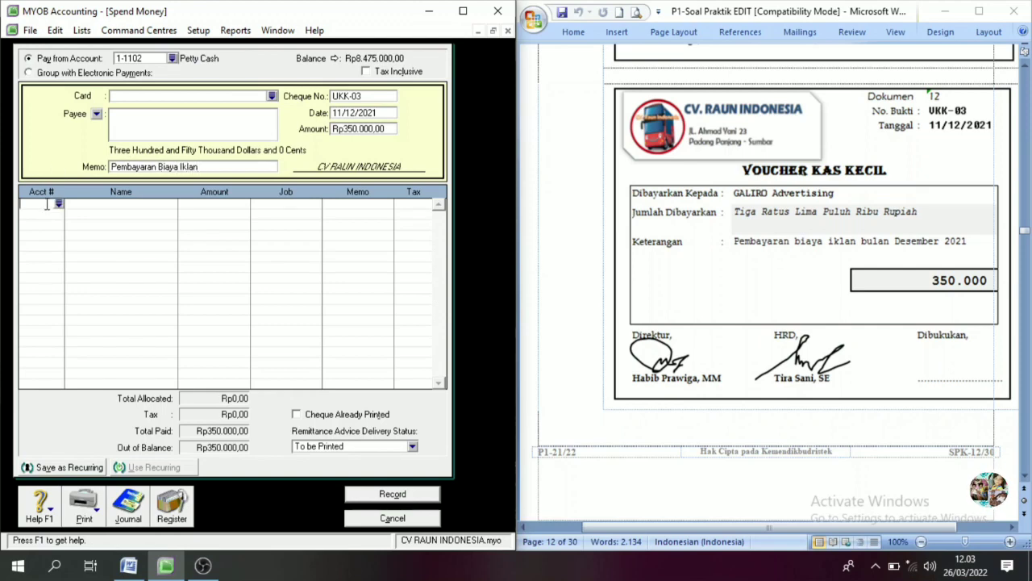
pyautogui.write('6-')
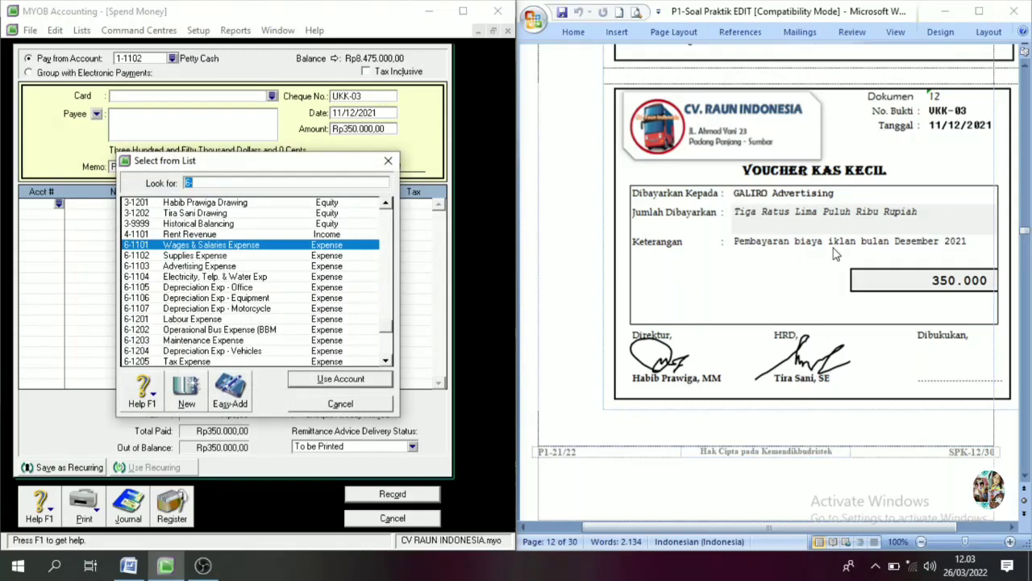
pyautogui.click(208, 266)
pyautogui.click(319, 379)
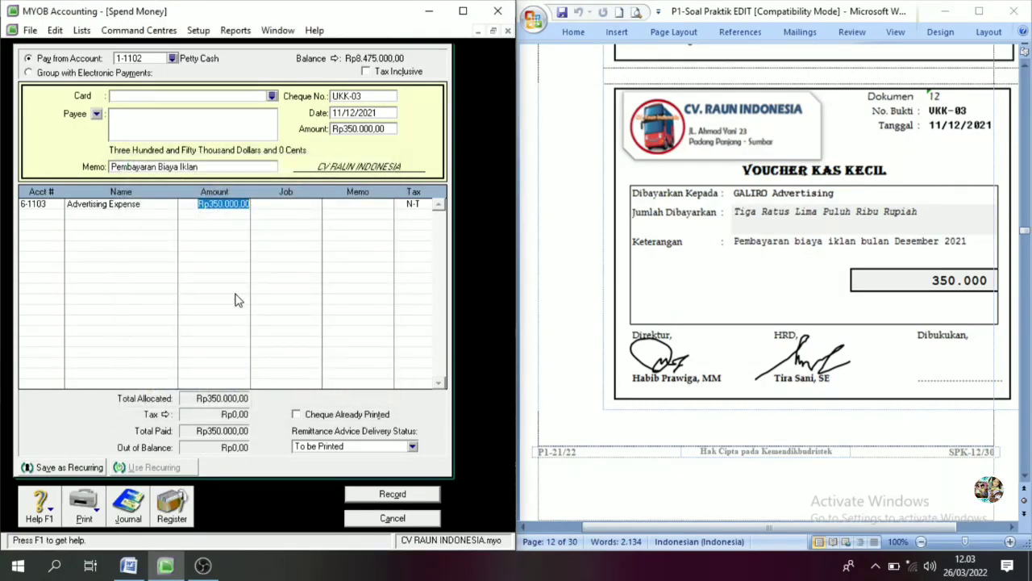
pyautogui.click(393, 494)
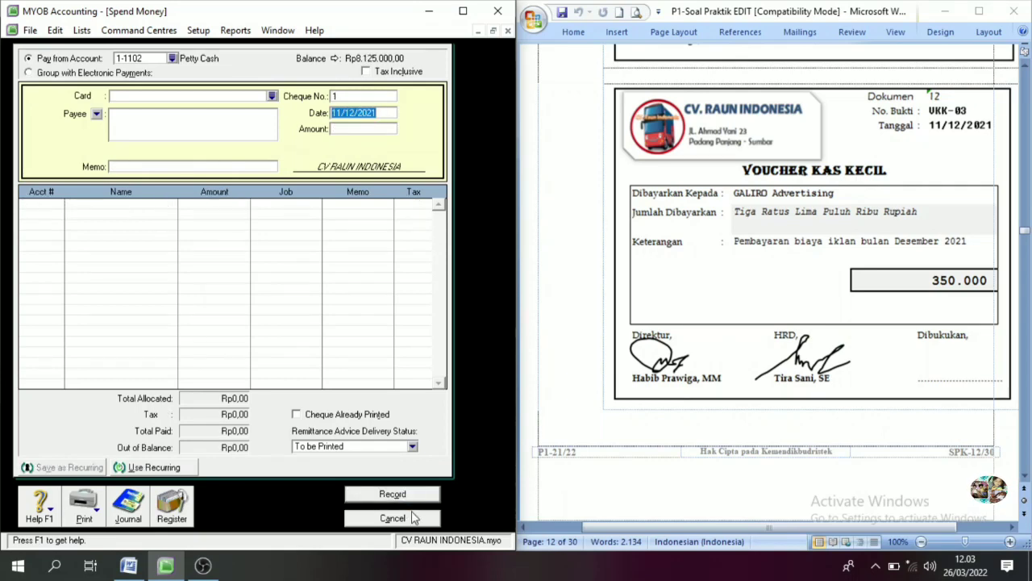
pyautogui.click(393, 518)
# Step: Start a Spend Money transaction for document 13 from 1-1101 Cash in Bank, with cheque number BKK-05 and date 12/12/2021
pyautogui.scroll(-10, 935, 379)
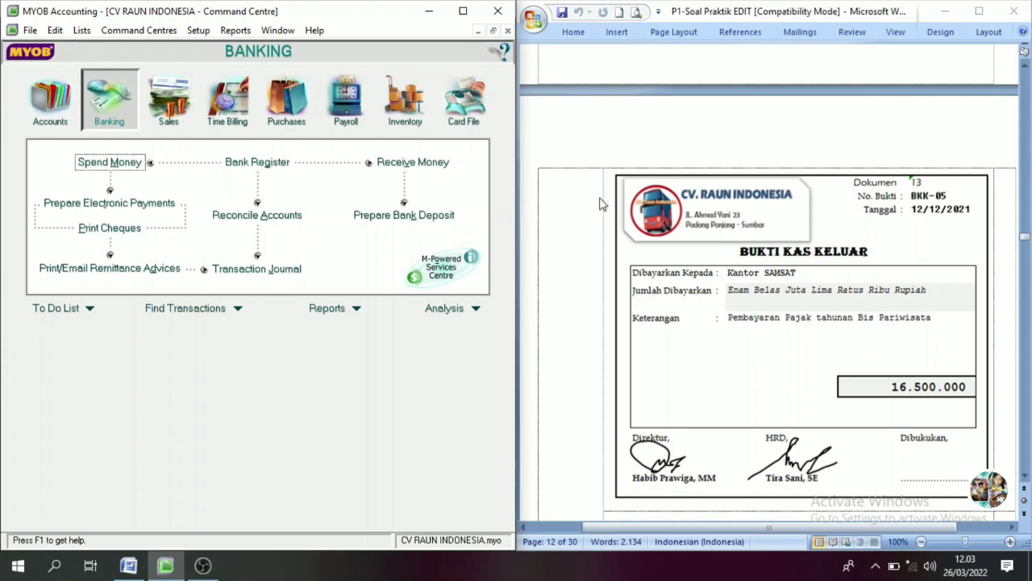
pyautogui.click(110, 164)
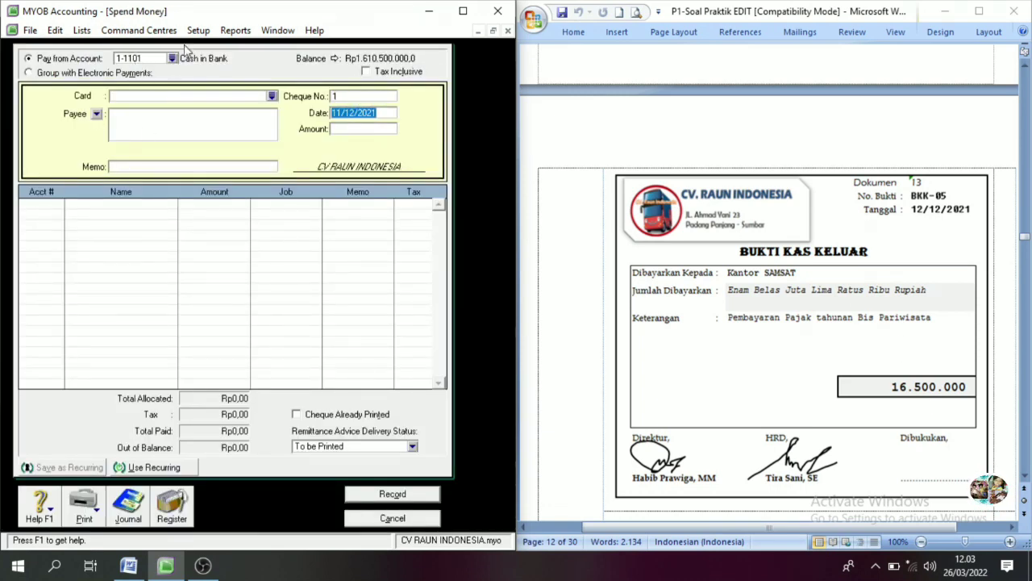
pyautogui.click(346, 97)
pyautogui.write('BKK-05')
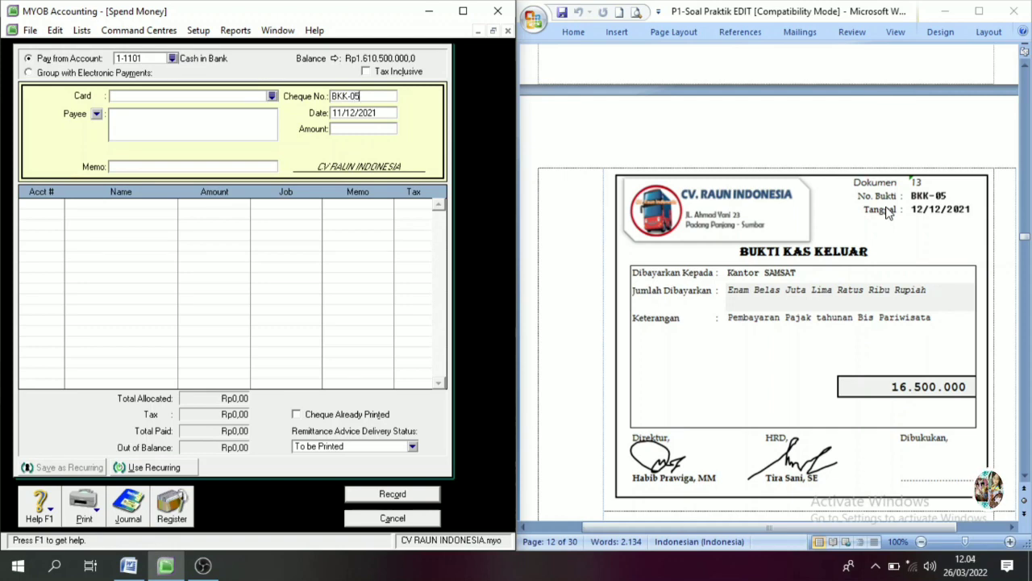
pyautogui.press('Tab')
pyautogui.press('Left')
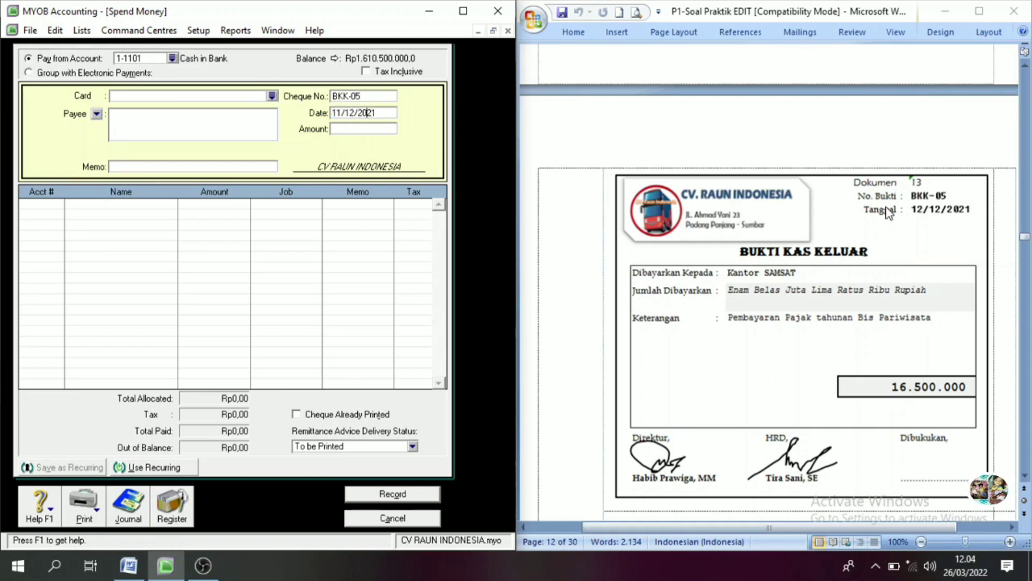
pyautogui.press('BackSpace')
pyautogui.write('2')
pyautogui.press('Tab')
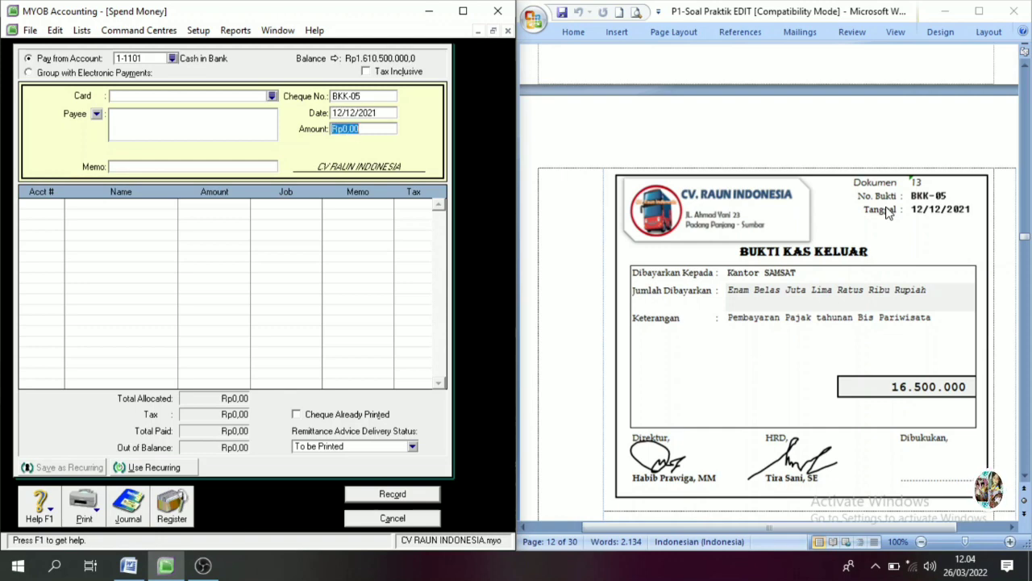
# Step: Set the payment's amount to 16.500.000 and enter "Pembayaran Pajak" as its memo
pyautogui.write('16500000')
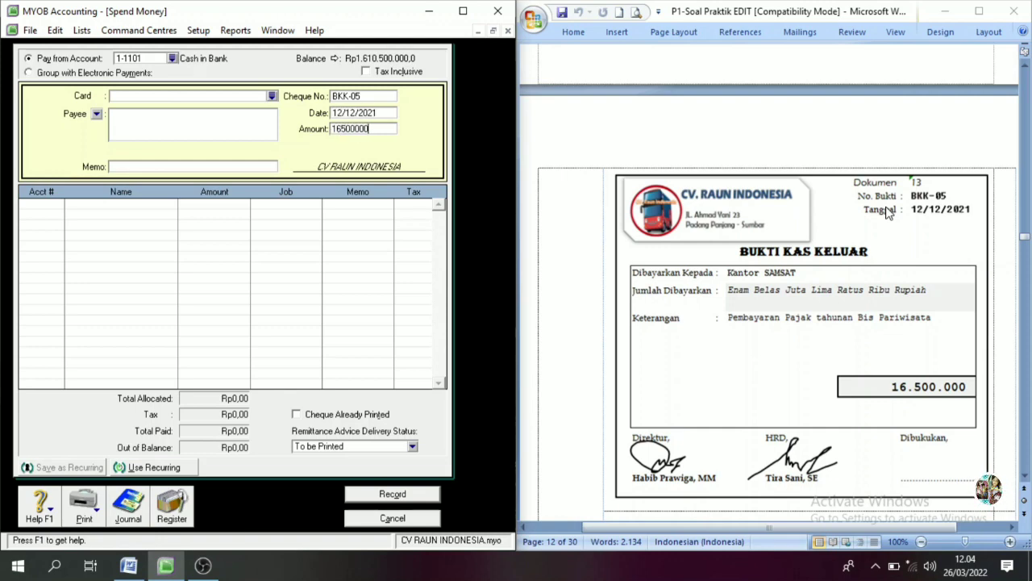
pyautogui.press('Tab')
pyautogui.click(133, 167)
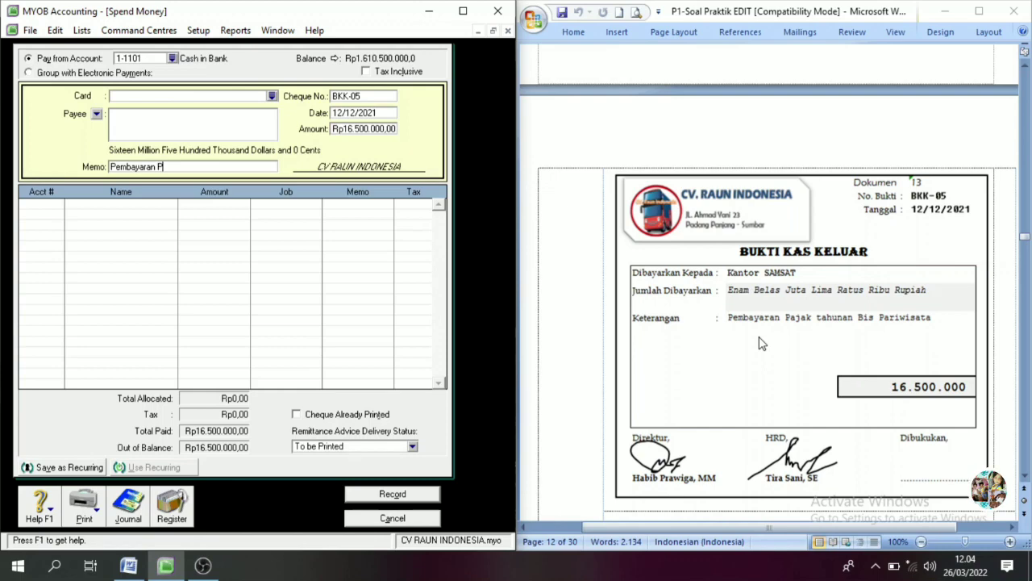
# Step: Allocate the full payment to account 6-1205 Tax Expense, record it and close the Spend Money window
pyautogui.click(50, 208)
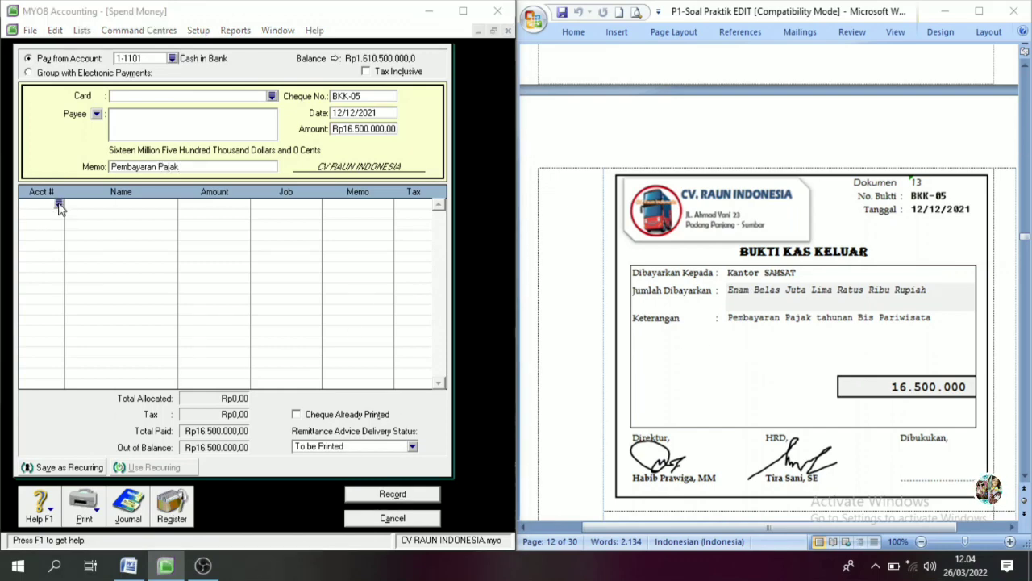
pyautogui.write('6')
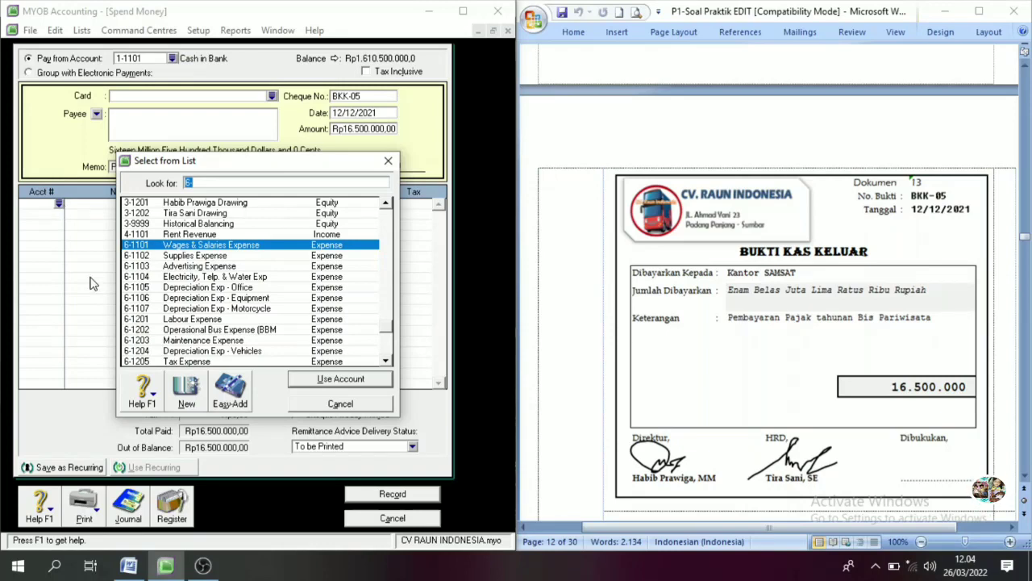
pyautogui.scroll(-2, 174, 279)
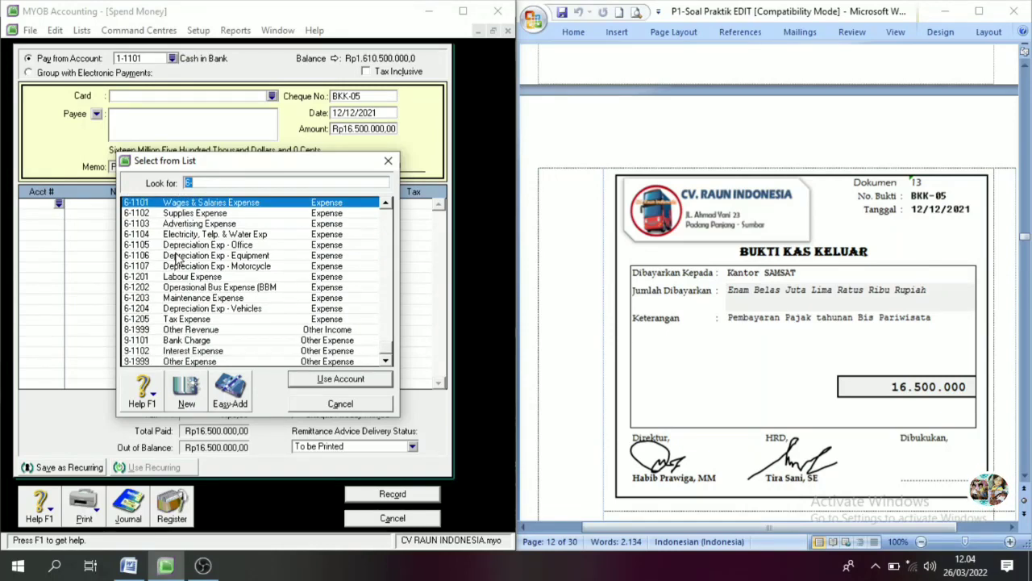
pyautogui.scroll(10, 177, 267)
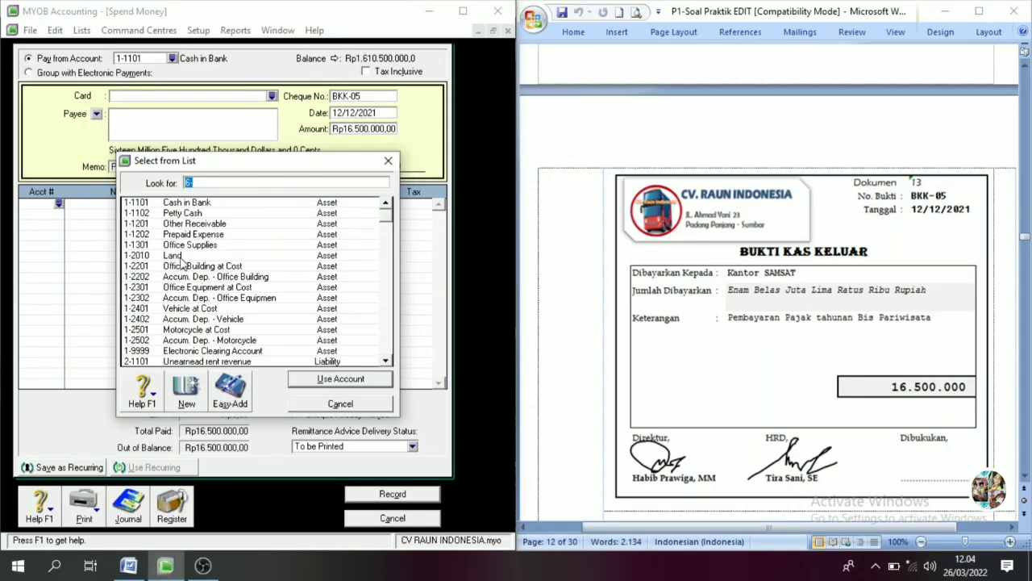
pyautogui.scroll(-10, 171, 339)
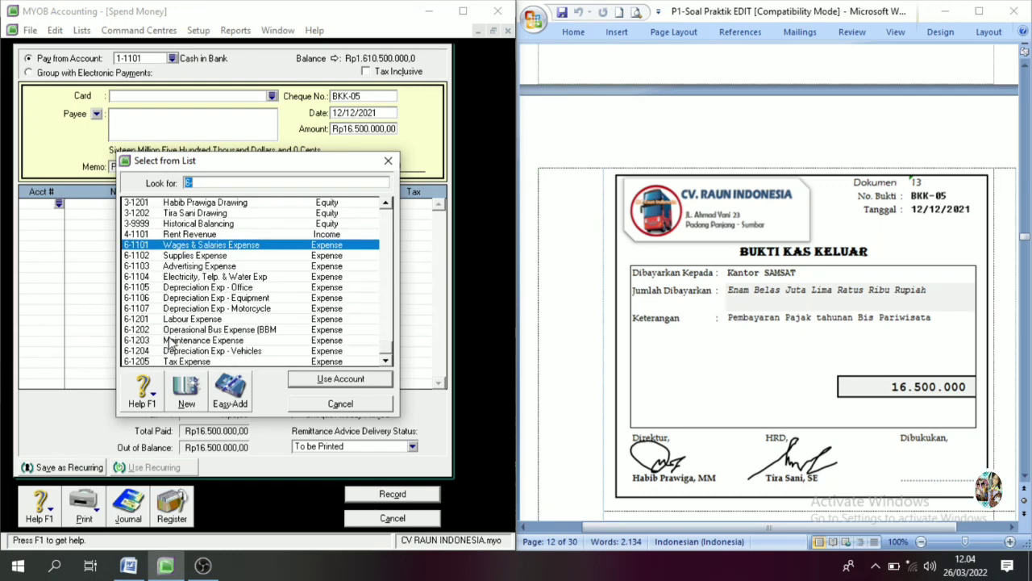
pyautogui.click(188, 319)
pyautogui.click(337, 382)
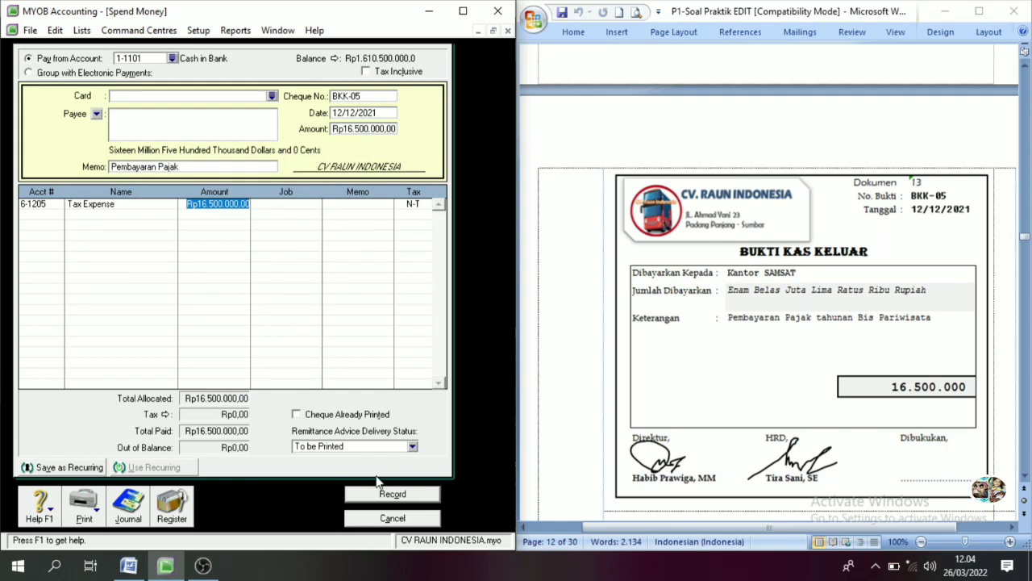
pyautogui.click(393, 493)
pyautogui.click(403, 520)
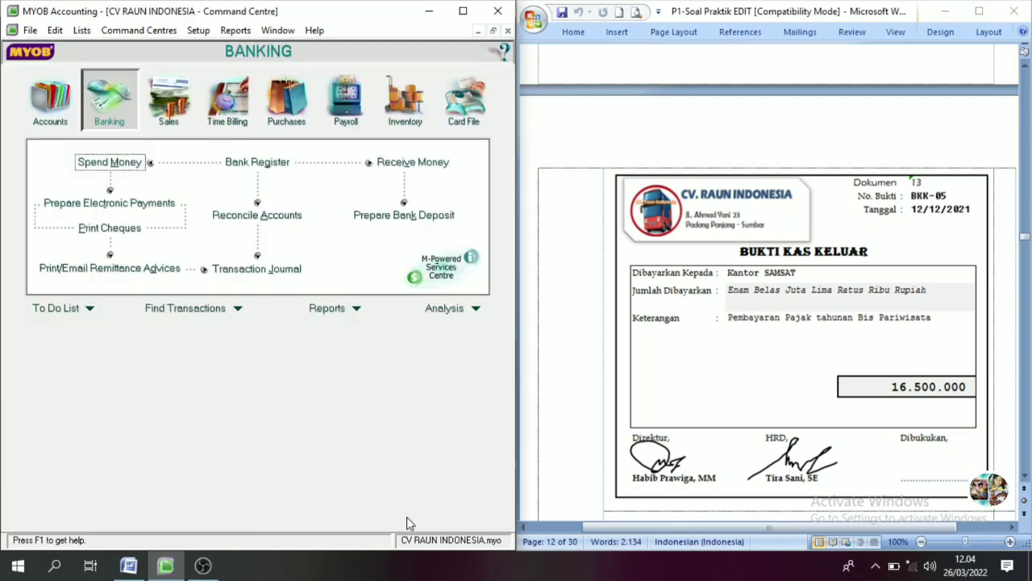
# Step: Start a Spend Money transaction for document 14 from 1-1101 Cash in Bank, with cheque number BKK-06 and date 13/12/2021
pyautogui.scroll(-6, 981, 427)
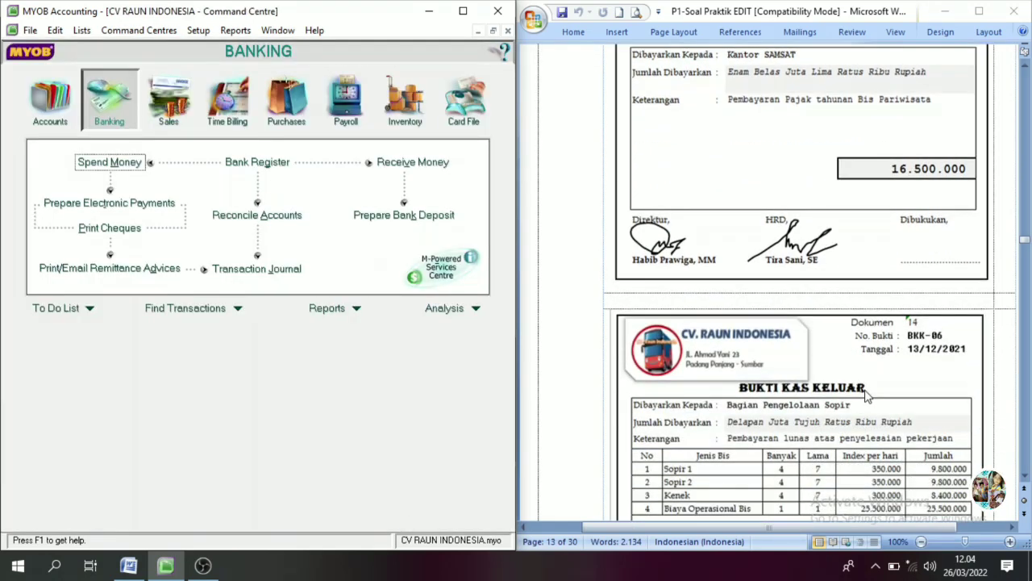
pyautogui.scroll(-3, 843, 393)
pyautogui.scroll(-1, 839, 393)
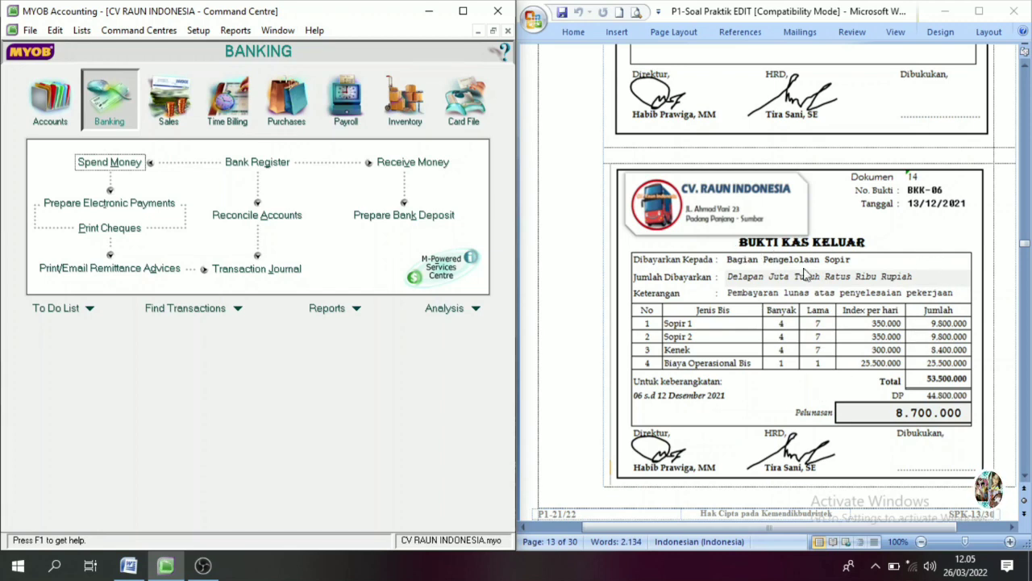
pyautogui.click(109, 162)
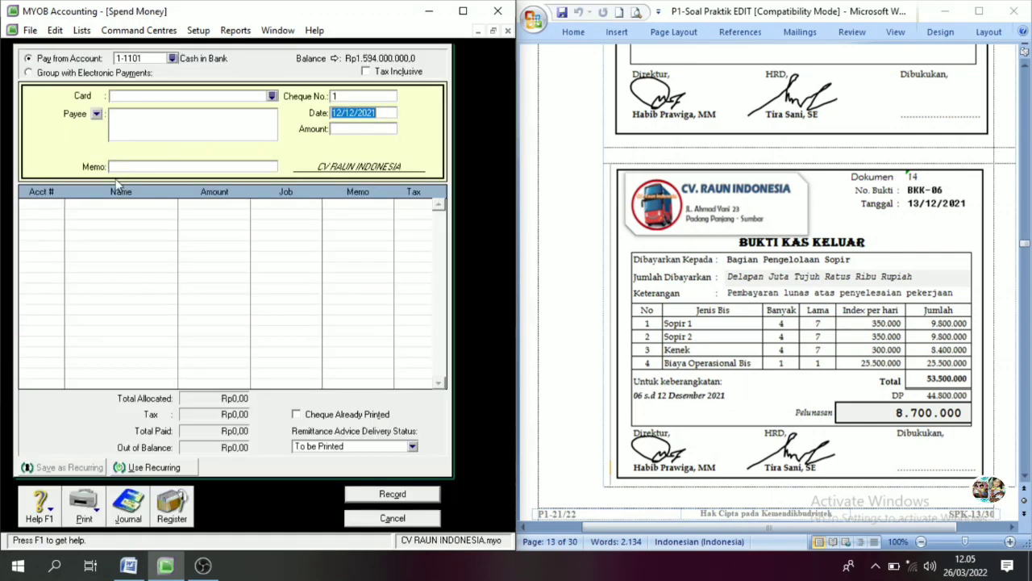
pyautogui.click(338, 99)
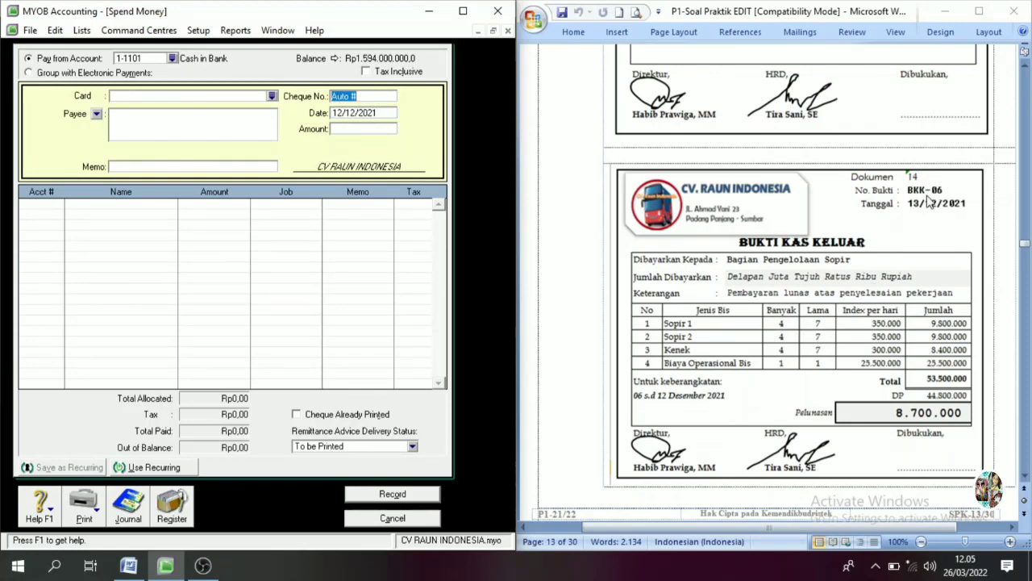
pyautogui.write('BKK-')
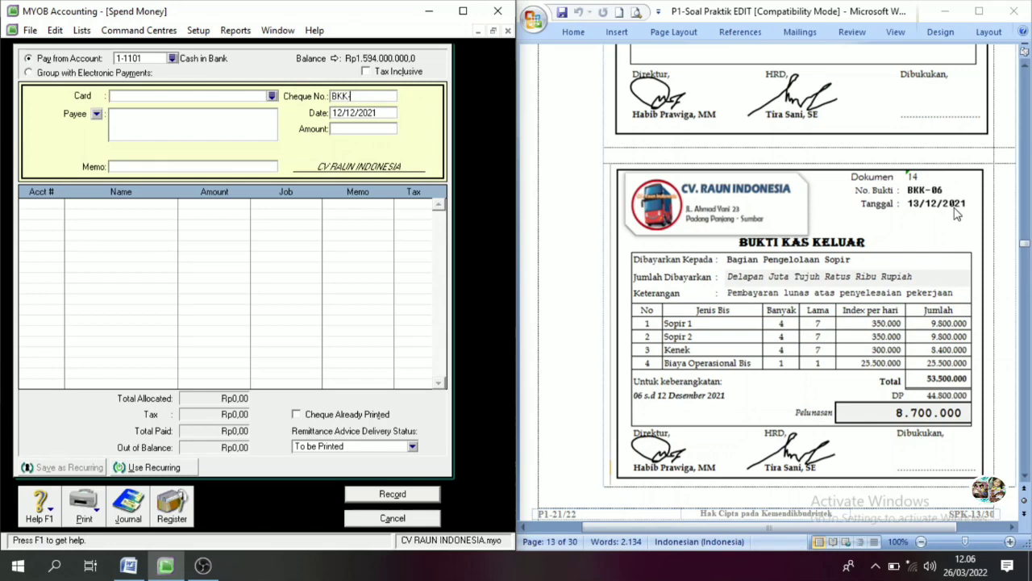
pyautogui.write('06')
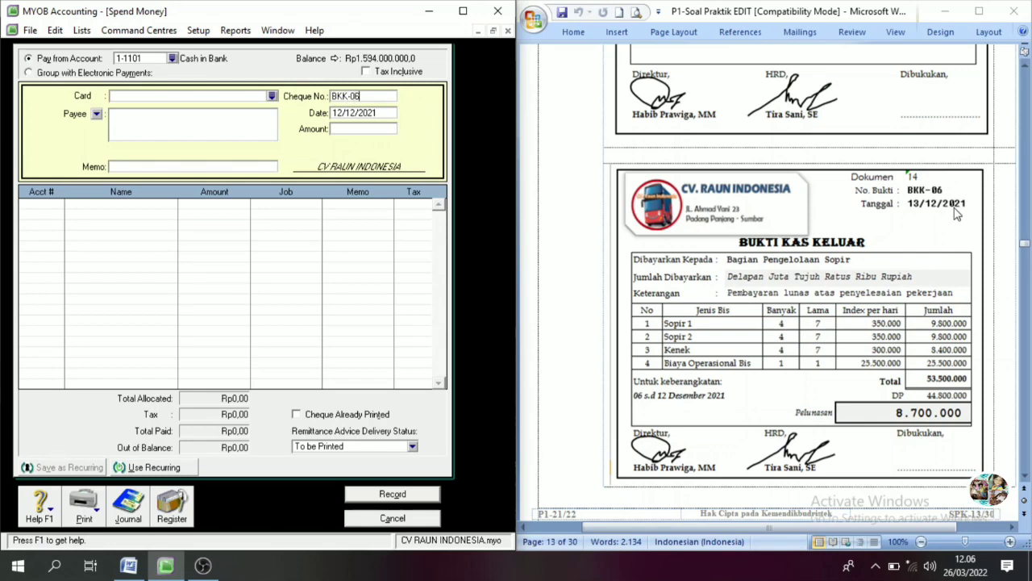
pyautogui.press('Tab')
pyautogui.write('13/12/2')
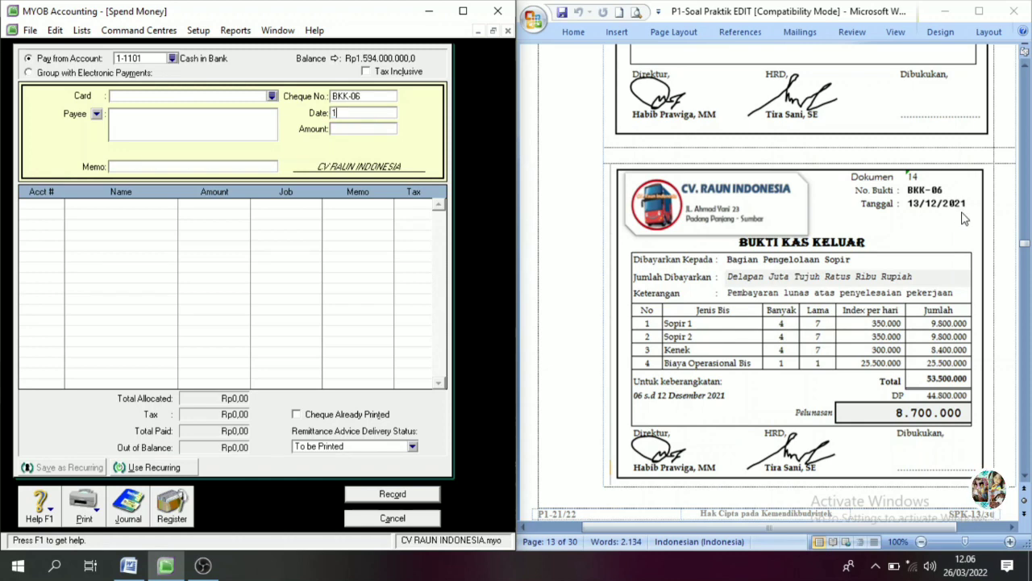
pyautogui.write('021')
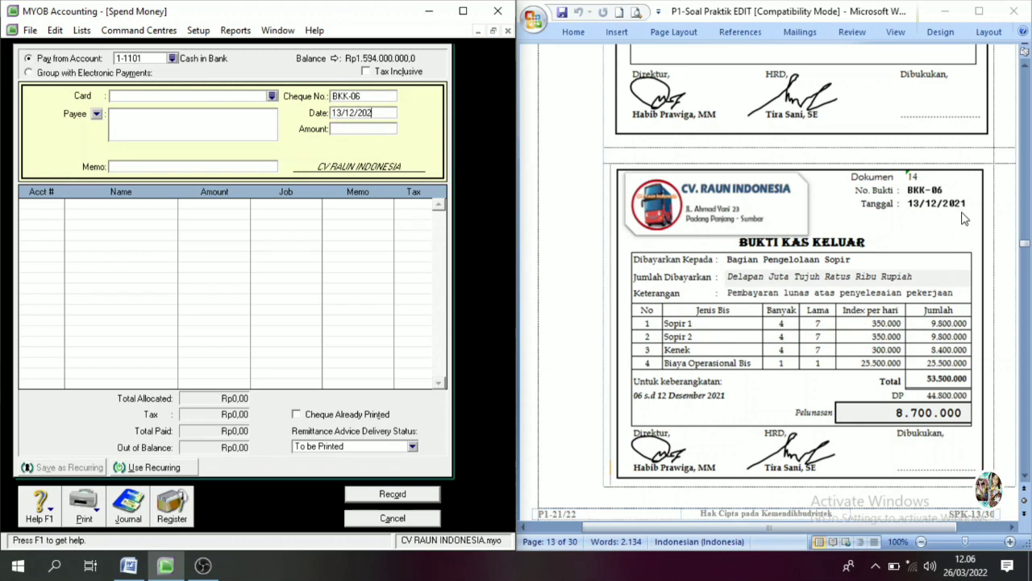
pyautogui.press('Tab')
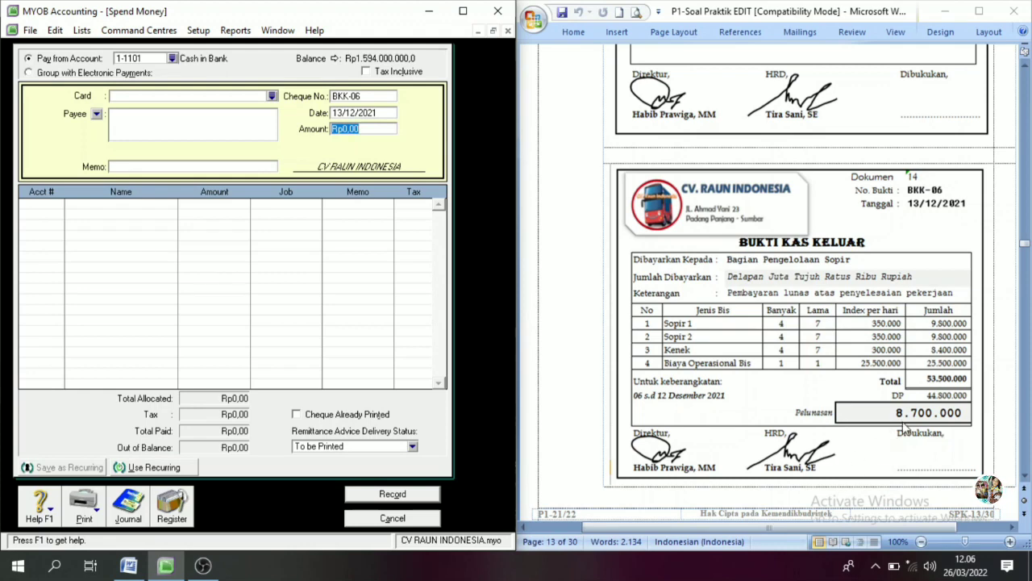
# Step: Set the payment's amount to 8.700.000 and enter "Pembayaran atas pekerjaan yang selesai" as its memo
pyautogui.write('8.700.000')
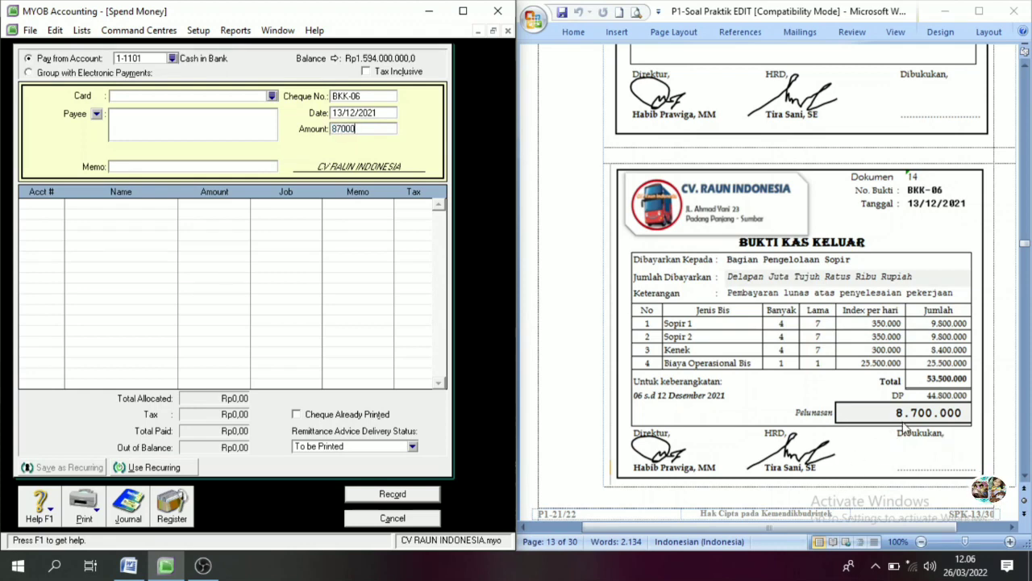
pyautogui.press('Tab')
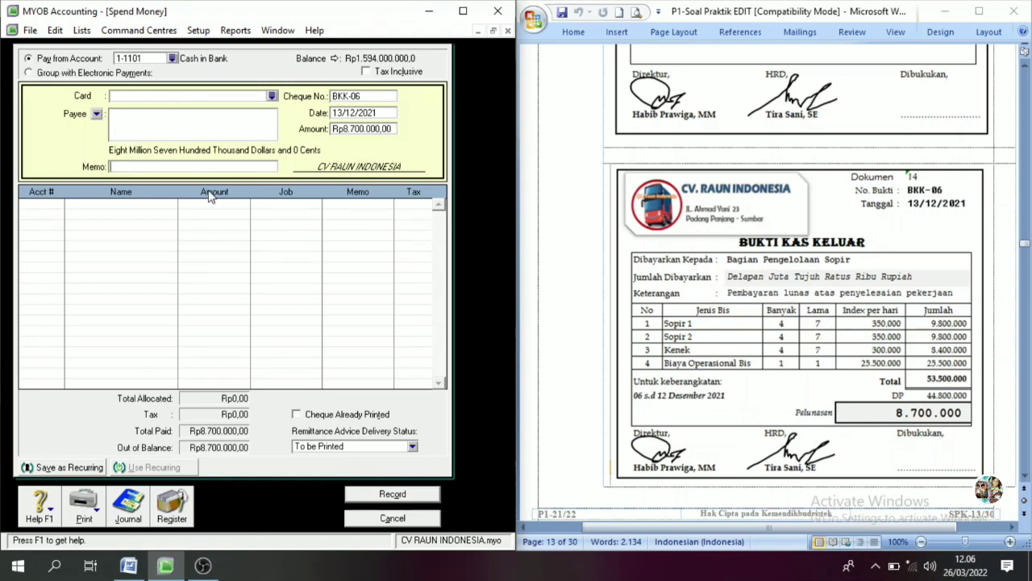
pyautogui.write('Pembayaran ')
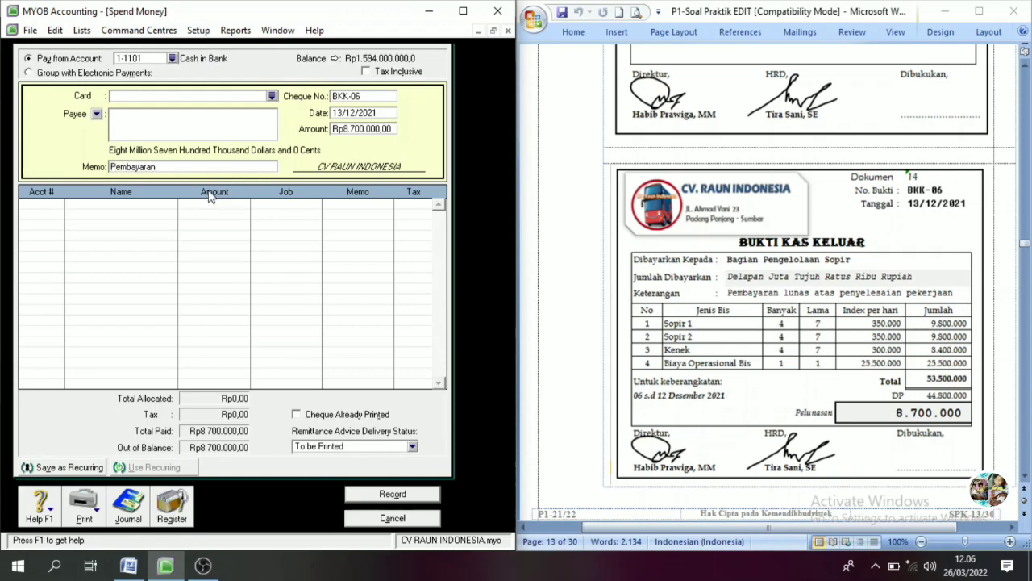
pyautogui.write('atas')
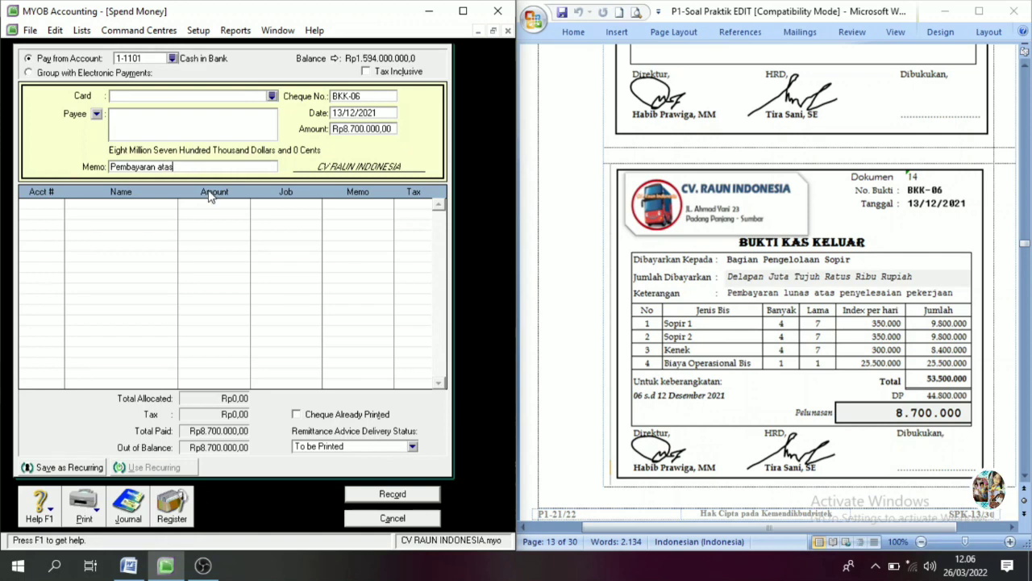
pyautogui.write(' pekerjaan ')
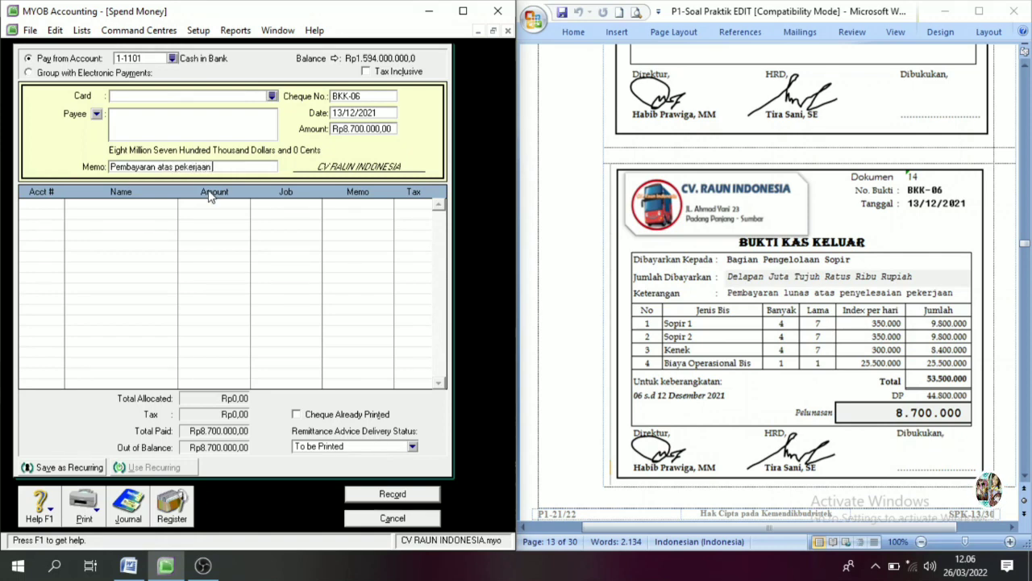
pyautogui.write('yang selesai')
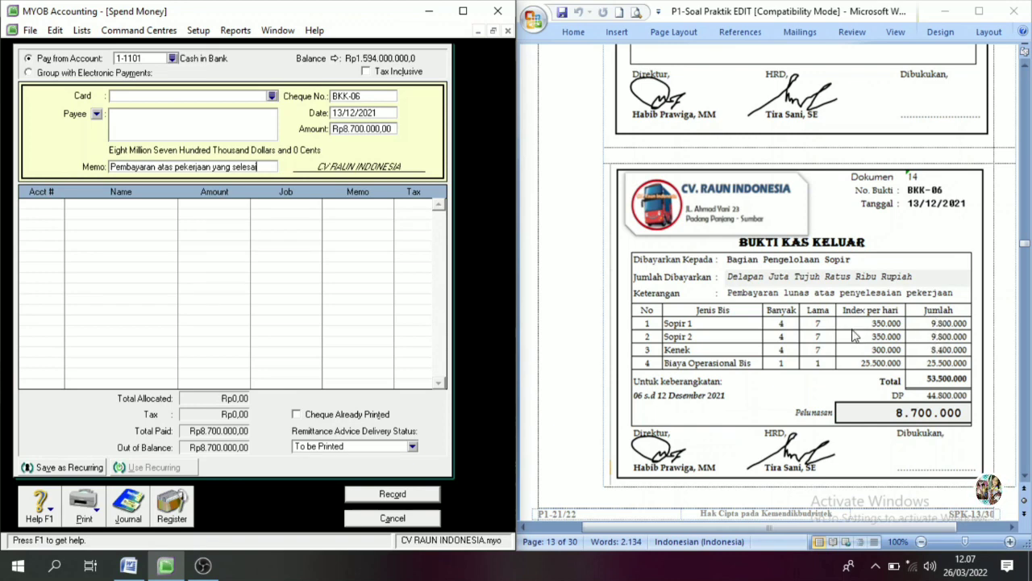
# Step: Allocate 28.000.000 of the BKK-06 payment to account 6-1201 Labour Expense on the first line
pyautogui.click(47, 202)
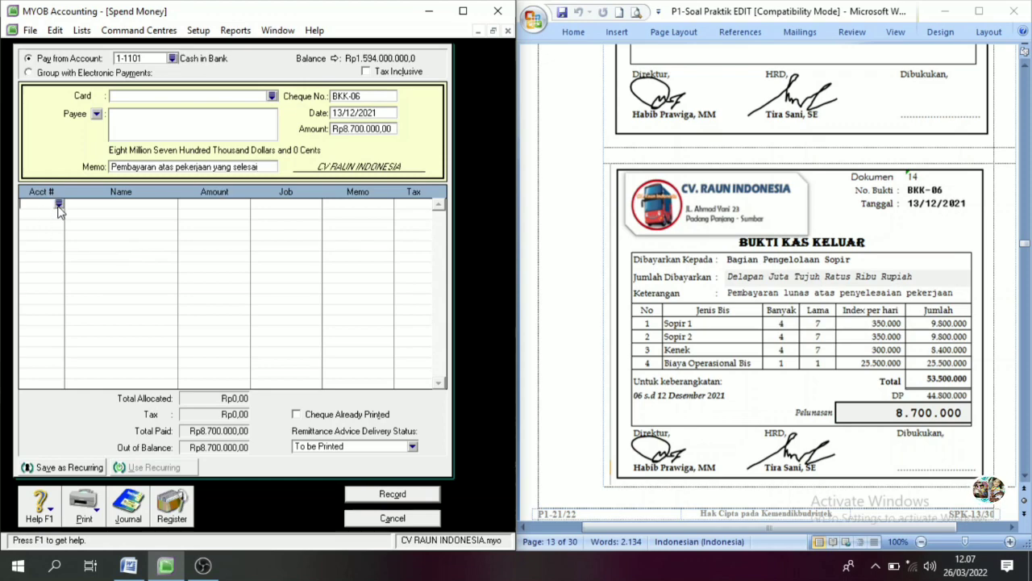
pyautogui.click(58, 204)
pyautogui.write('6-1201')
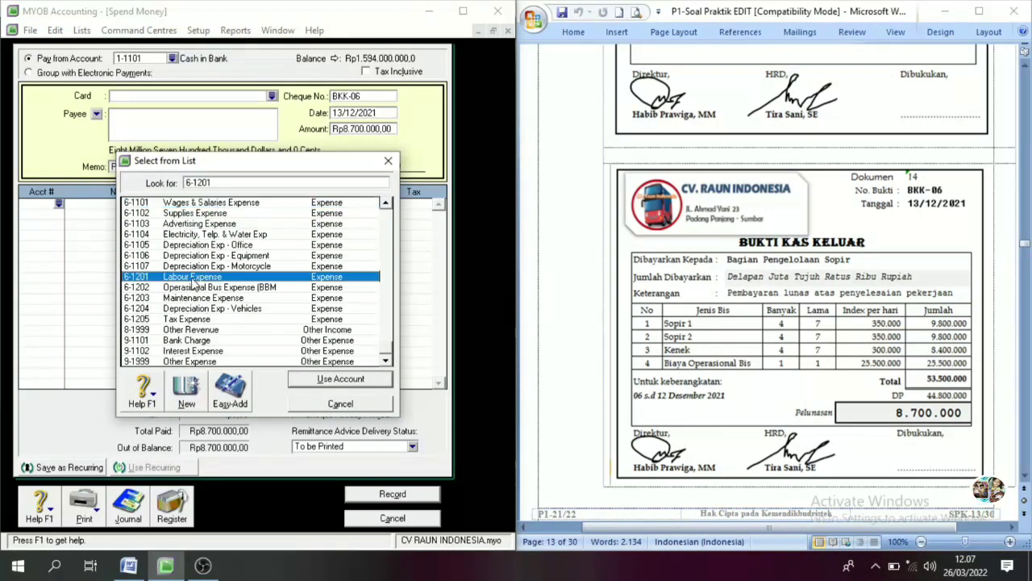
pyautogui.click(339, 380)
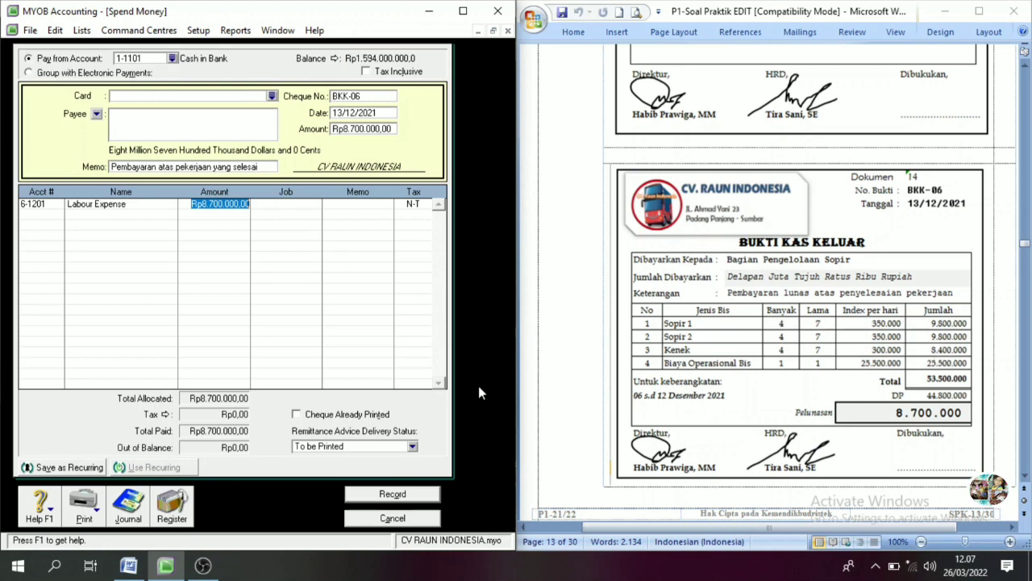
pyautogui.write('4')
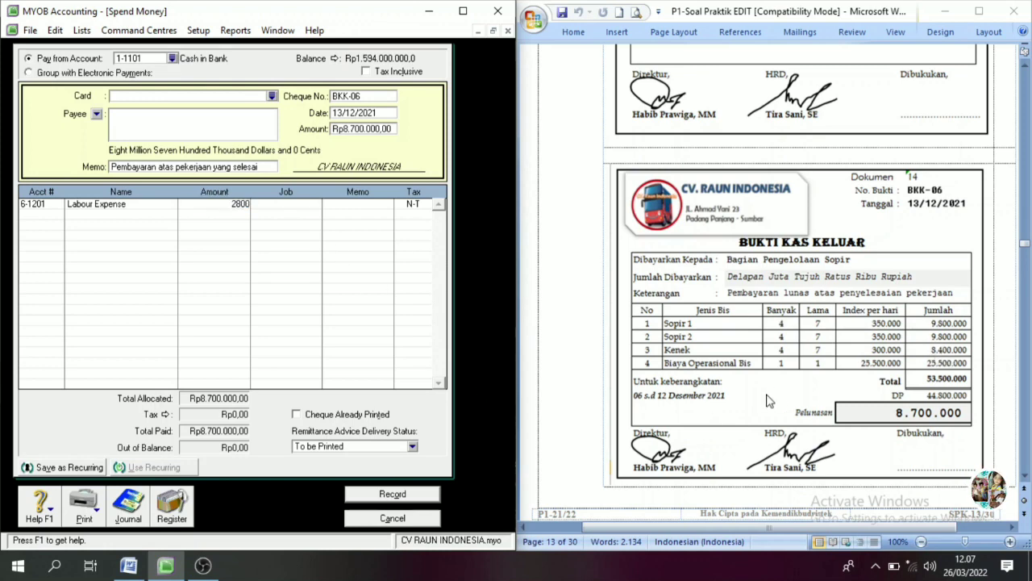
pyautogui.write('8000000')
pyautogui.press('Tab')
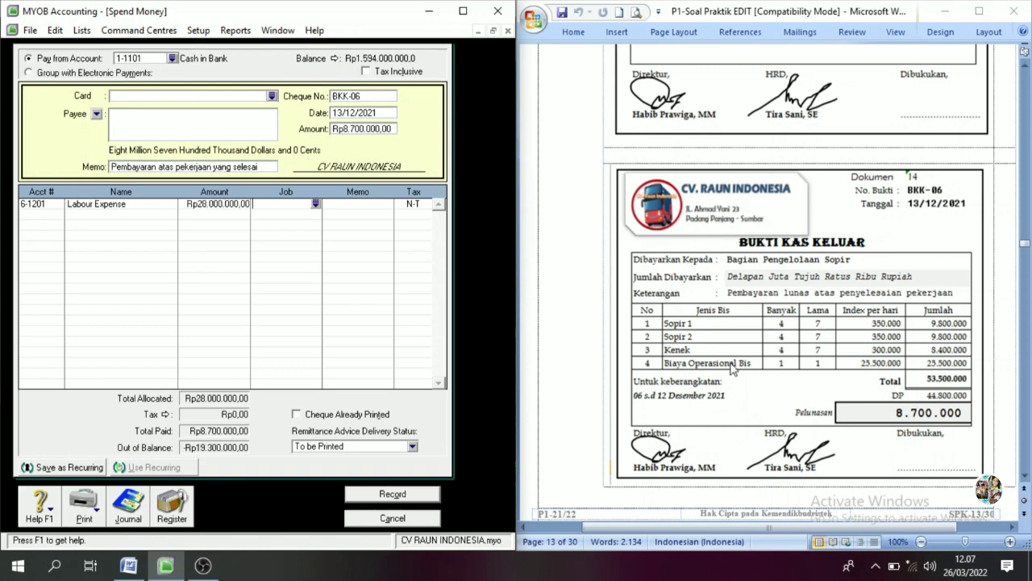
# Step: Add a second allocation line of 25.500.000 to account 6-1202 Operasional Bus Expense
pyautogui.click(59, 218)
pyautogui.click(58, 216)
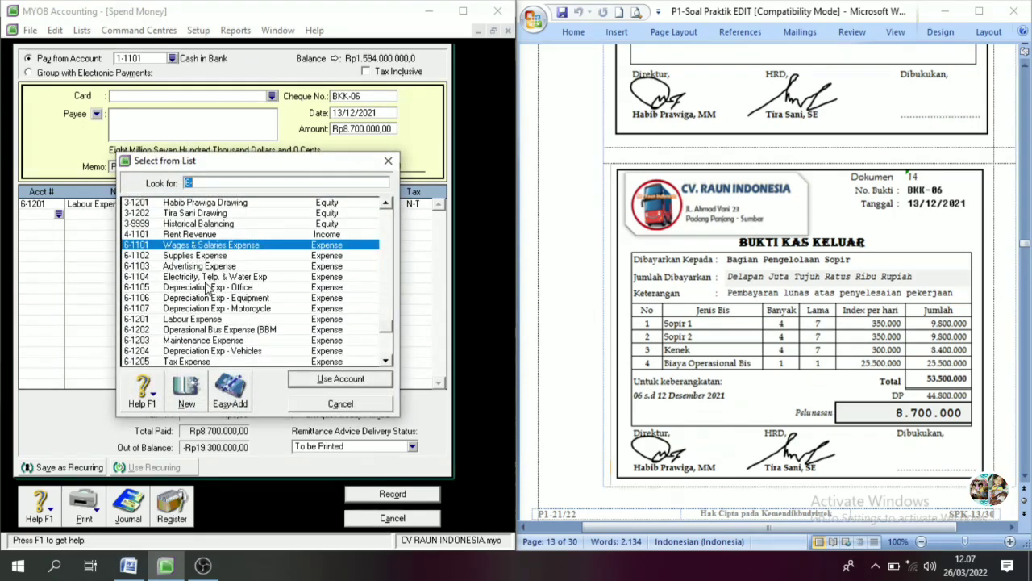
pyautogui.write('6-1202')
pyautogui.click(337, 379)
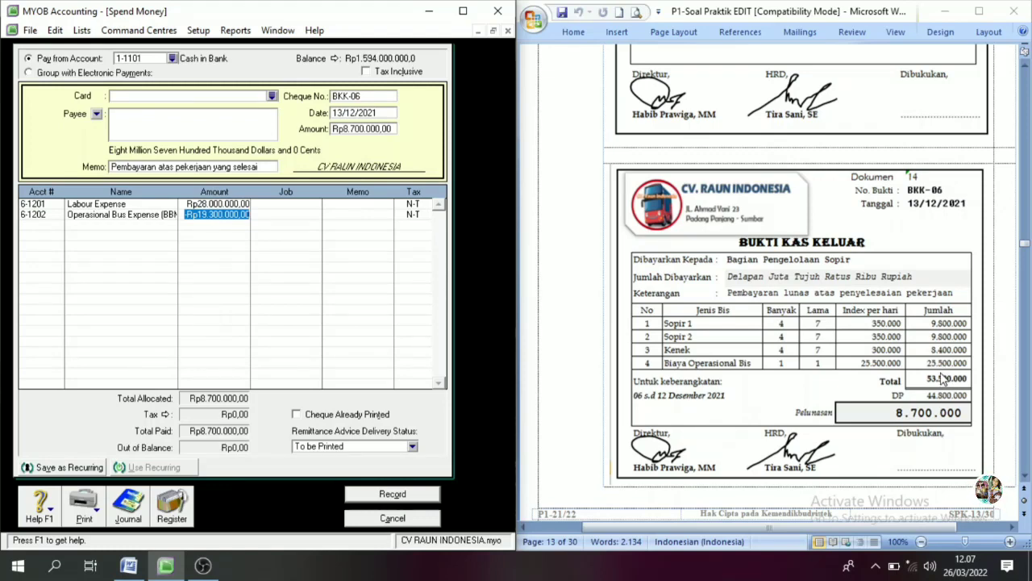
pyautogui.write('25500000')
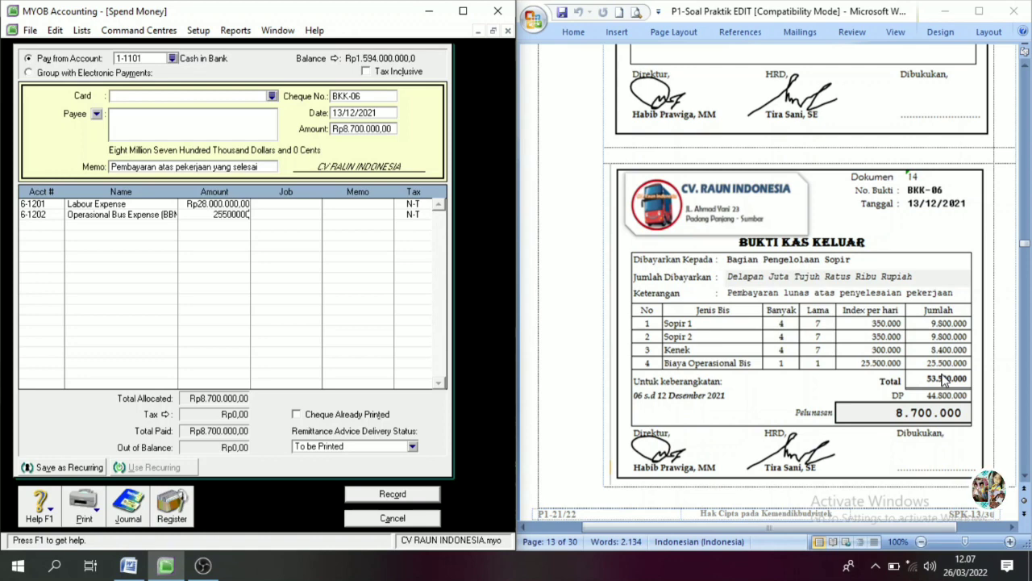
pyautogui.press('Tab')
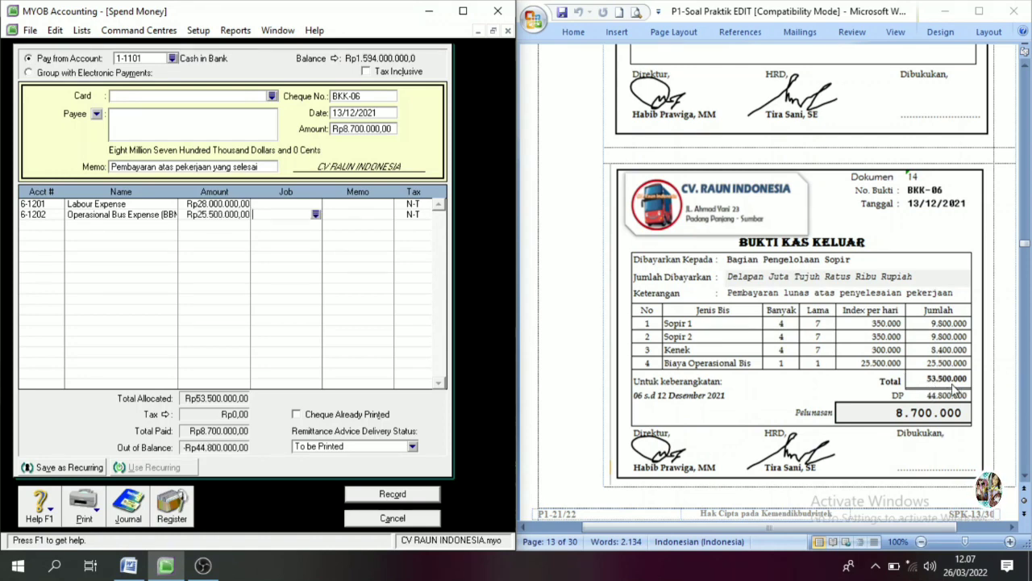
# Step: Offset the down payment by adding a third line of -44.800.000 to account 1-1202 Prepaid Expense
pyautogui.click(903, 405)
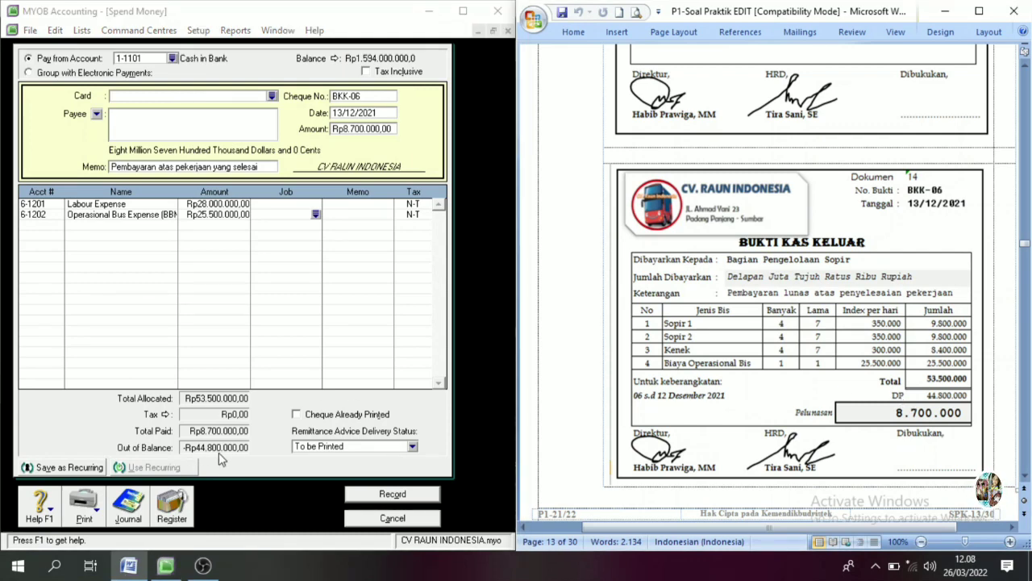
pyautogui.click(56, 225)
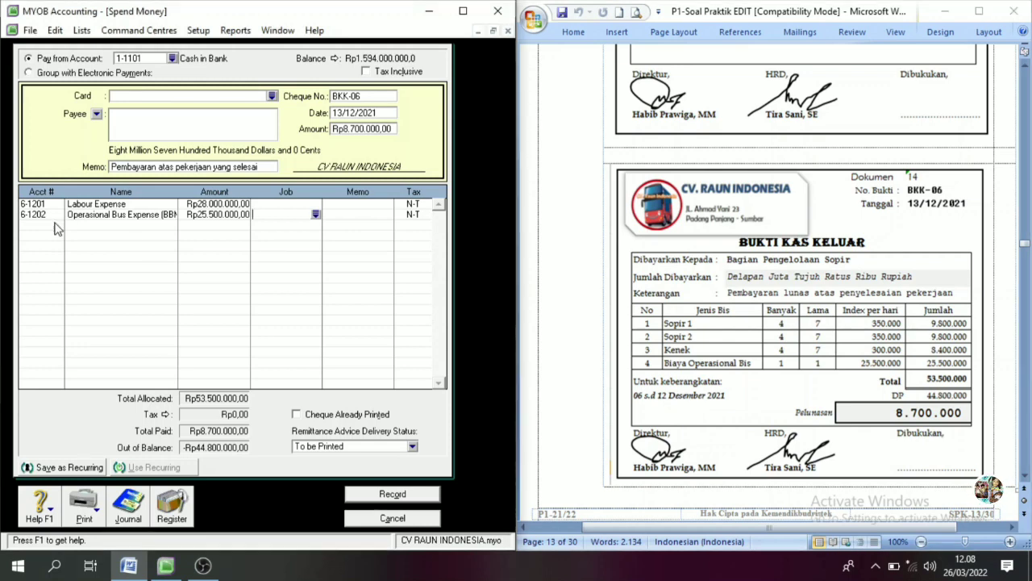
pyautogui.click(60, 225)
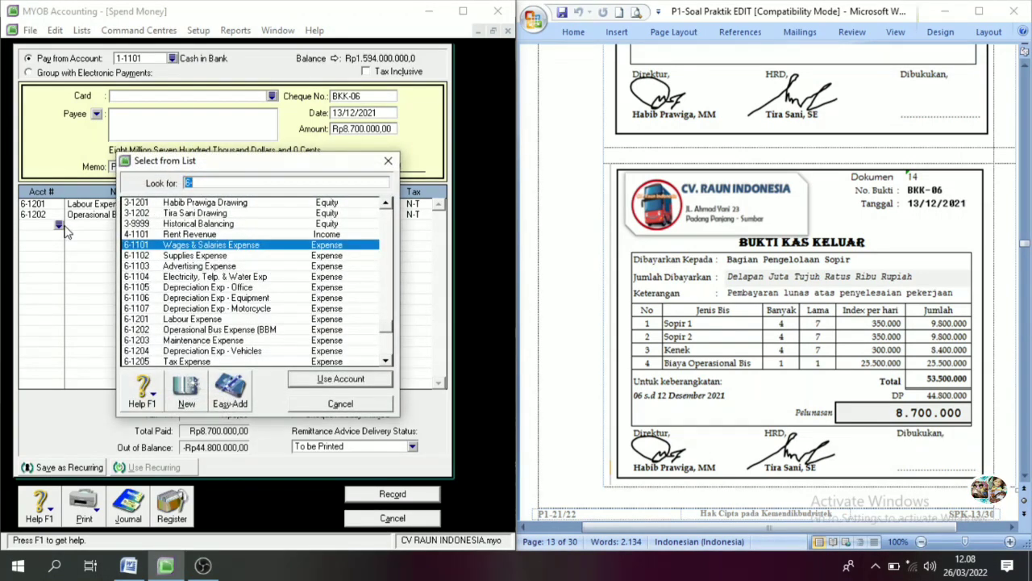
pyautogui.scroll(6, 202, 278)
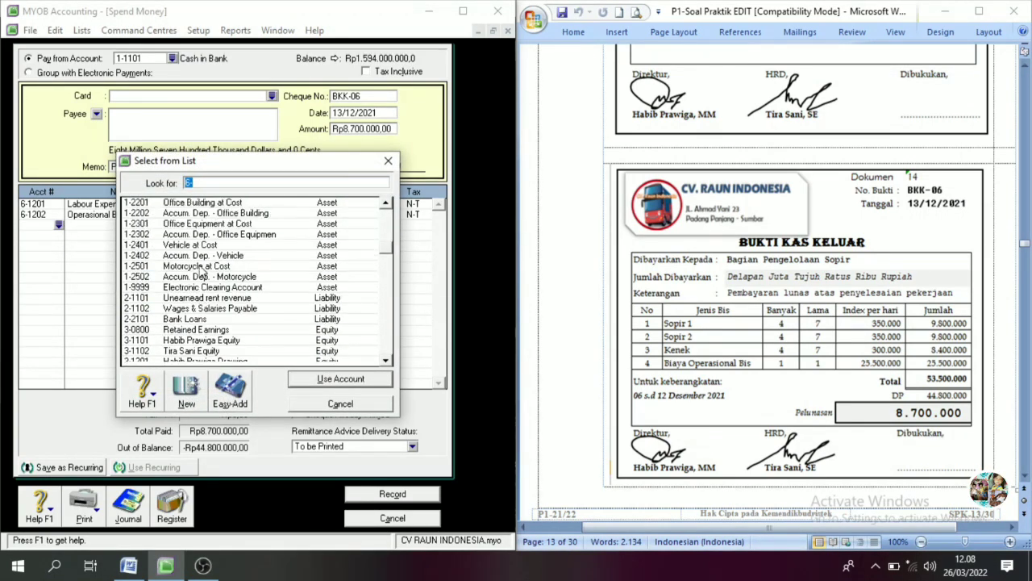
pyautogui.click(208, 203)
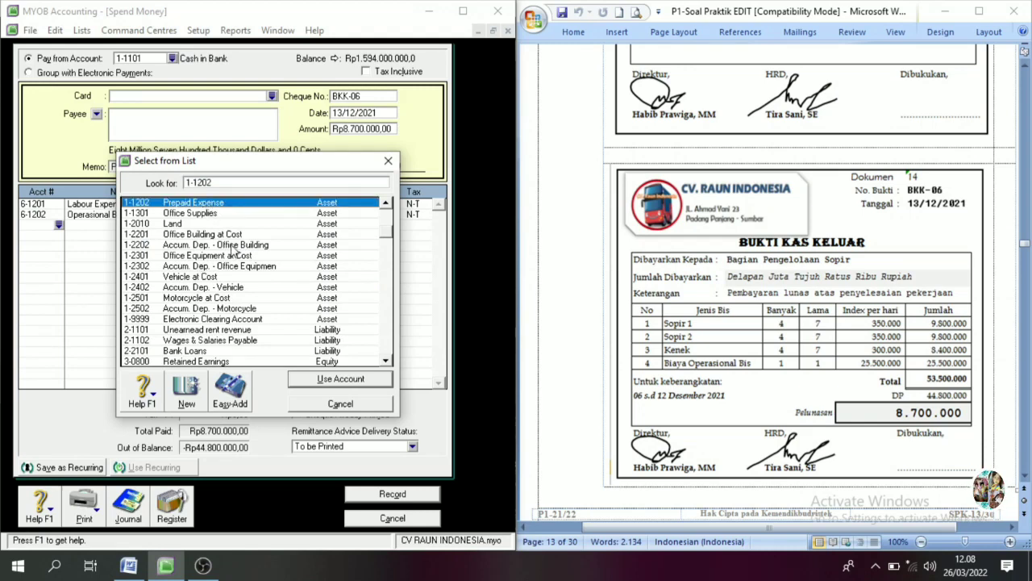
pyautogui.click(343, 379)
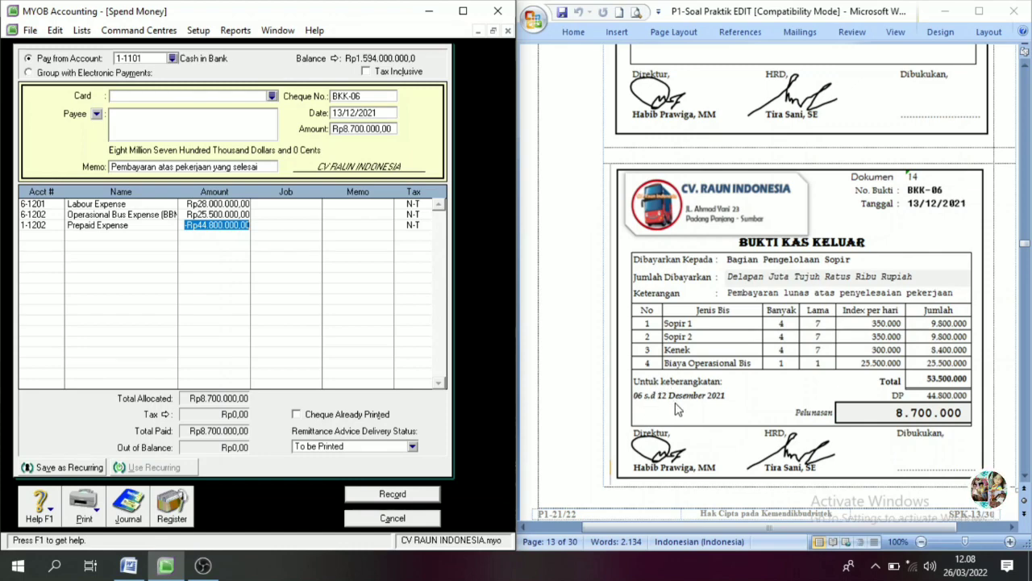
# Step: Go back through the earlier vouchers in the Word document to examine document 05, BKM-02, and its deposit payment
pyautogui.scroll(15, 820, 395)
pyautogui.scroll(20, 831, 372)
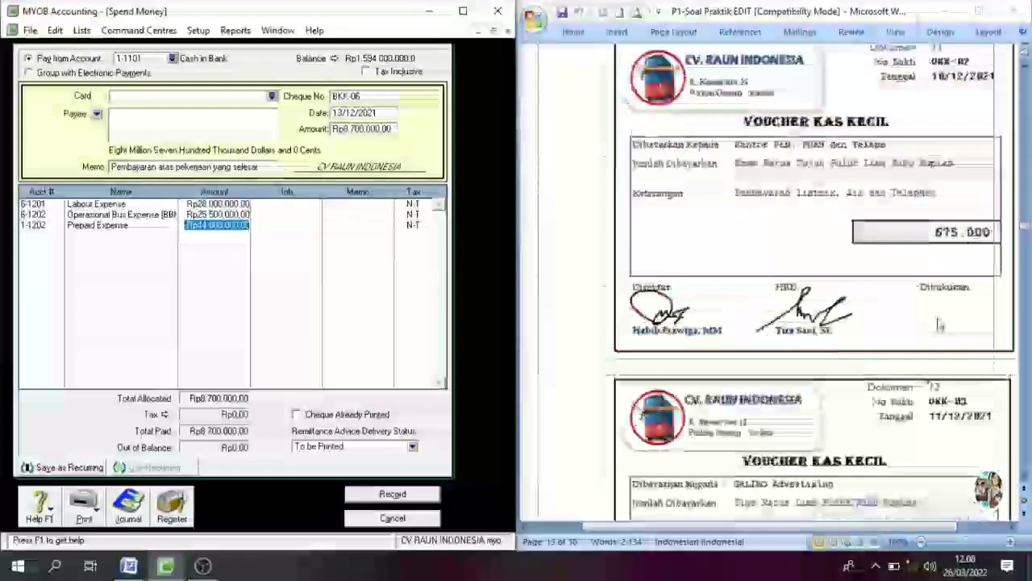
pyautogui.click(954, 292)
pyautogui.scroll(20, 951, 290)
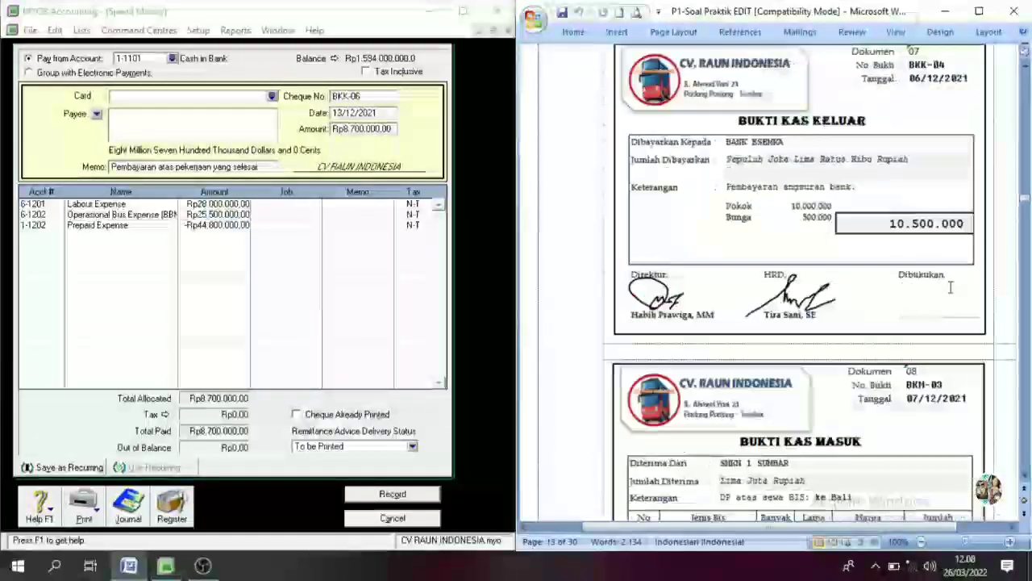
pyautogui.scroll(4, 946, 289)
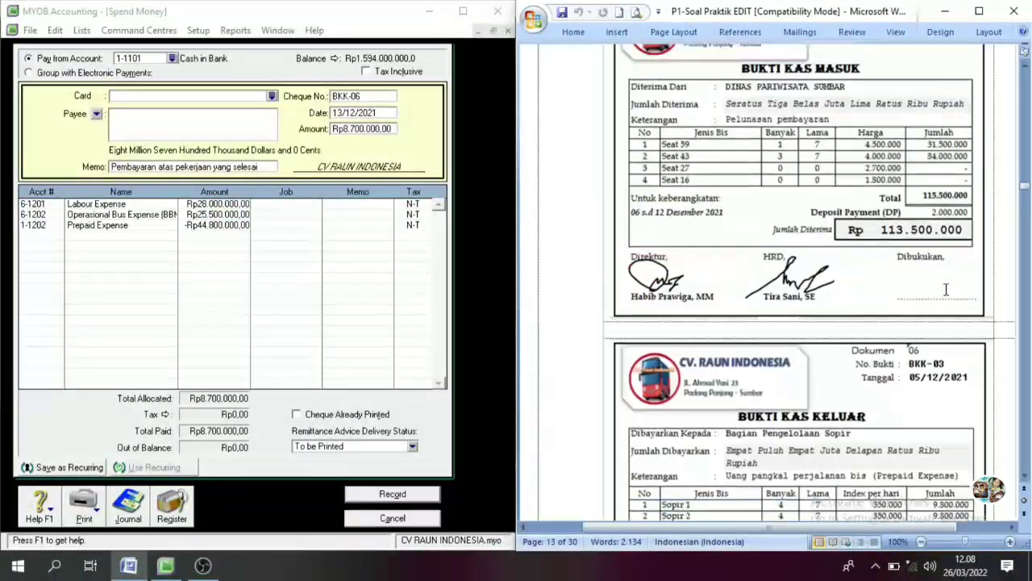
pyautogui.scroll(4, 950, 291)
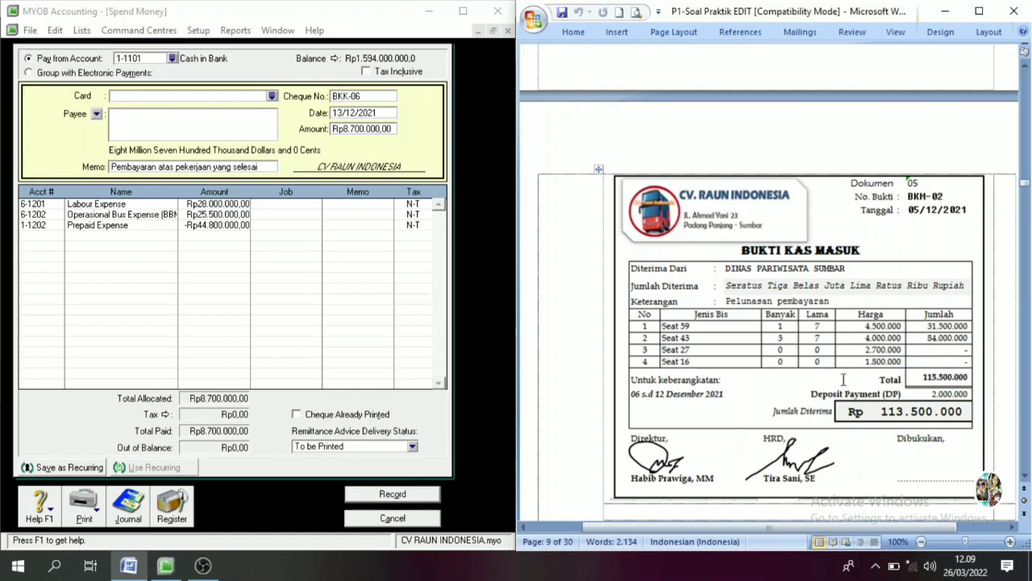
pyautogui.click(925, 392)
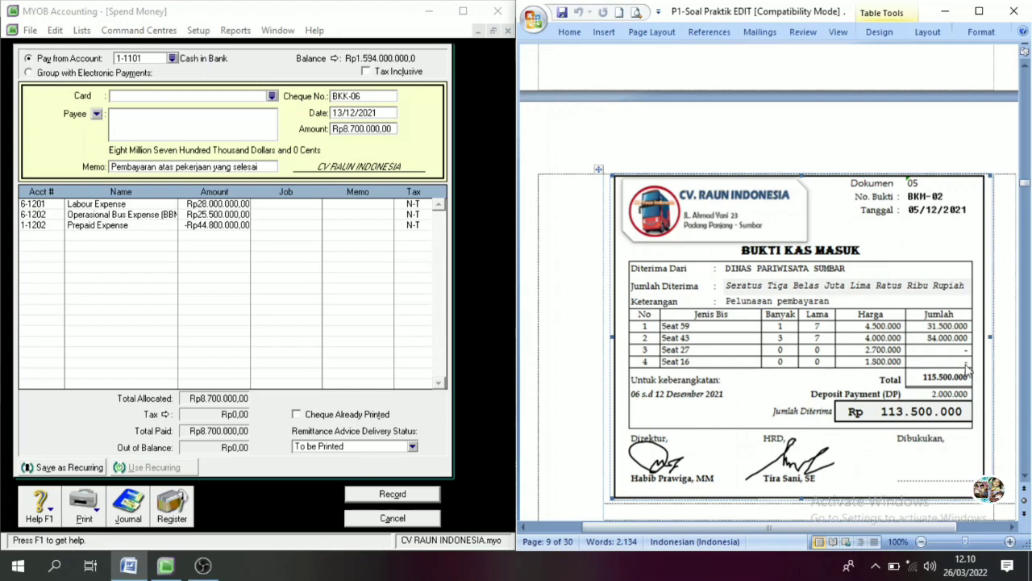
# Step: Find document 14, BKK-06, in the Word document and examine its date, departure period and settlement amount
pyautogui.click(1029, 387)
pyautogui.click(1029, 388)
pyautogui.click(1029, 387)
pyautogui.click(1029, 387)
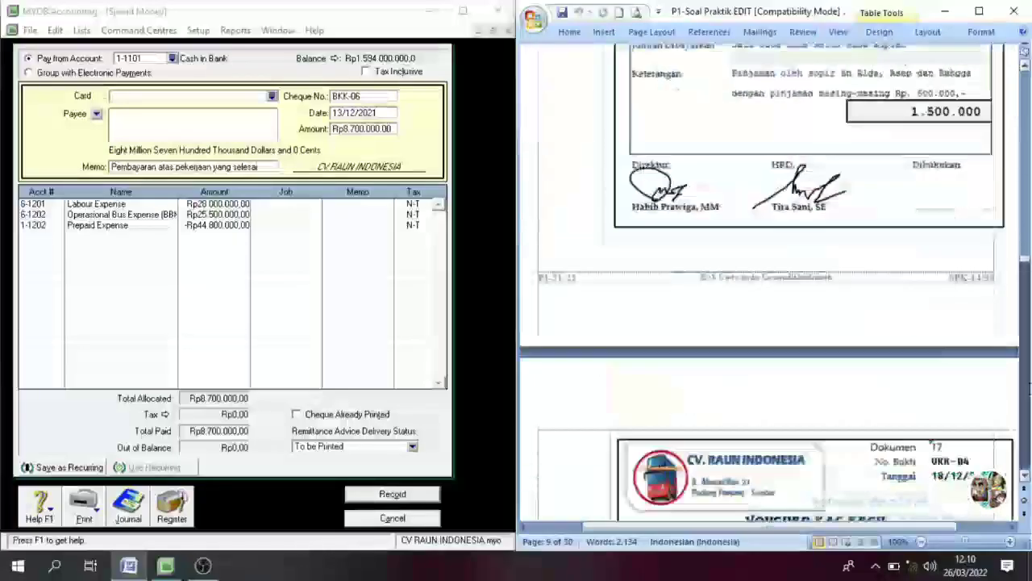
pyautogui.click(1029, 388)
pyautogui.click(1029, 387)
pyautogui.click(1029, 387)
pyautogui.click(1029, 387)
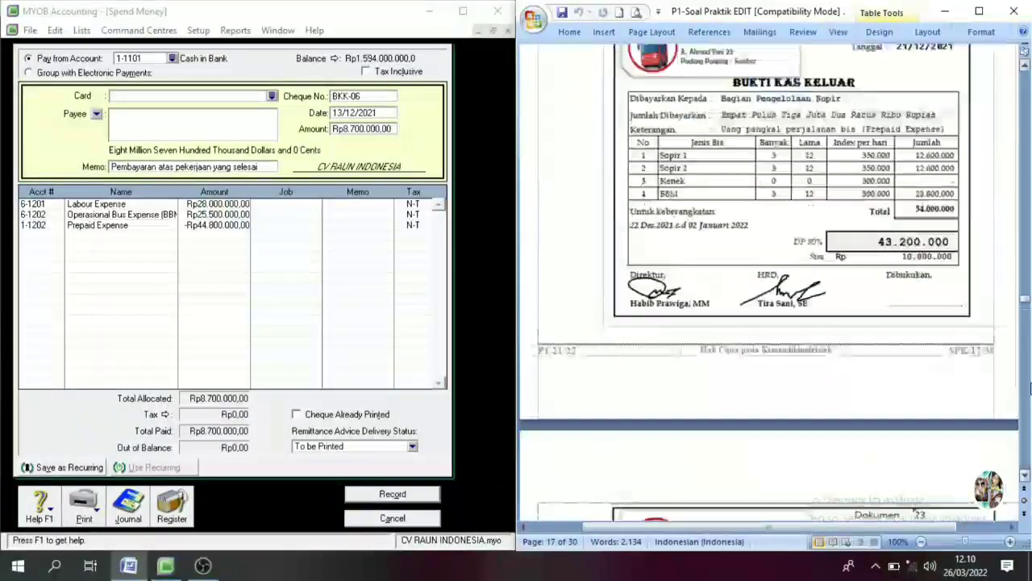
pyautogui.scroll(8, 1008, 221)
pyautogui.scroll(10, 995, 228)
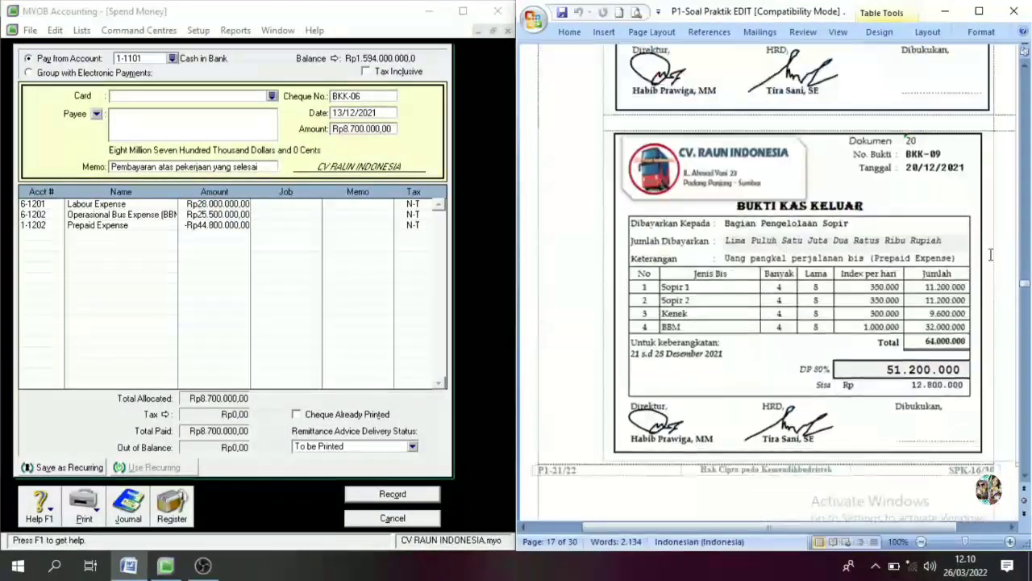
pyautogui.scroll(3, 981, 274)
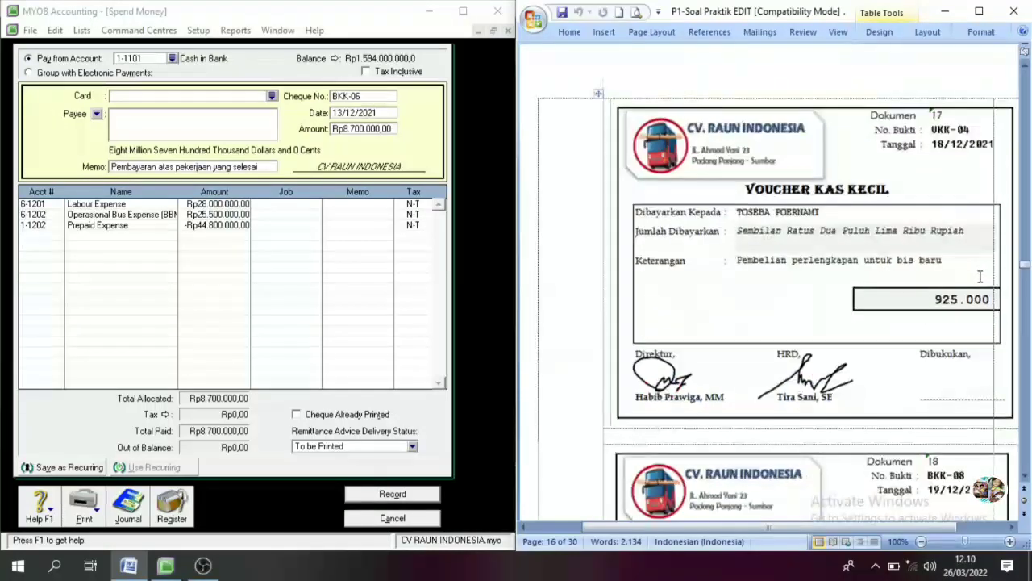
pyautogui.scroll(8, 979, 276)
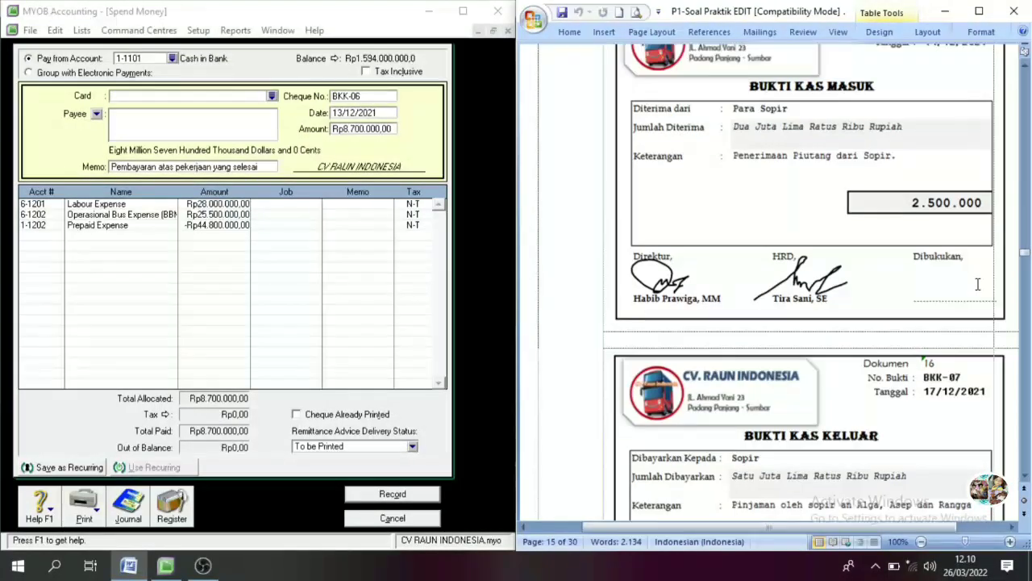
pyautogui.scroll(5, 977, 284)
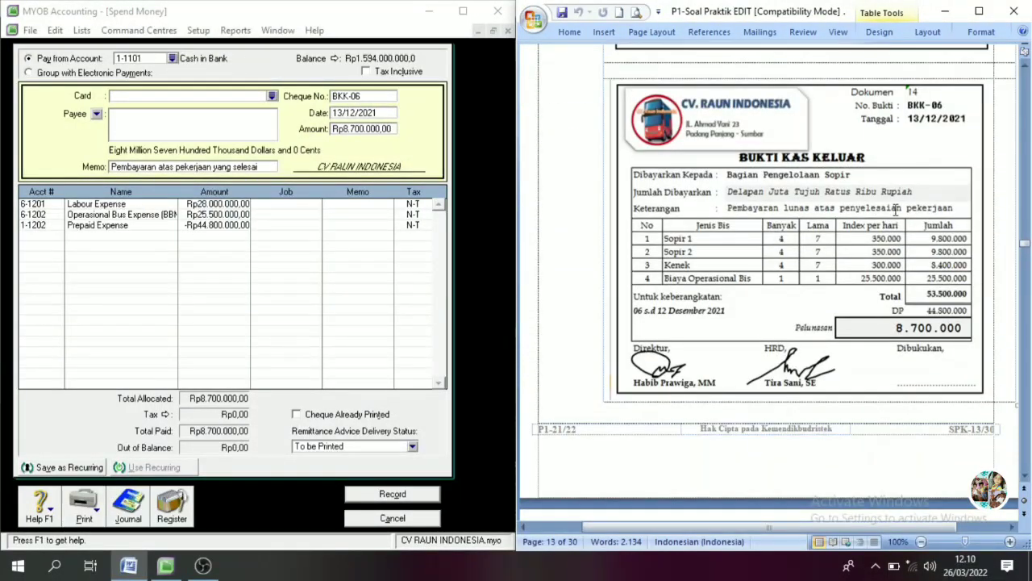
pyautogui.scroll(1, 860, 300)
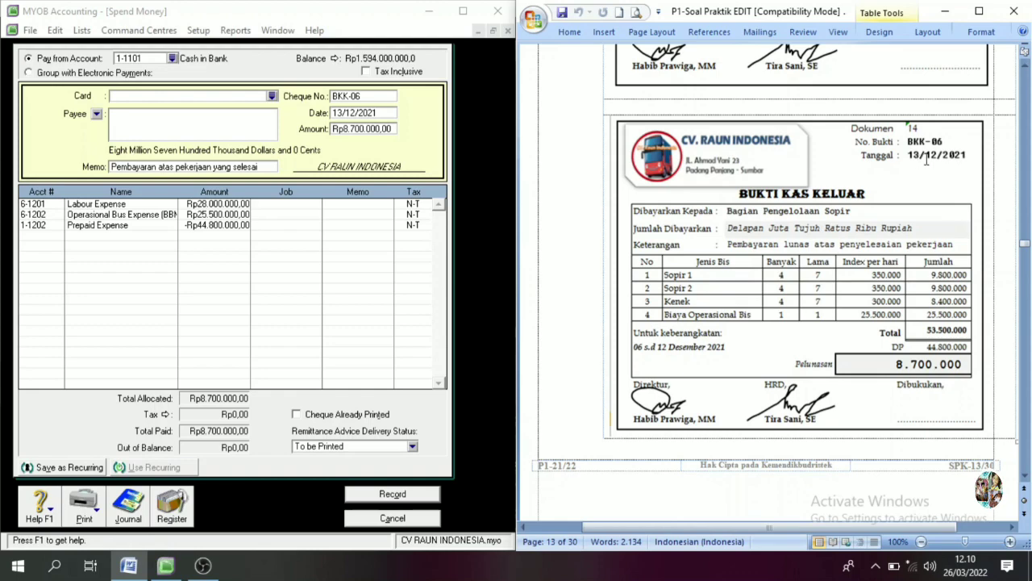
# Step: Go back to document 05, BKM-02, and compare its departure period and total rental amount with BKK-06
pyautogui.click(1028, 128)
pyautogui.scroll(-15, 964, 170)
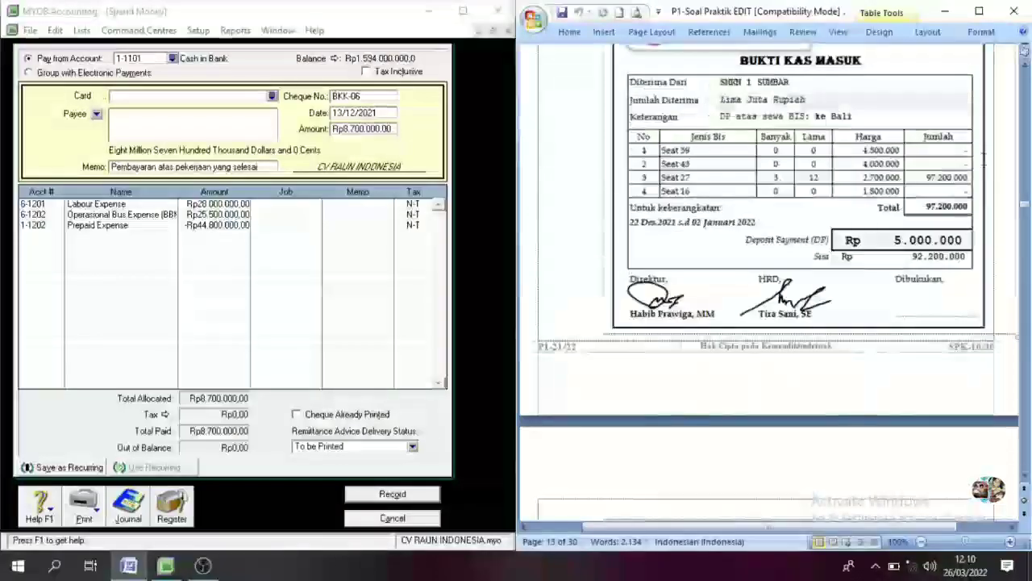
pyautogui.scroll(20, 963, 170)
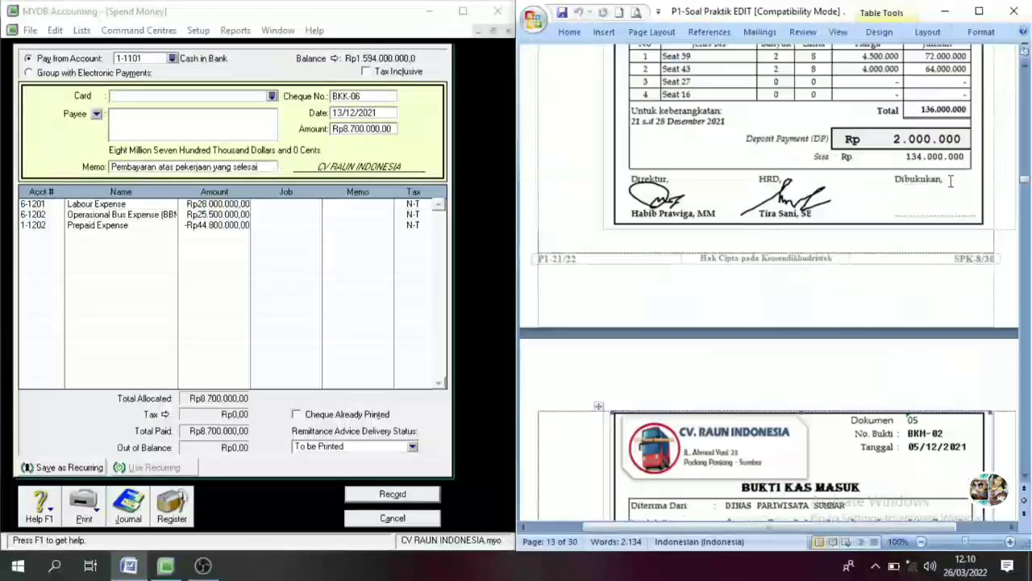
pyautogui.scroll(-10, 940, 179)
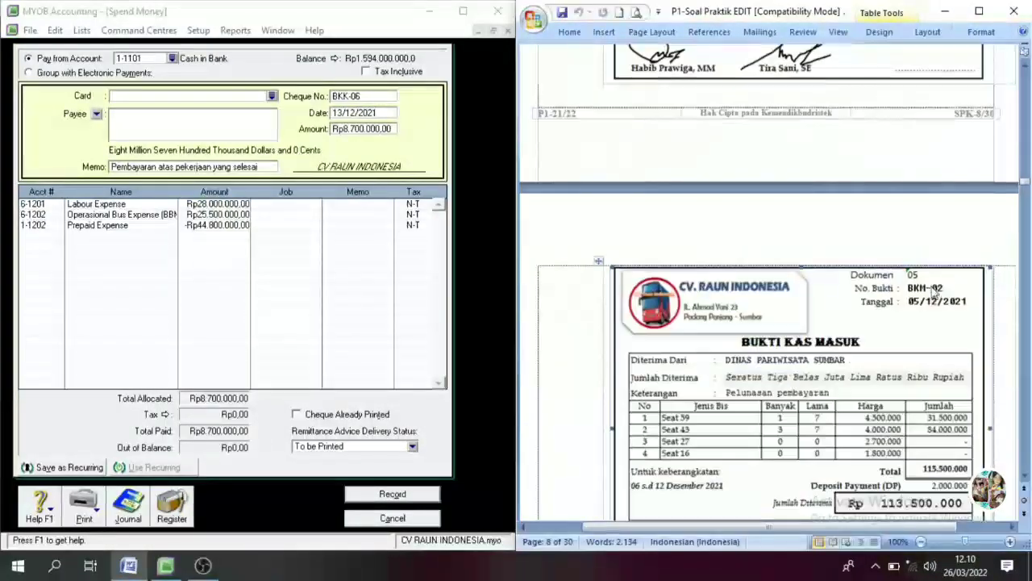
pyautogui.scroll(-1, 954, 459)
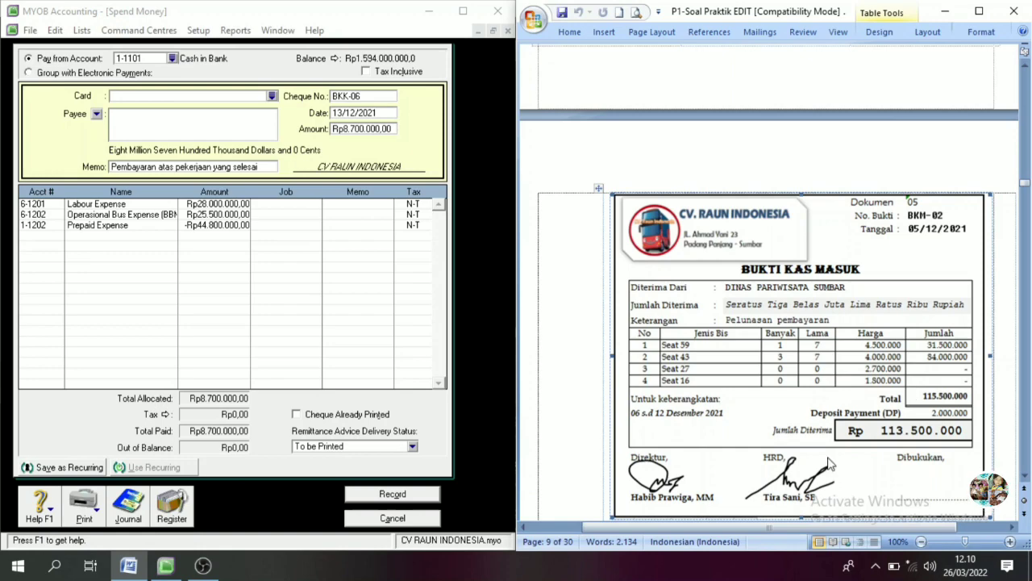
# Step: Record the 8.700.000 BKK-06 payment in MYOB and close the Spend Money form
pyautogui.click(1027, 390)
pyautogui.click(1026, 390)
pyautogui.click(1026, 390)
pyautogui.click(1026, 389)
pyautogui.click(1026, 389)
pyautogui.click(1027, 389)
pyautogui.click(1027, 389)
pyautogui.click(1027, 389)
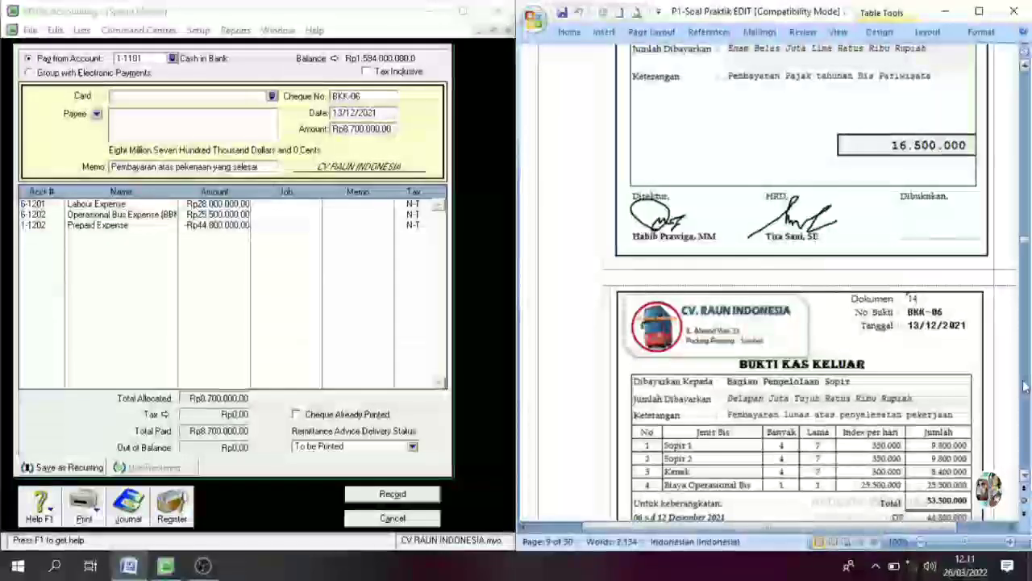
pyautogui.scroll(-4, 856, 412)
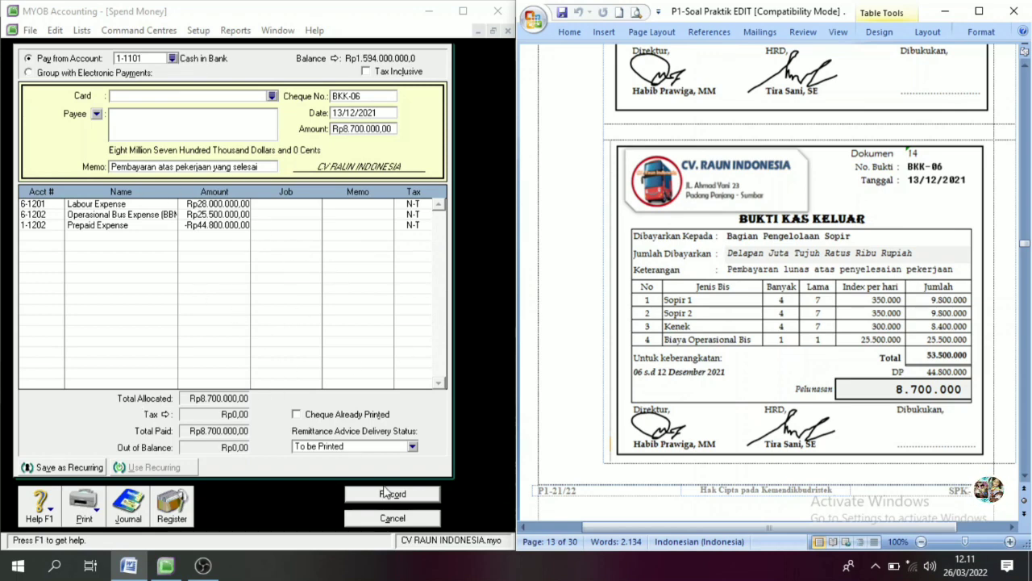
pyautogui.click(408, 496)
pyautogui.click(419, 519)
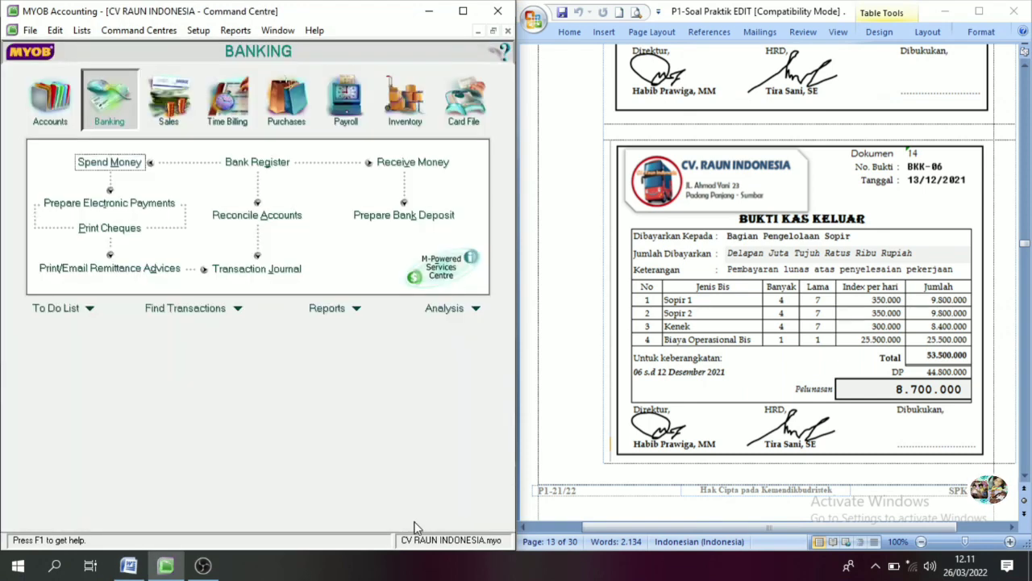
# Step: Start a general journal entry numbered BKK-06, dated 13/12/2021, with the memo Pendapatan Sewa
pyautogui.click(50, 113)
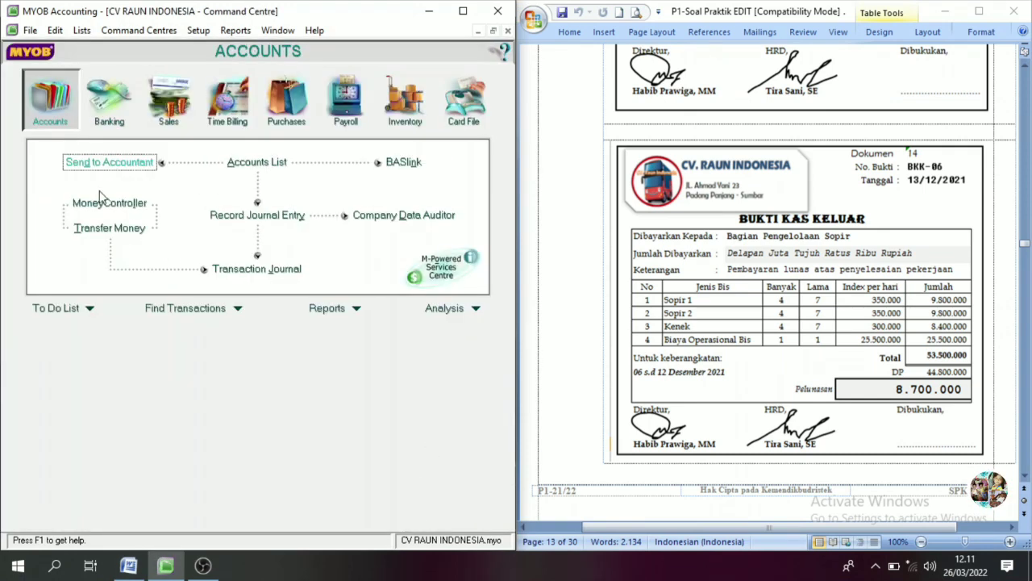
pyautogui.click(259, 216)
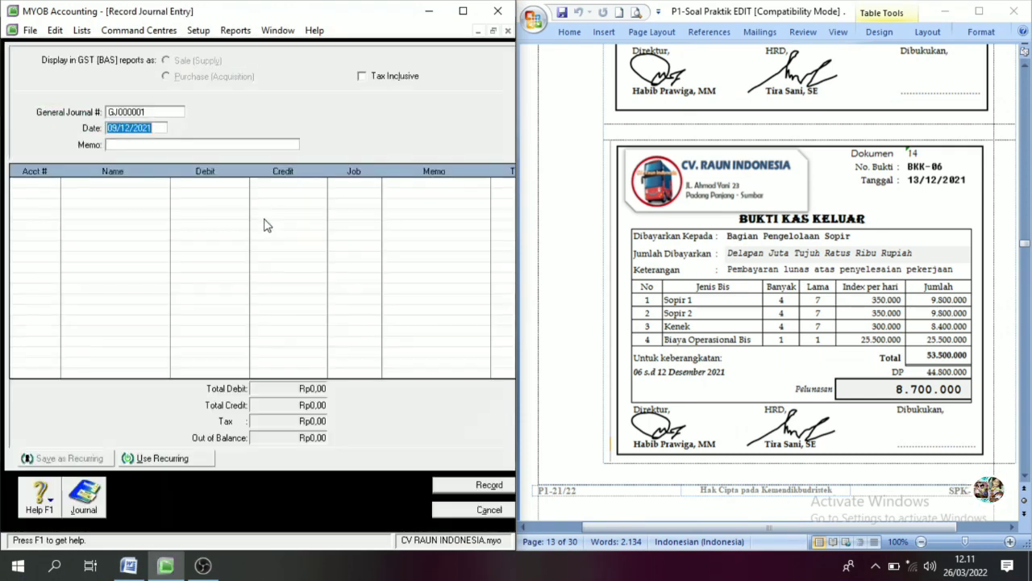
pyautogui.click(150, 113)
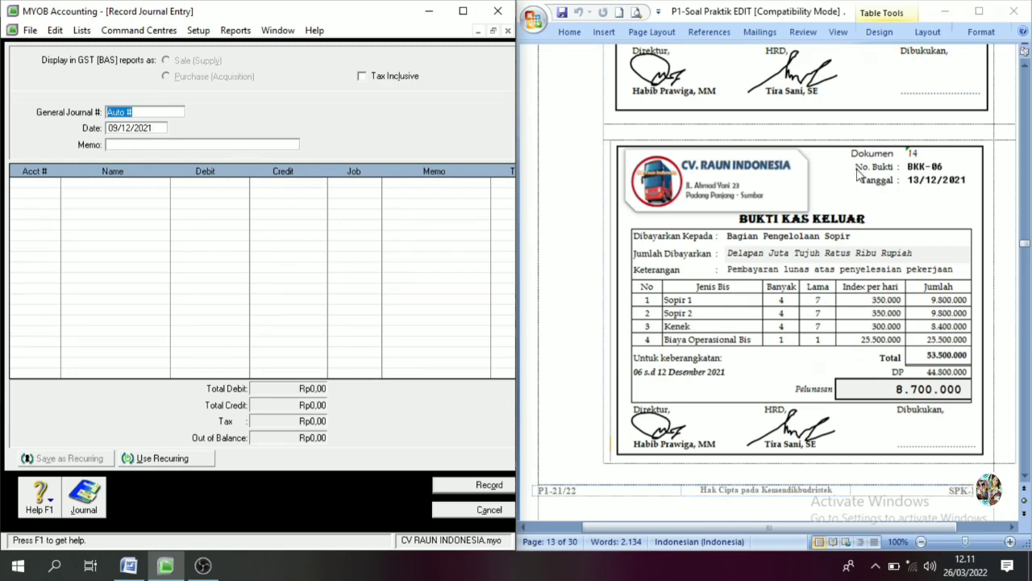
pyautogui.write('BKK-06')
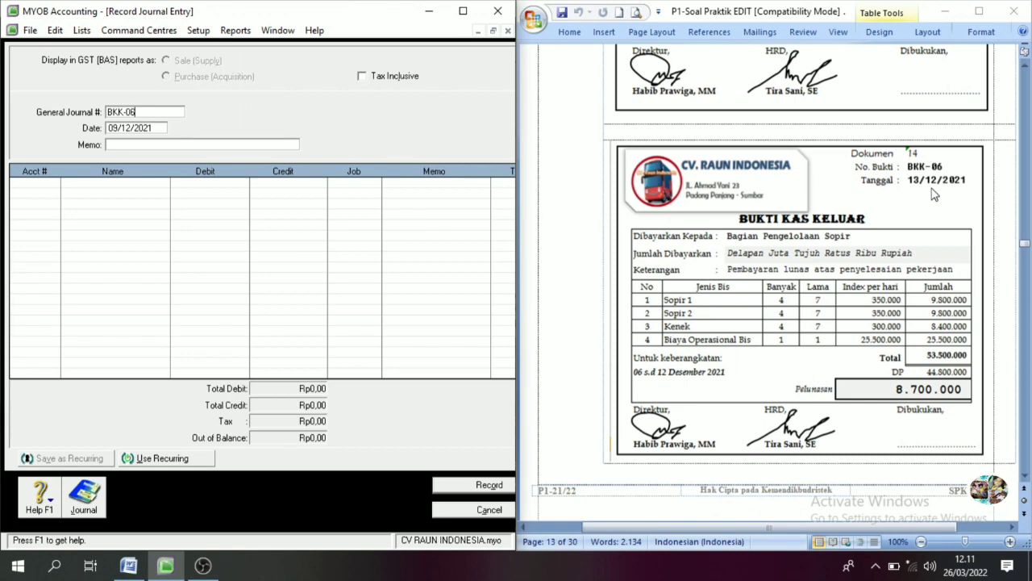
pyautogui.press('Tab')
pyautogui.write('1')
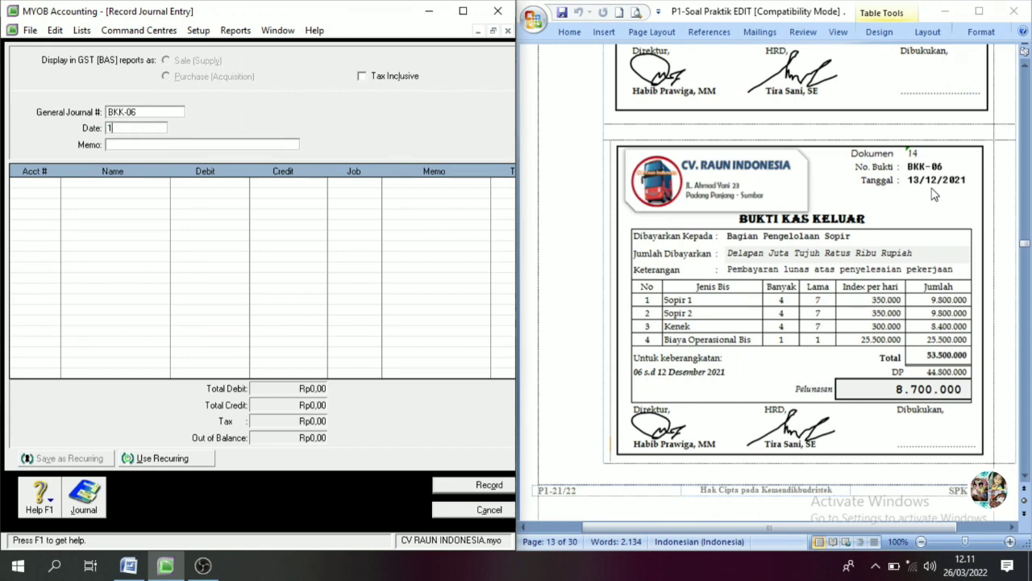
pyautogui.write('3/12/2021')
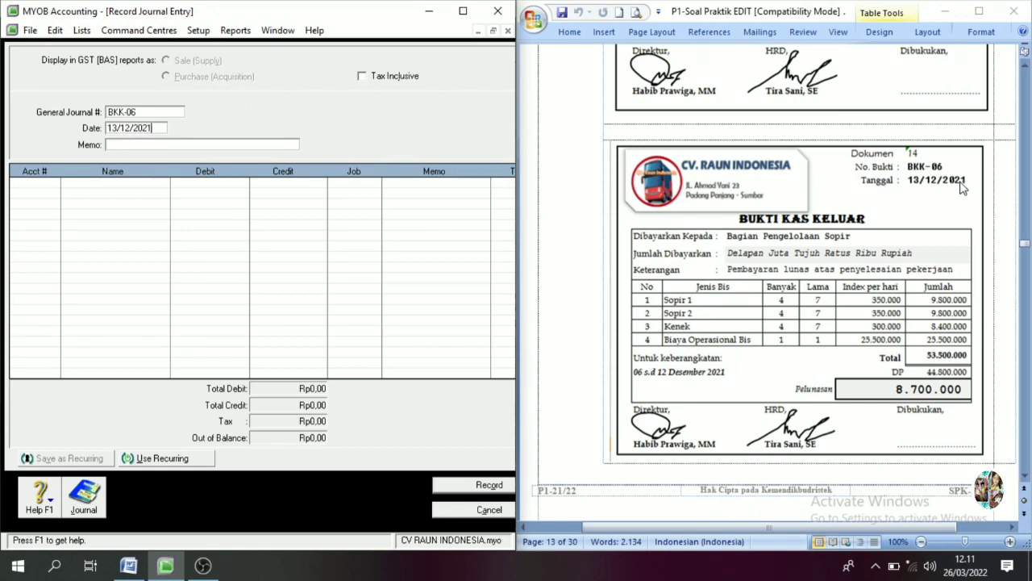
pyautogui.press('Tab')
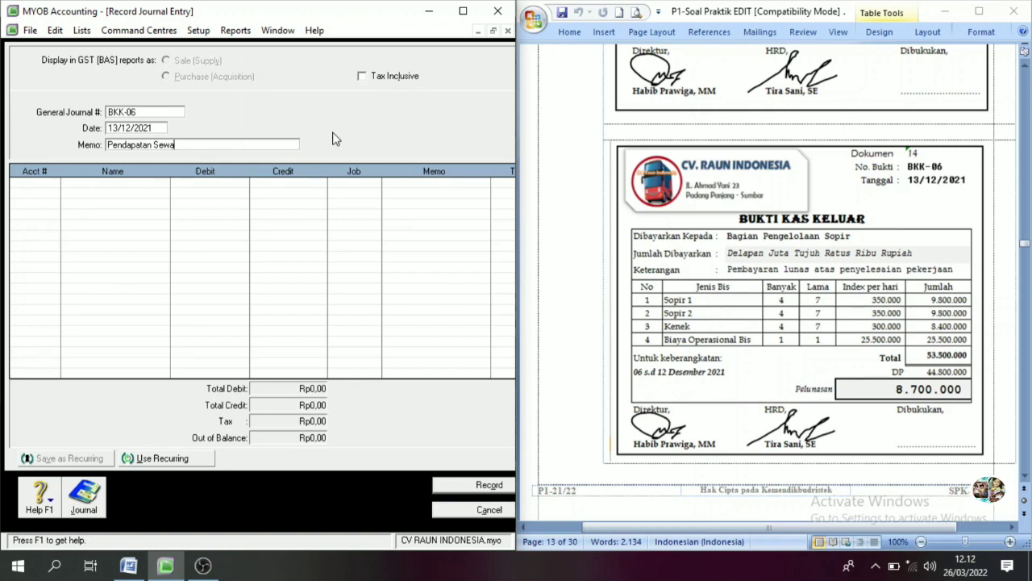
# Step: Assign account 2-1101 Unearnead rent revenue to the first journal line, accepting its use as the linked payable account
pyautogui.click(55, 185)
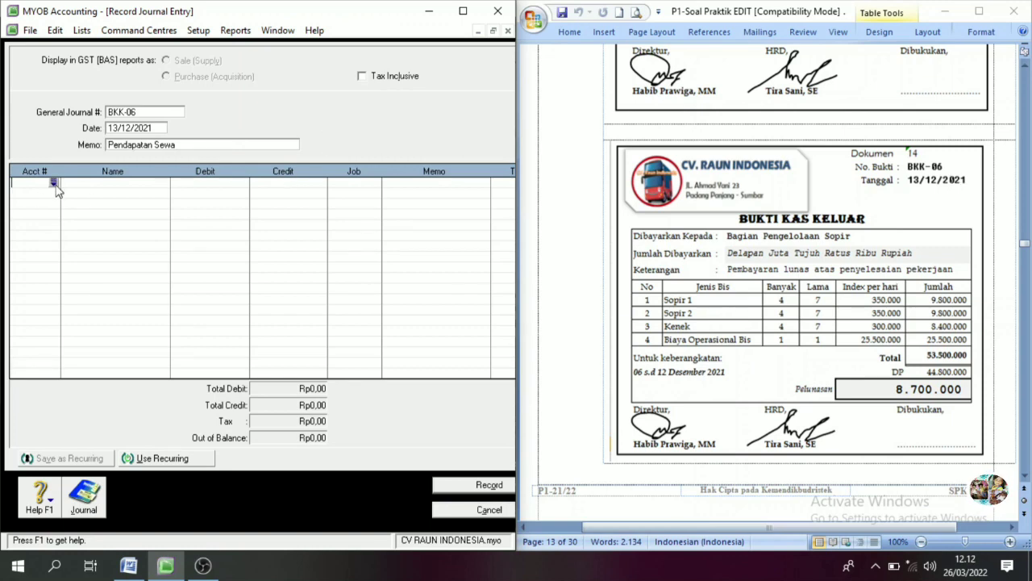
pyautogui.click(53, 183)
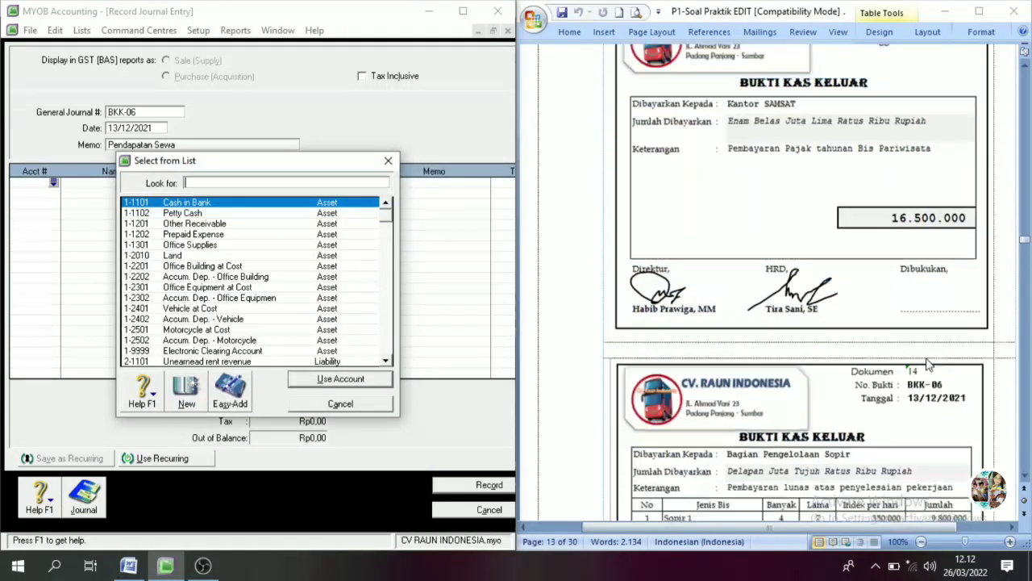
pyautogui.scroll(10, 787, 337)
pyautogui.scroll(15, 1026, 142)
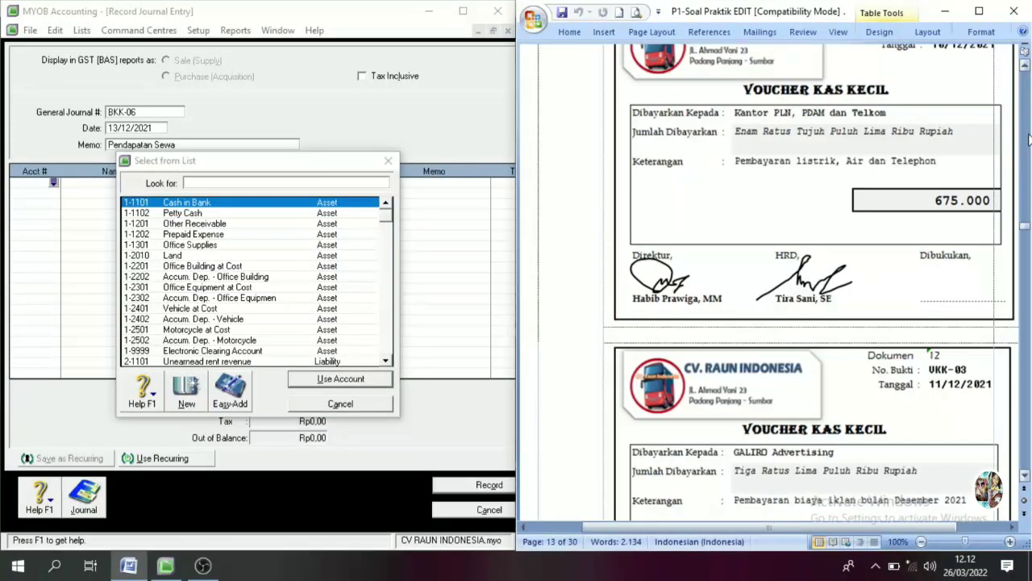
pyautogui.scroll(5, 1026, 134)
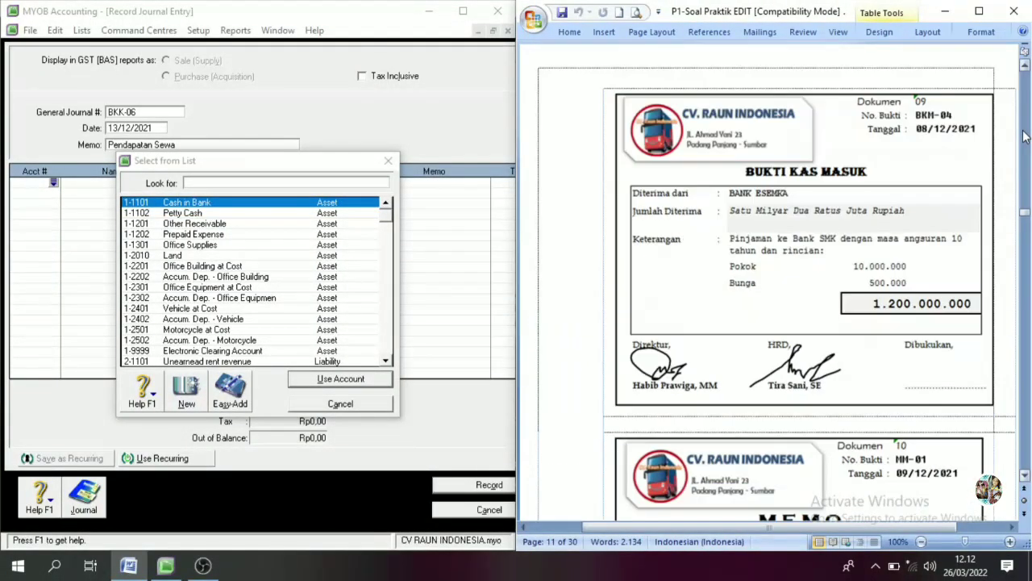
pyautogui.scroll(15, 1024, 137)
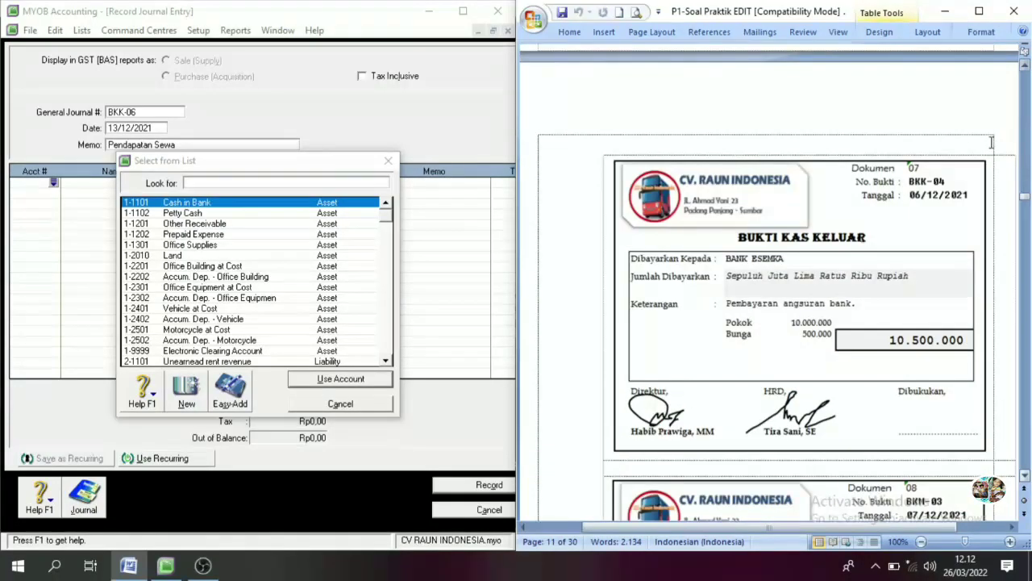
pyautogui.scroll(5, 850, 211)
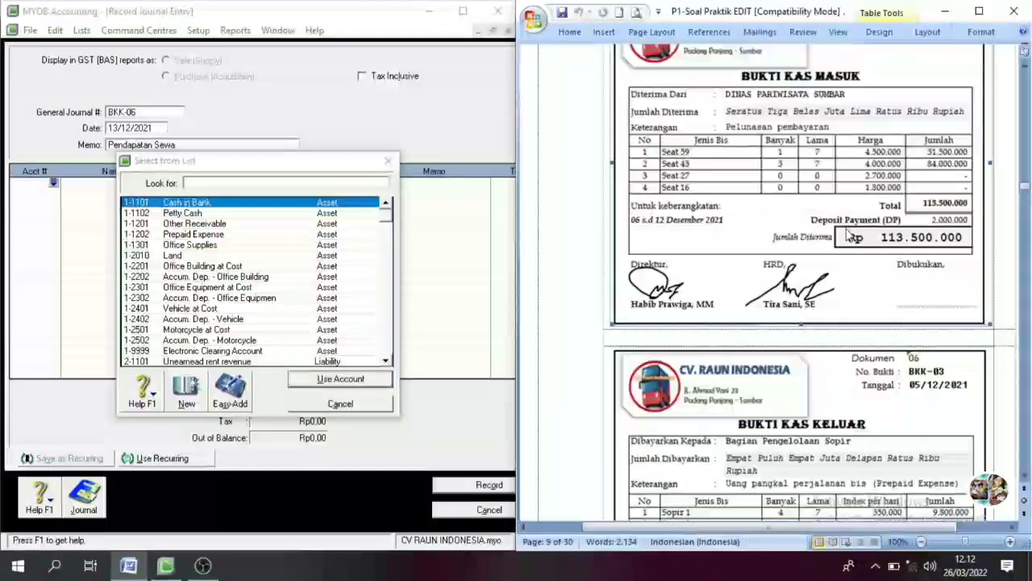
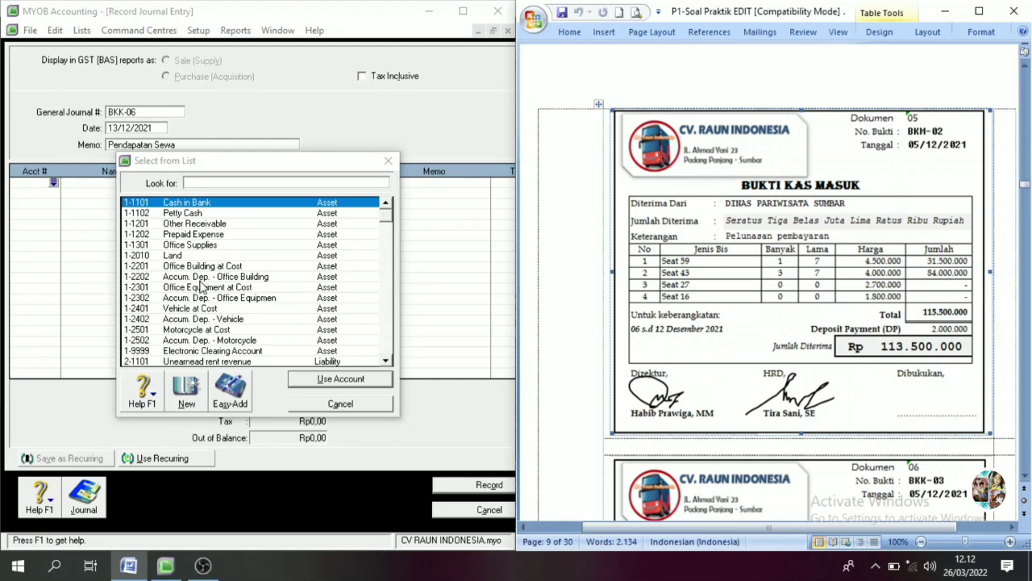
pyautogui.scroll(-2, 201, 294)
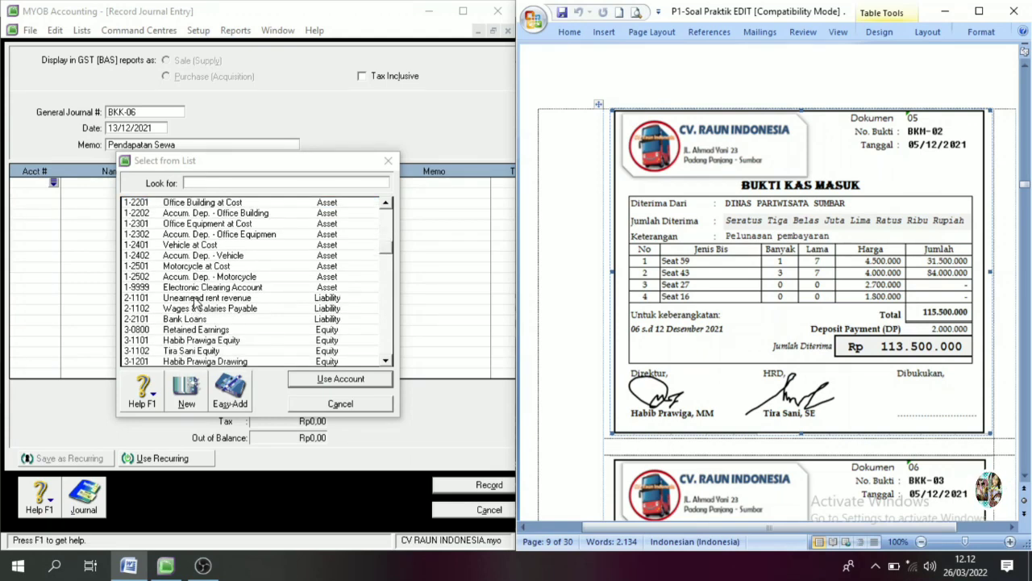
pyautogui.click(211, 309)
pyautogui.click(340, 379)
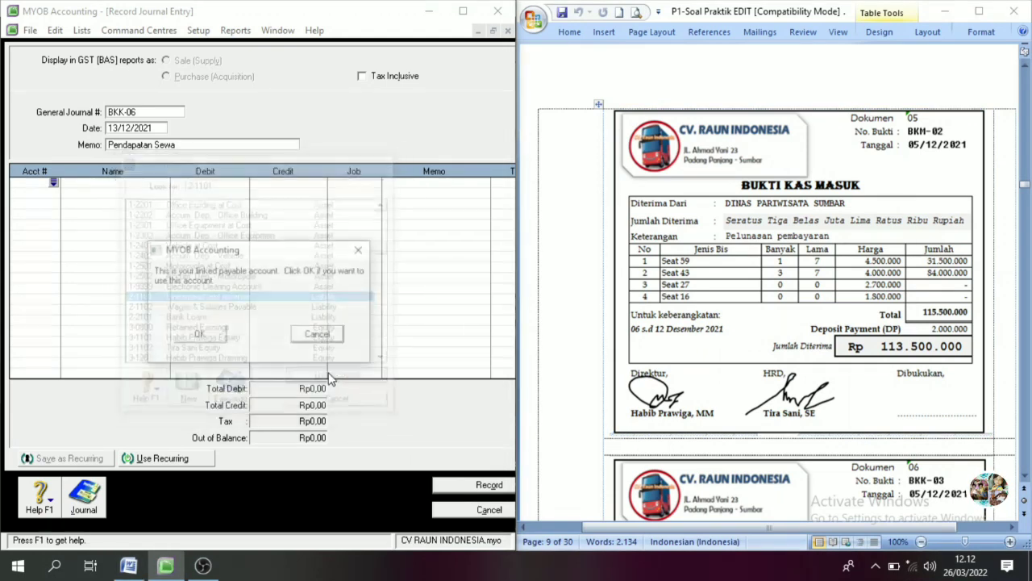
pyautogui.click(212, 337)
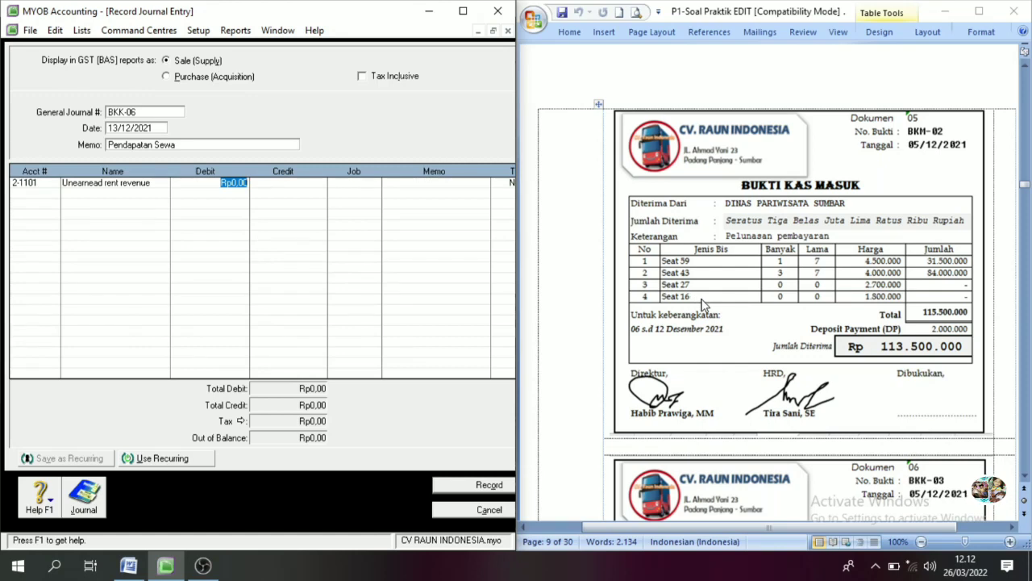
# Step: Enter 115.500.000, the rental total from BKM-02, as the debit on the 2-1101 line
pyautogui.write('1155000000')
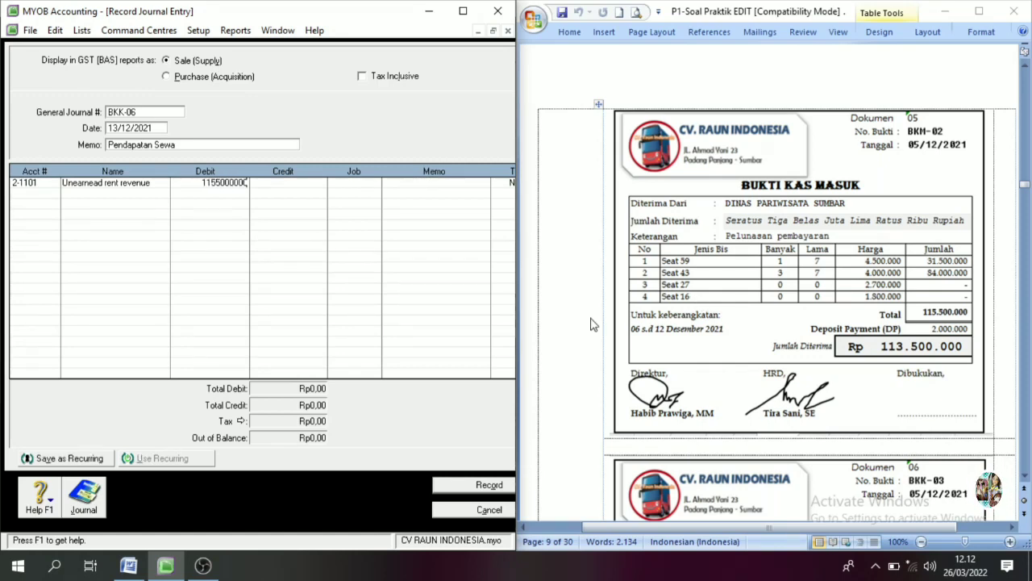
pyautogui.press('Tab')
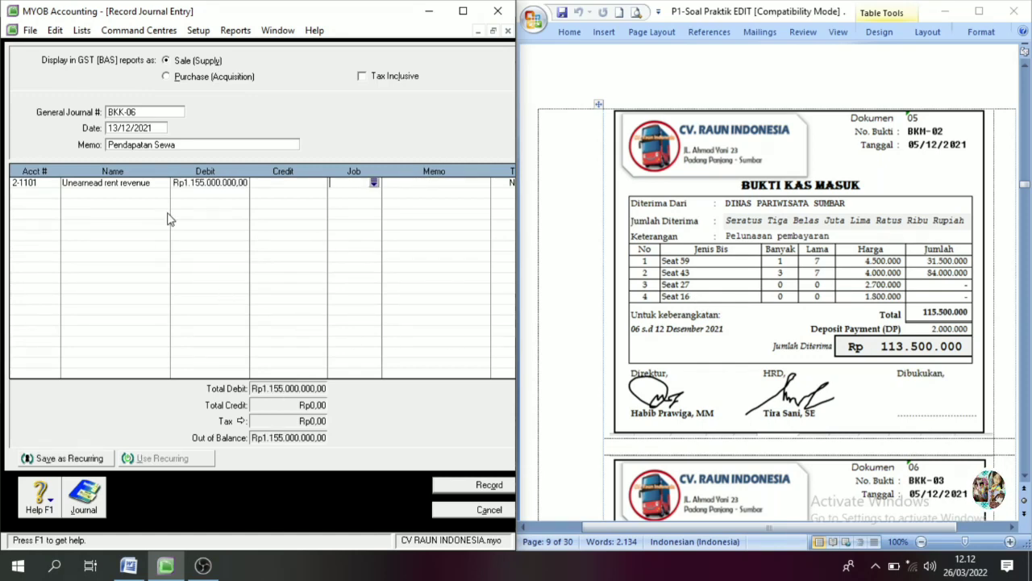
pyautogui.click(208, 184)
pyautogui.write('1')
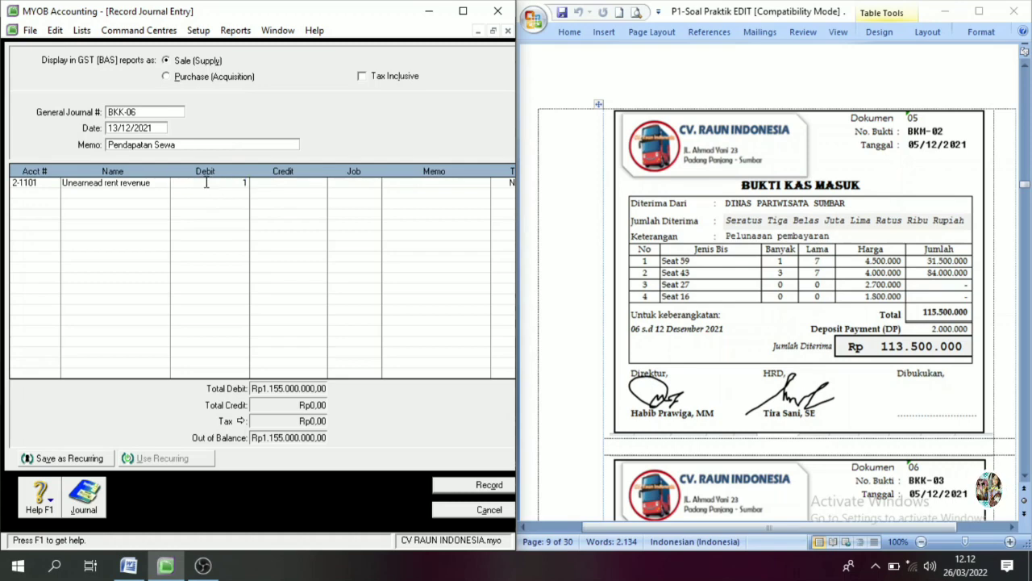
pyautogui.write('1550000')
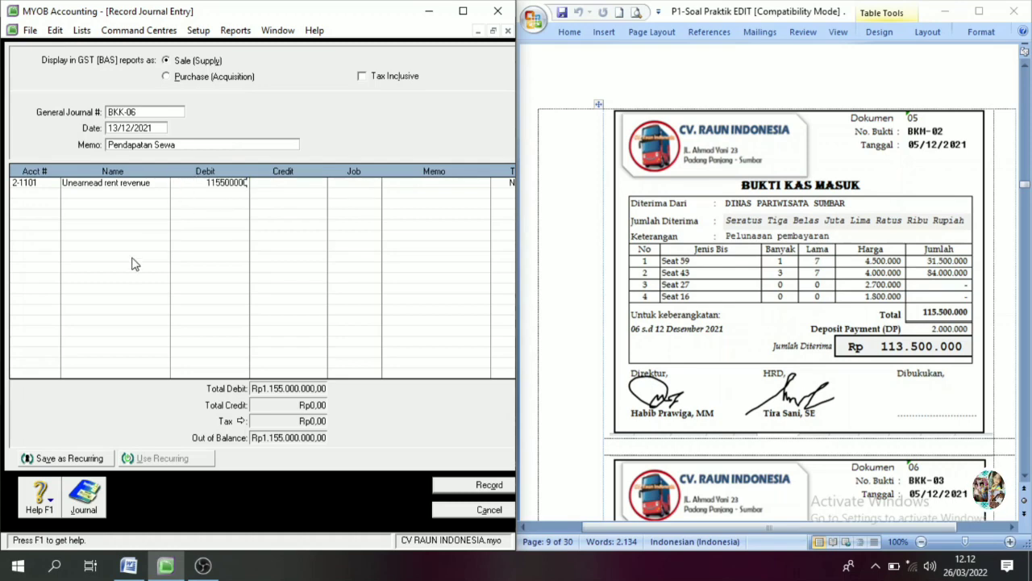
# Step: Credit 115.500.000 to 4-1101 Rent Revenue on the second line, then record the BKK-06 journal entry and close the form
pyautogui.press('Tab')
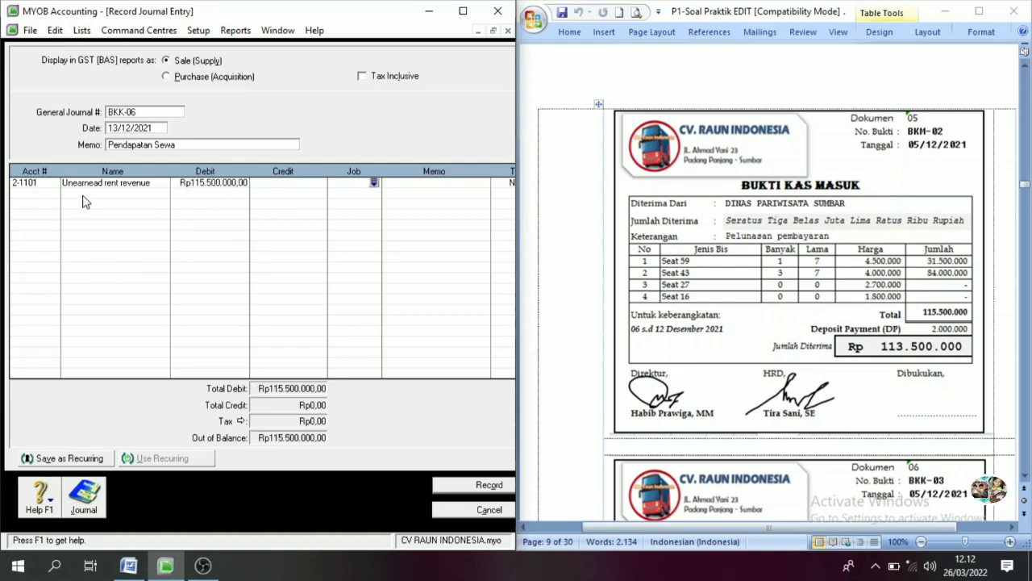
pyautogui.click(48, 193)
pyautogui.click(52, 195)
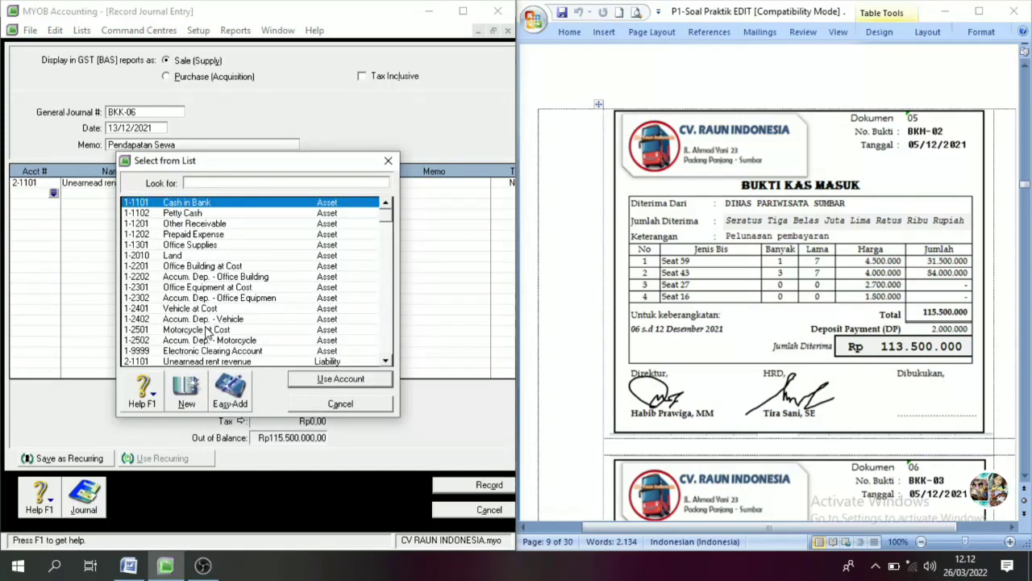
pyautogui.scroll(-3, 201, 338)
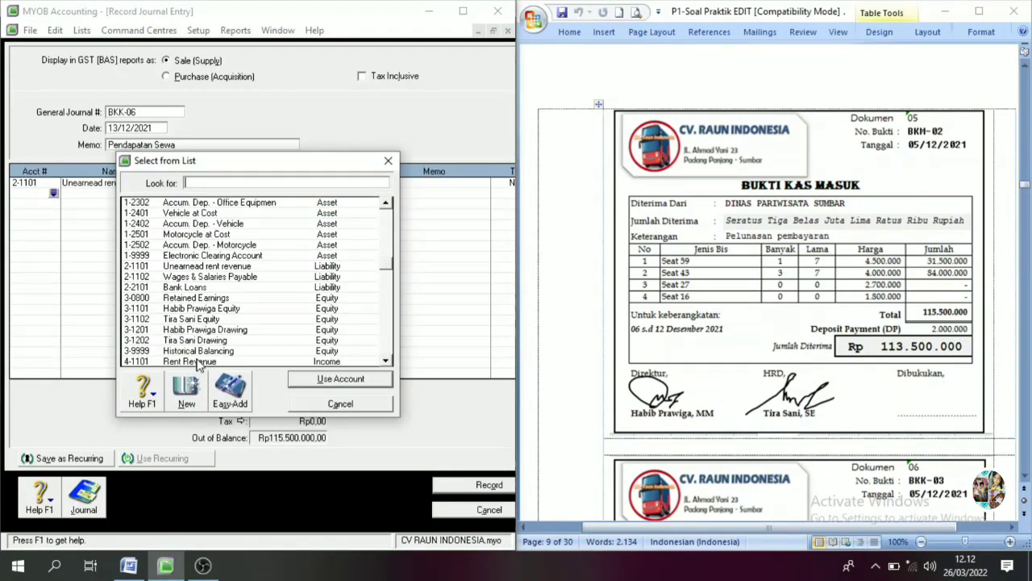
pyautogui.click(194, 361)
pyautogui.click(340, 379)
pyautogui.press('Tab')
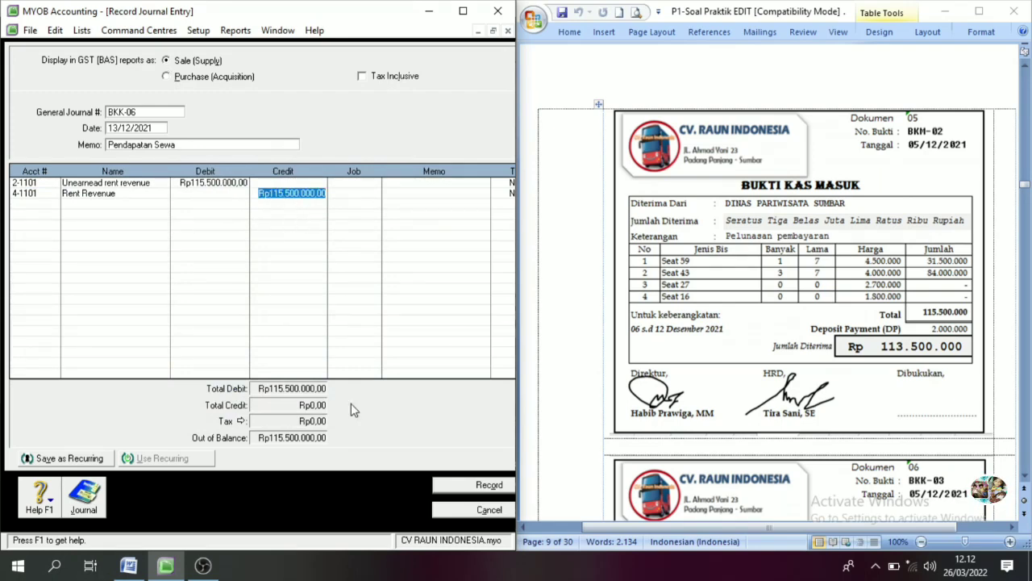
pyautogui.click(490, 488)
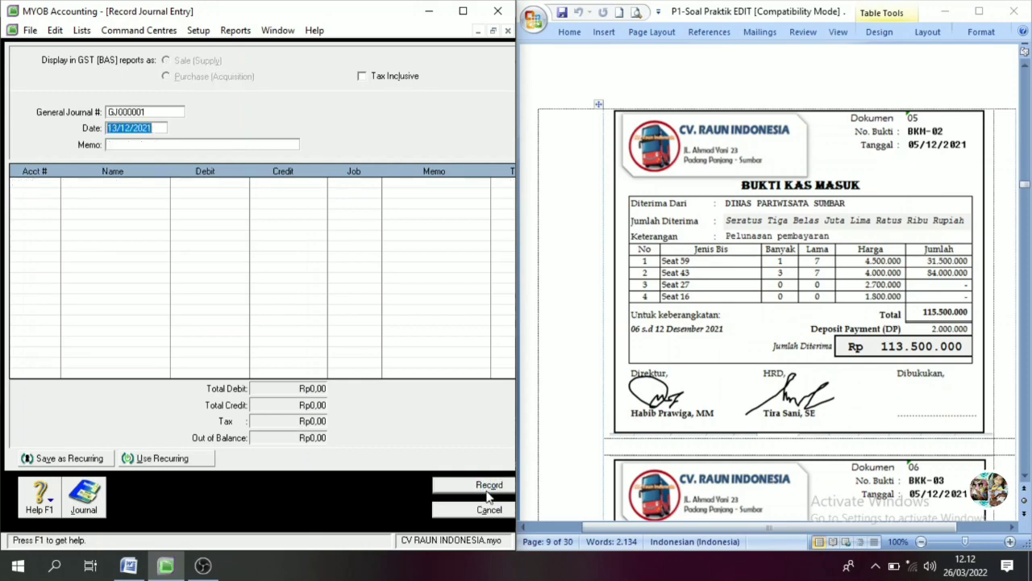
pyautogui.click(489, 510)
# Step: Look up the voucher following BKK-06 in the Word document, cash receipt BKM-05
pyautogui.scroll(-4, 882, 329)
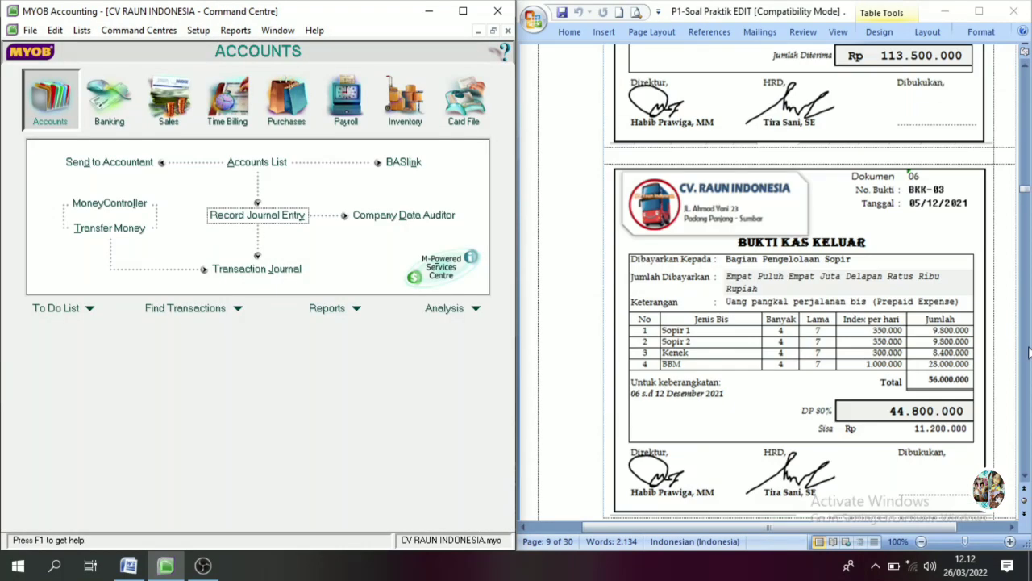
pyautogui.click(1029, 352)
pyautogui.click(1028, 363)
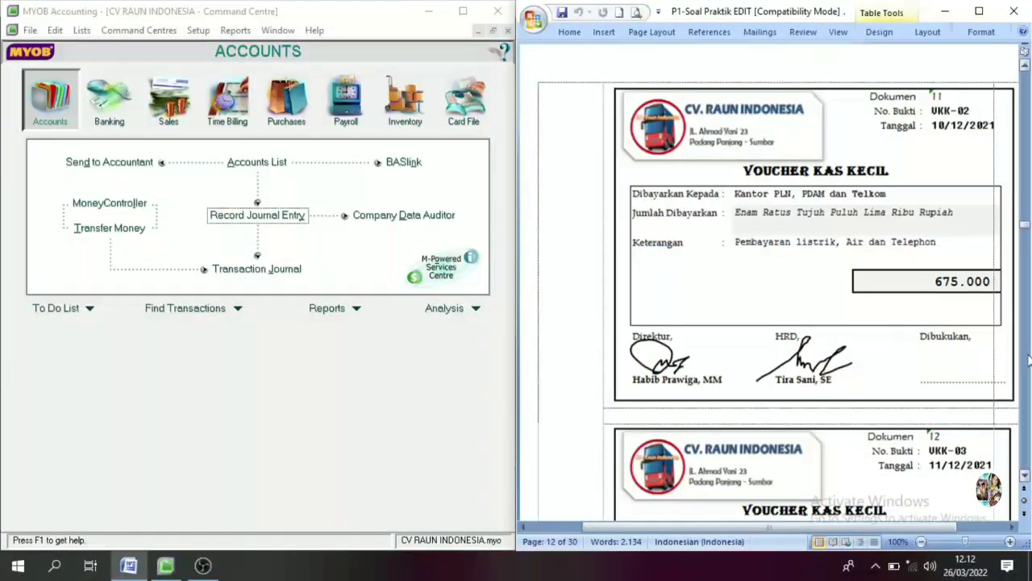
pyautogui.click(1028, 363)
pyautogui.scroll(-3, 1028, 363)
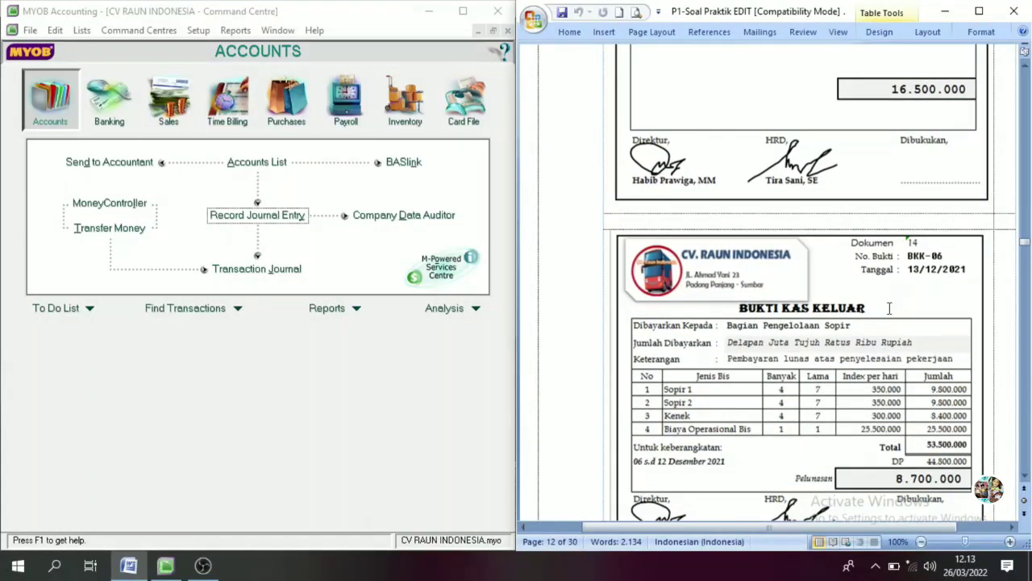
pyautogui.scroll(-4, 887, 310)
pyautogui.scroll(-5, 894, 312)
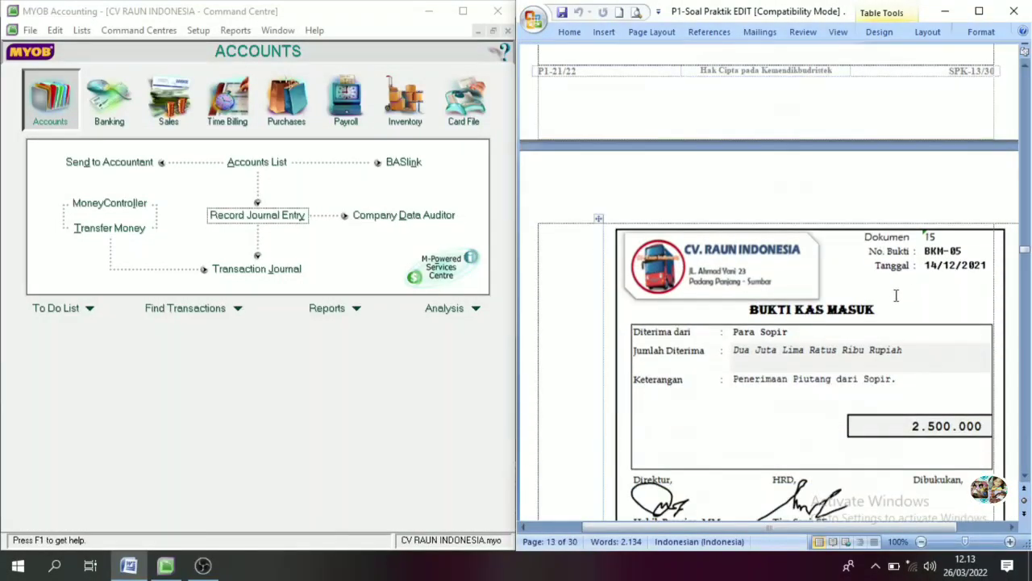
pyautogui.scroll(-3, 895, 295)
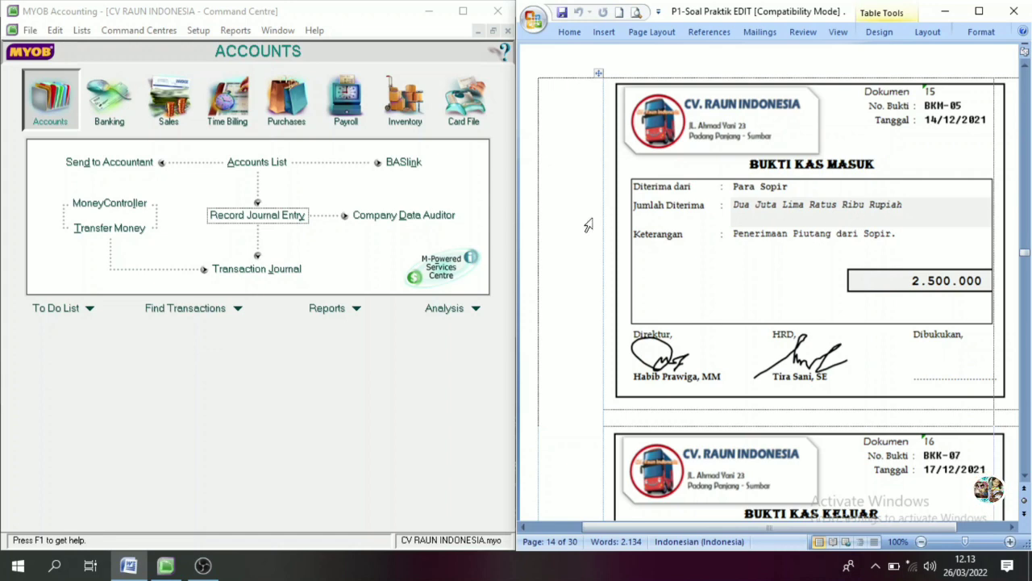
# Step: Start a Receive Money entry with ID BKM-05 dated 14/12/2021
pyautogui.click(110, 120)
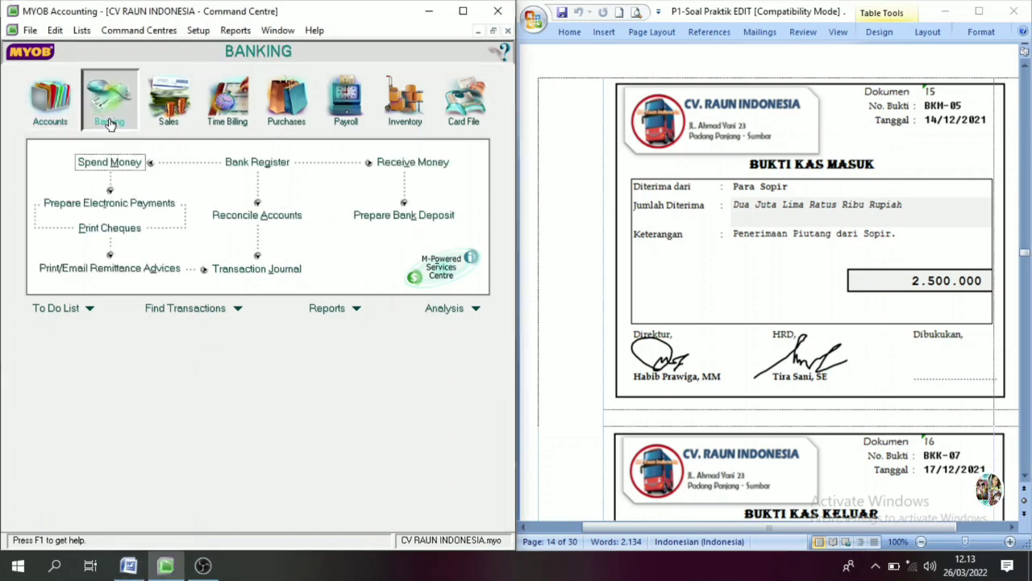
pyautogui.click(413, 163)
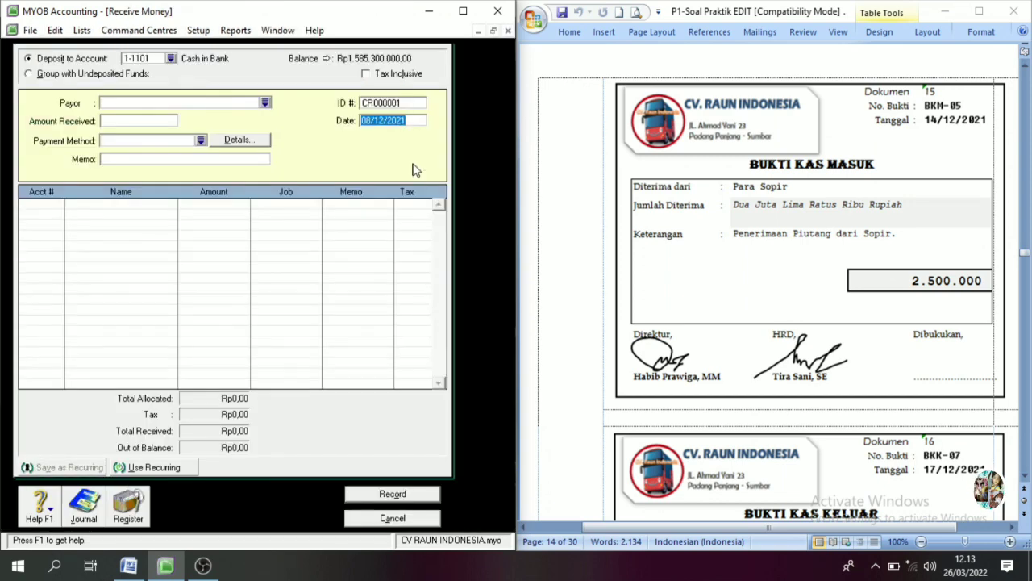
pyautogui.click(385, 103)
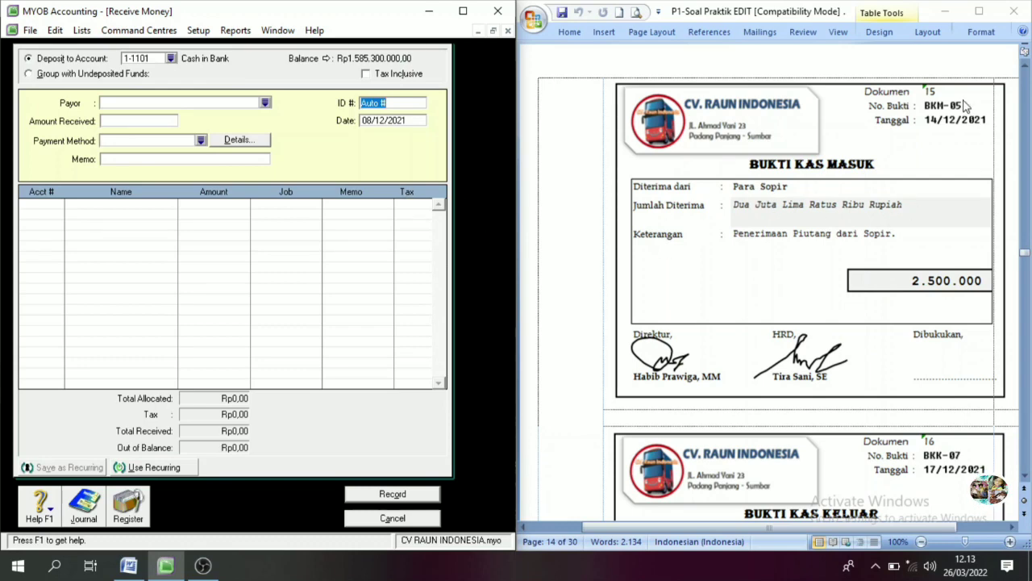
pyautogui.write('BKM-05')
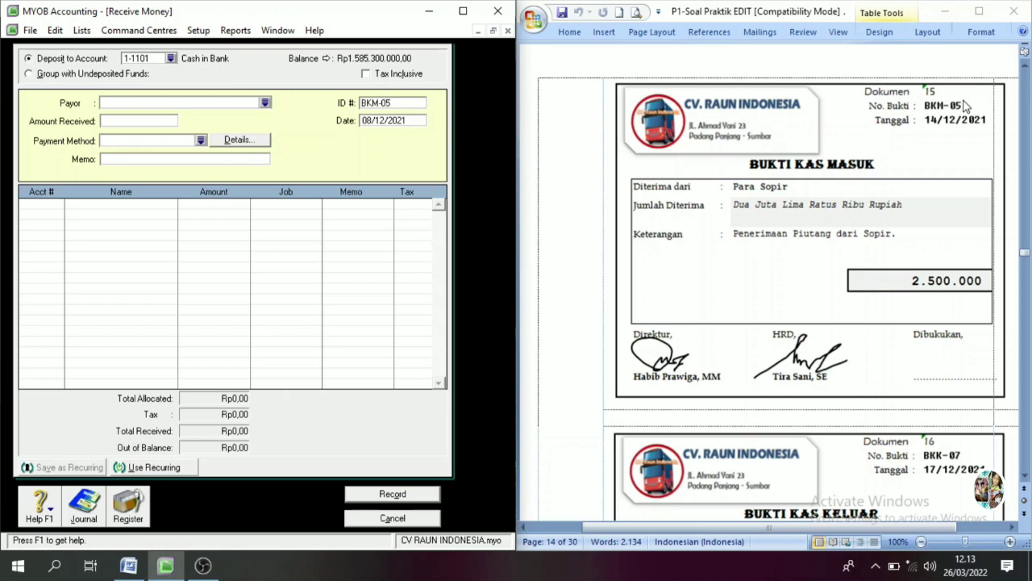
pyautogui.press('Tab')
pyautogui.write('1')
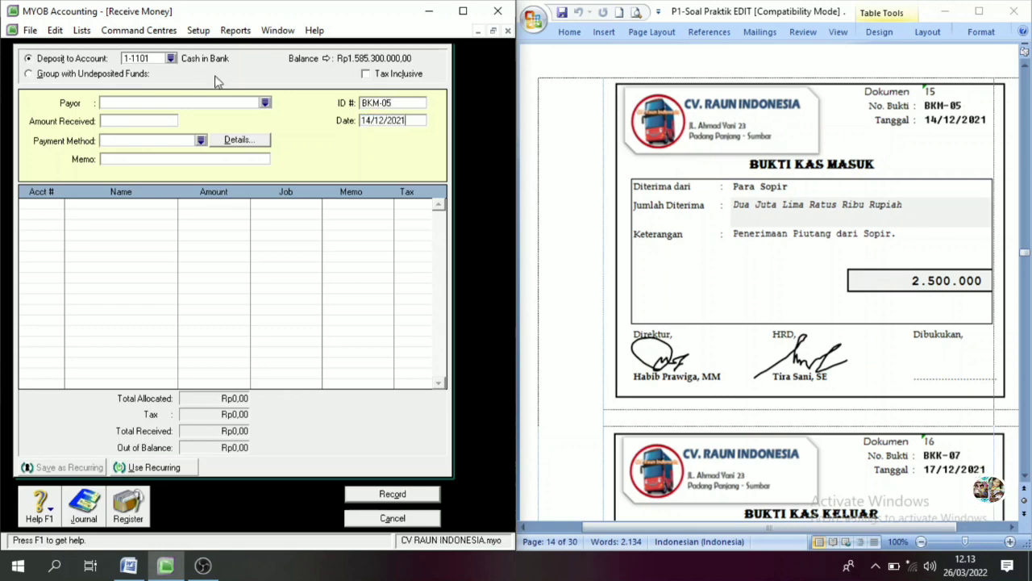
# Step: Set the amount received to 2.500.000 and the memo to Penerimaan piutang sopir
pyautogui.click(134, 123)
pyautogui.write('2')
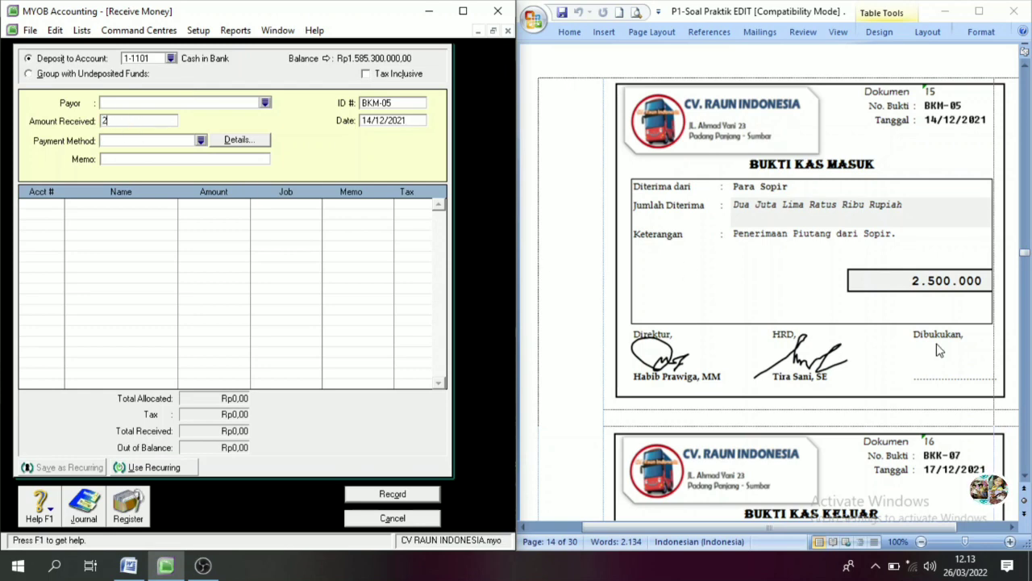
pyautogui.write('.500.000')
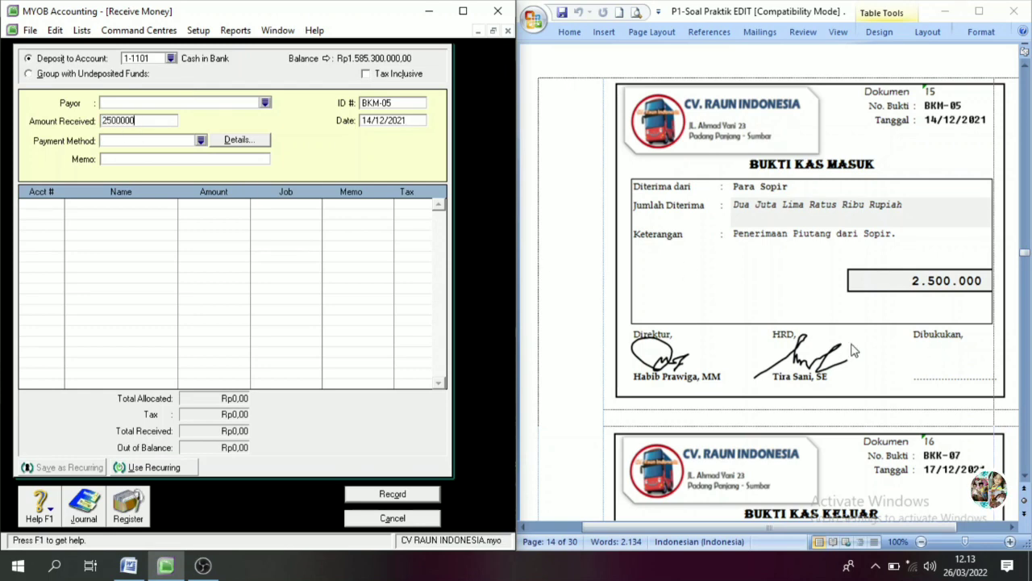
pyautogui.press('Tab')
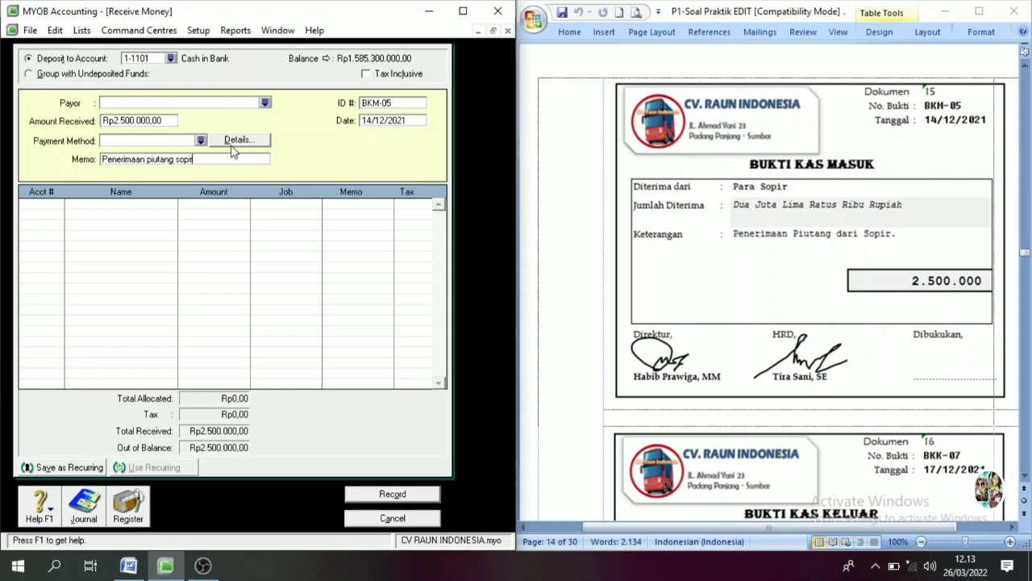
# Step: Allocate the 2.500.000 to 1-1201 Other Receivable, accepting it as the linked receivable account, and record the receipt before closing the form
pyautogui.click(59, 211)
pyautogui.click(60, 204)
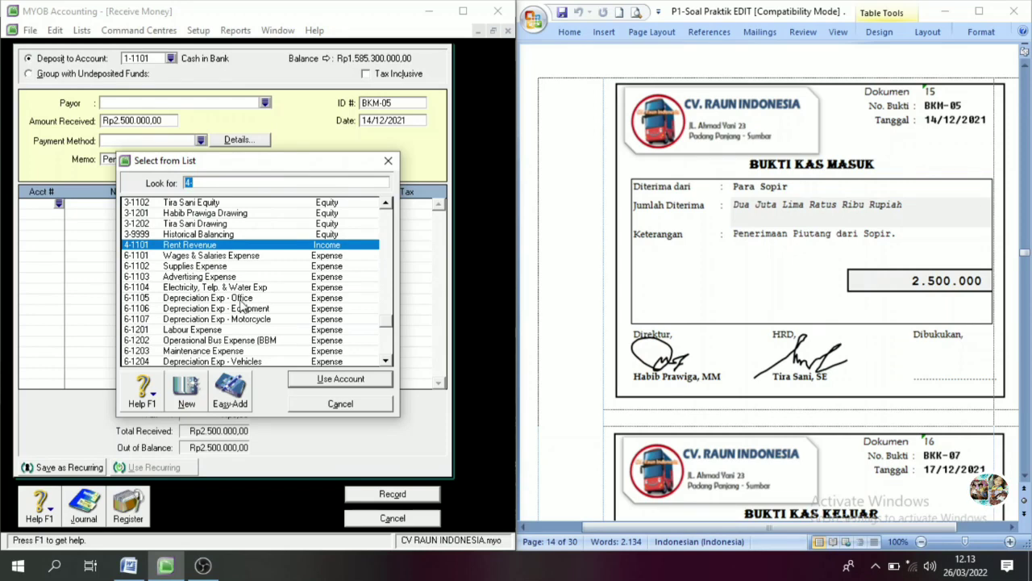
pyautogui.scroll(10, 232, 296)
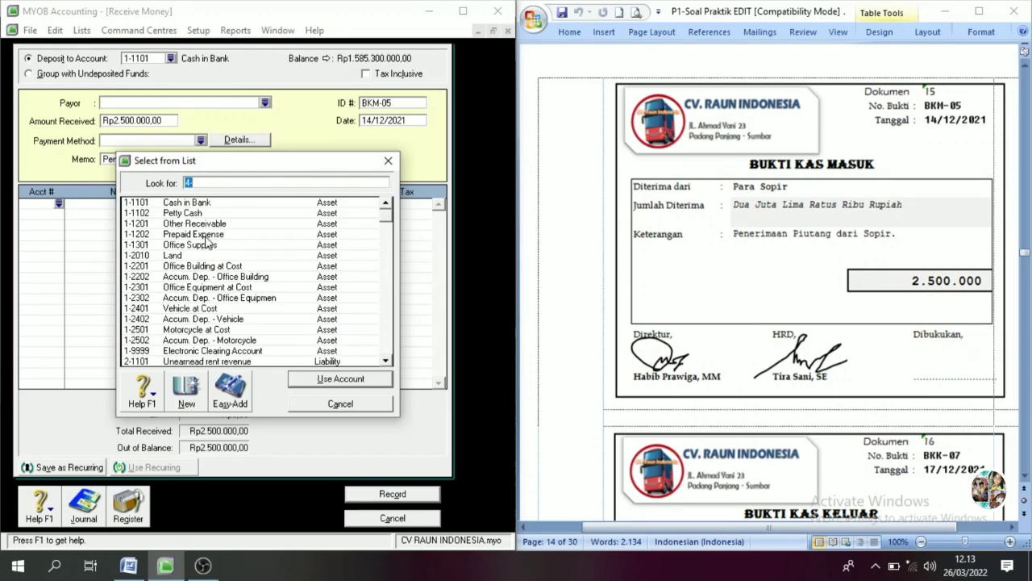
pyautogui.click(207, 225)
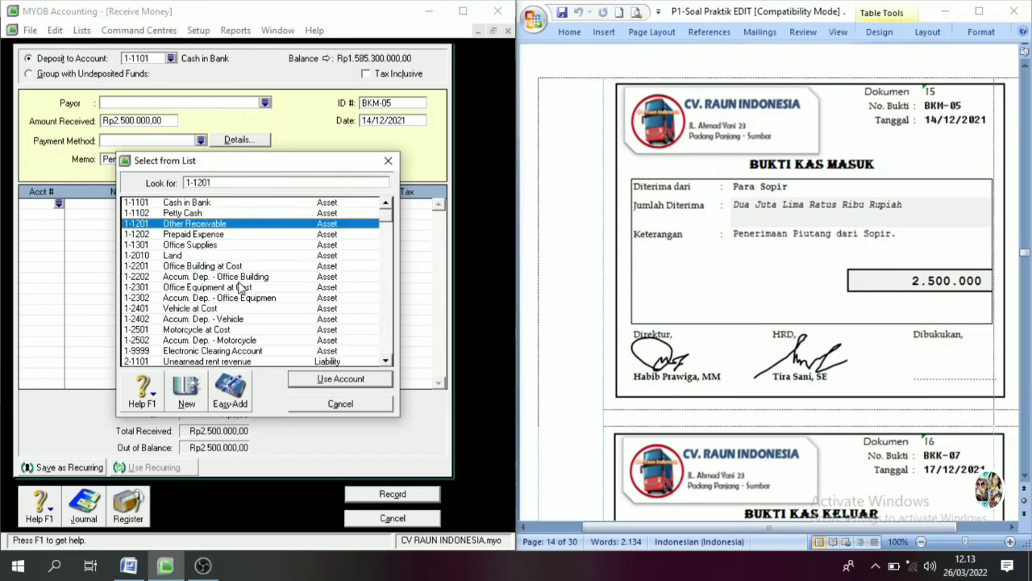
pyautogui.click(325, 379)
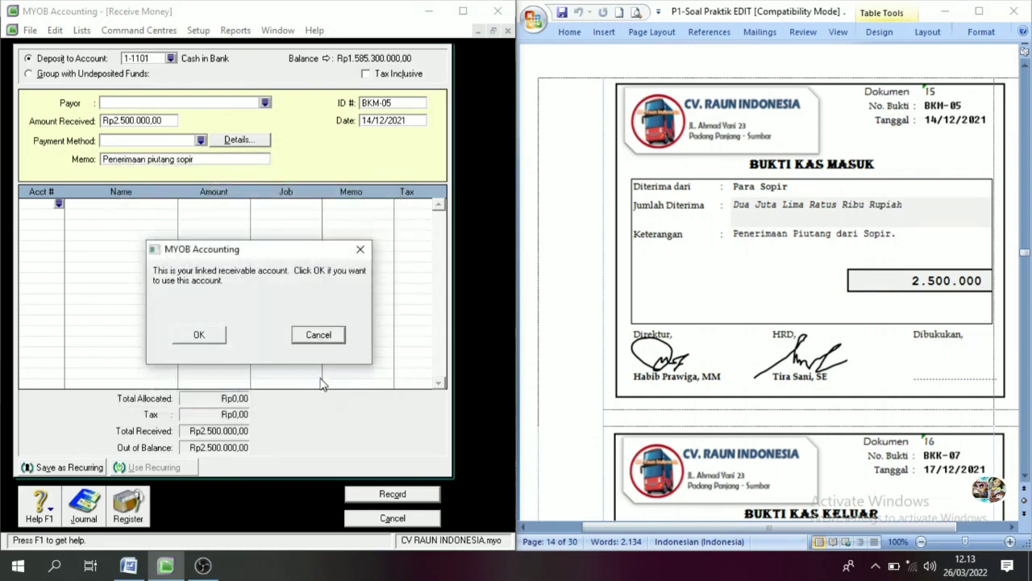
pyautogui.click(217, 339)
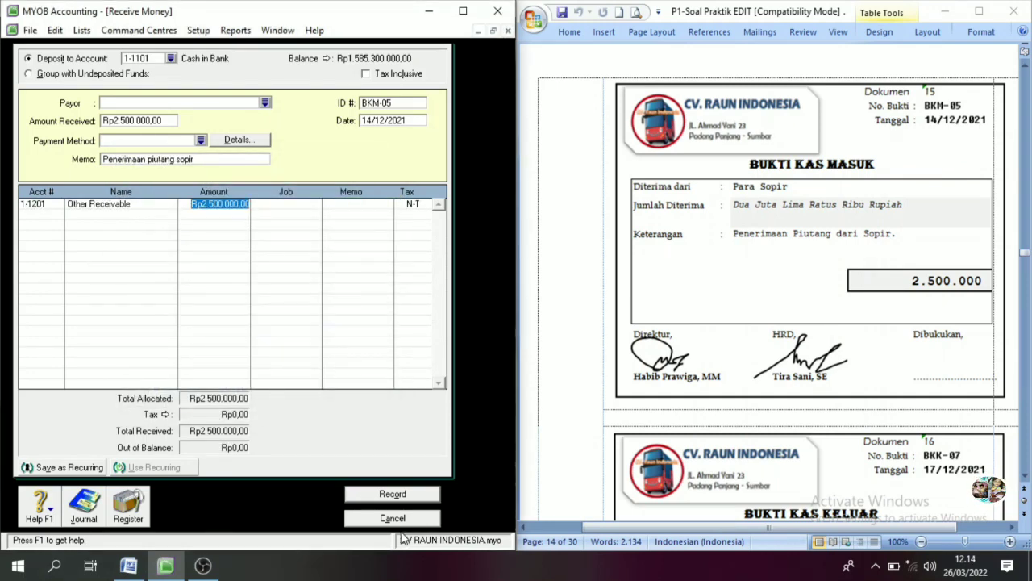
pyautogui.click(402, 493)
pyautogui.click(410, 518)
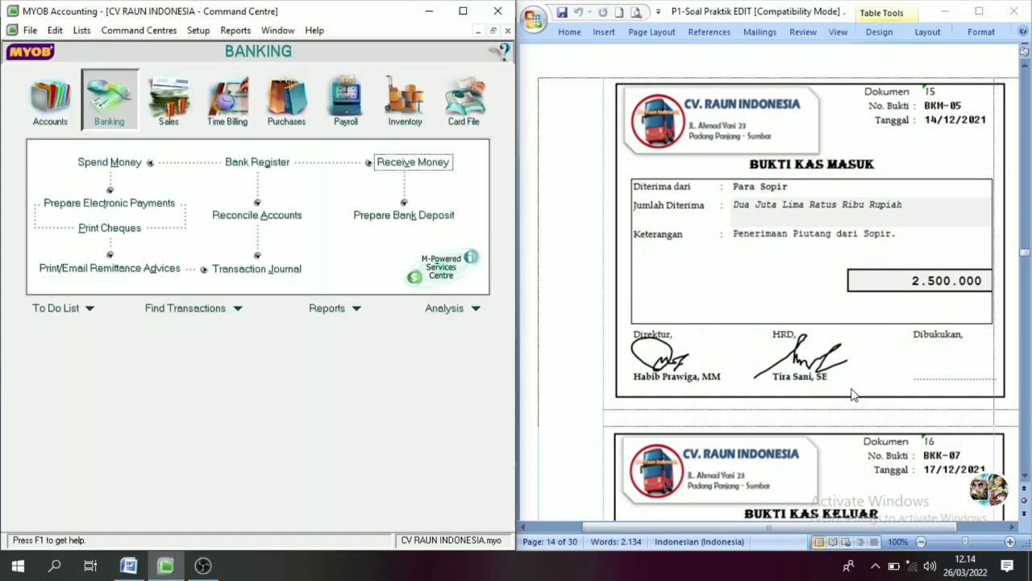
pyautogui.scroll(-3, 916, 355)
pyautogui.scroll(-3, 912, 358)
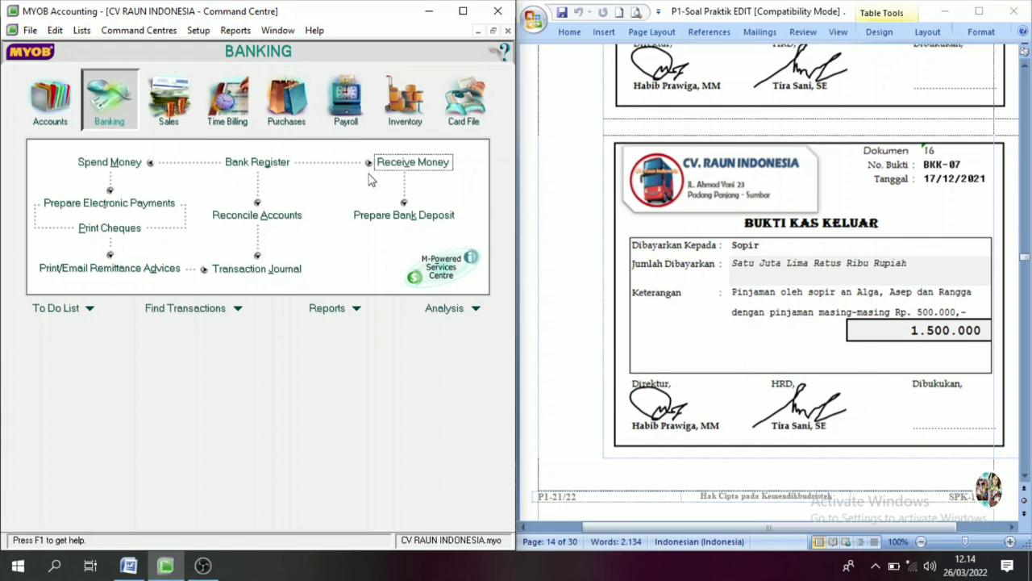
pyautogui.click(104, 162)
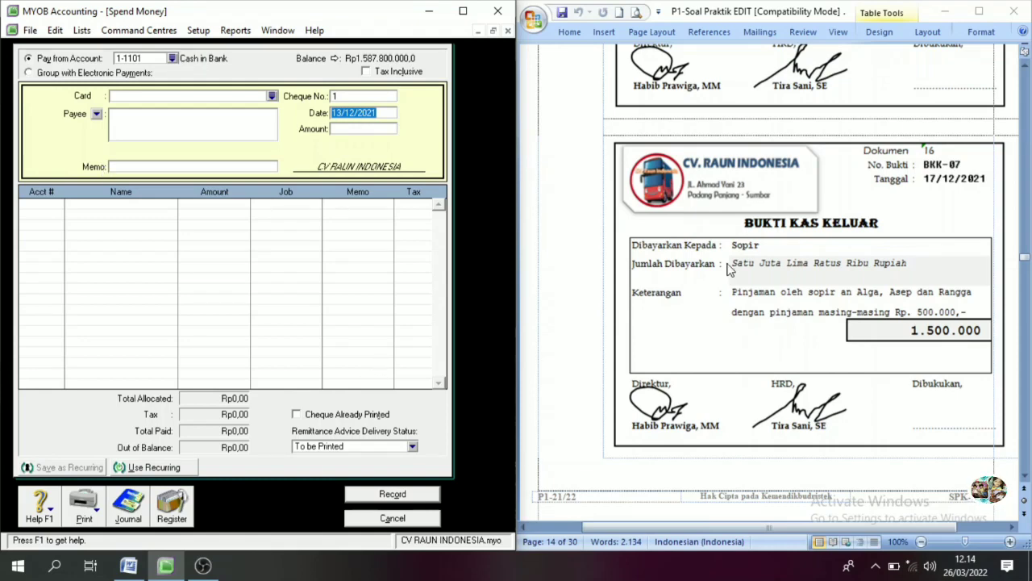
pyautogui.scroll(5, 730, 270)
pyautogui.scroll(-5, 794, 292)
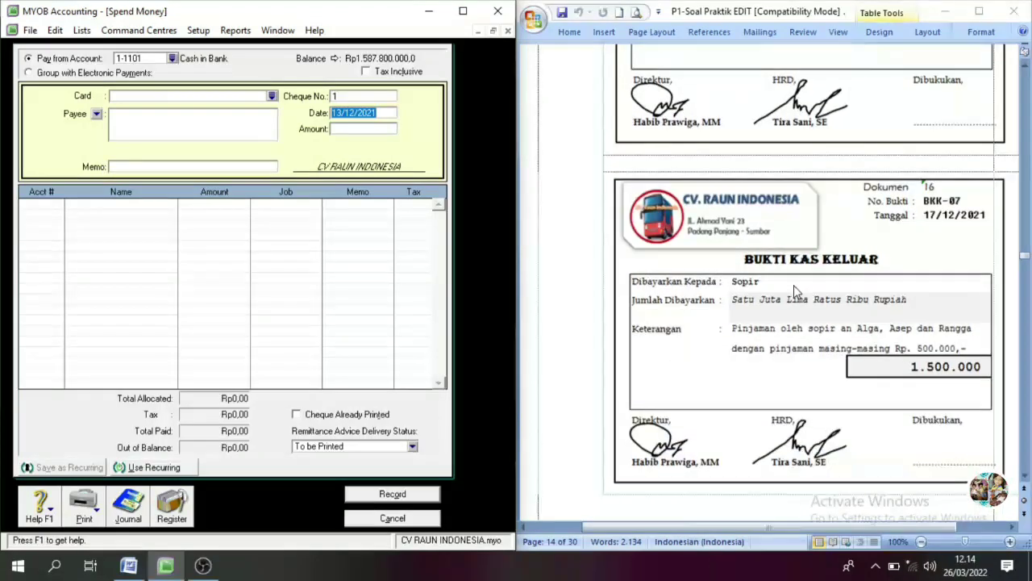
pyautogui.click(412, 520)
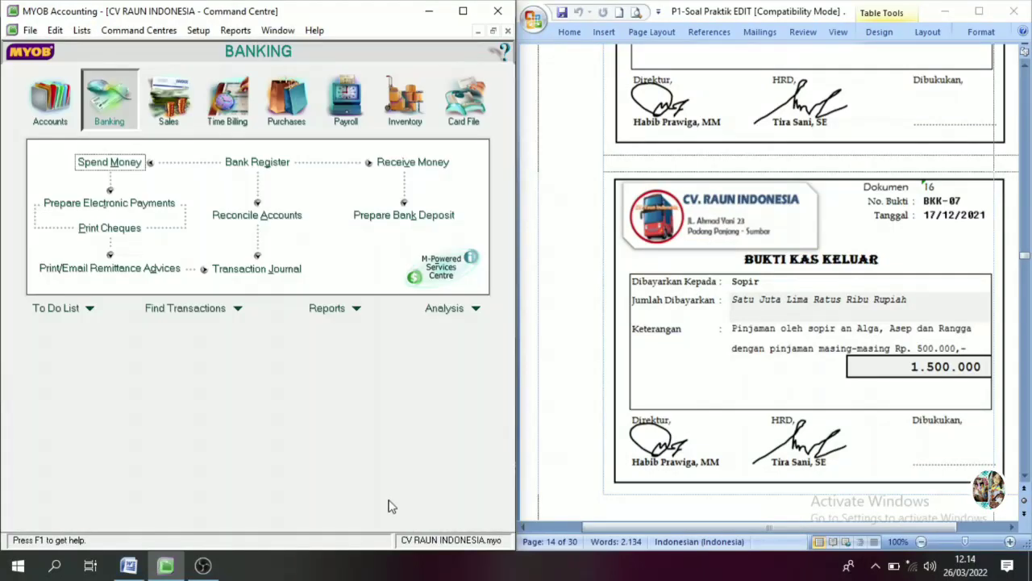
# Step: Review the recorded disbursements and receipts in the Transaction Journal against the vouchers
pyautogui.click(269, 277)
pyautogui.scroll(5, 760, 298)
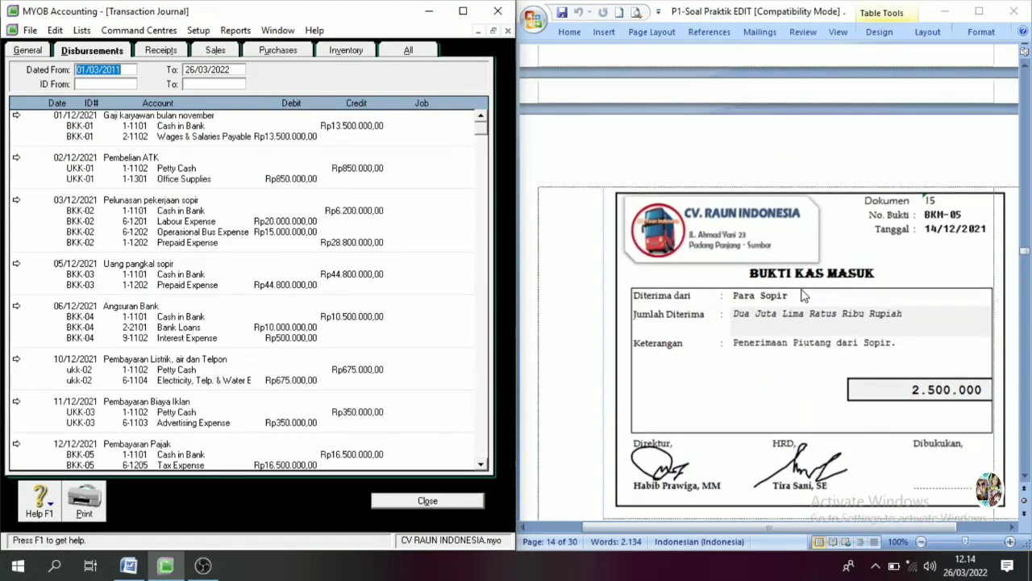
pyautogui.scroll(-3, 117, 373)
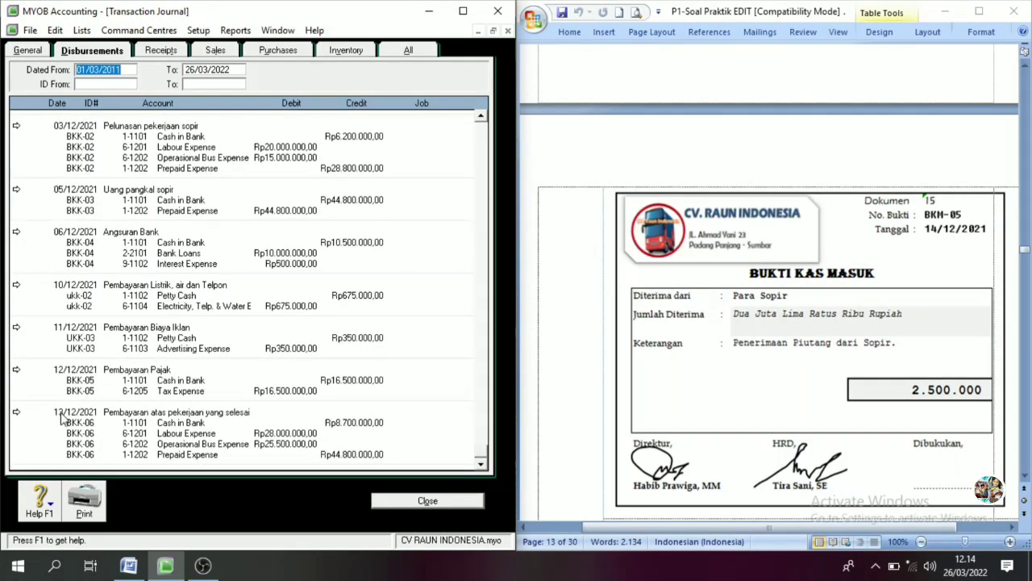
pyautogui.scroll(-1, 376, 372)
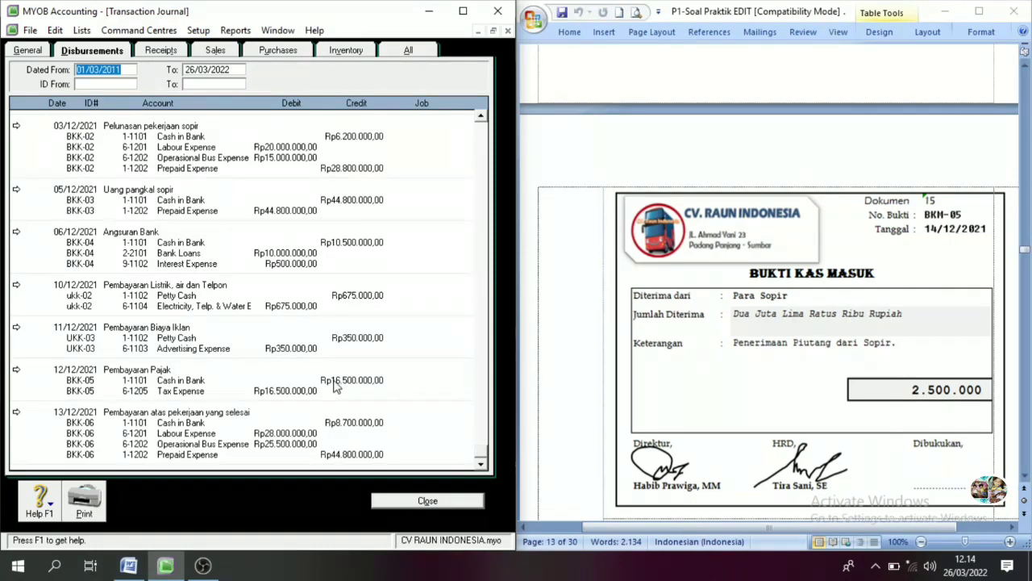
pyautogui.click(165, 51)
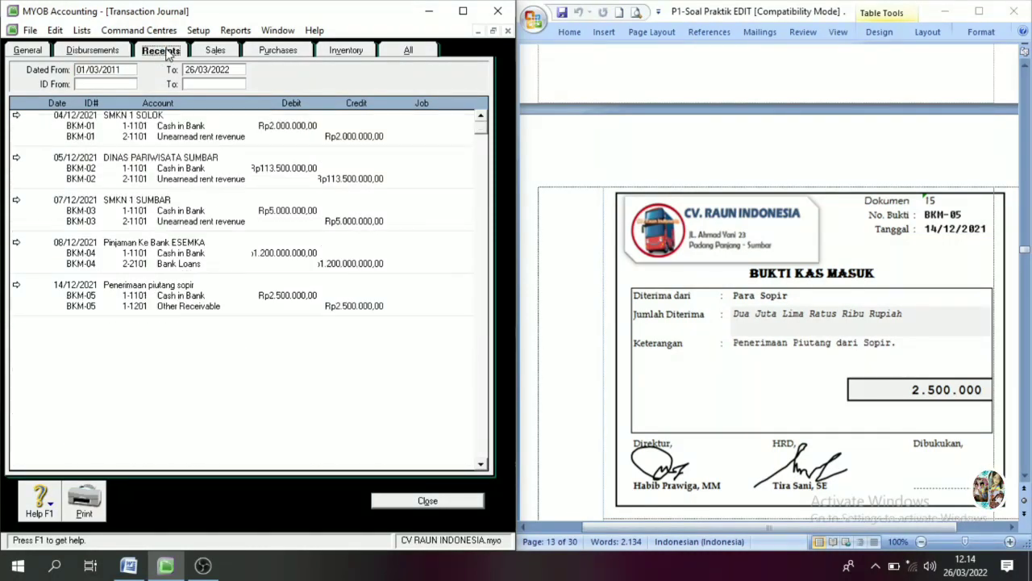
# Step: List all transactions in the journal and check the details of the BKM-05 receipt at the end, then return to the list
pyautogui.click(403, 51)
pyautogui.moveTo(481, 133); pyautogui.dragTo(472, 476)
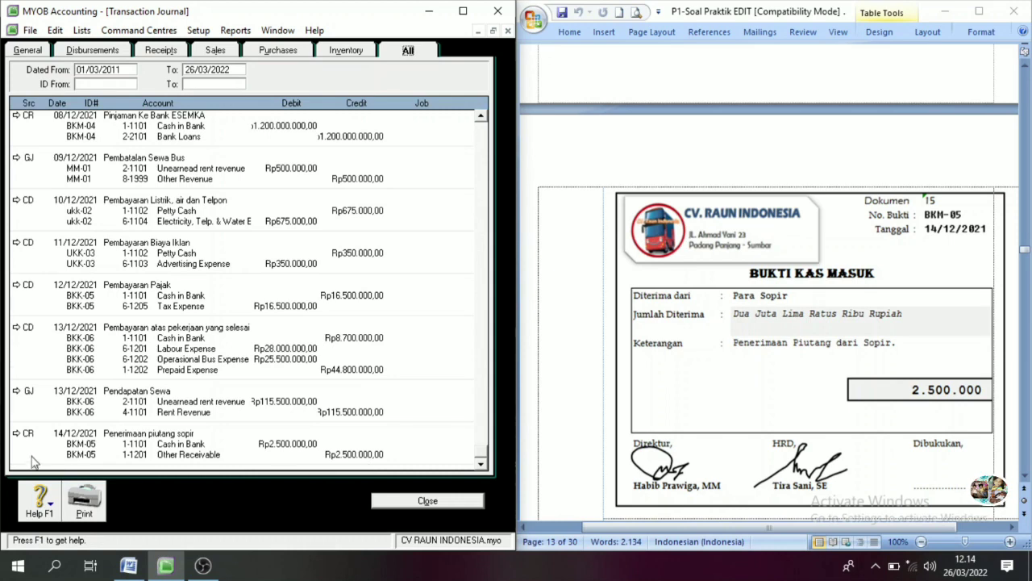
pyautogui.click(20, 435)
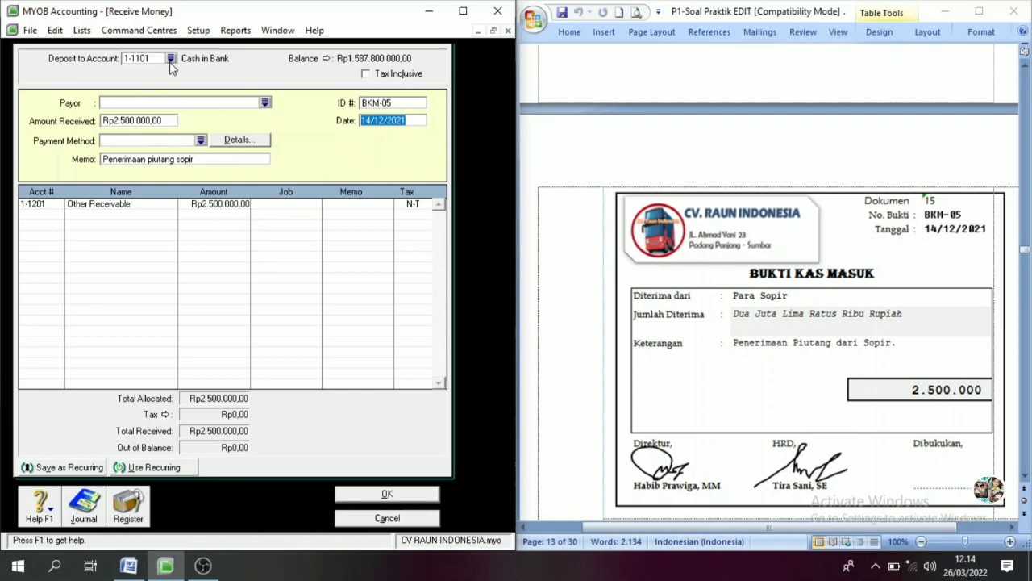
pyautogui.click(387, 493)
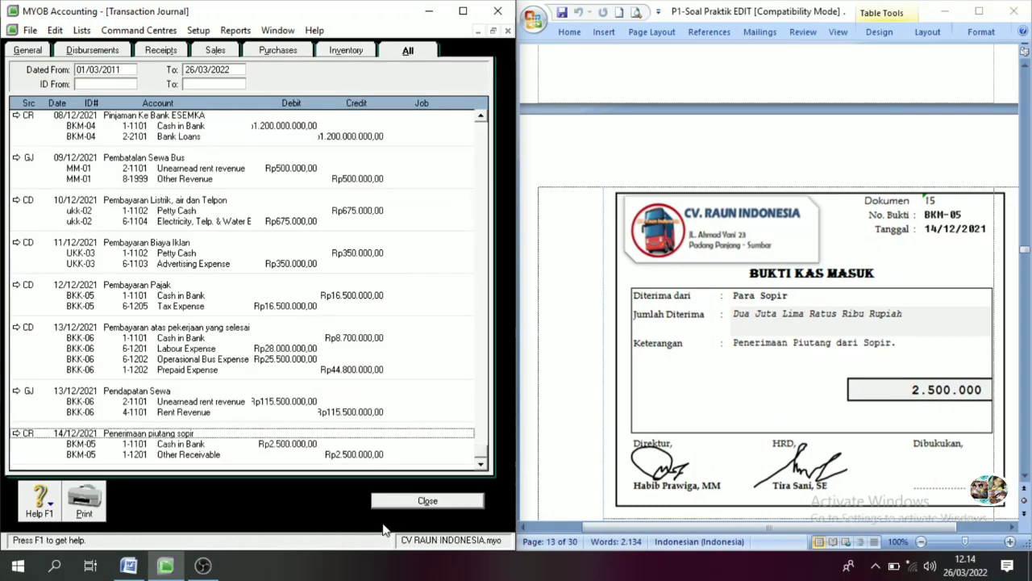
pyautogui.click(405, 505)
pyautogui.scroll(-8, 790, 347)
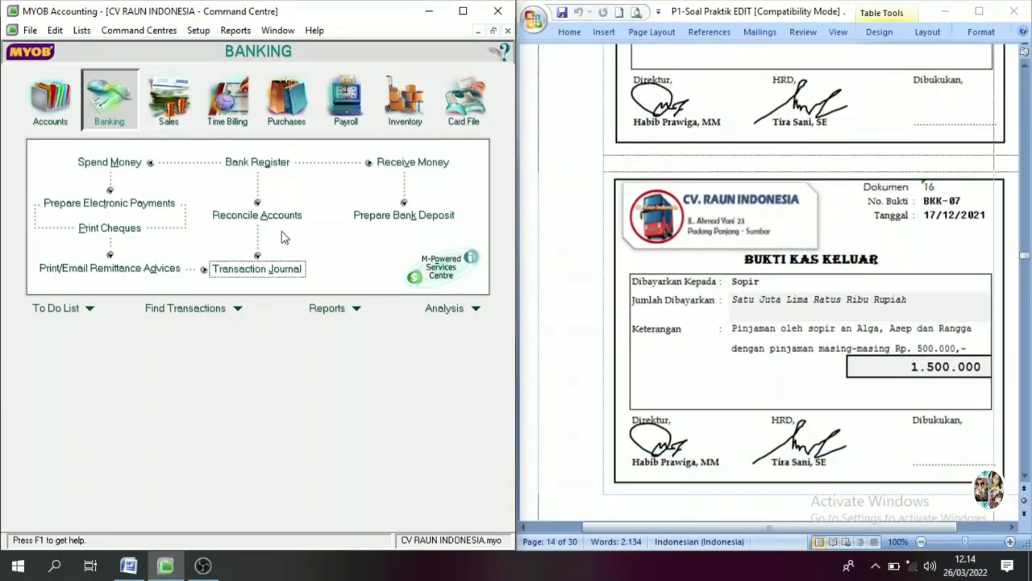
pyautogui.click(105, 163)
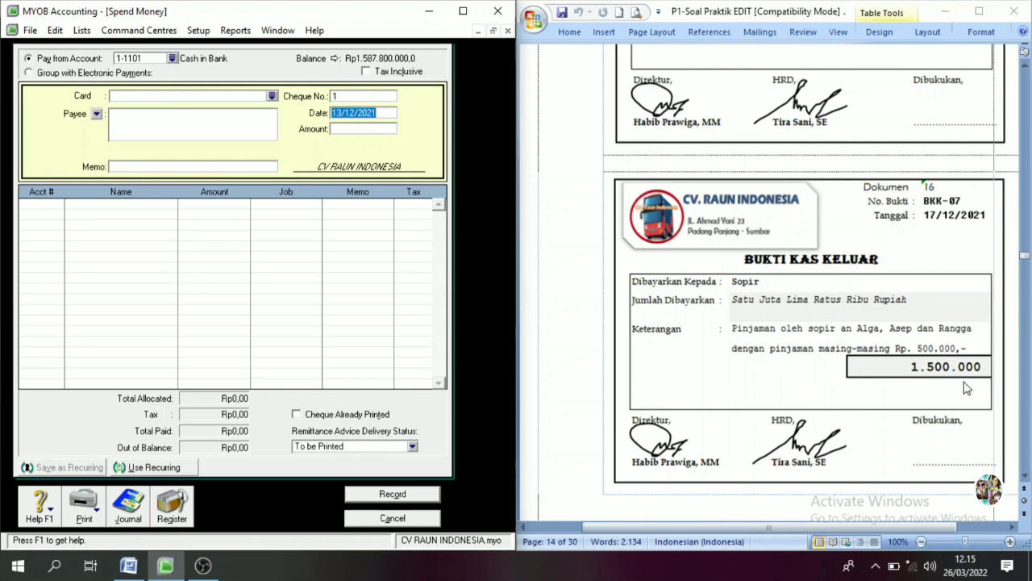
pyautogui.scroll(4, 823, 312)
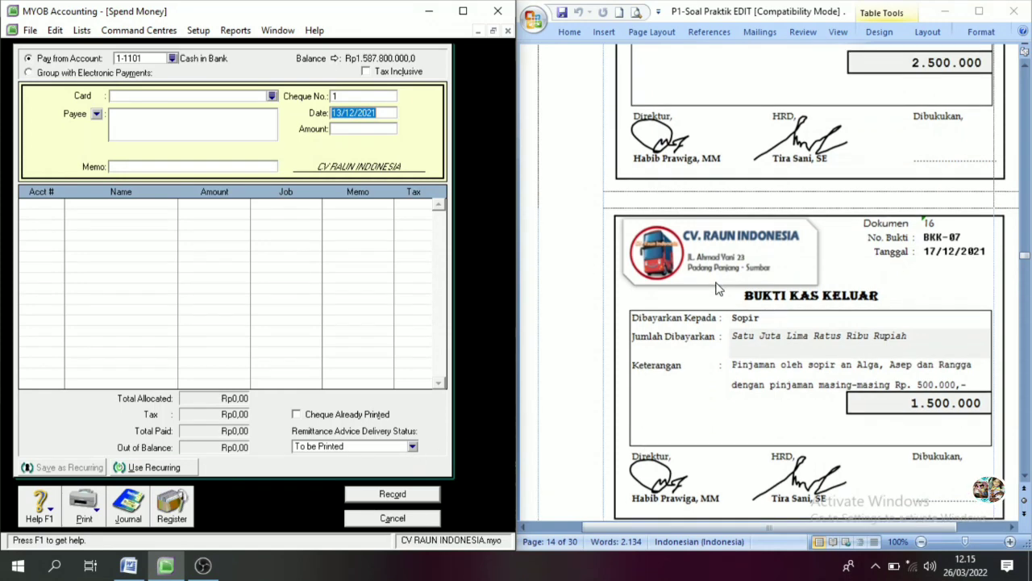
pyautogui.scroll(3, 855, 301)
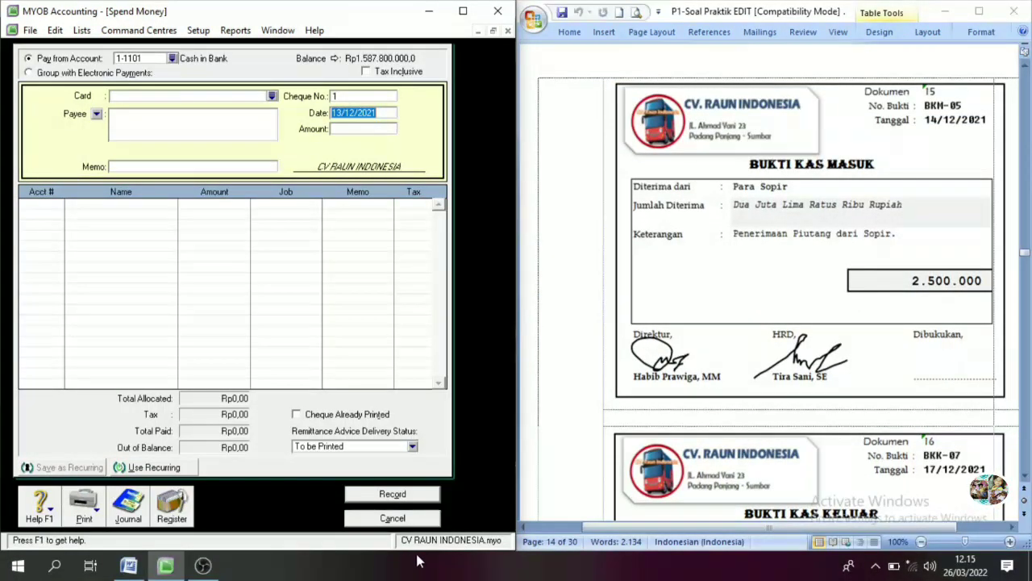
pyautogui.click(397, 517)
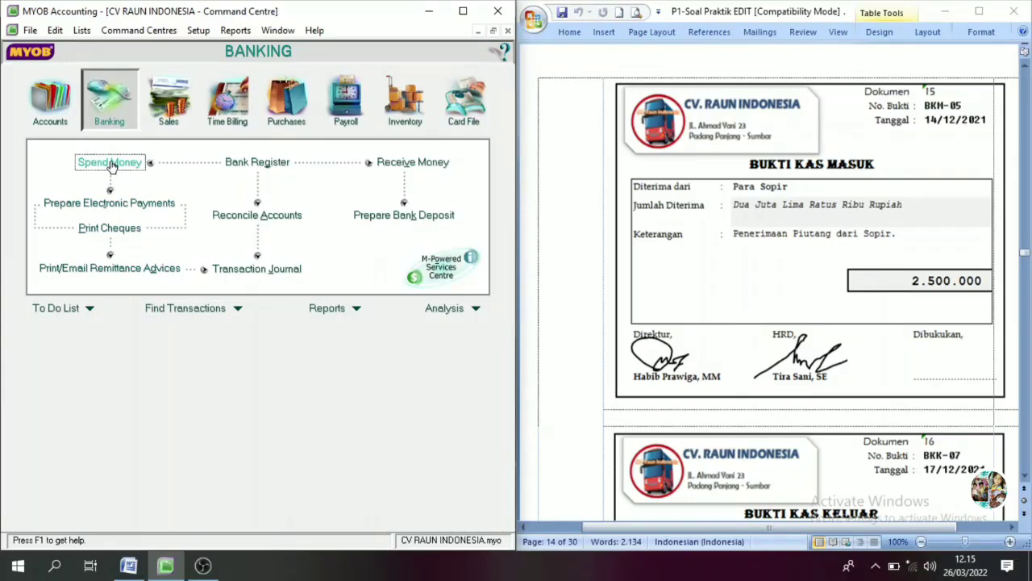
# Step: Recheck the full Transaction Journal and the BKM-05 receipt of 14/12/2021 against its voucher, then close the journal
pyautogui.click(269, 272)
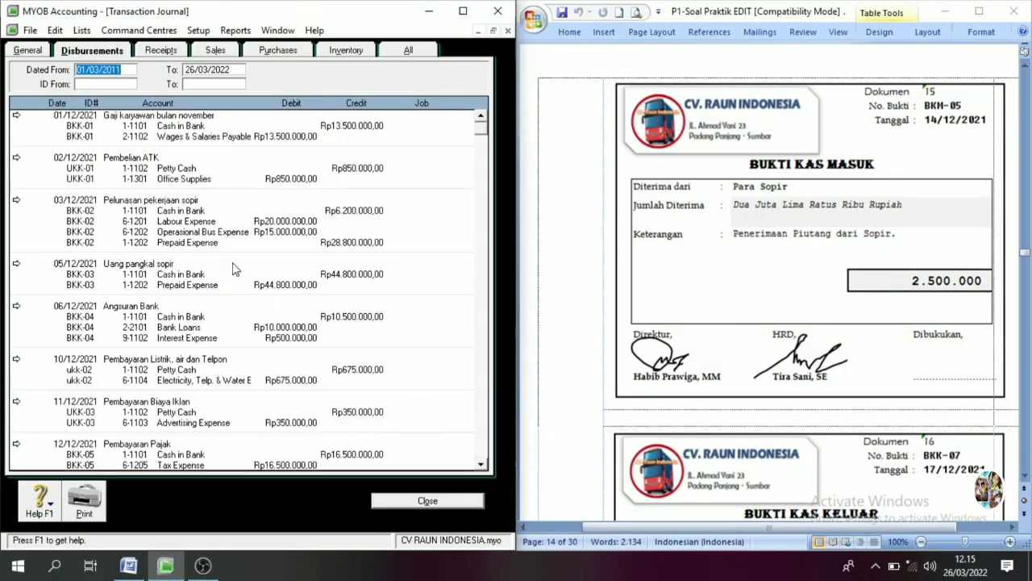
pyautogui.scroll(-2, 379, 315)
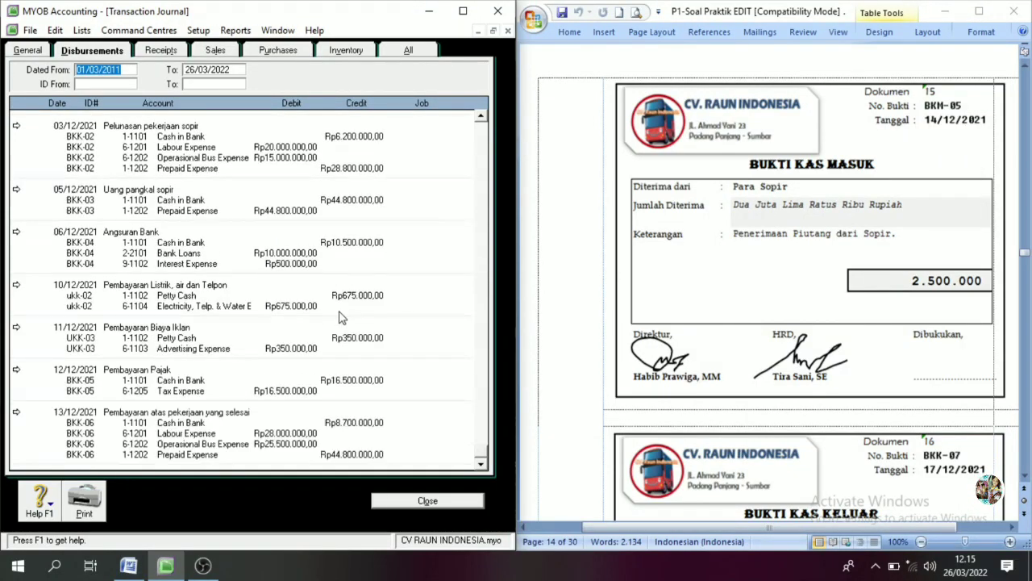
pyautogui.click(401, 51)
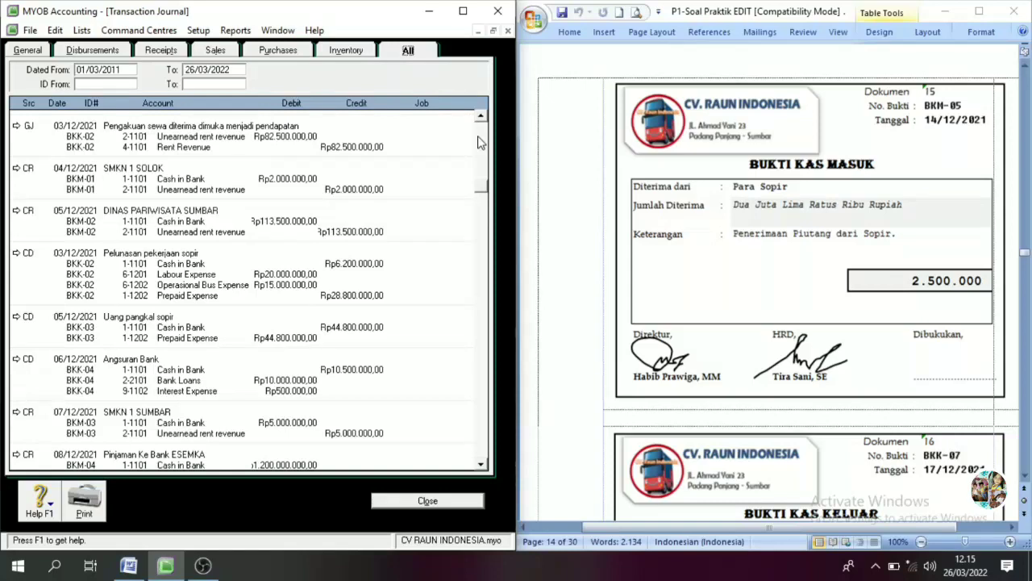
pyautogui.click(482, 456)
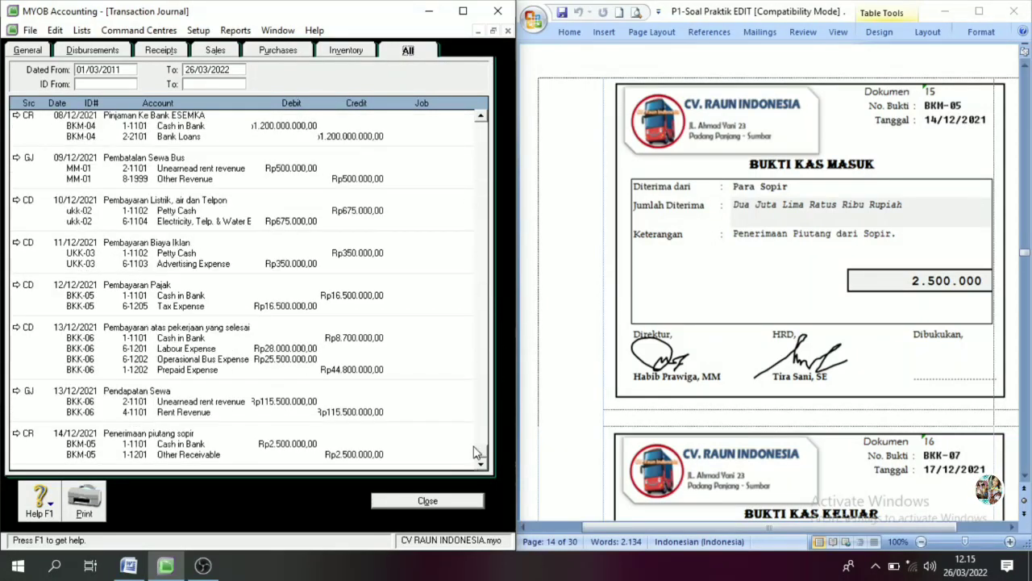
pyautogui.click(20, 434)
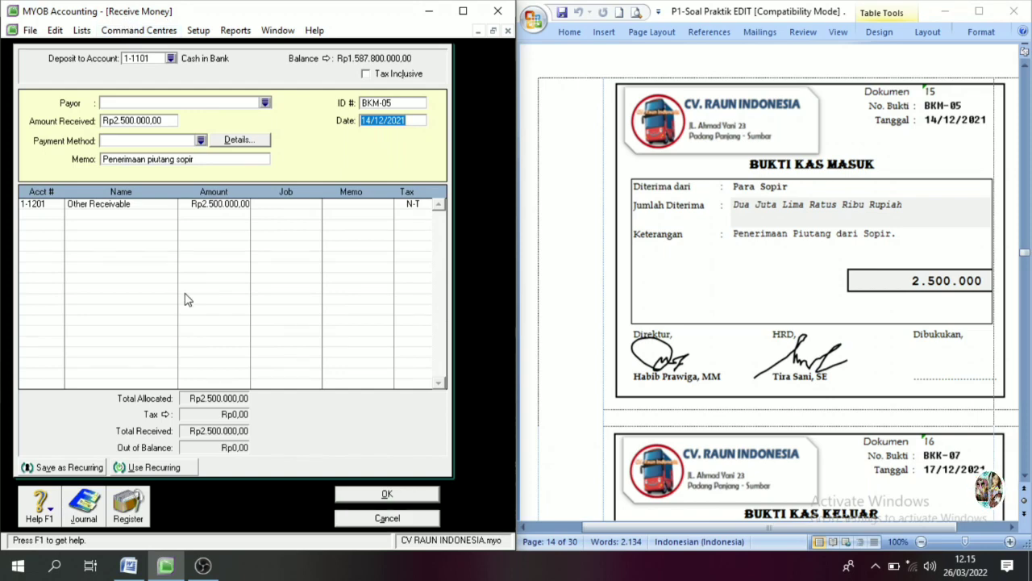
pyautogui.click(387, 518)
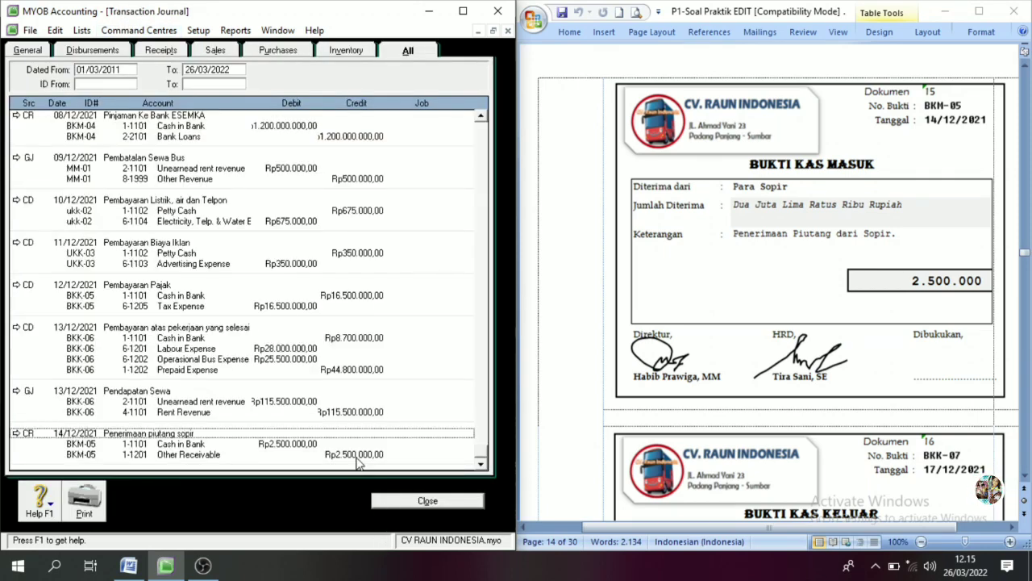
pyautogui.click(436, 501)
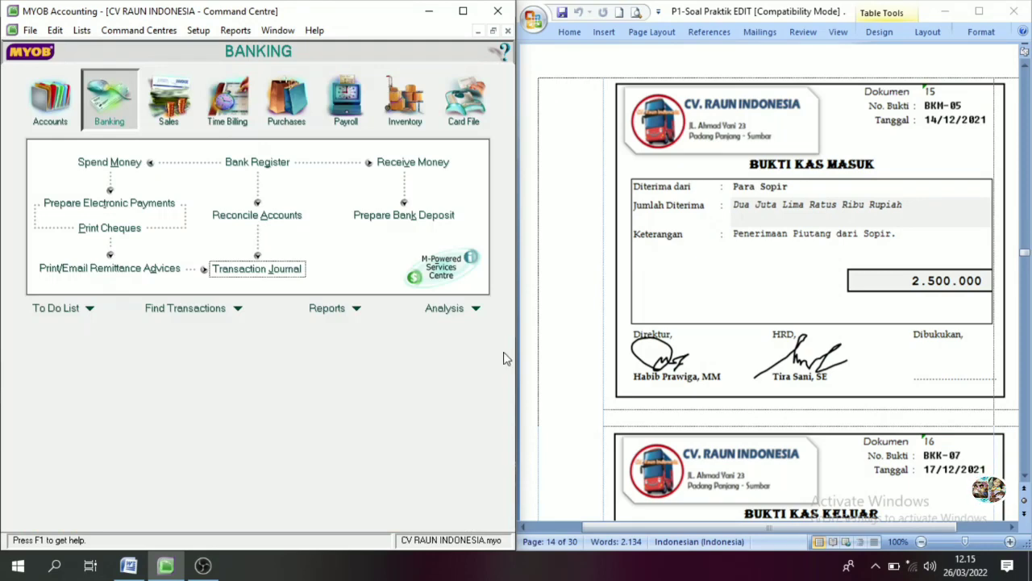
# Step: Start a Spend Money entry for the driver loan voucher with cheque number BKK-07 and date 17/12/2021
pyautogui.scroll(-6, 819, 403)
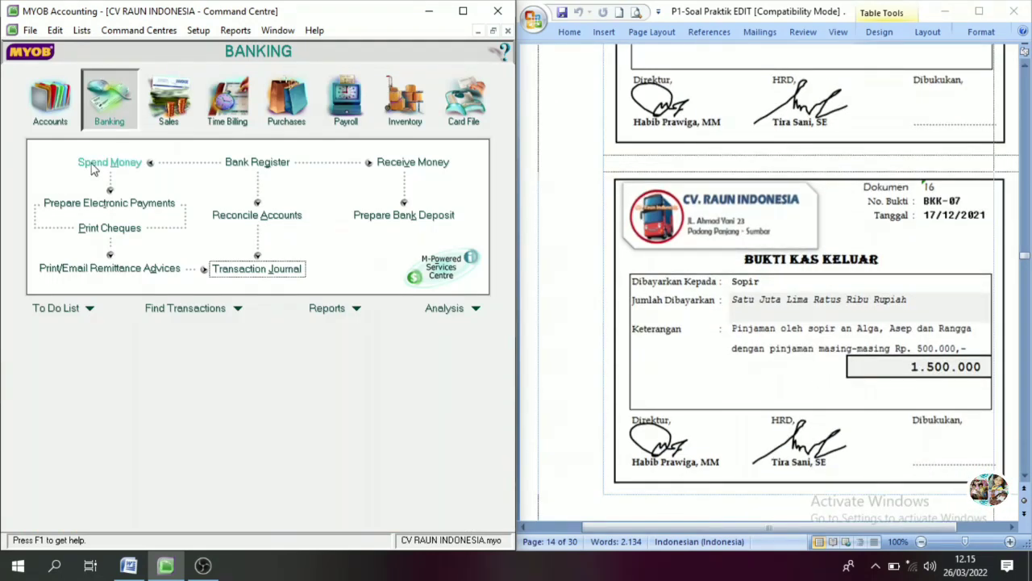
pyautogui.click(136, 166)
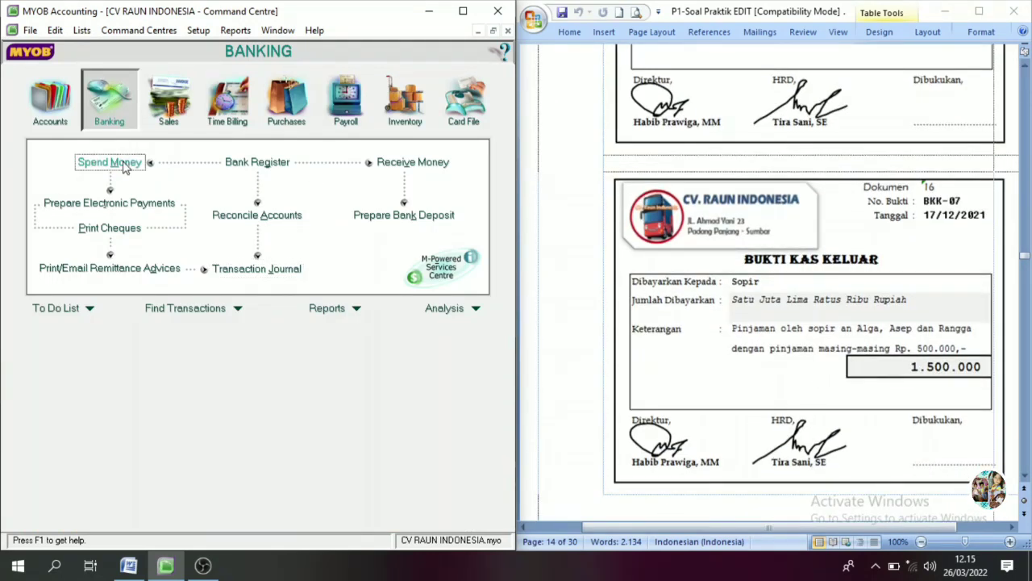
pyautogui.click(364, 99)
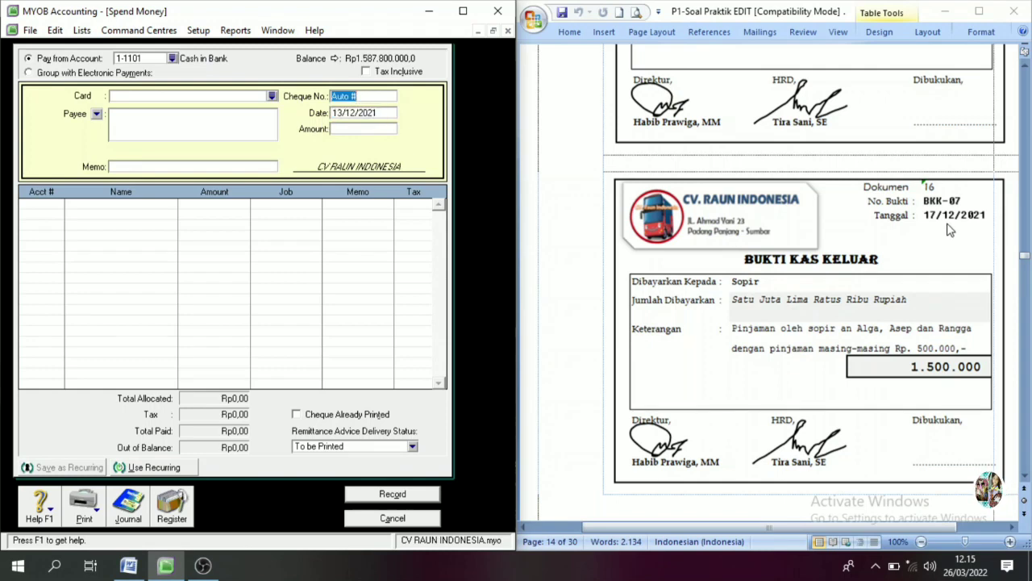
pyautogui.write('BKK')
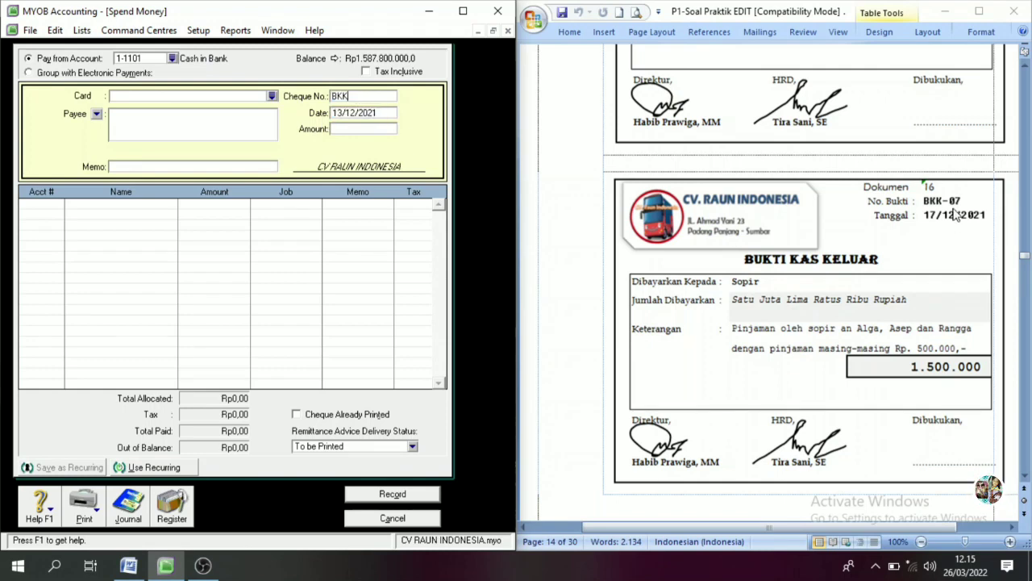
pyautogui.write('-07')
pyautogui.press('Tab')
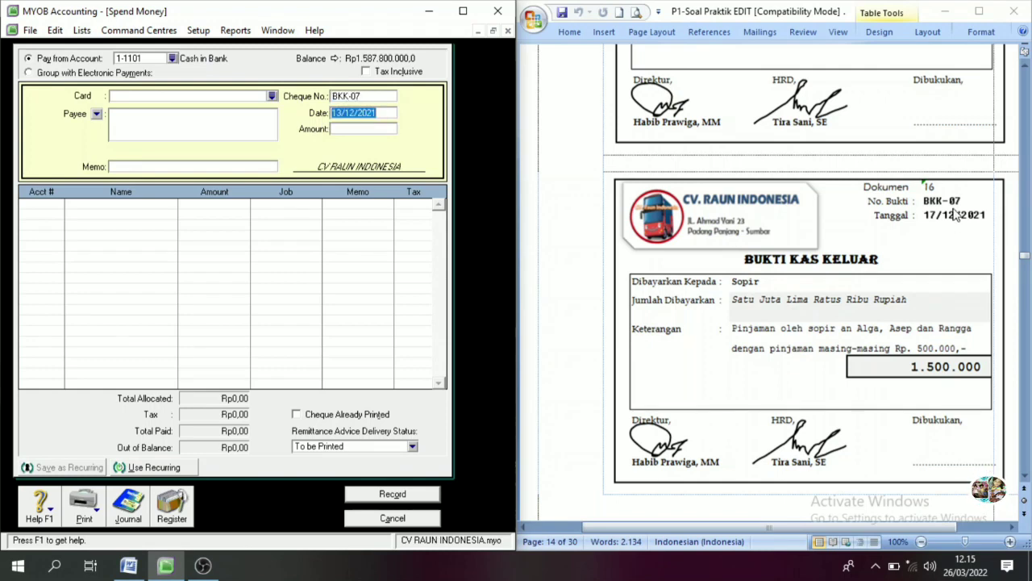
pyautogui.write('1')
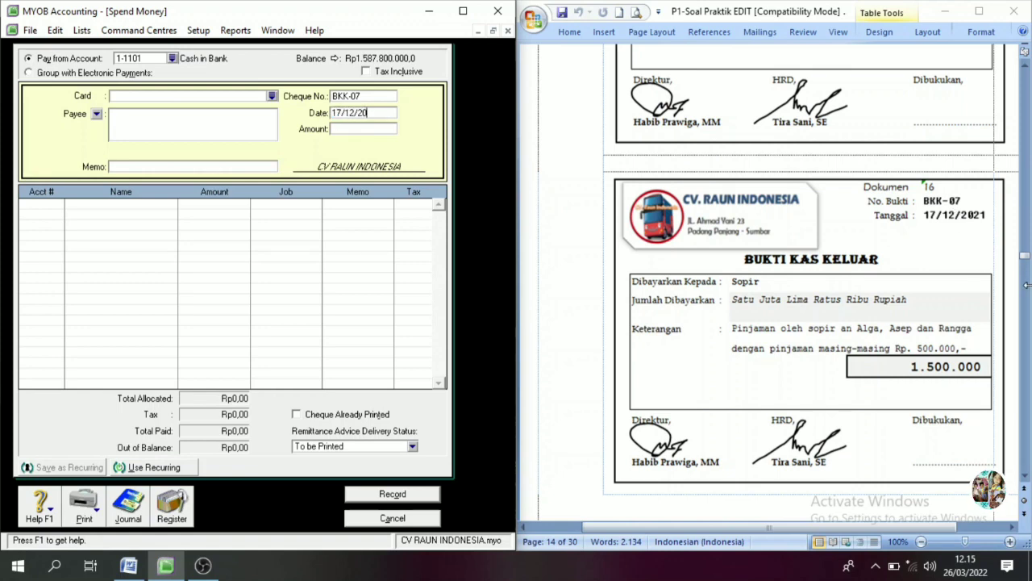
pyautogui.press('Tab')
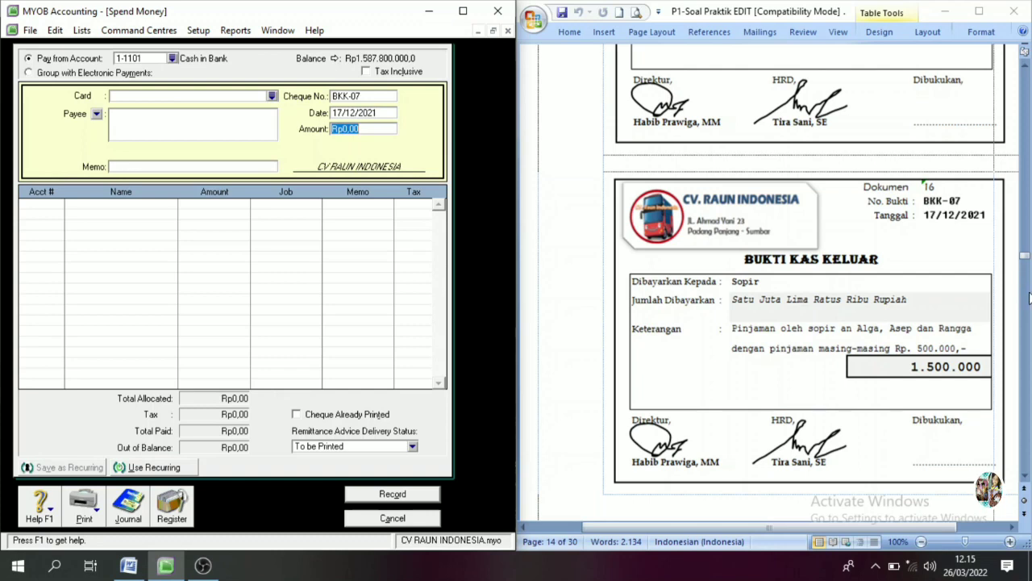
# Step: Set the payment amount to 1.500.000 and the memo to Pinjaman Oleh Sopir
pyautogui.write('1500000')
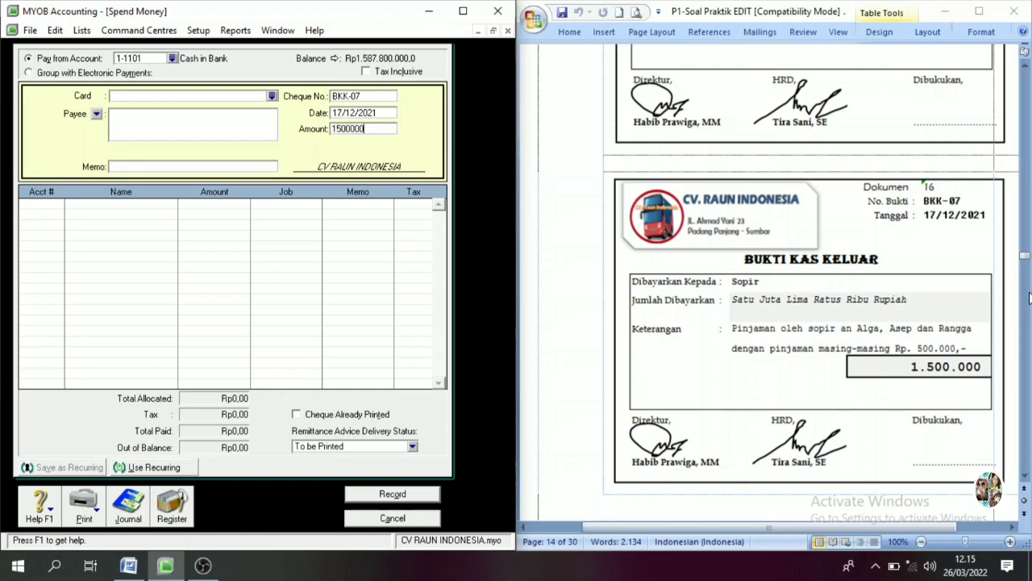
pyautogui.press('Tab')
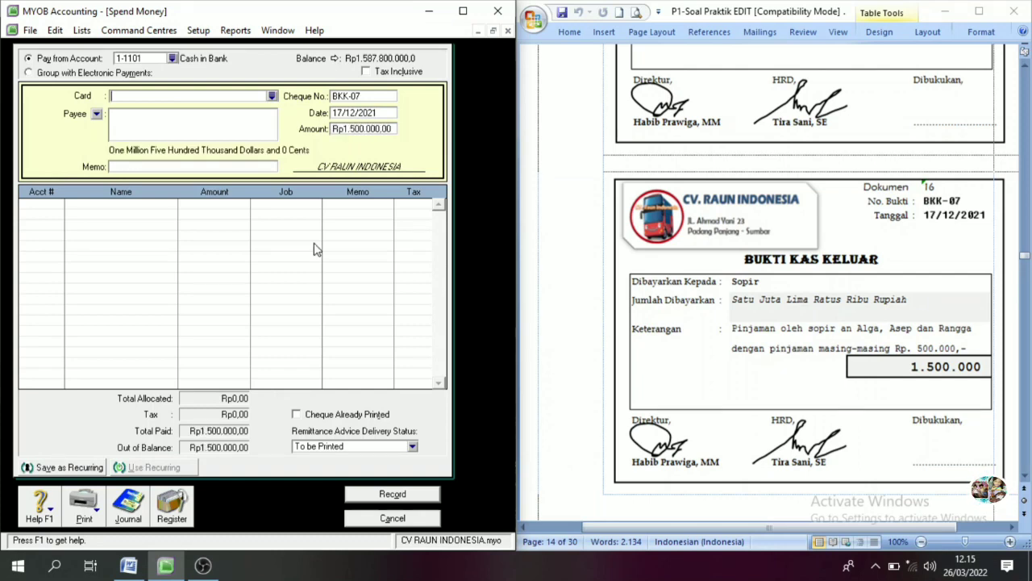
pyautogui.click(123, 167)
pyautogui.write('Pinjaman Oleh')
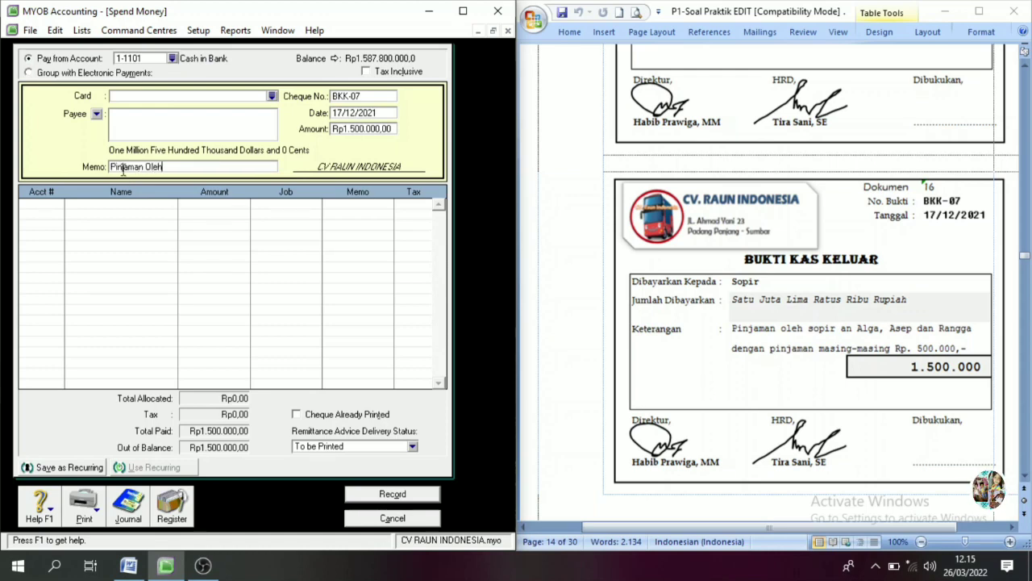
pyautogui.write(' Sopir')
pyautogui.press('Tab')
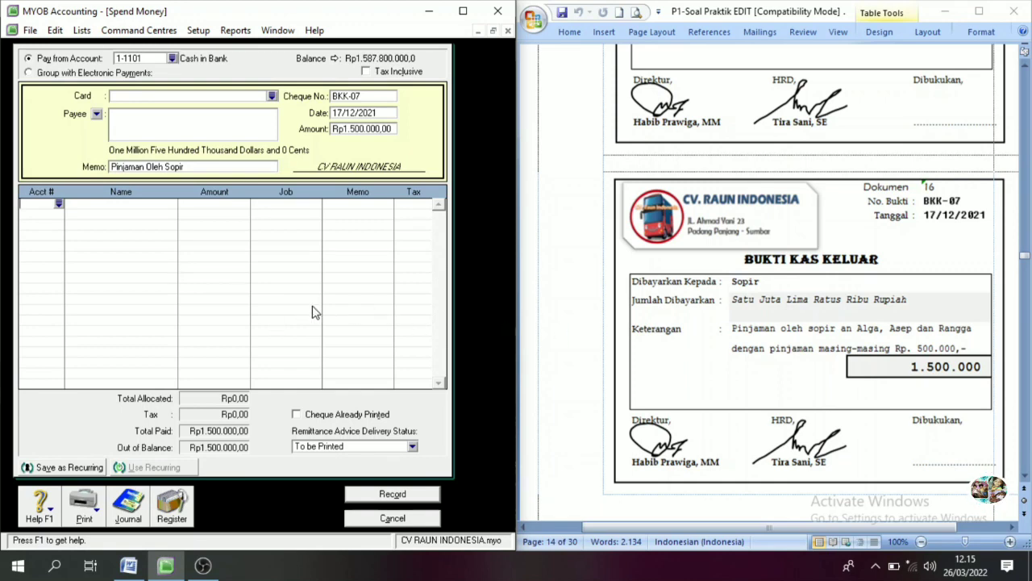
# Step: Allocate the 1.500.000 to 1-1201 Other Receivable, accepting it as the linked receivable account, and record the payment before closing the form
pyautogui.click(64, 208)
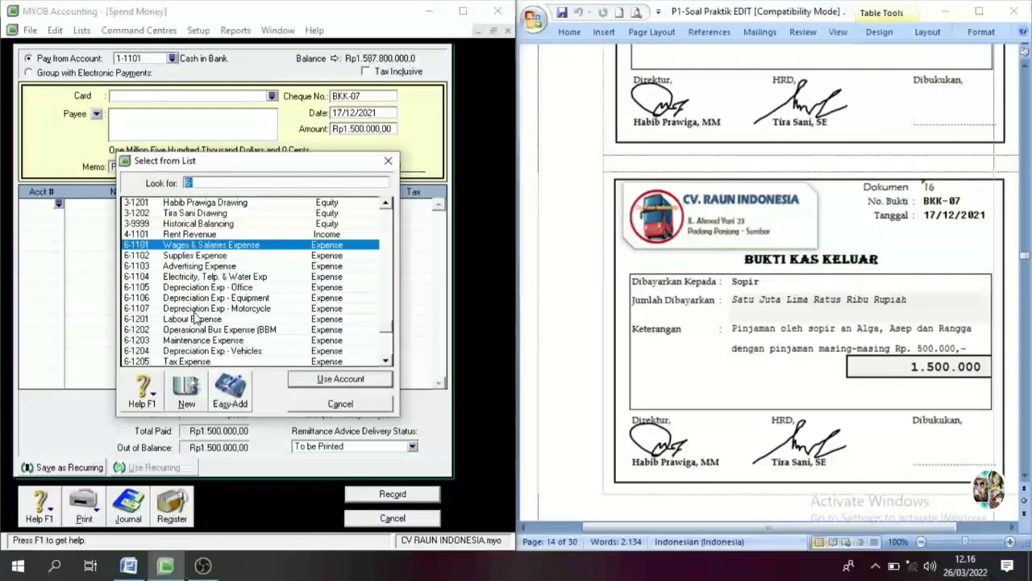
pyautogui.scroll(5, 205, 252)
pyautogui.click(196, 224)
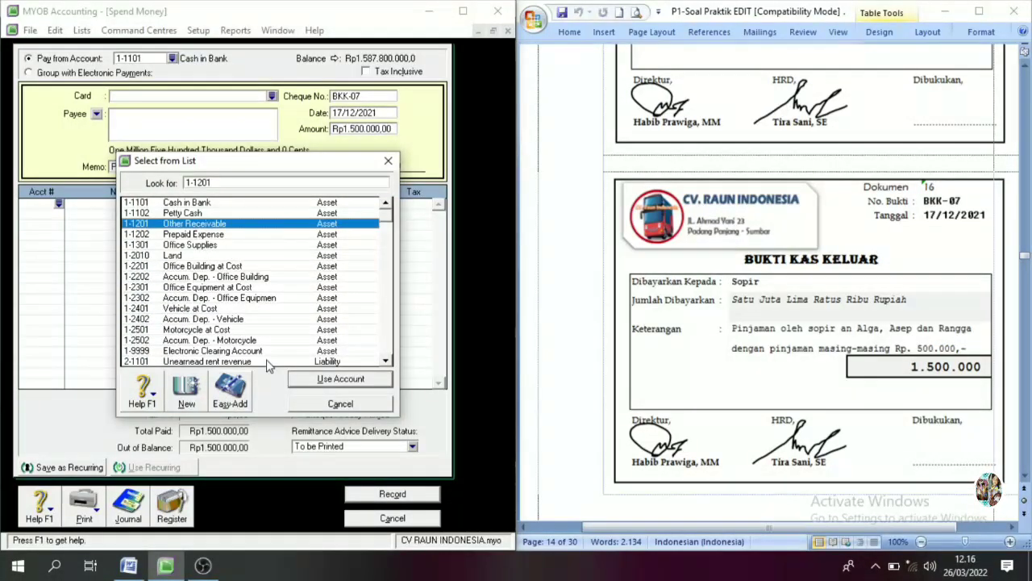
pyautogui.click(349, 378)
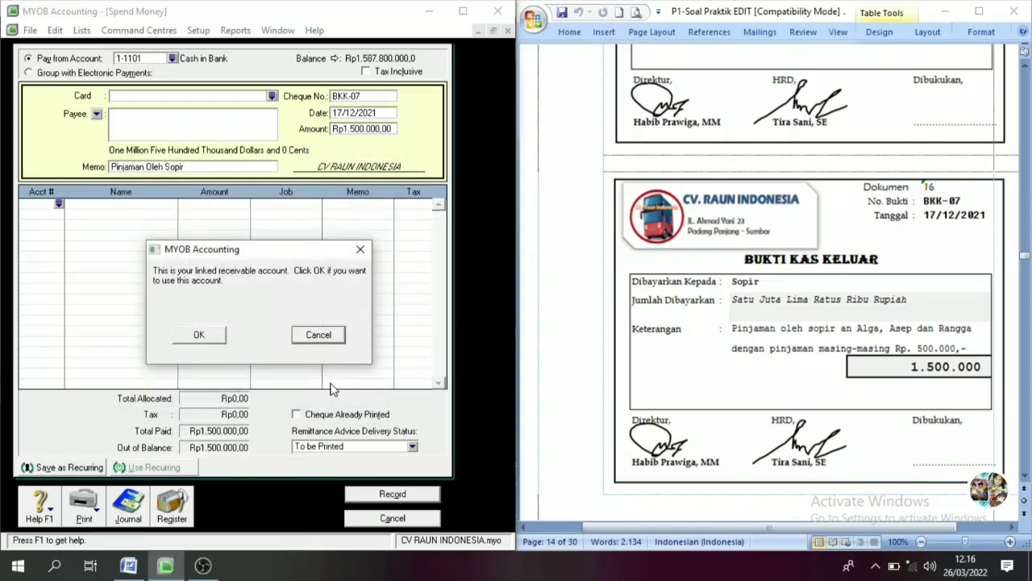
pyautogui.click(202, 335)
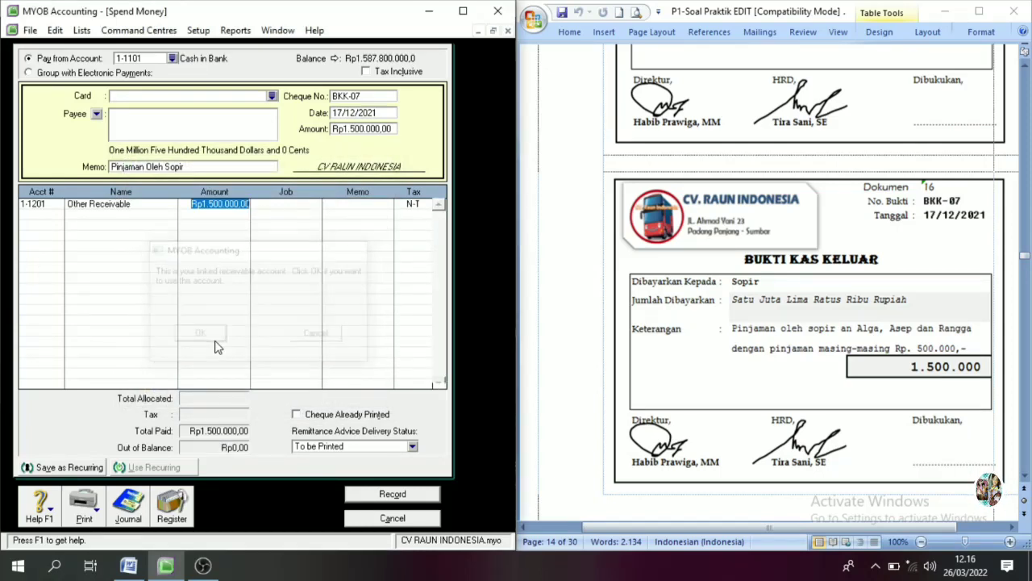
pyautogui.click(397, 497)
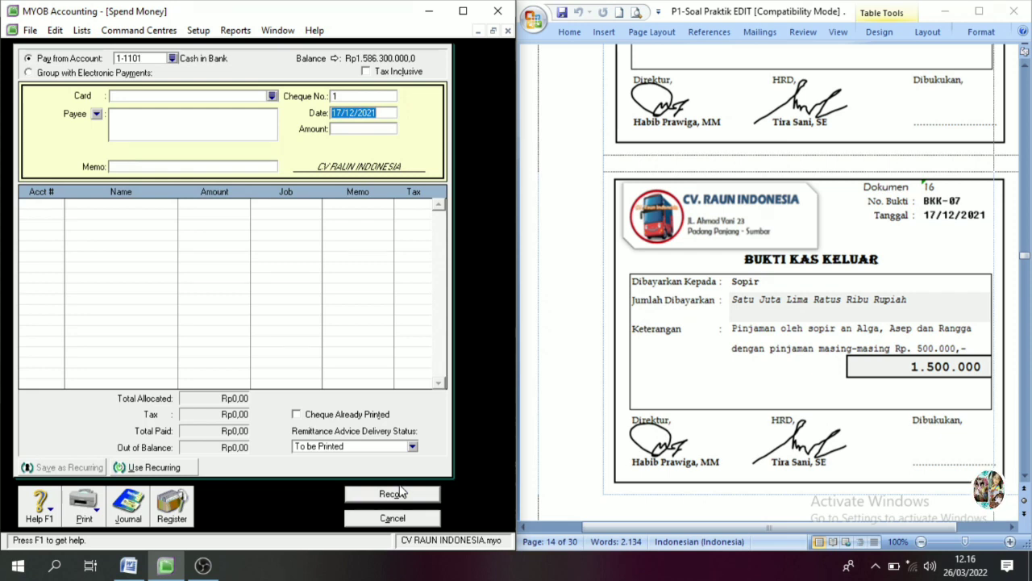
pyautogui.click(388, 519)
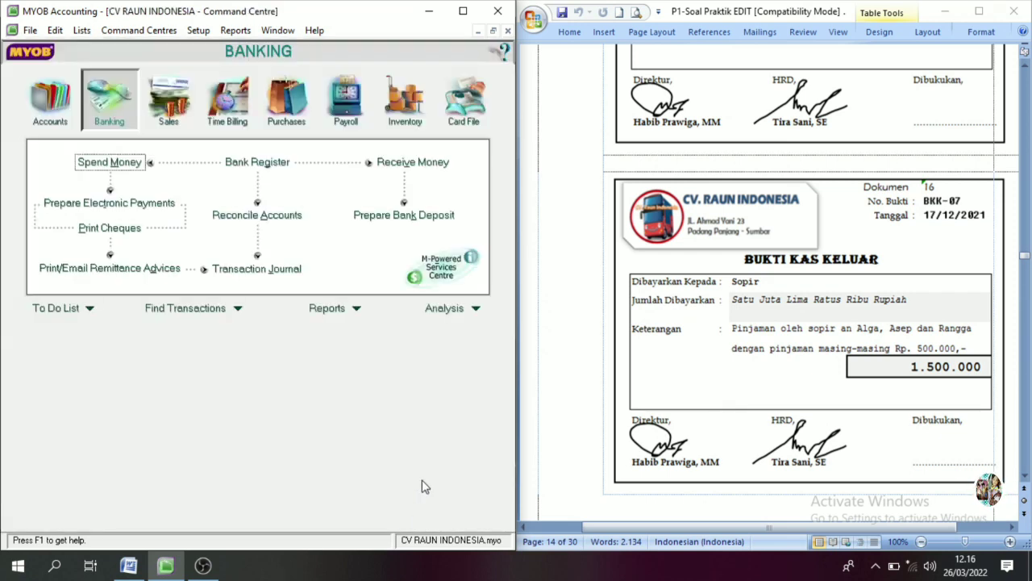
# Step: Start a Spend Money entry for petty cash voucher UKK-04, paid from account 1-1102 Petty Cash
pyautogui.scroll(-10, 681, 403)
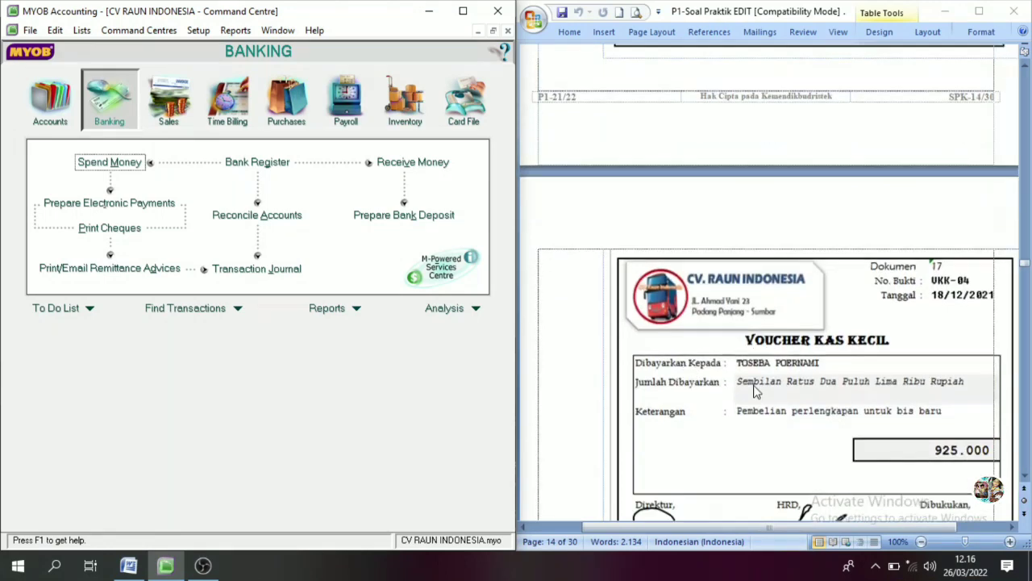
pyautogui.scroll(-3, 755, 391)
pyautogui.scroll(-1, 700, 343)
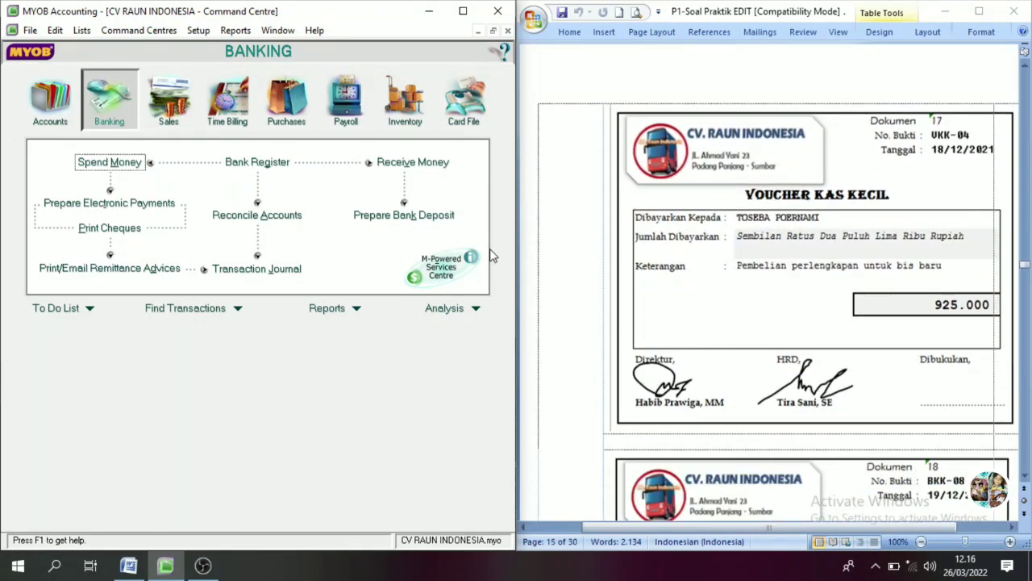
pyautogui.click(117, 165)
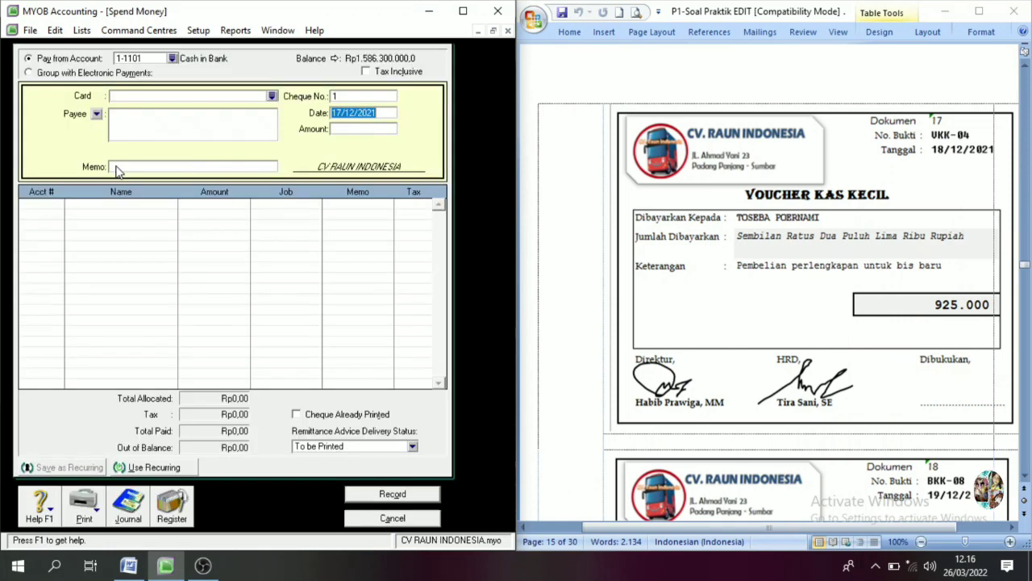
pyautogui.click(172, 60)
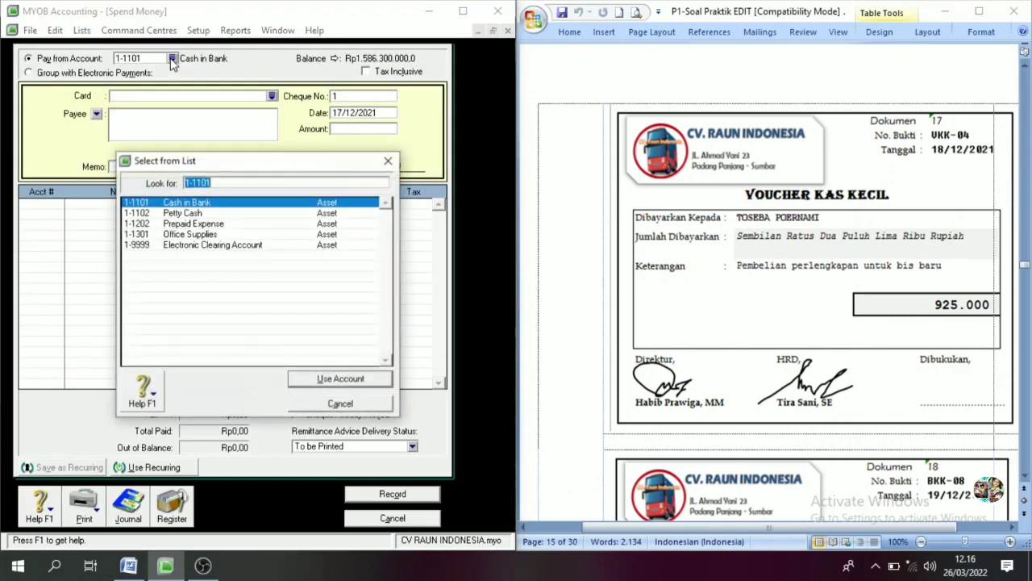
pyautogui.click(188, 213)
pyautogui.click(340, 379)
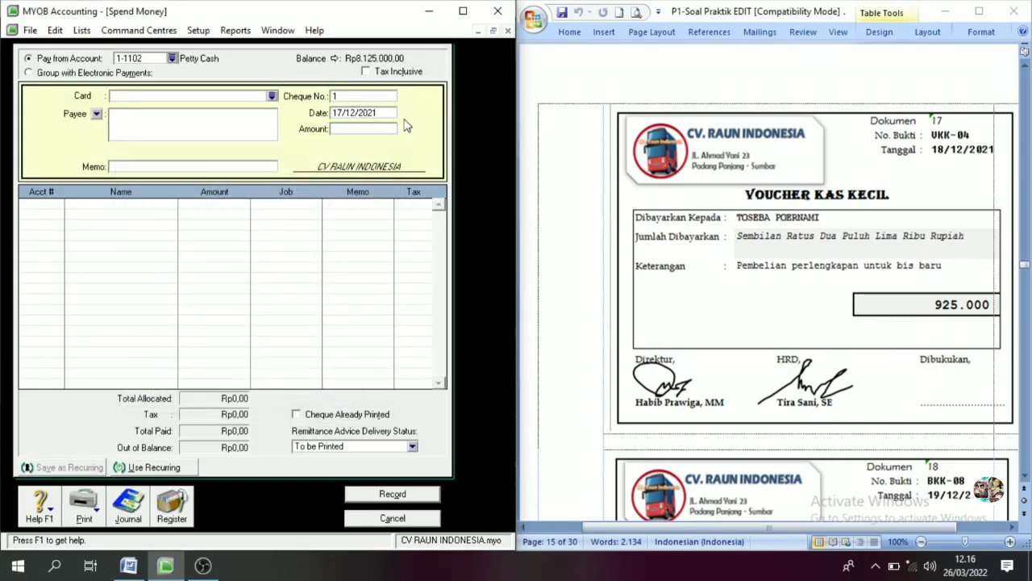
# Step: Set the cheque number to UKK-04 and the payment date to 18/12/2021
pyautogui.click(343, 98)
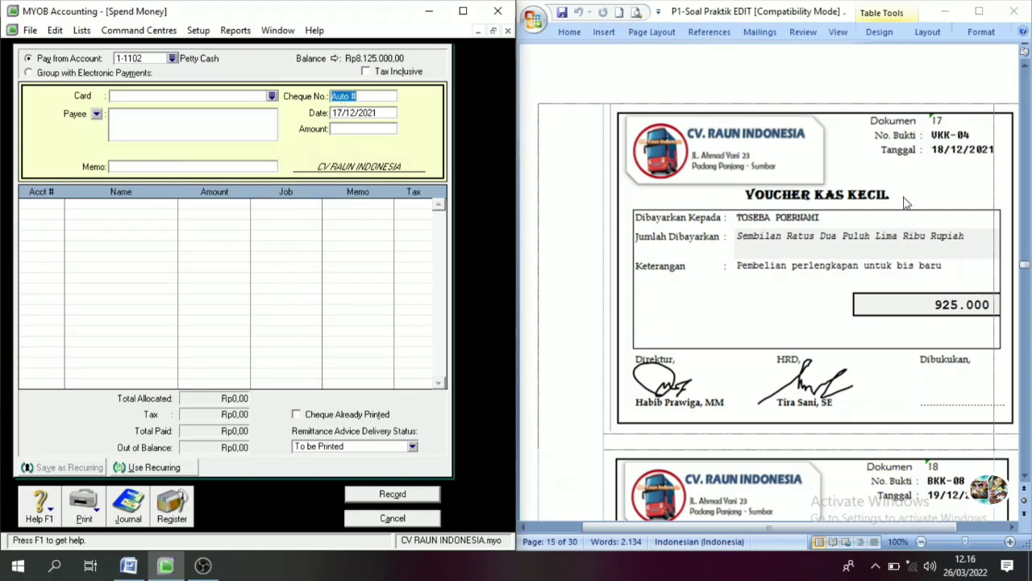
pyautogui.write('UKK-0')
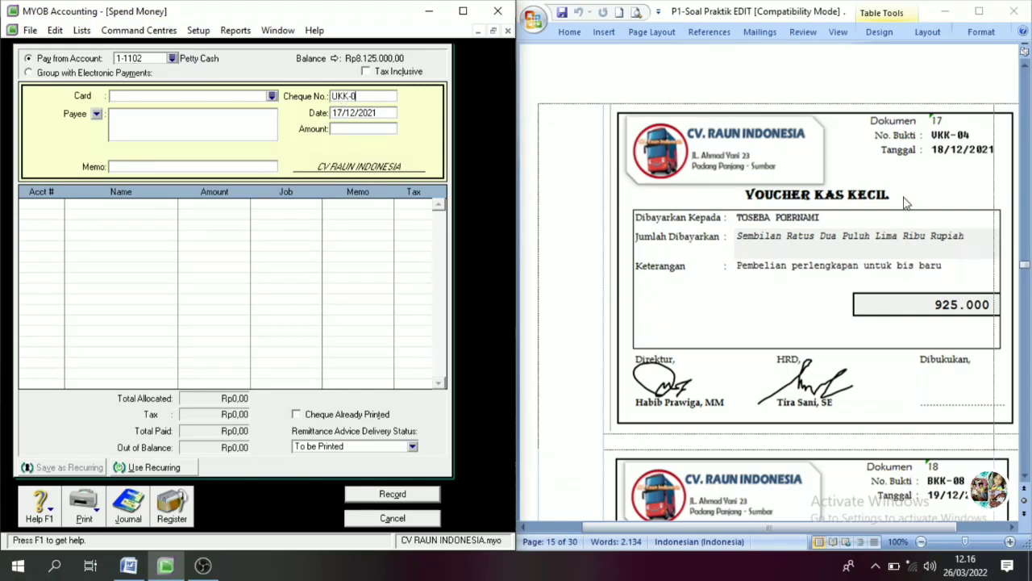
pyautogui.write('4')
pyautogui.press('Tab')
pyautogui.write('1')
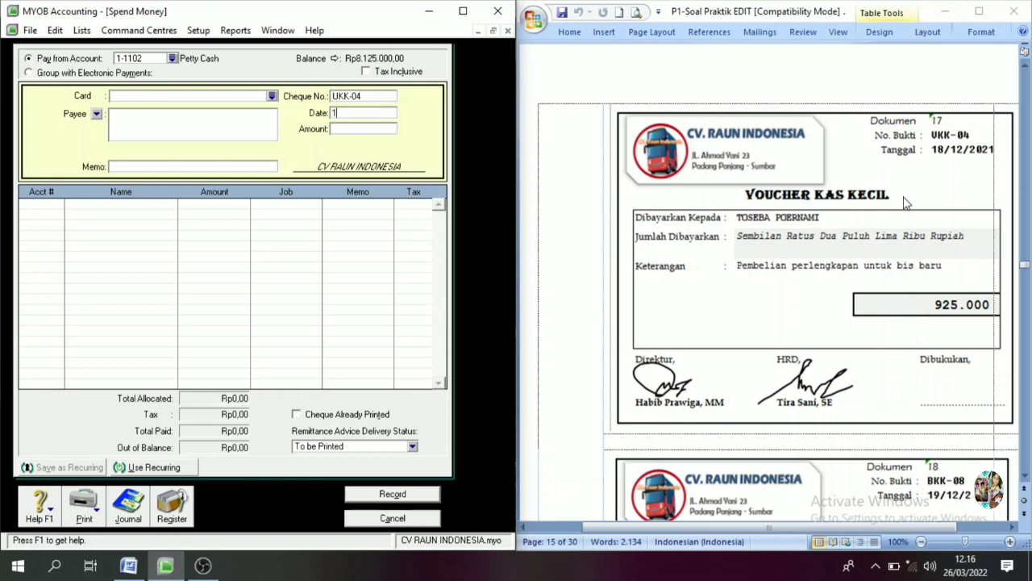
pyautogui.write('8/12/2021')
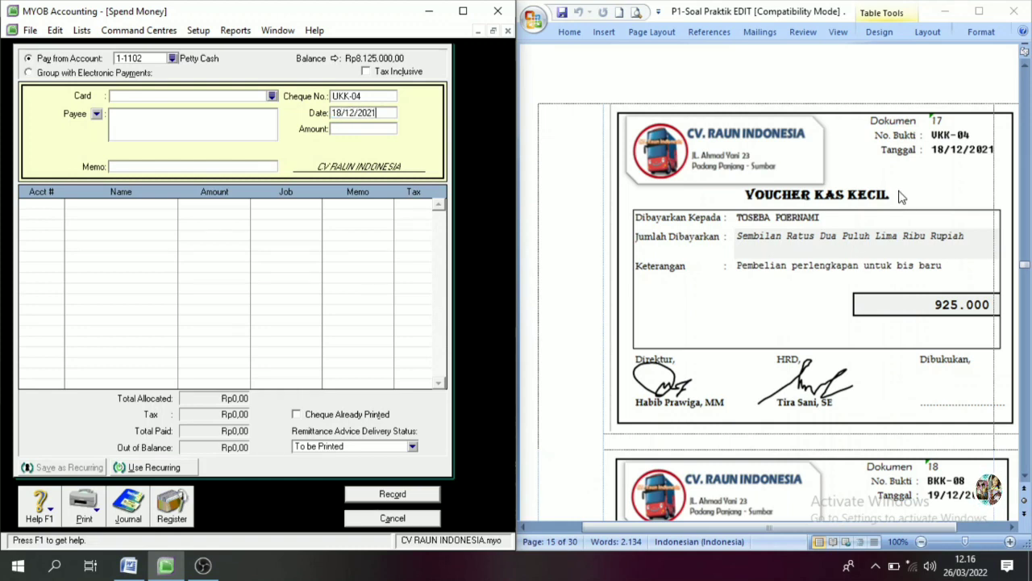
# Step: Enter 925.000 as the payment amount and Pembelian Perlengkapan BUS as the memo
pyautogui.press('Tab')
pyautogui.write('9')
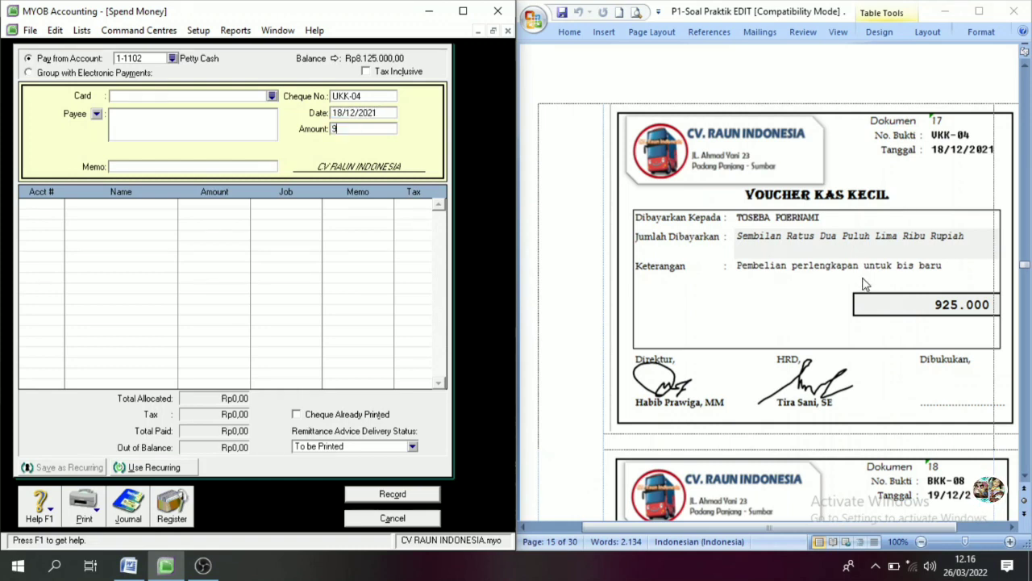
pyautogui.write('25.000')
pyautogui.press('Tab')
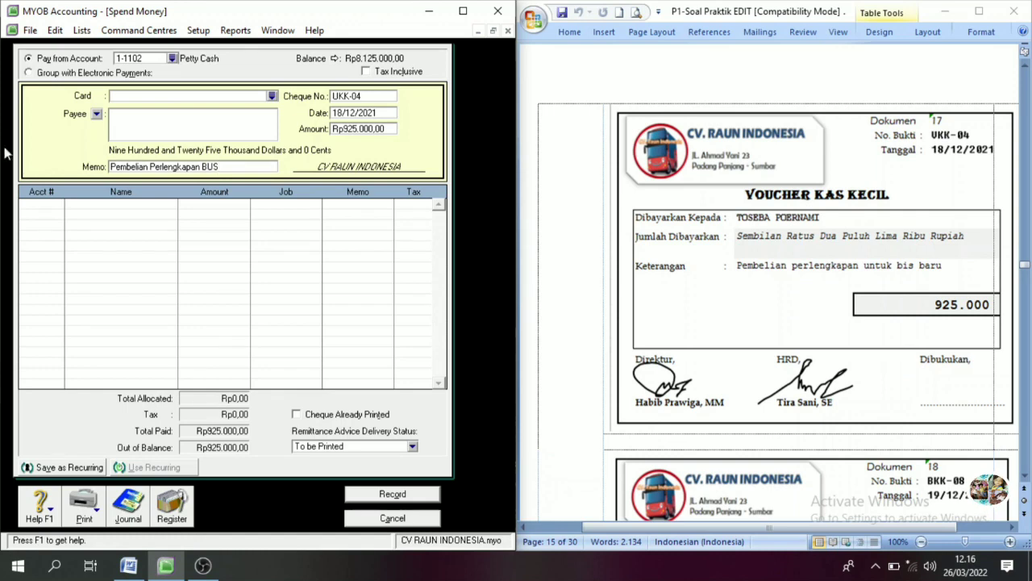
# Step: Allocate the 925.000 to account 1-1301 Office Supplies, then record the payment and close the form
pyautogui.click(61, 209)
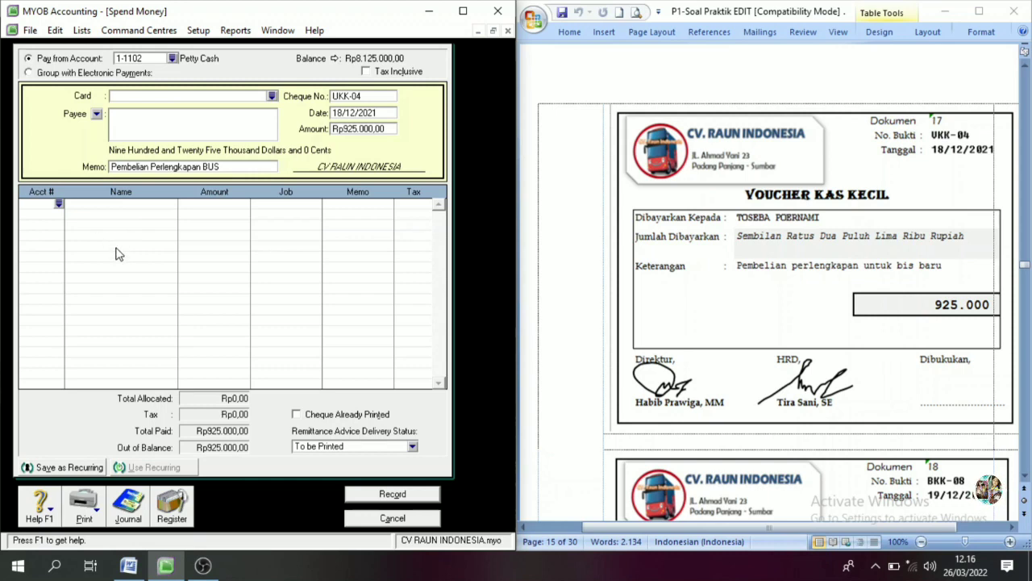
pyautogui.click(59, 204)
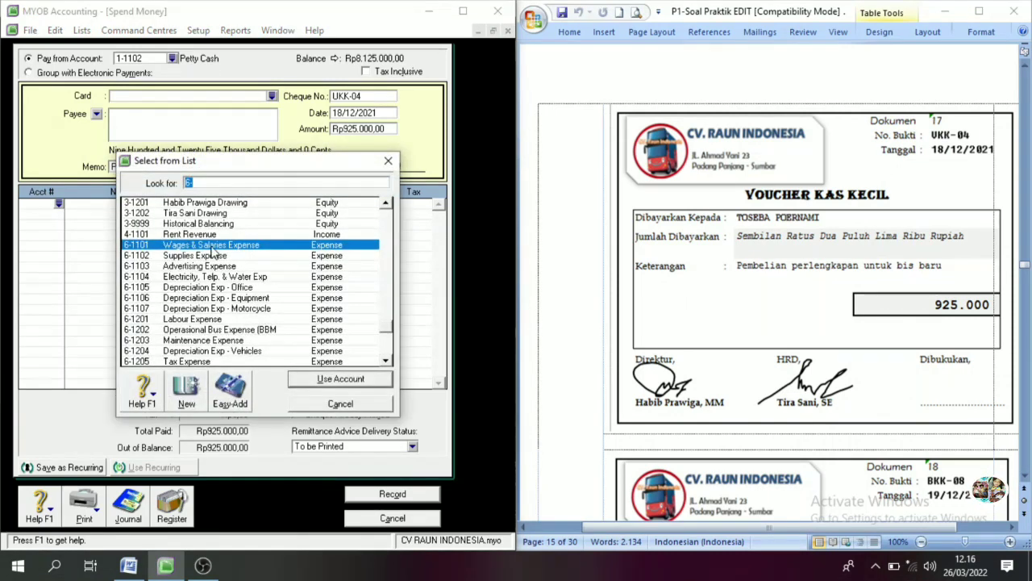
pyautogui.scroll(8, 208, 257)
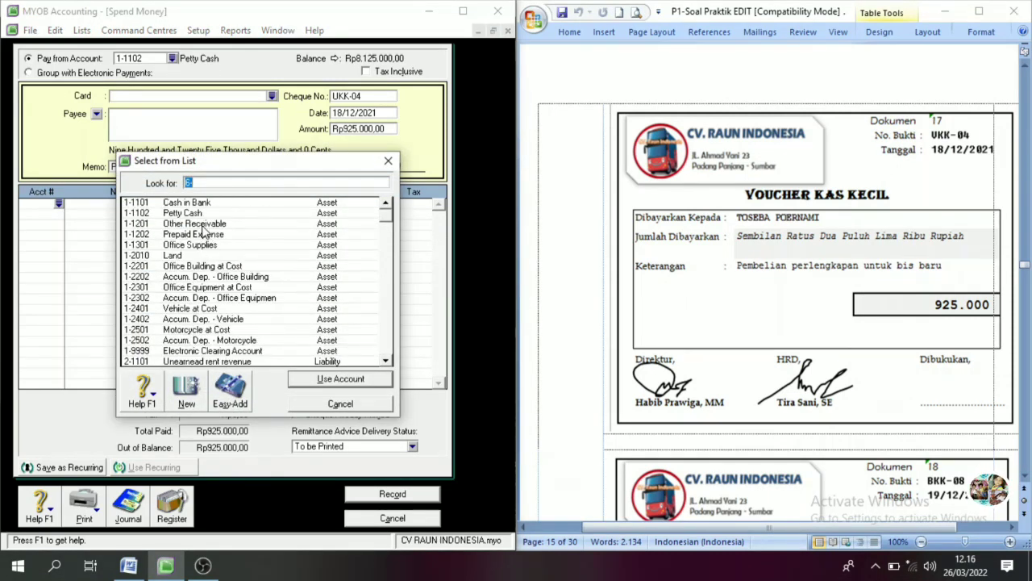
pyautogui.click(207, 245)
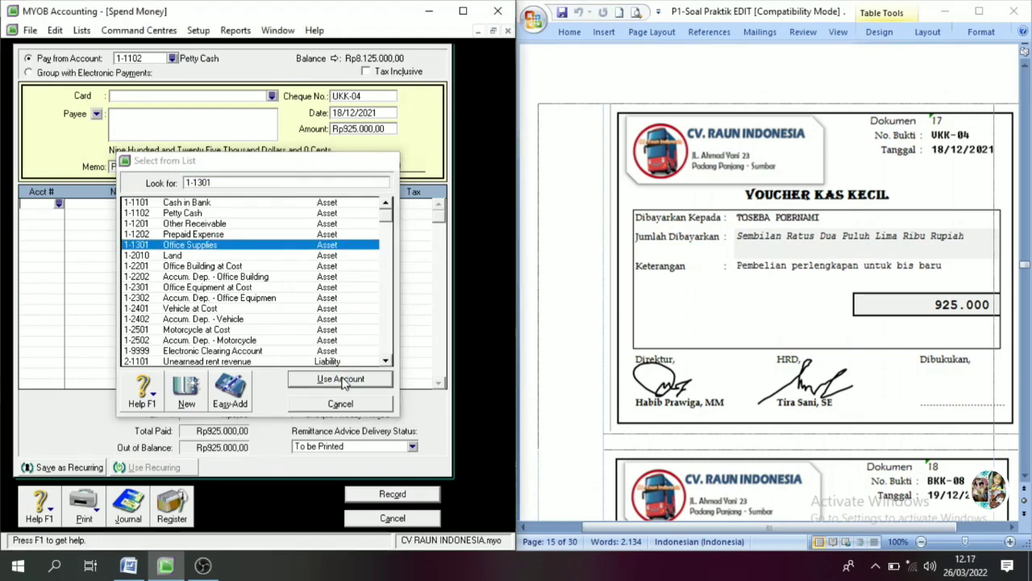
pyautogui.click(337, 381)
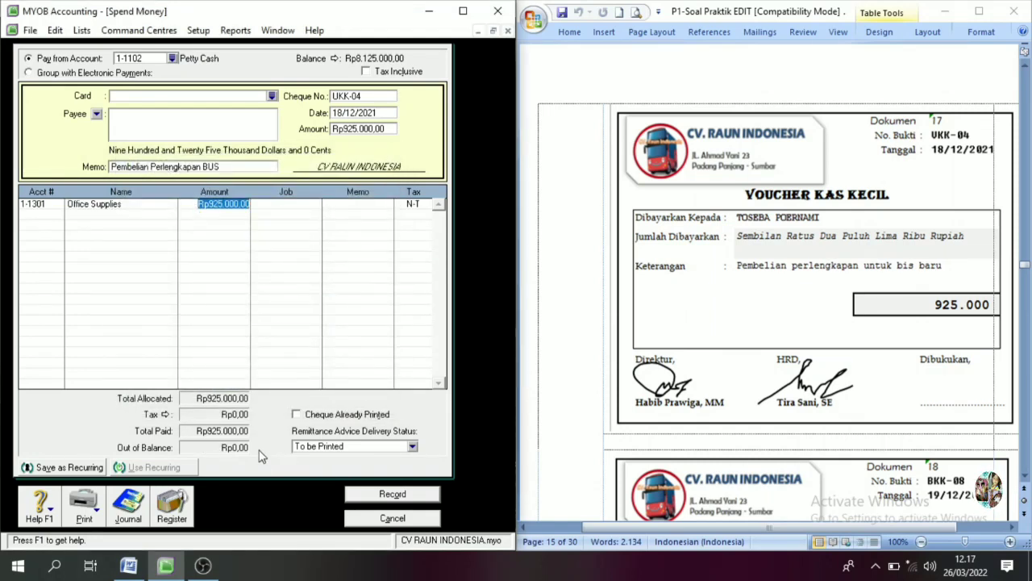
pyautogui.click(413, 495)
pyautogui.click(428, 520)
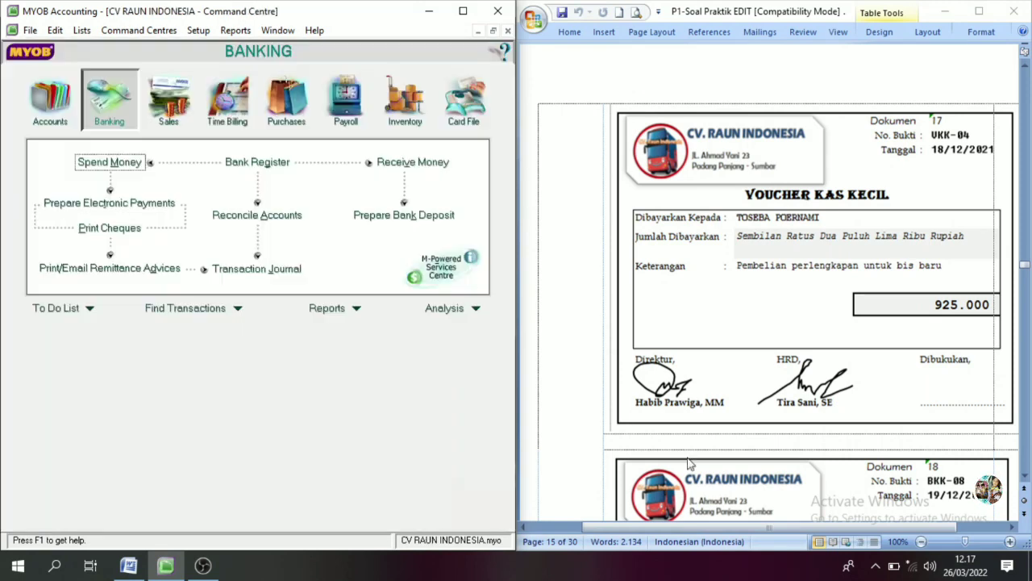
# Step: Start a Spend Money entry for the bus purchase voucher with cheque number BKK-08 and date 19/12/2021
pyautogui.scroll(-5, 837, 375)
pyautogui.scroll(-4, 797, 407)
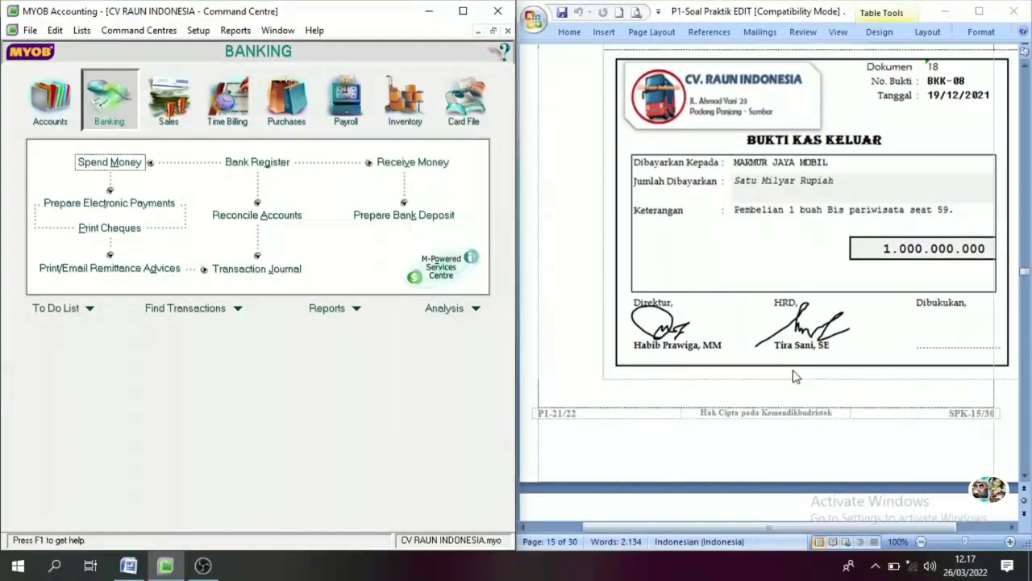
pyautogui.scroll(1, 798, 363)
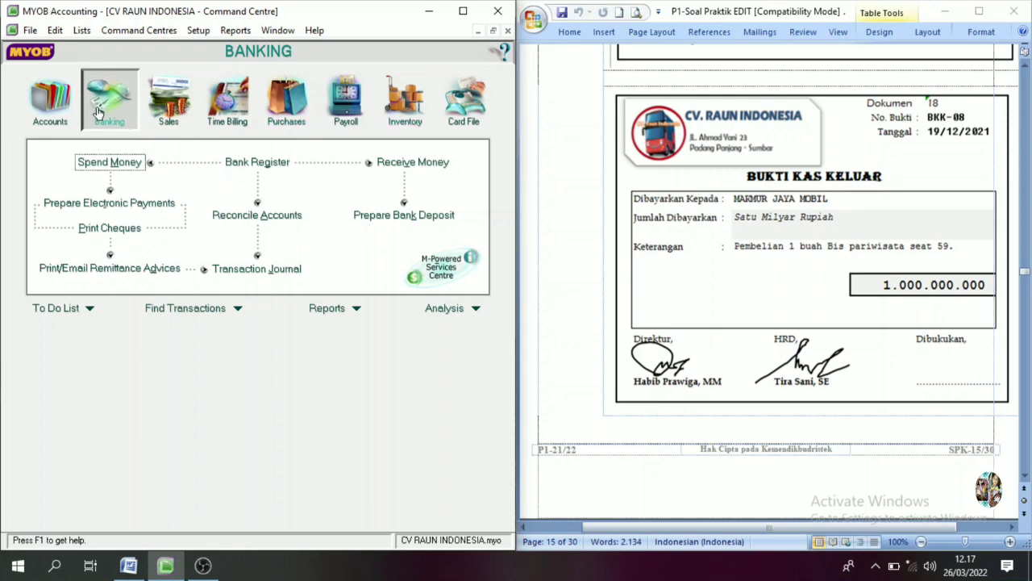
pyautogui.click(110, 163)
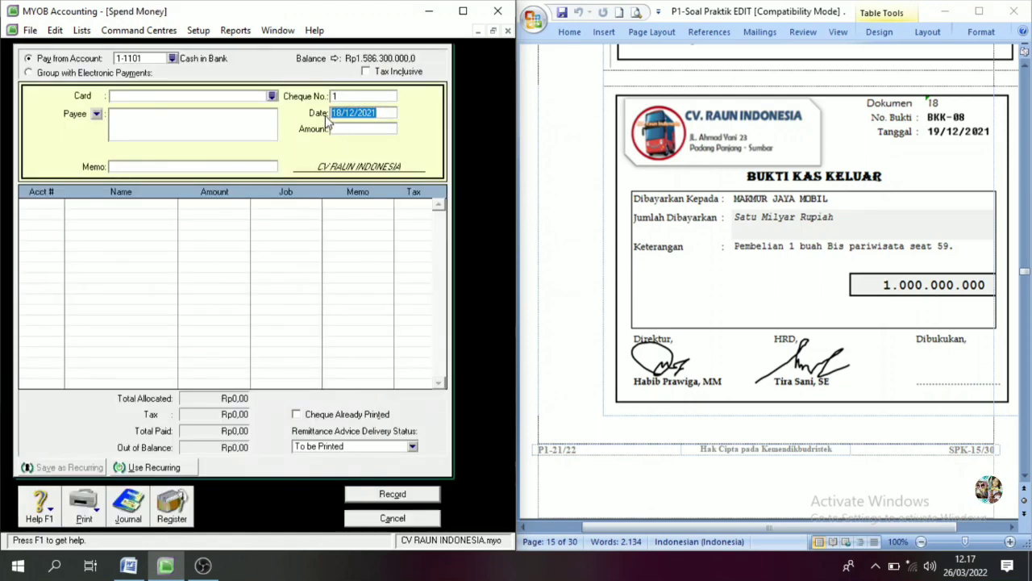
pyautogui.click(384, 96)
pyautogui.write('N')
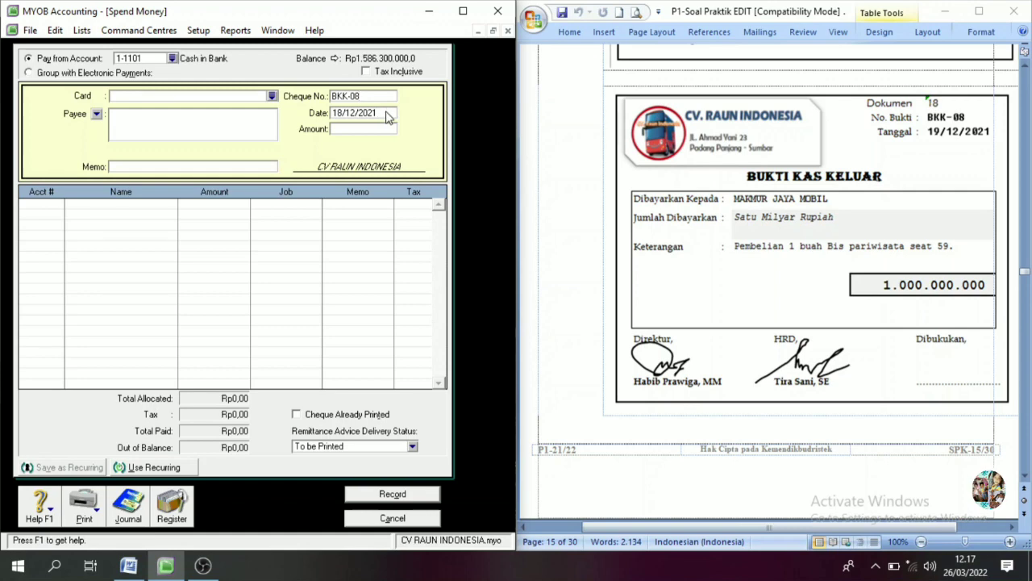
pyautogui.click(387, 112)
pyautogui.write('1')
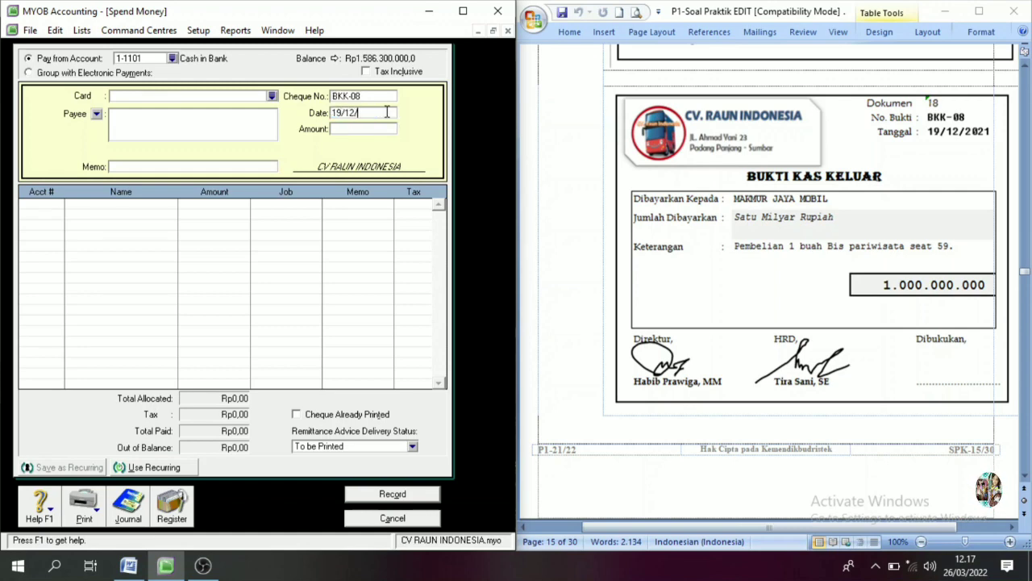
pyautogui.press('Tab')
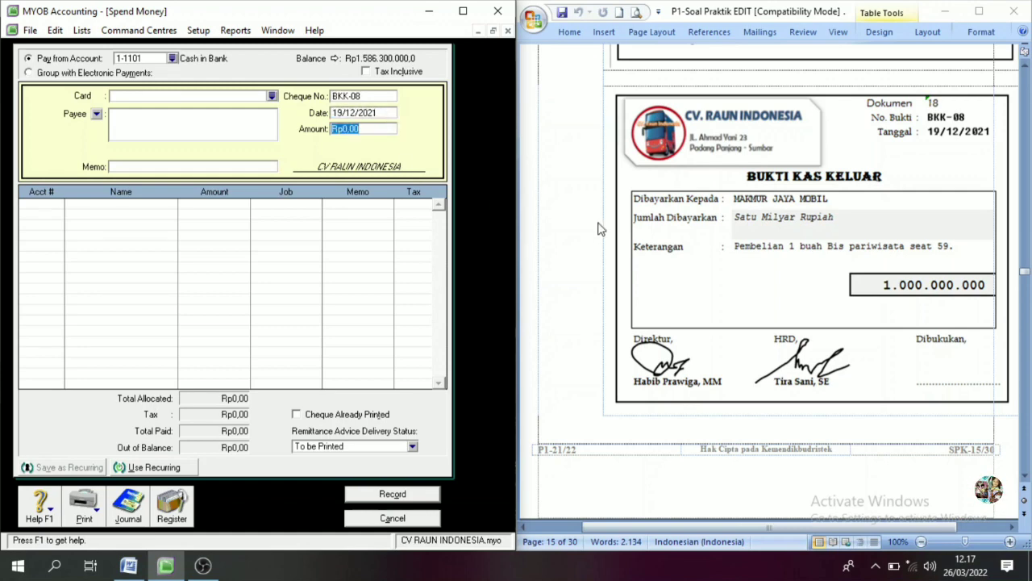
# Step: Set the bus purchase amount to 1.000.000.000 and the memo to Pembelian 1 unit BUS
pyautogui.write('1.000.0')
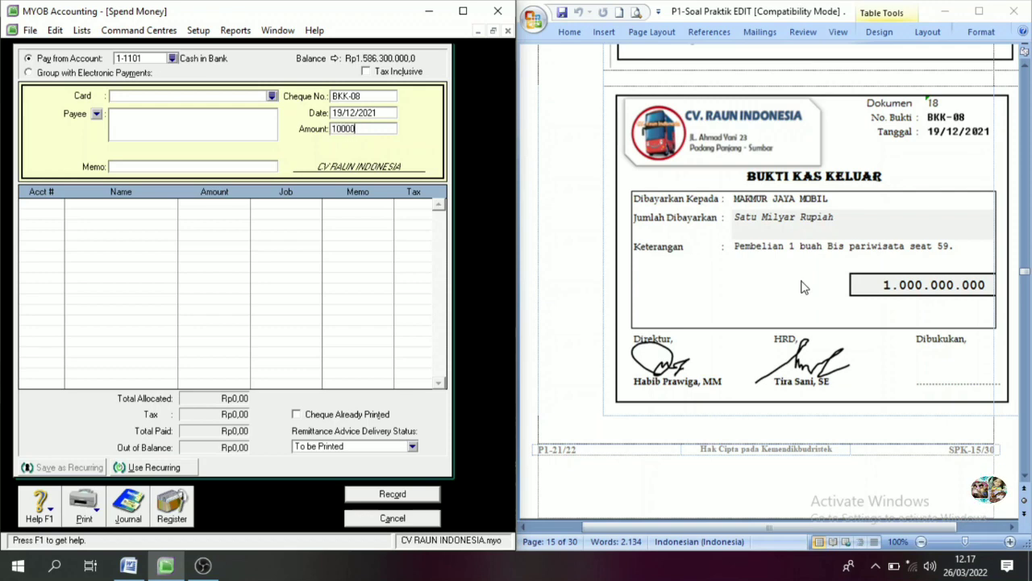
pyautogui.write('00.000')
pyautogui.press('Tab')
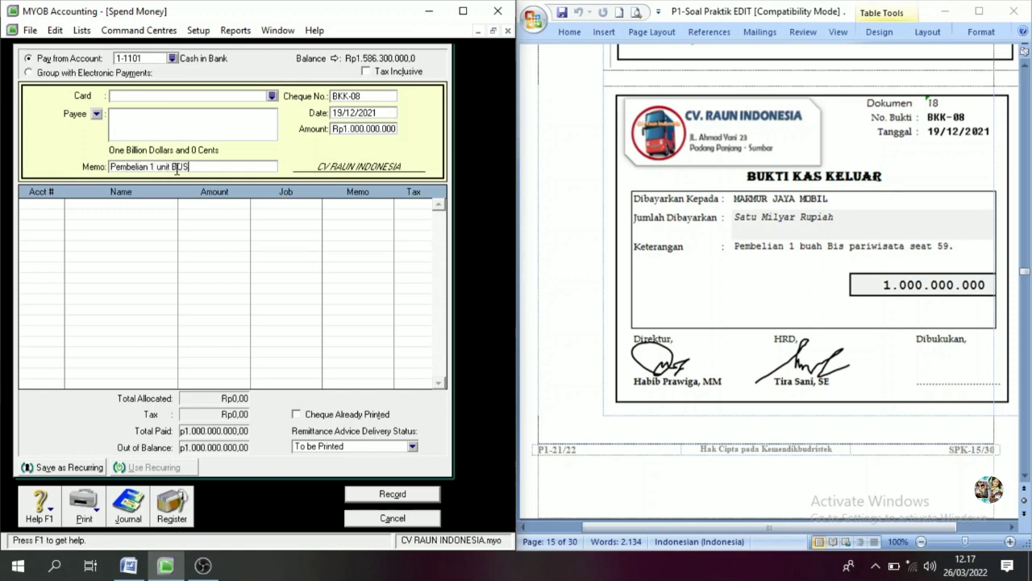
# Step: Allocate the 1.000.000.000 to account 1-2401 Vehicle at Cost, then record the payment and close the form
pyautogui.click(62, 208)
pyautogui.write('6')
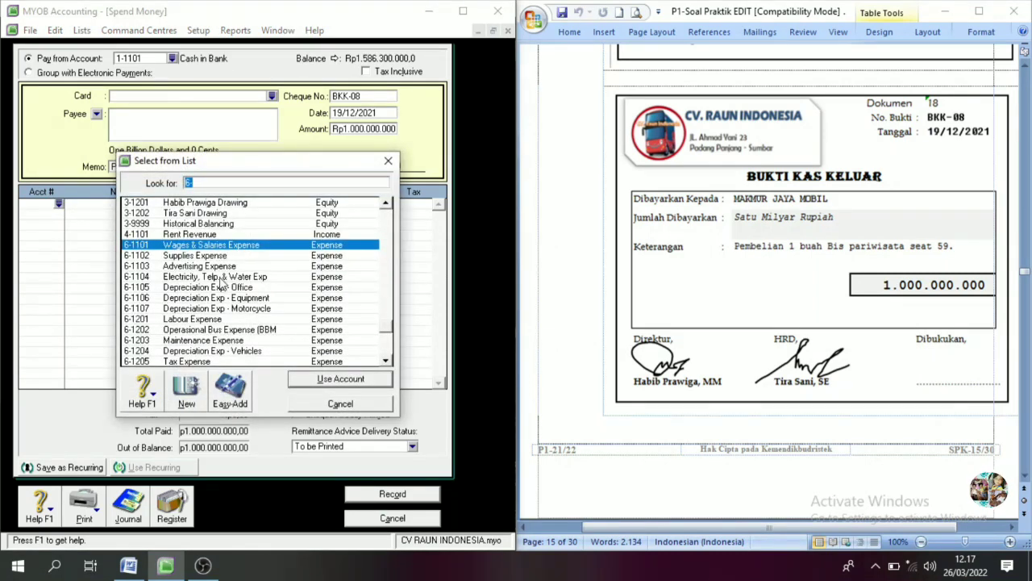
pyautogui.scroll(-2, 219, 281)
pyautogui.scroll(3, 210, 282)
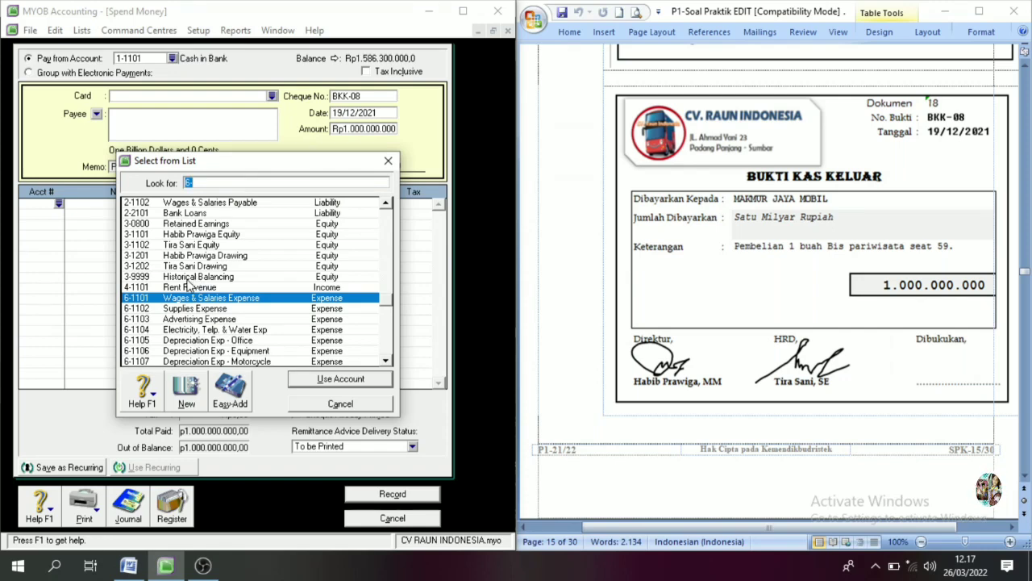
pyautogui.scroll(-1, 192, 282)
pyautogui.scroll(7, 193, 284)
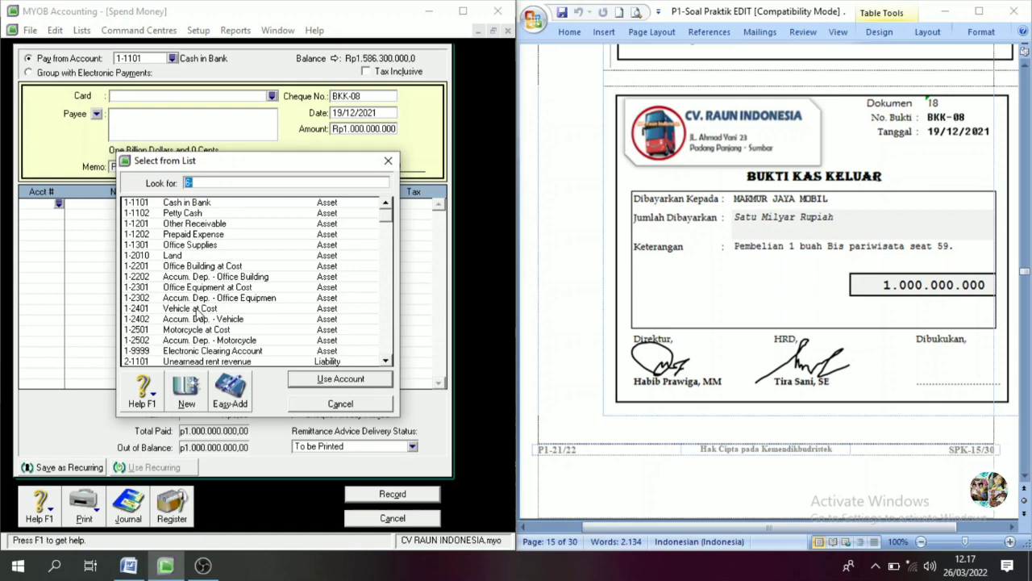
pyautogui.click(200, 309)
pyautogui.click(324, 380)
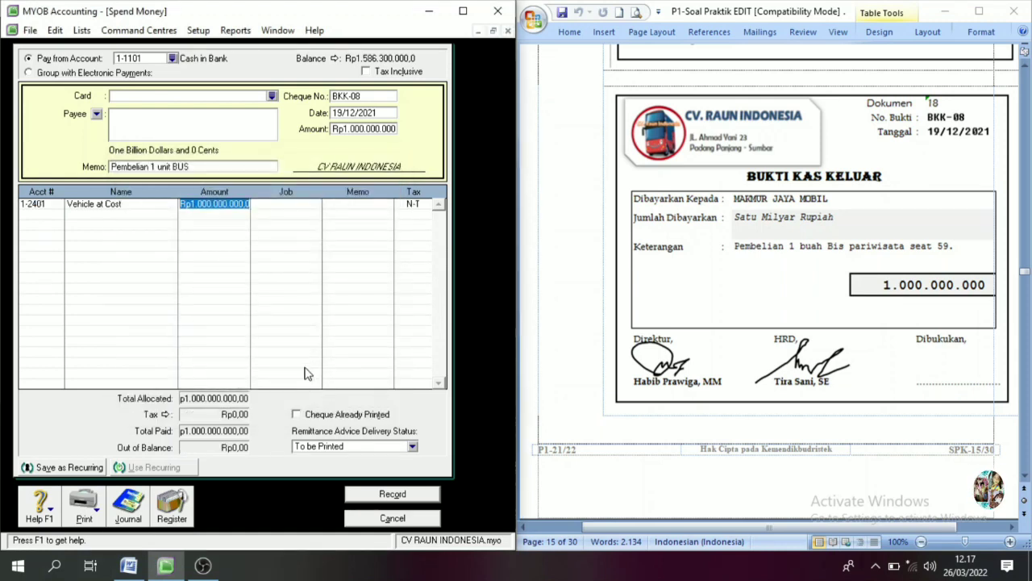
pyautogui.click(392, 494)
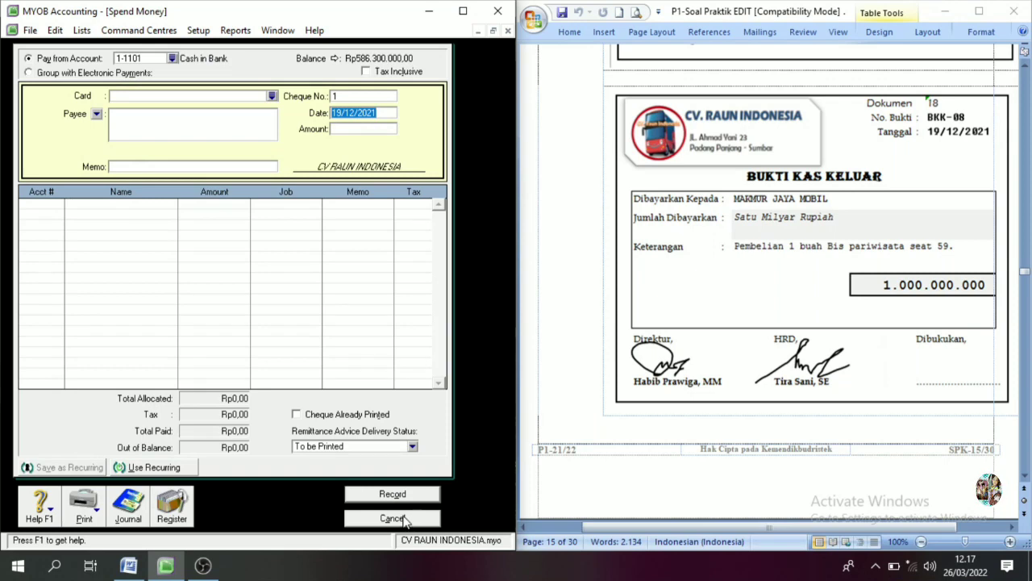
pyautogui.click(393, 518)
# Step: Start a Receive Money entry for the SMKN 1 Solok receipt voucher with ID BKM-06 and date 20/12/2021
pyautogui.scroll(-10, 818, 389)
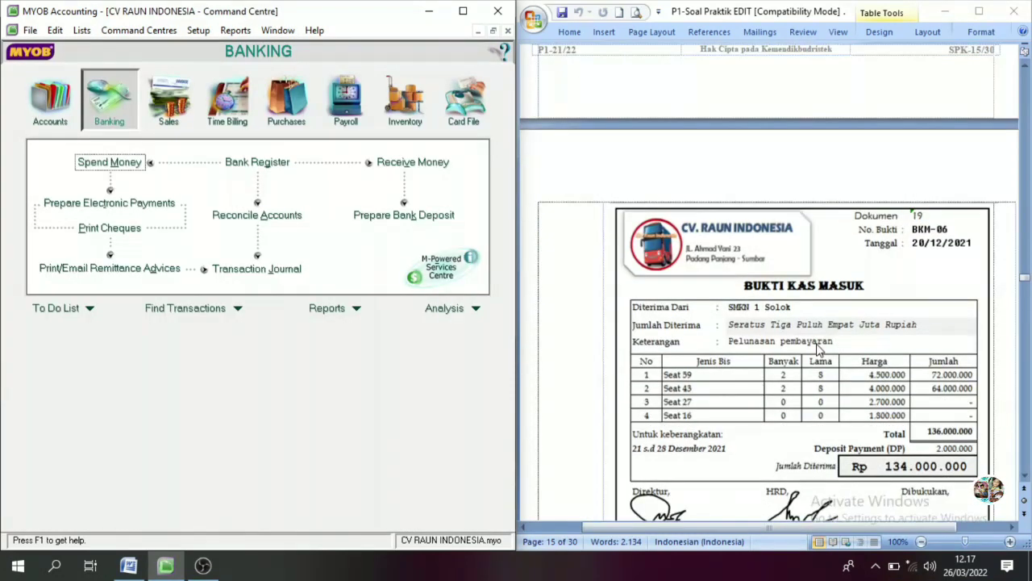
pyautogui.scroll(-1, 818, 346)
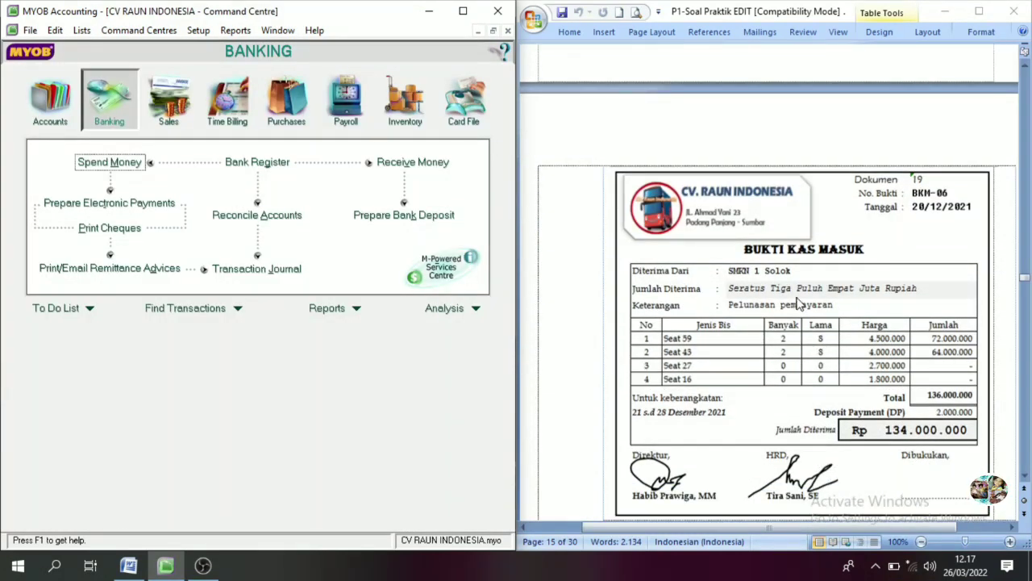
pyautogui.scroll(-1, 795, 307)
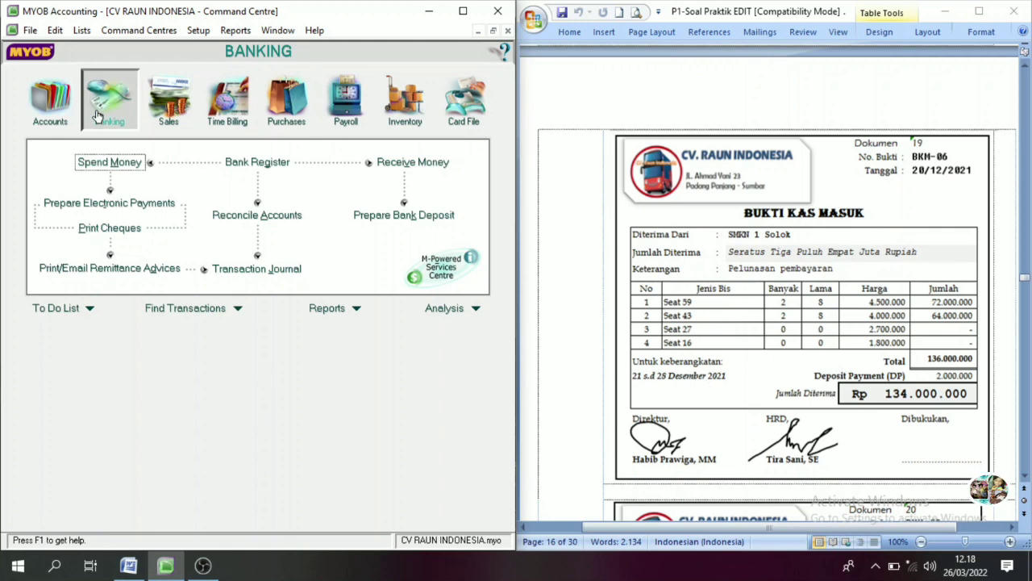
pyautogui.click(400, 162)
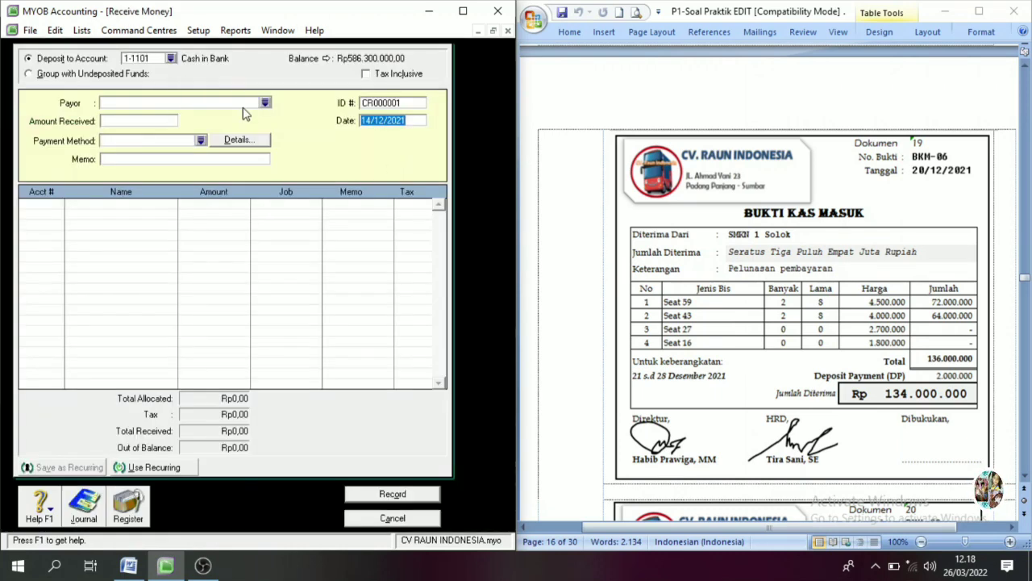
pyautogui.click(391, 104)
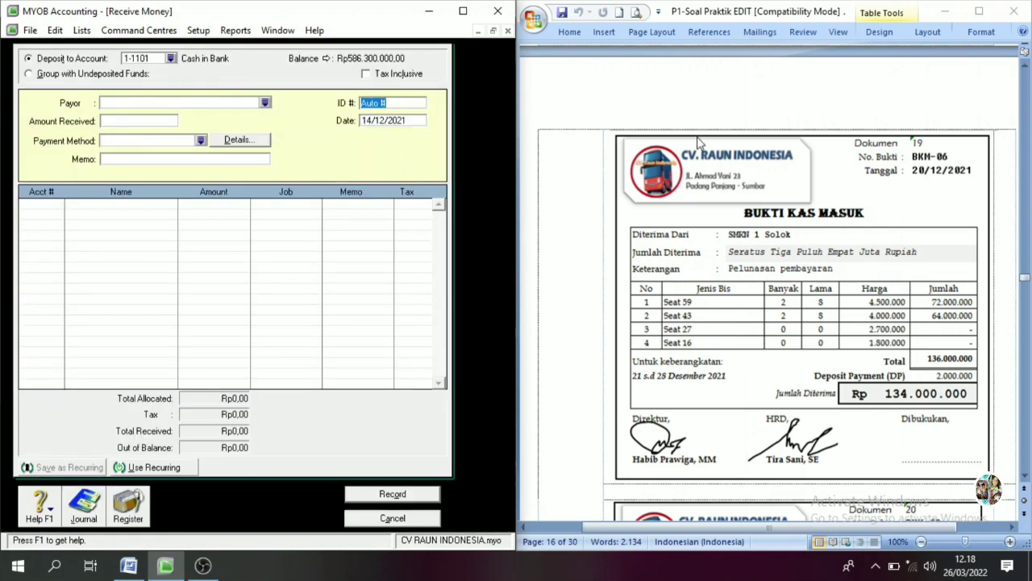
pyautogui.write('BKM-0')
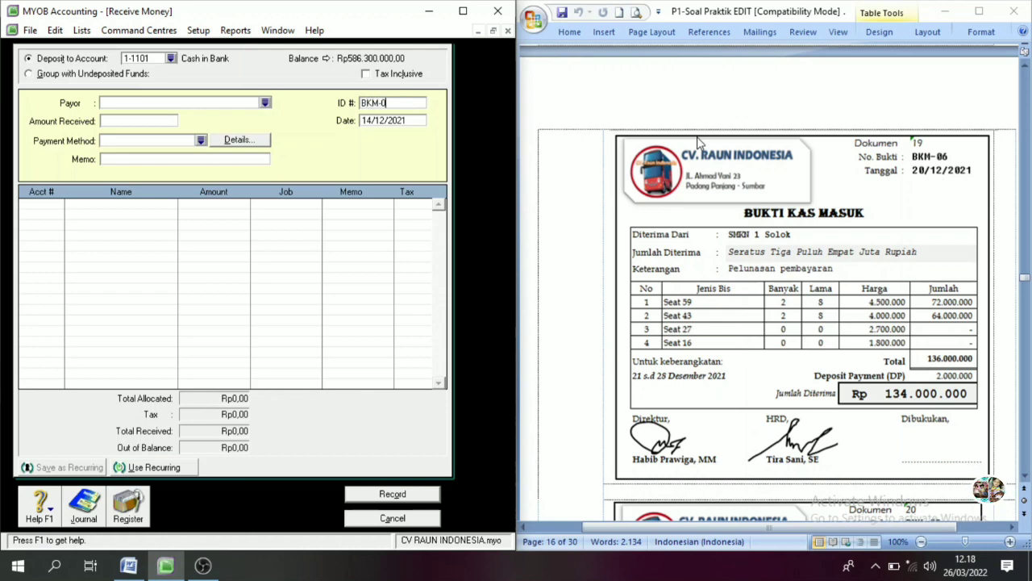
pyautogui.write('6')
pyautogui.press('Tab')
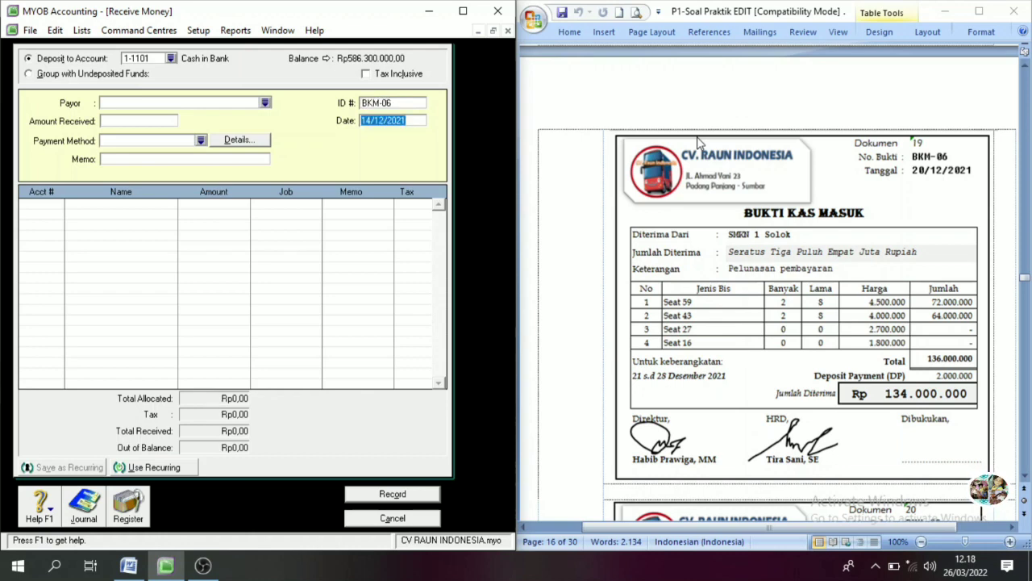
pyautogui.write('20')
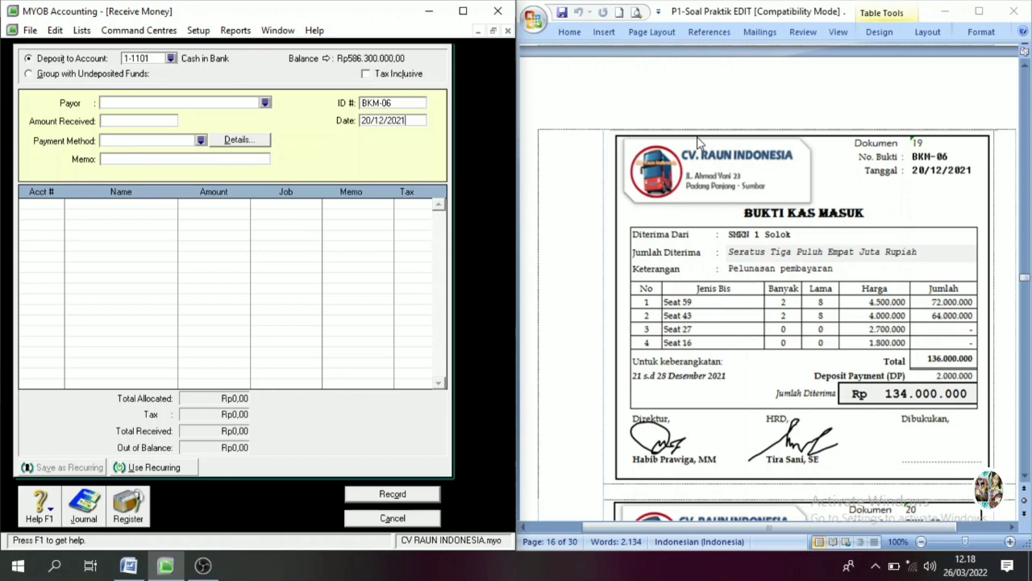
# Step: Set the payor to customer SMKN 1 SOLOK and the amount received to 134.000.000
pyautogui.click(266, 102)
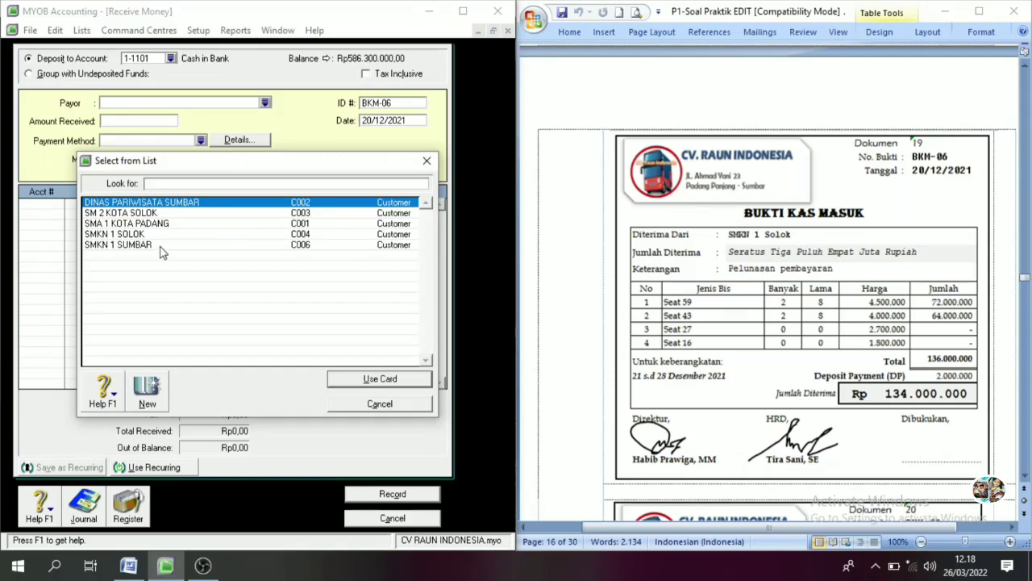
pyautogui.click(137, 235)
pyautogui.click(388, 377)
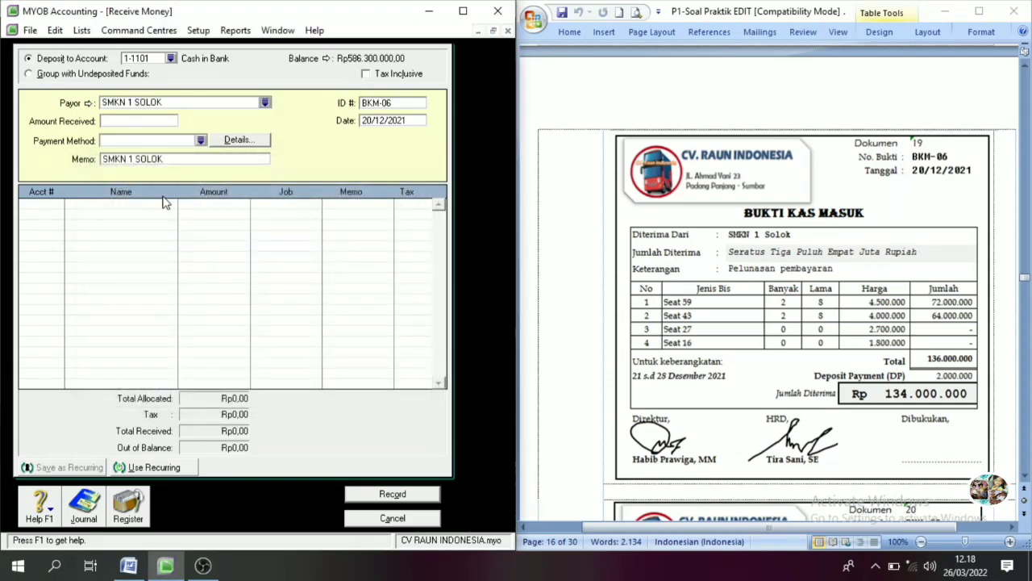
pyautogui.click(123, 127)
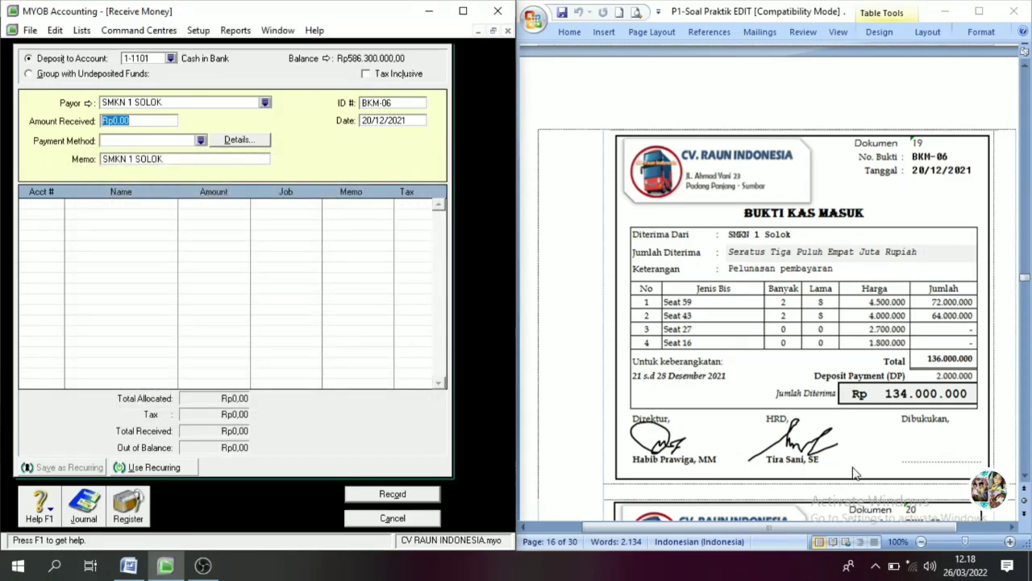
pyautogui.write('134000000')
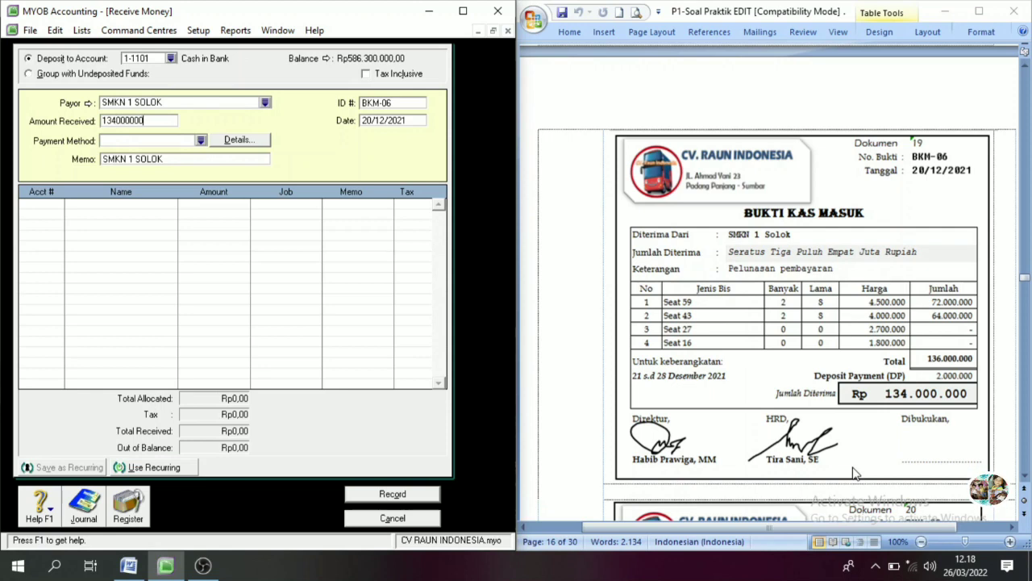
pyautogui.press('Tab')
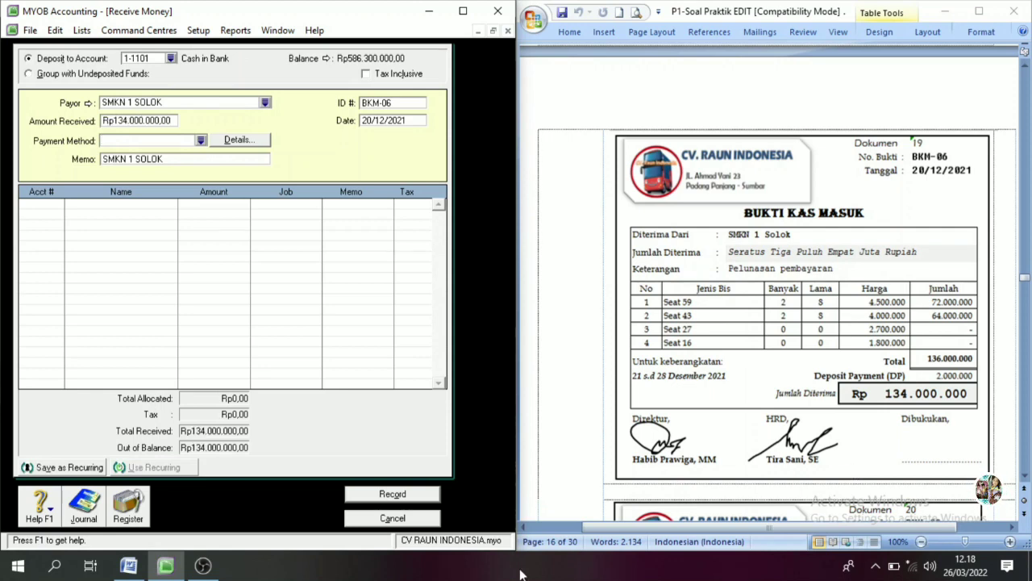
# Step: Allocate the 134.000.000 to account 2-1101 Unearnead rent revenue, then record the receipt and close the form
pyautogui.click(53, 206)
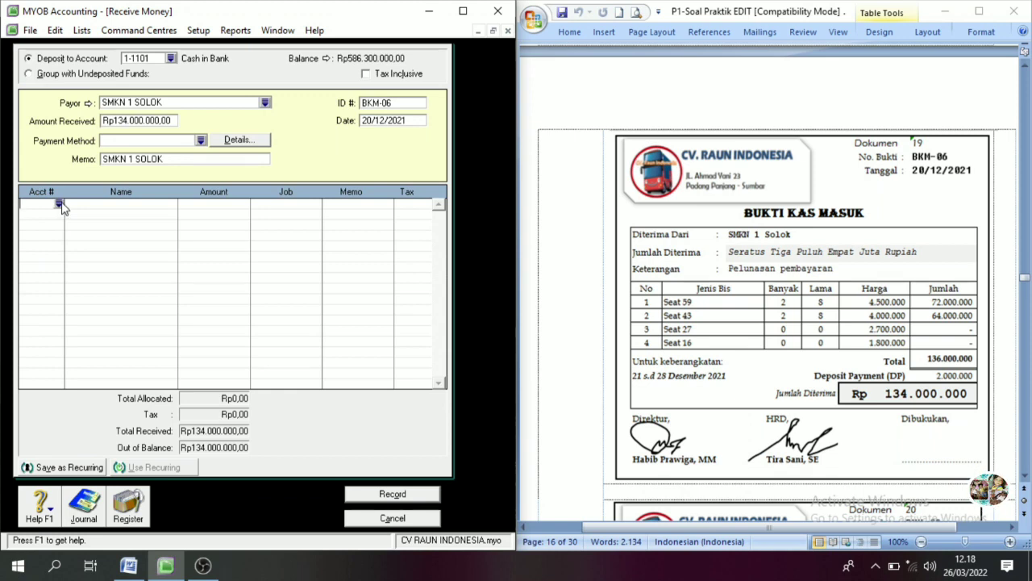
pyautogui.write('4')
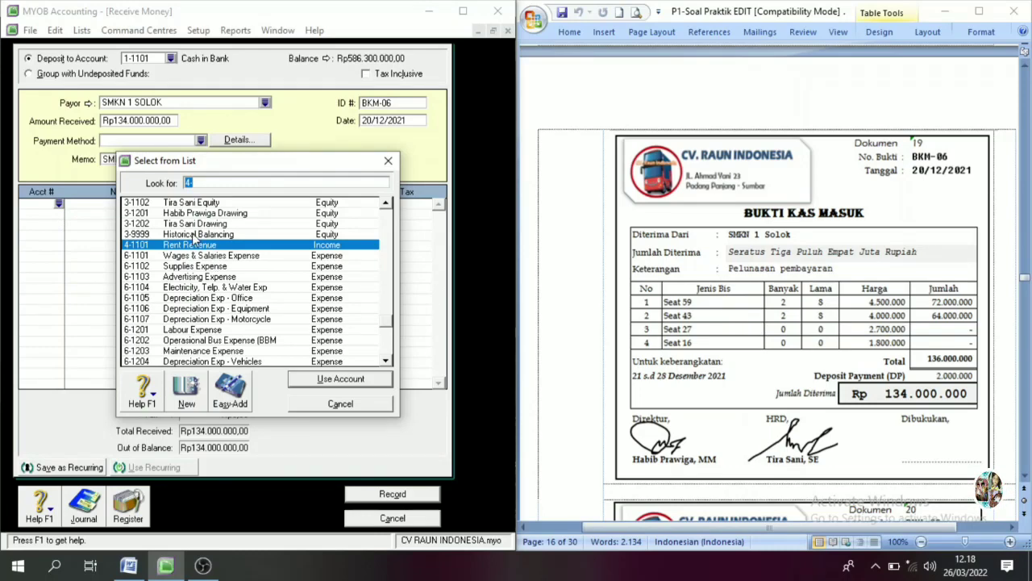
pyautogui.scroll(5, 194, 235)
pyautogui.click(200, 308)
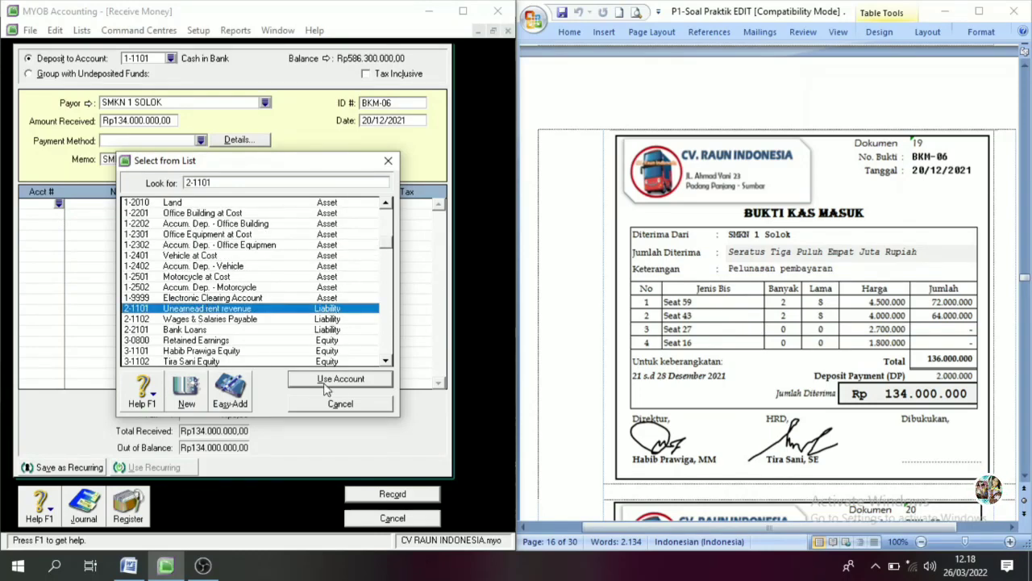
pyautogui.click(327, 381)
pyautogui.click(219, 338)
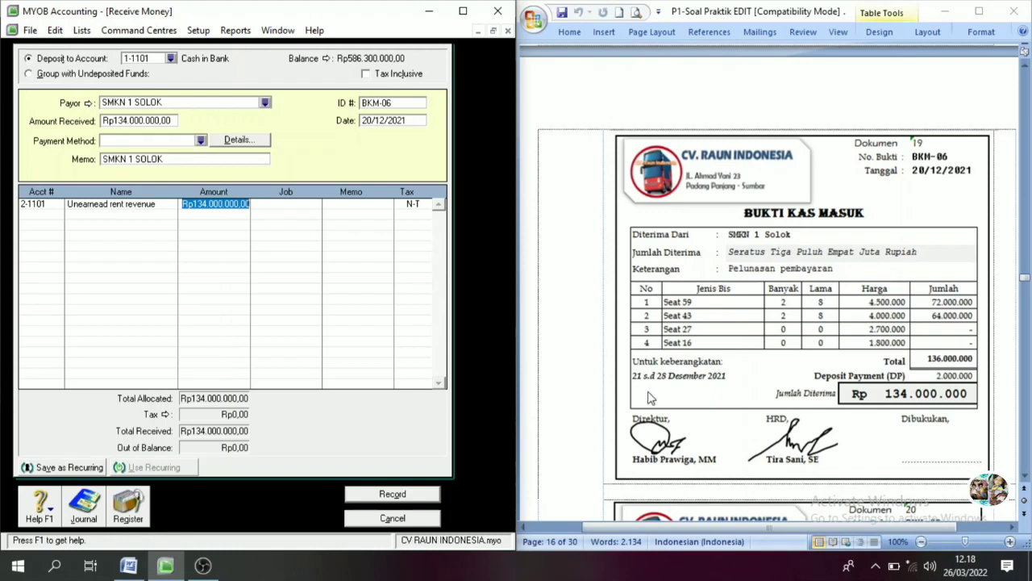
pyautogui.click(423, 498)
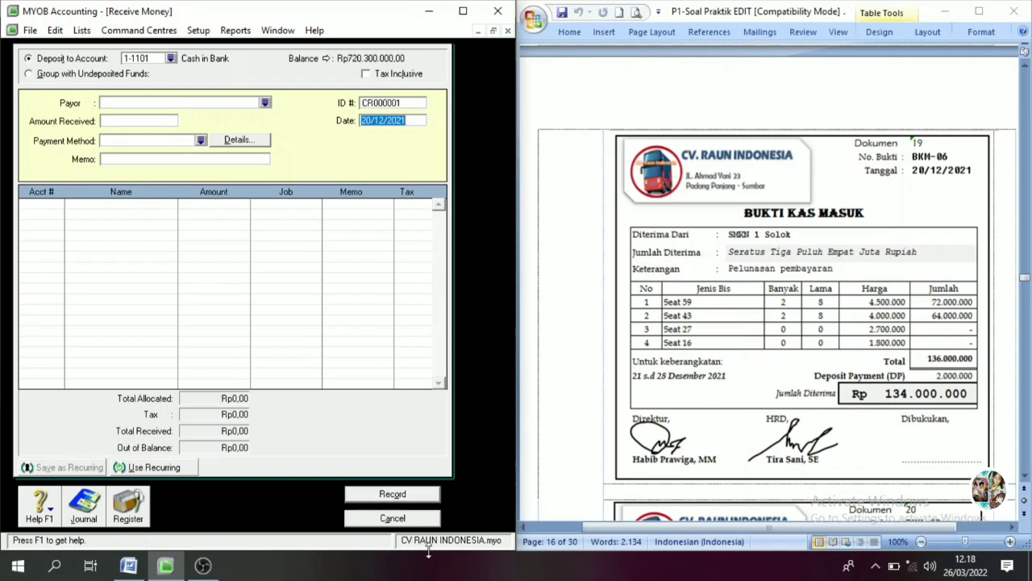
pyautogui.click(421, 520)
# Step: Start a Spend Money entry for the prepaid bus trip voucher with cheque number BKK-09 and date 20/12/2021
pyautogui.scroll(-1, 936, 411)
pyautogui.scroll(-3, 935, 411)
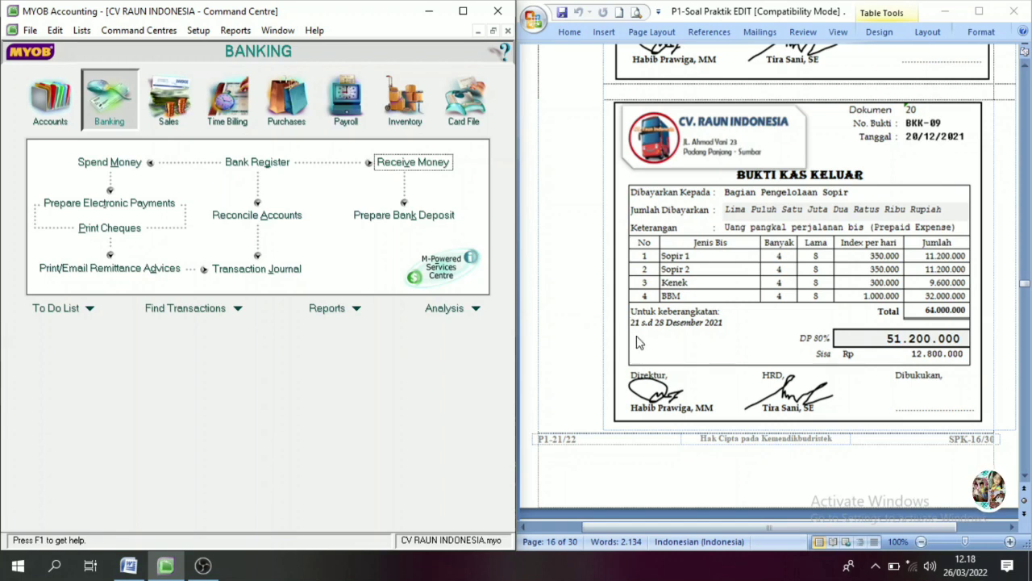
pyautogui.scroll(5, 725, 338)
pyautogui.scroll(4, 756, 323)
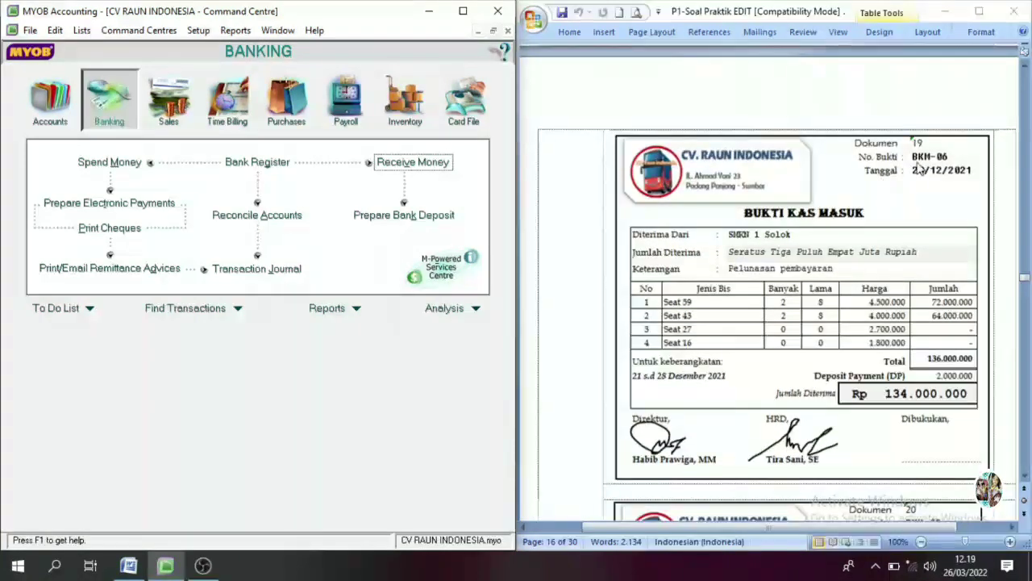
pyautogui.scroll(-8, 771, 323)
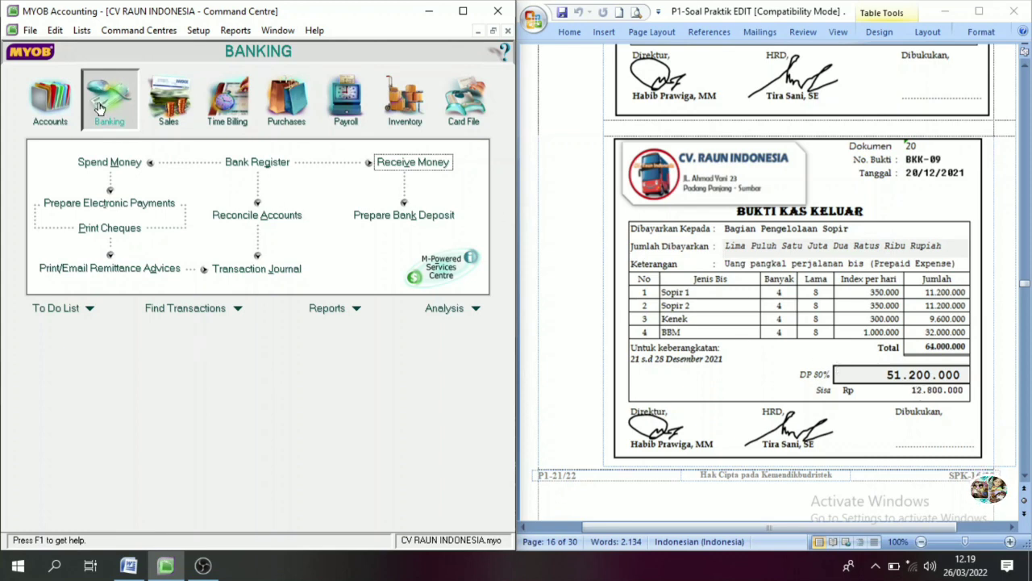
pyautogui.click(103, 162)
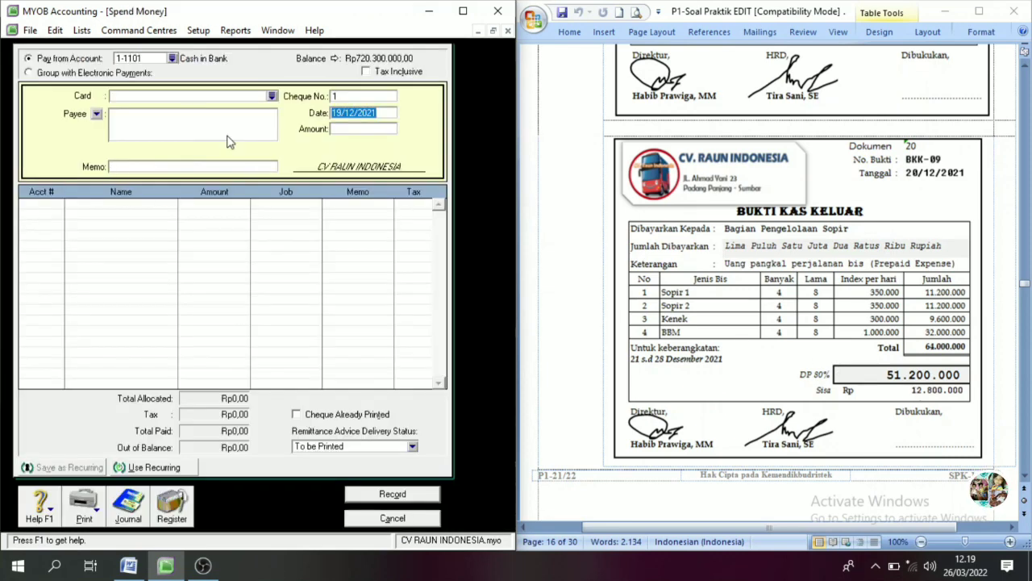
pyautogui.click(351, 99)
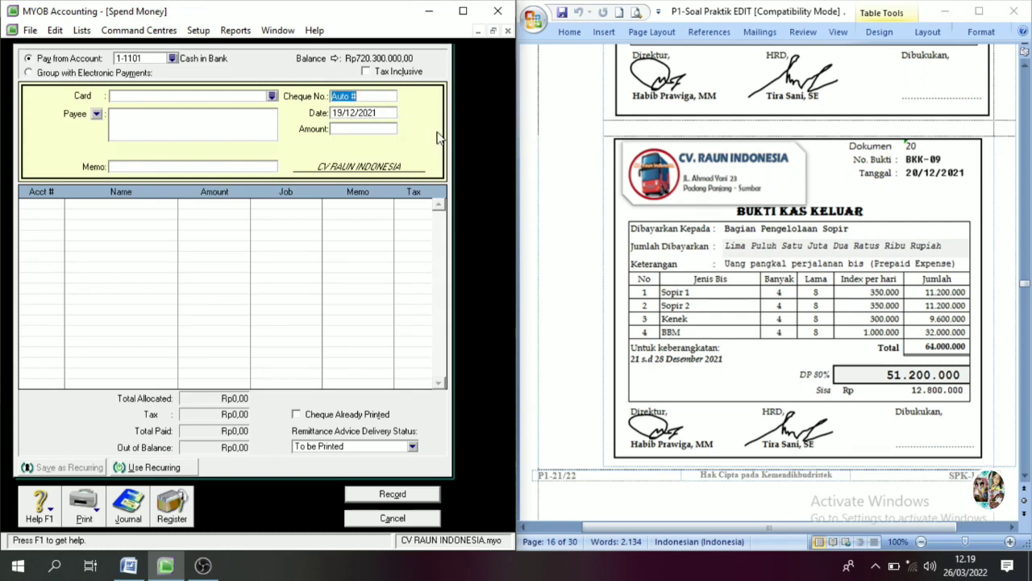
pyautogui.write('BKK-09')
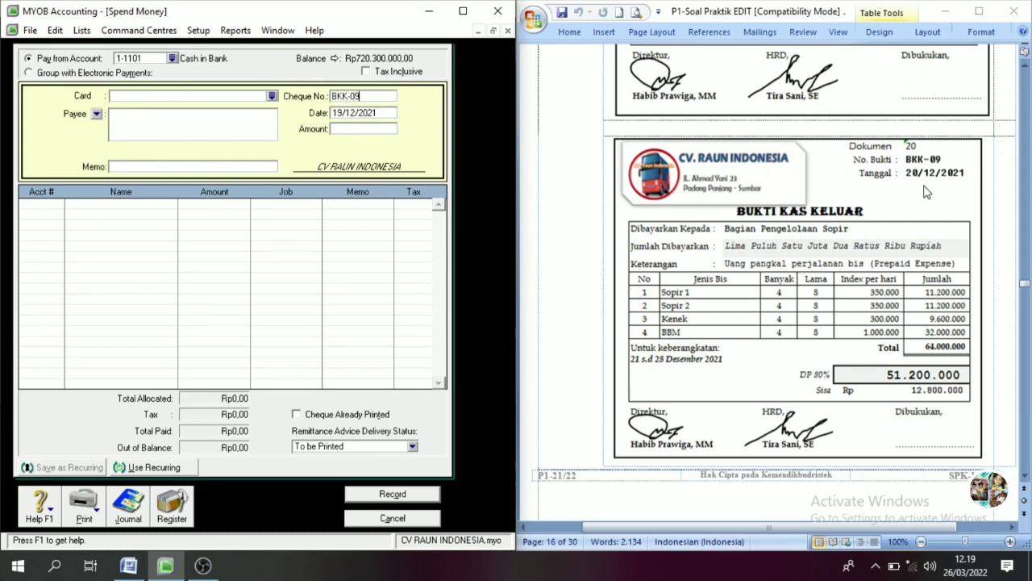
pyautogui.press('Tab')
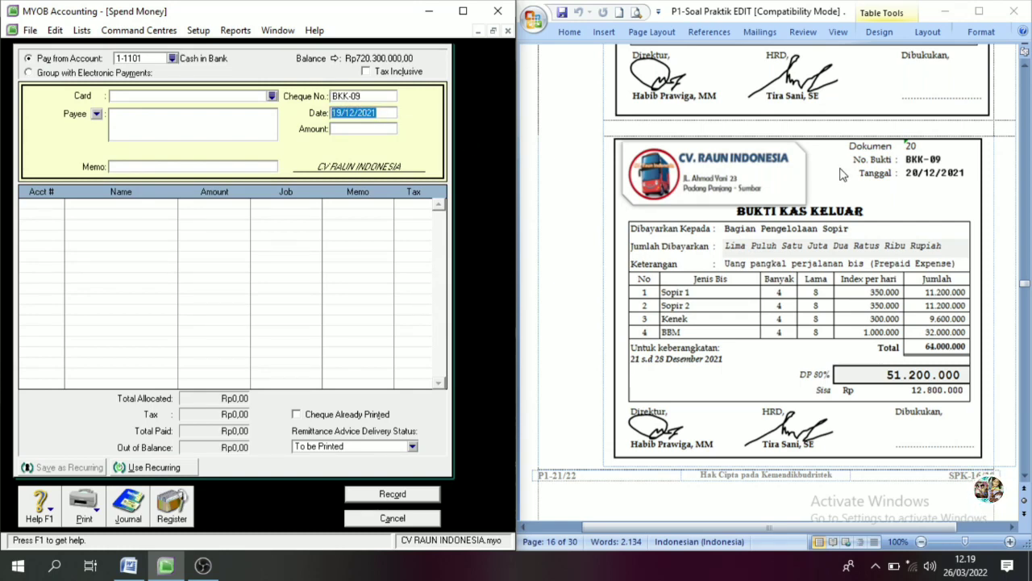
pyautogui.write('20/12/')
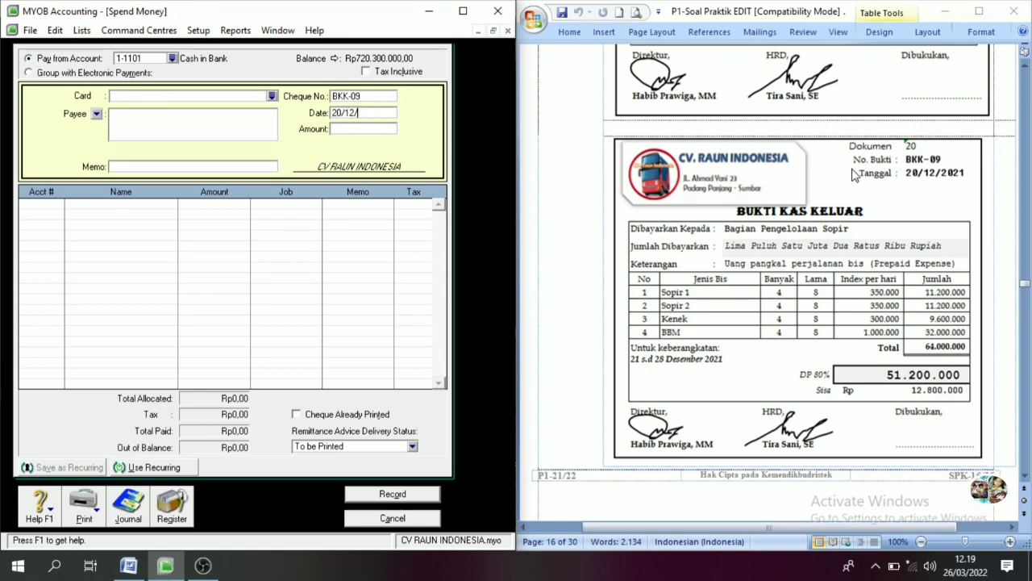
pyautogui.write('2021')
pyautogui.press('Tab')
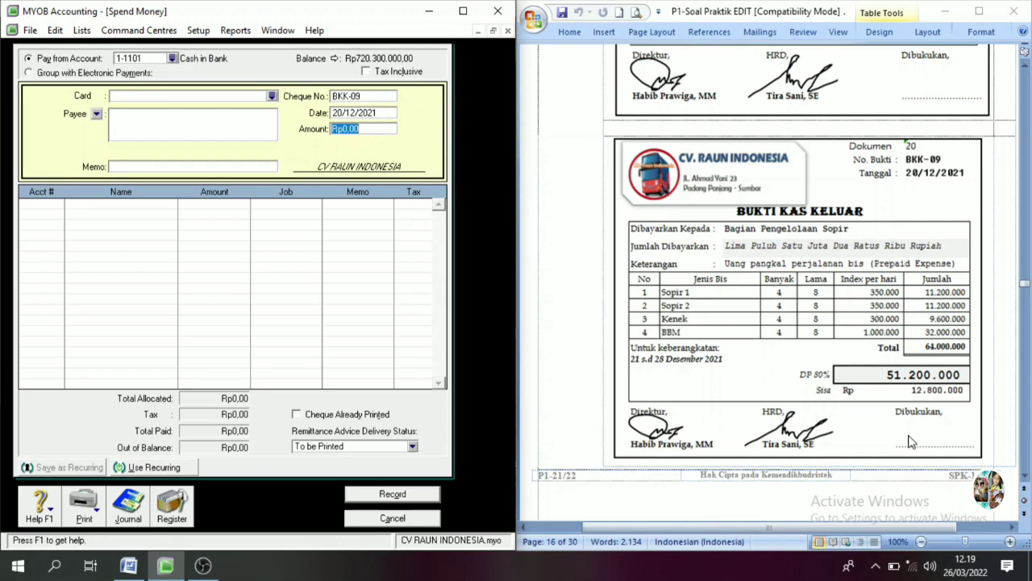
# Step: Set the payment amount to 51.200.000 and the memo to Uang Pangkal Sopir
pyautogui.write('51200000')
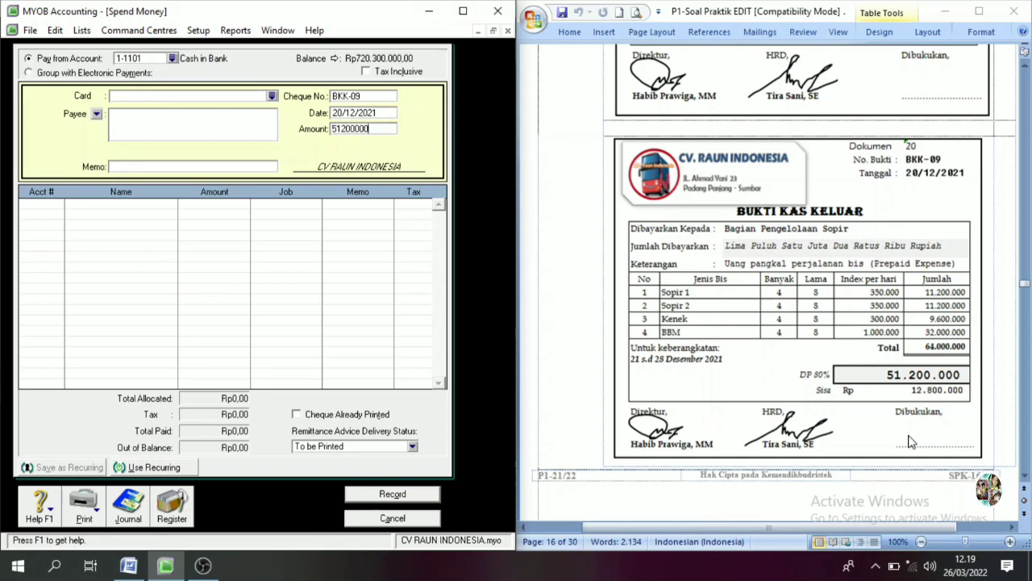
pyautogui.press('Tab')
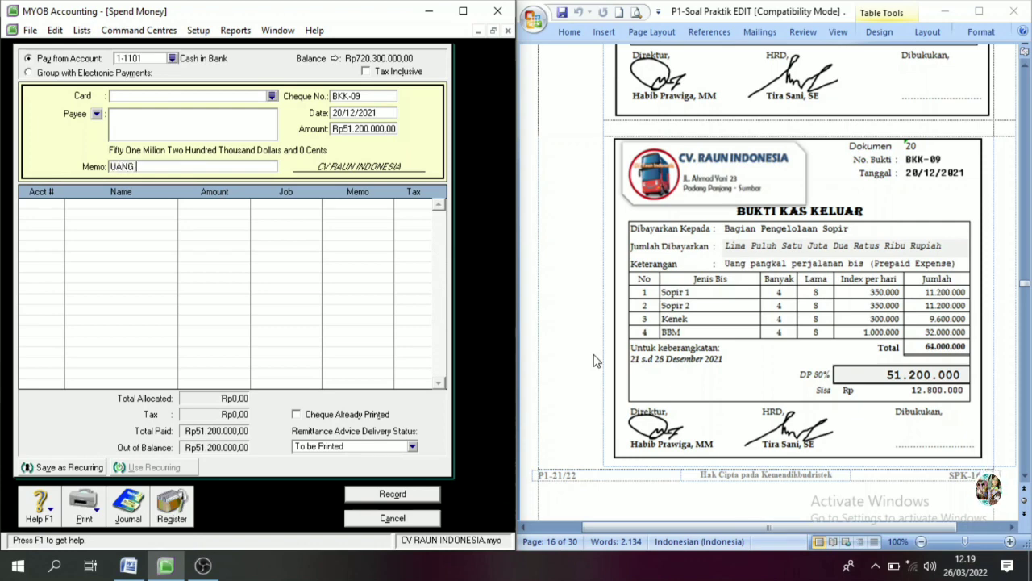
pyautogui.press('BackSpace')
pyautogui.press('BackSpace')
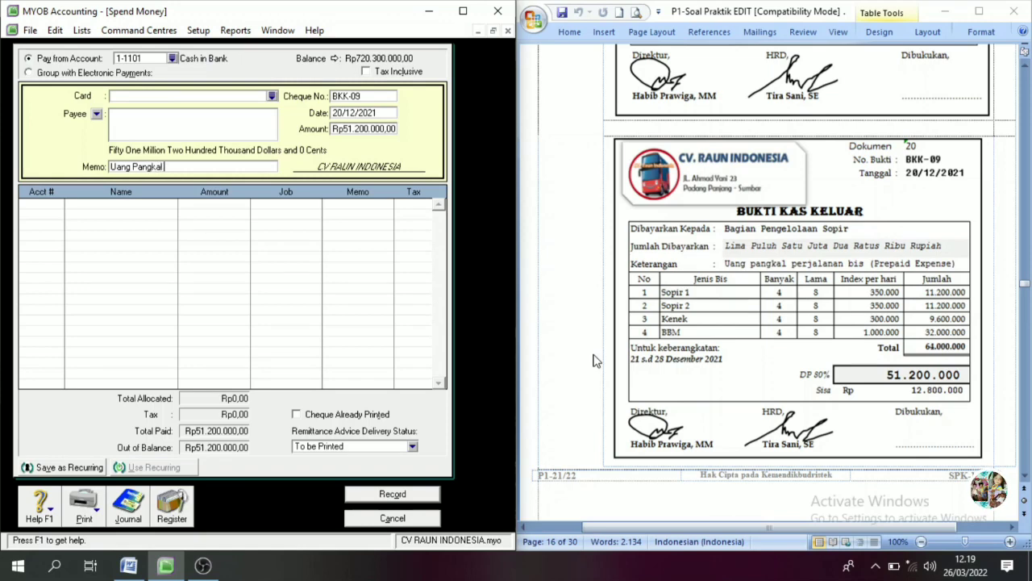
pyautogui.press('Tab')
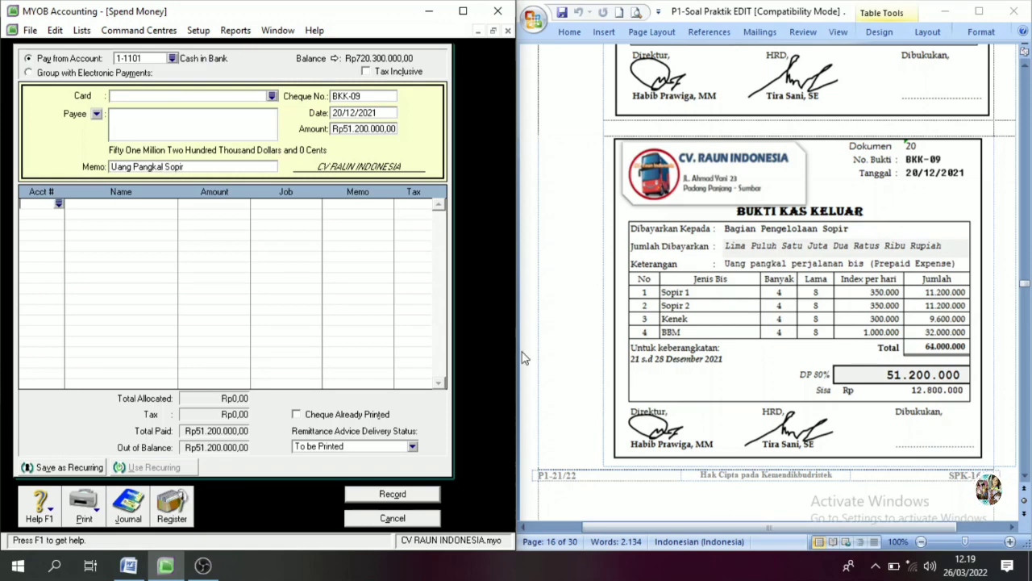
# Step: Allocate the 51.200.000 to account 1-1202 Prepaid Expense, then record the payment and close the form
pyautogui.click(58, 204)
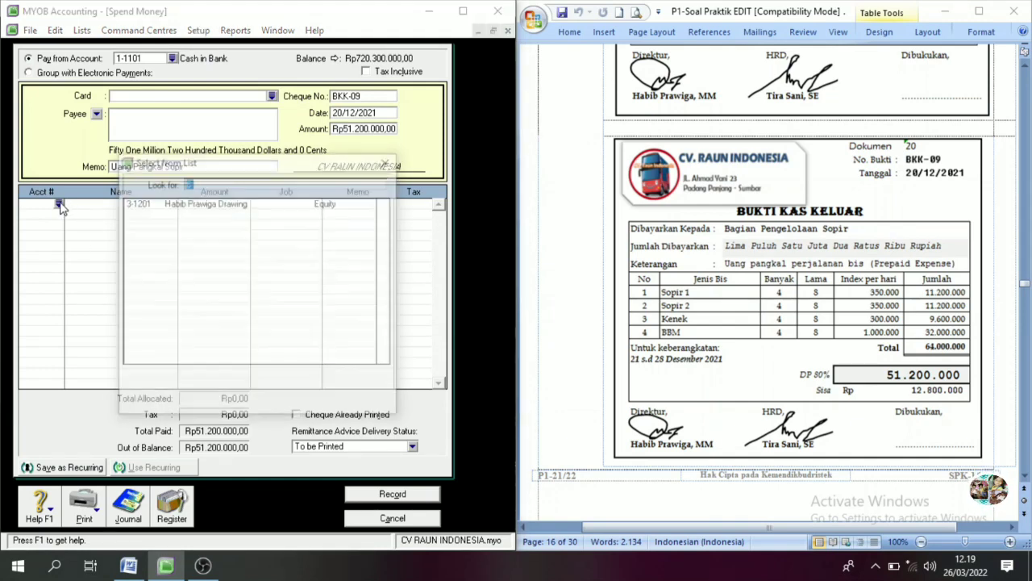
pyautogui.scroll(10, 194, 283)
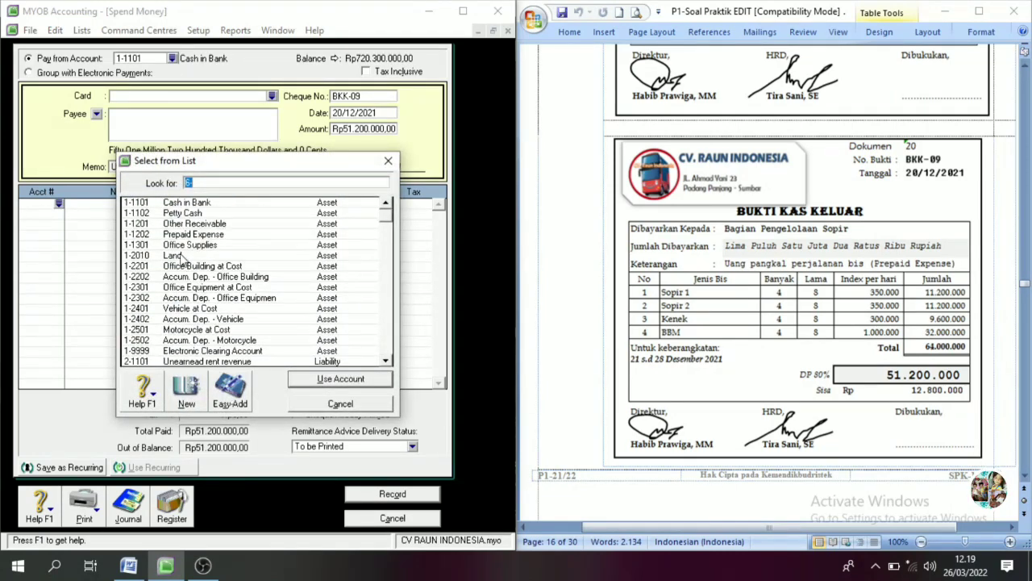
pyautogui.click(208, 235)
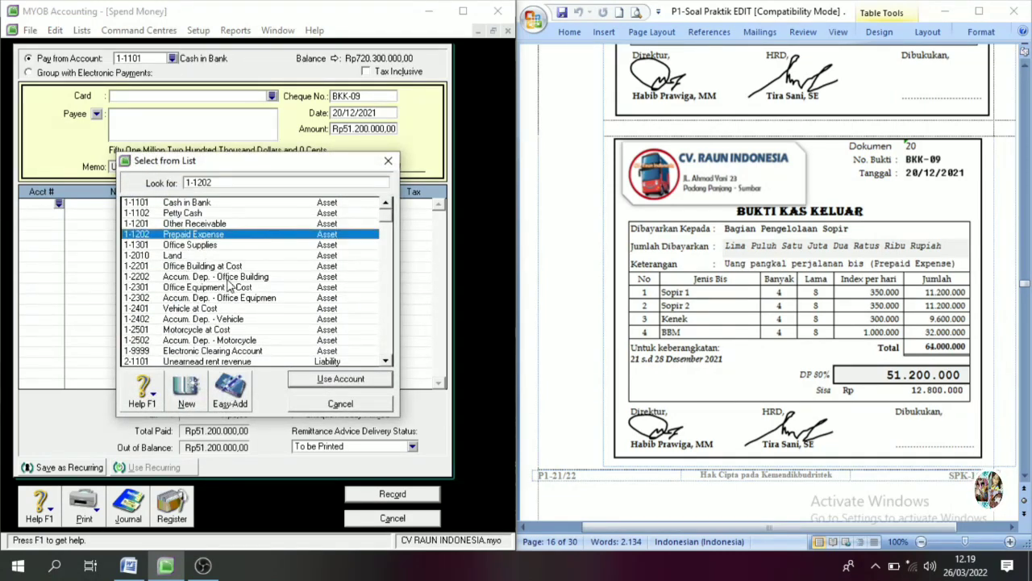
pyautogui.click(343, 378)
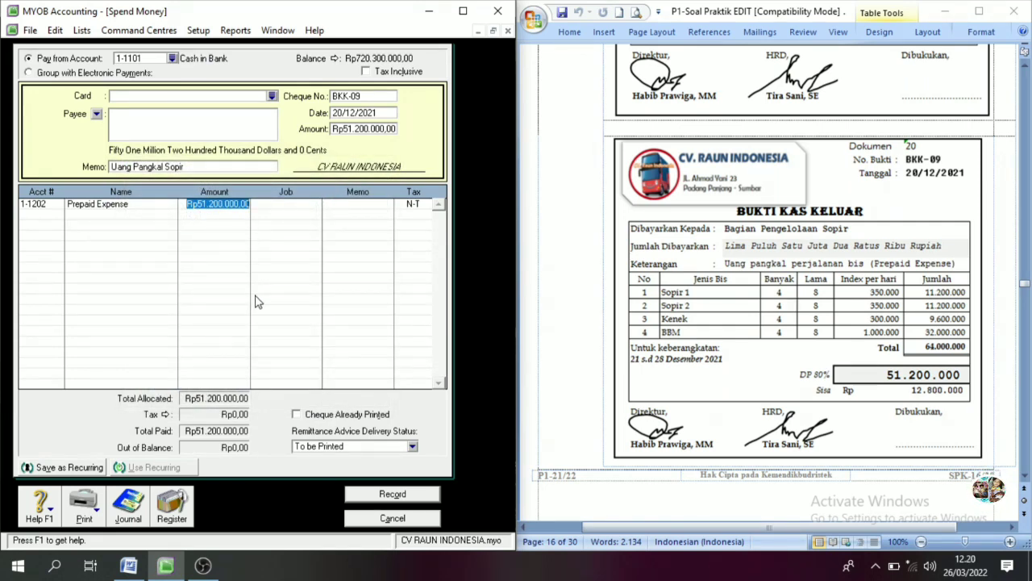
pyautogui.press('Tab')
pyautogui.click(393, 493)
pyautogui.click(393, 517)
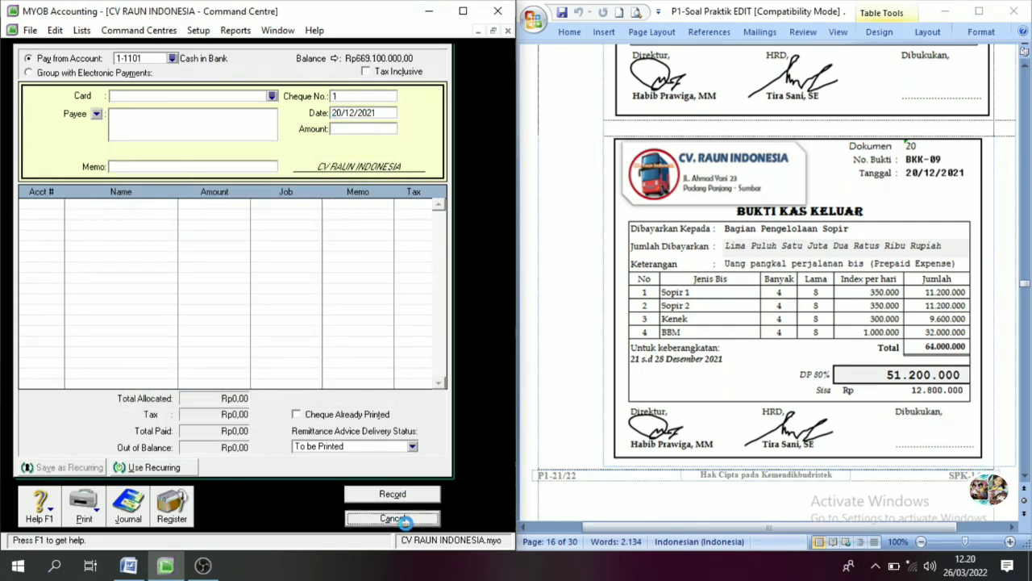
# Step: Look over the end of voucher BKK-09 and the start of the next receipt voucher, BKM-07, in the source document
pyautogui.scroll(-10, 896, 322)
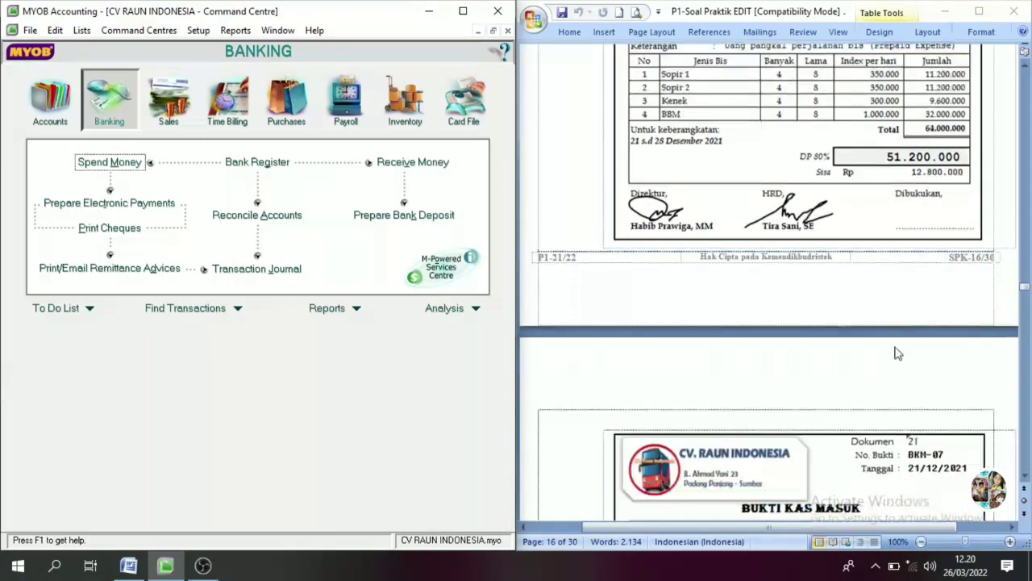
pyautogui.scroll(10, 887, 367)
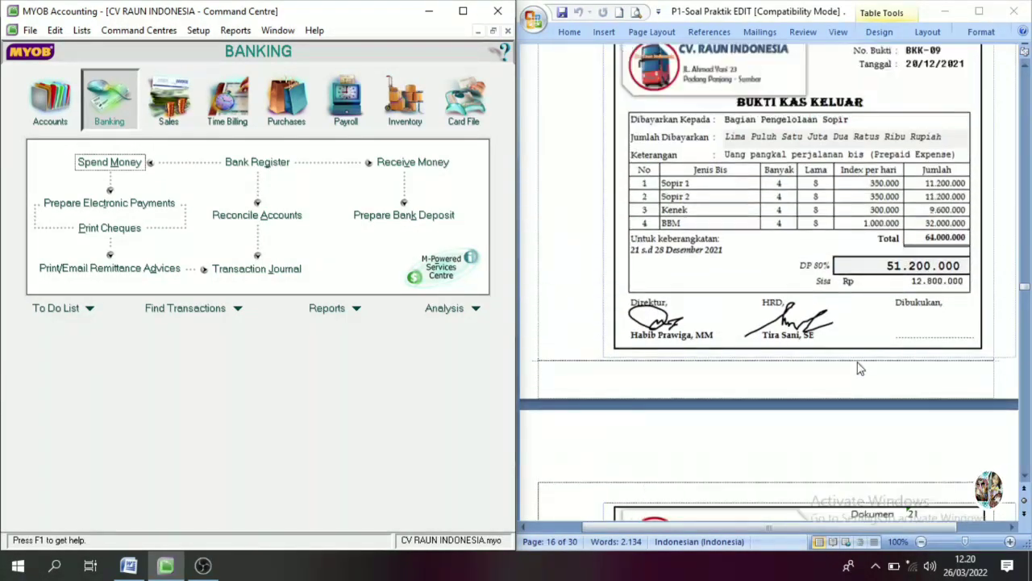